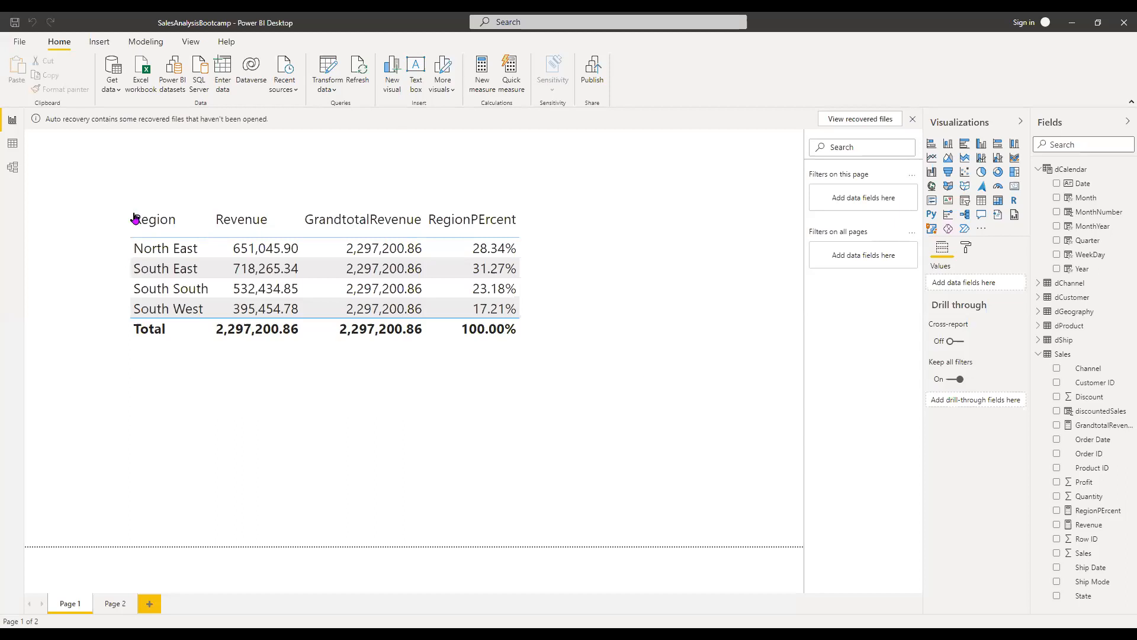
- Show the dCalendar table in Data view, collapse the Sales table's fields, and highlight the CALENDARAUTO() formula
click(12, 148)
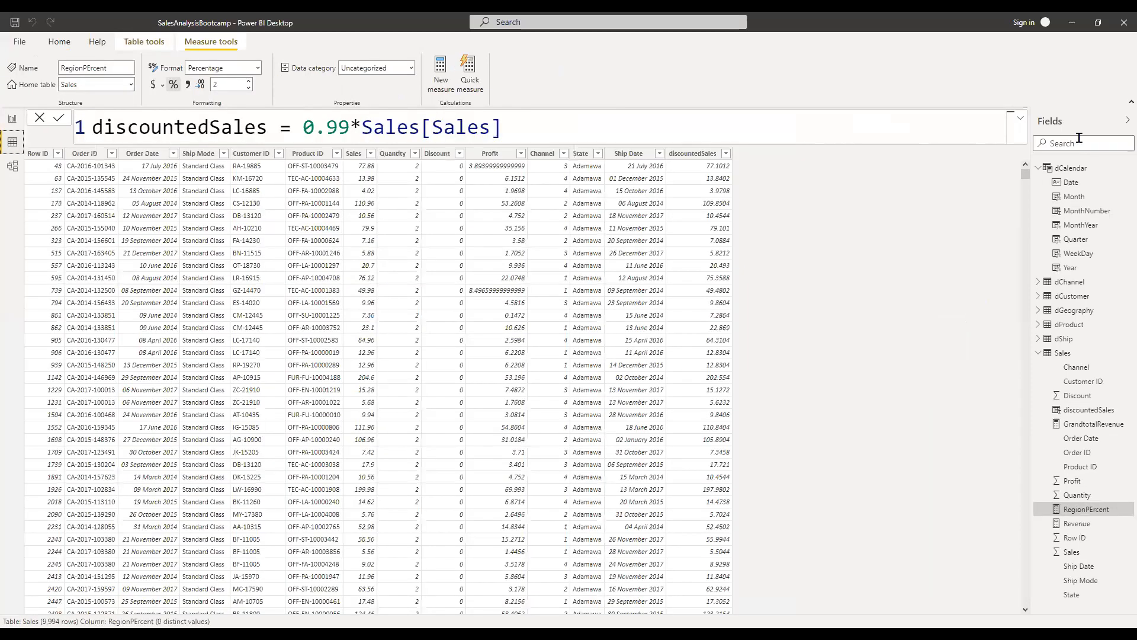
click(1084, 176)
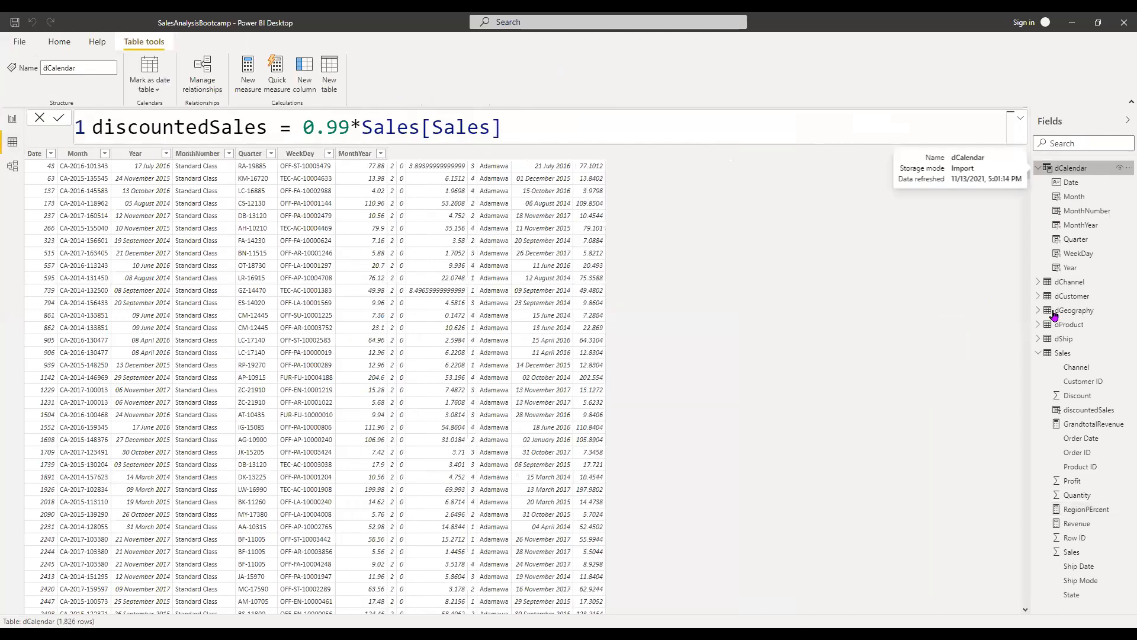
click(1039, 354)
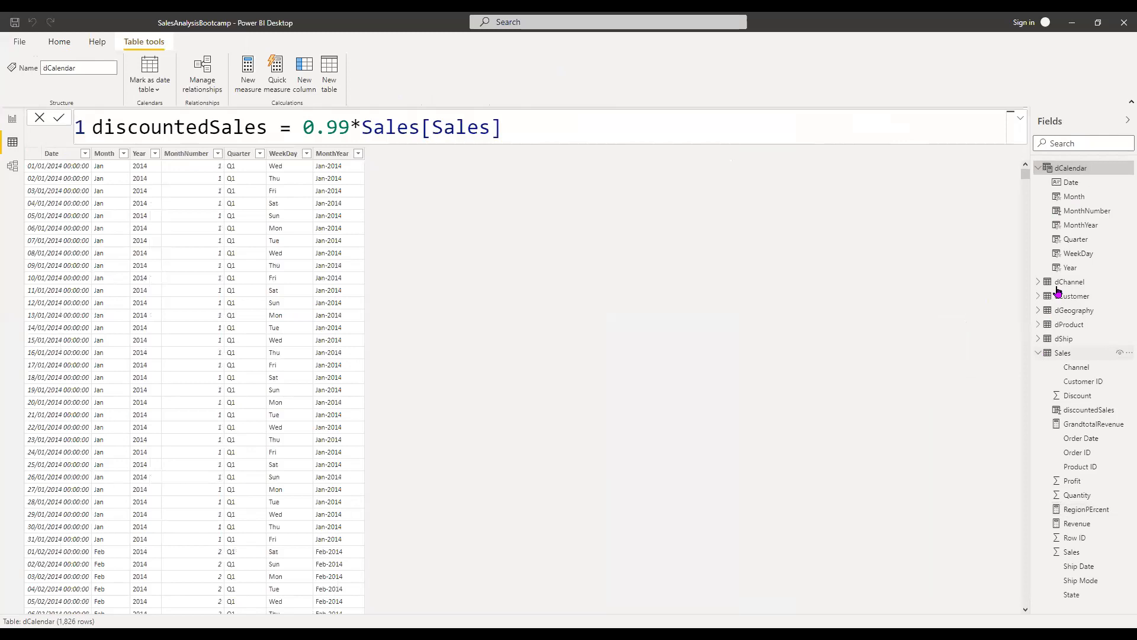
click(56, 154)
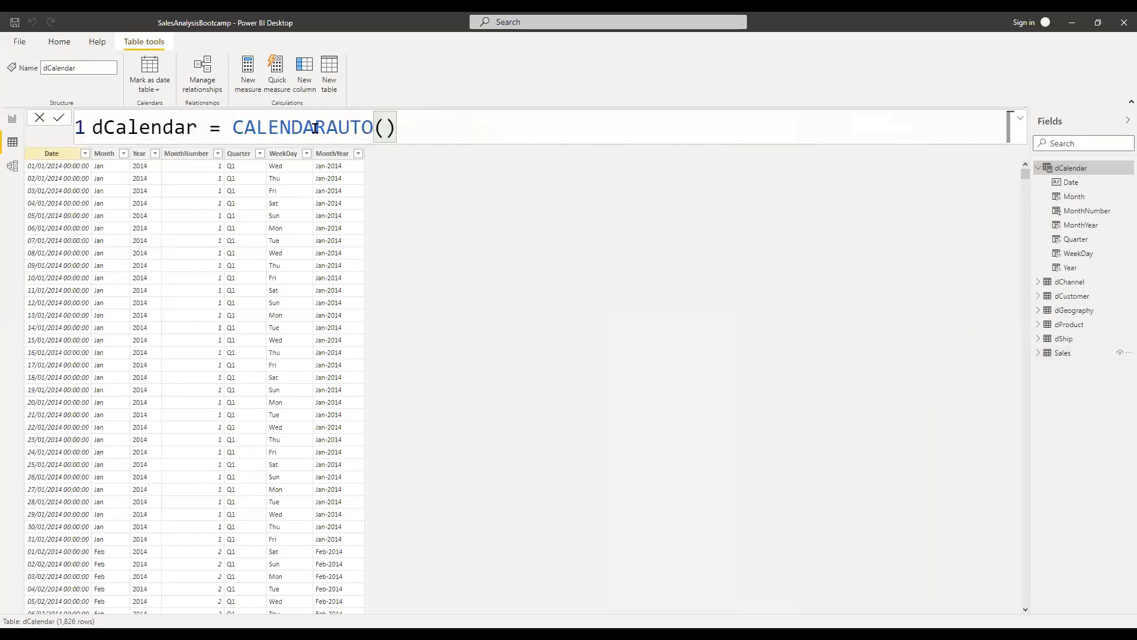
drag(435, 124, 59, 150)
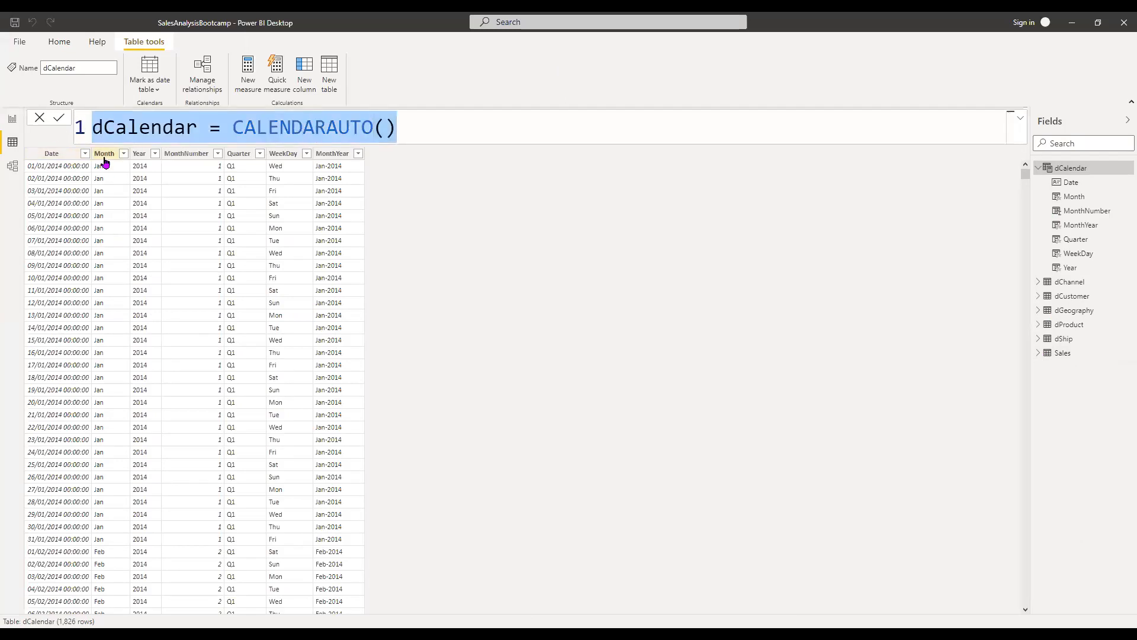
- Review the formulas behind dCalendar's calculated columns, including Month, Year, Quarter and MonthYear
click(105, 155)
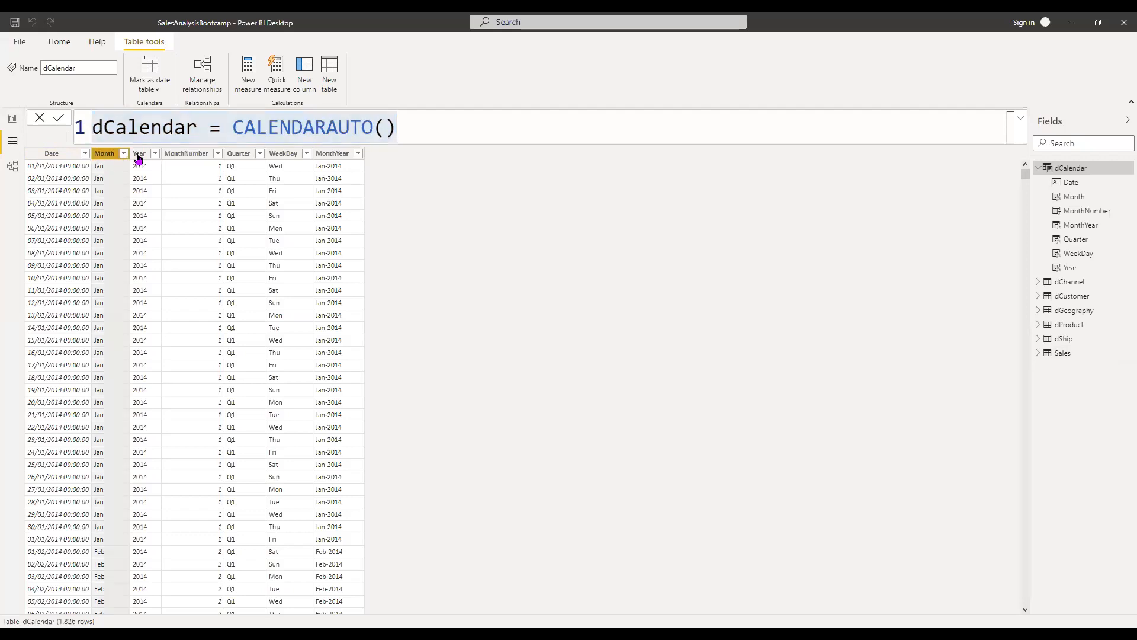
click(142, 156)
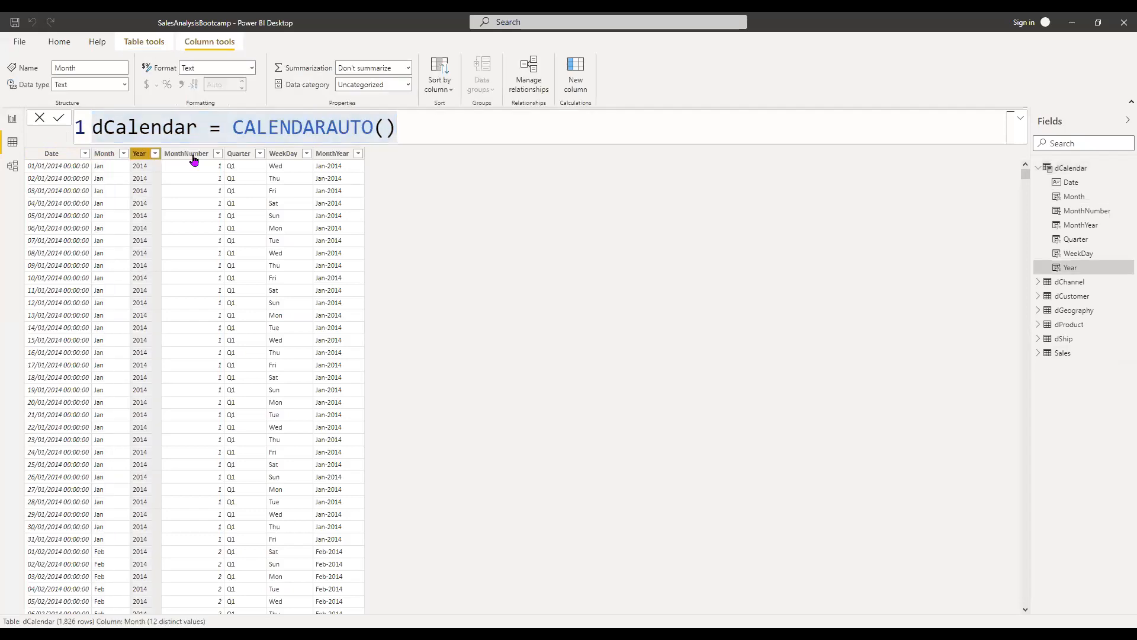
click(238, 156)
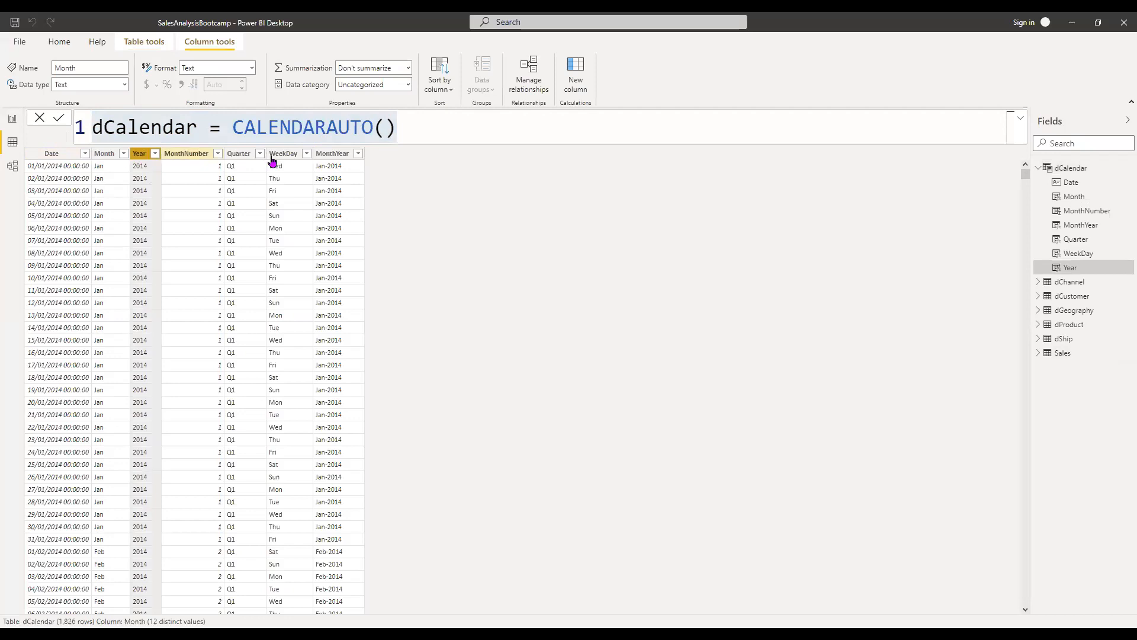
click(327, 156)
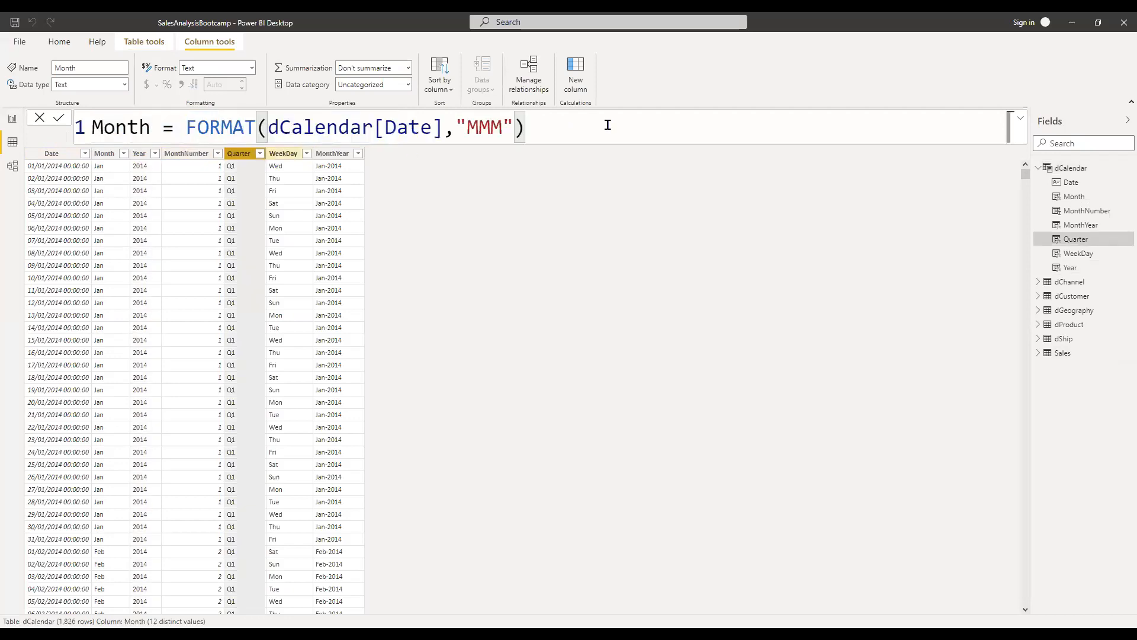
drag(546, 130, 24, 143)
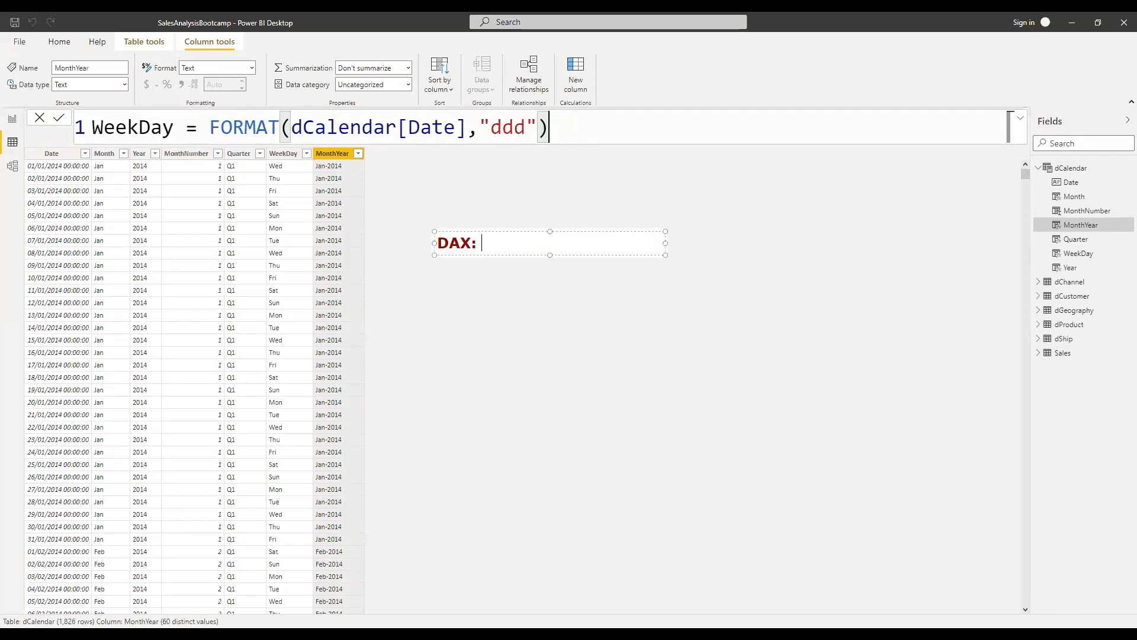
- Complete the on-screen note heading as "DAX: Data Analysis Expressions" and widen the text box to fit it on one line
text(Data )
text(ANal)
text(sy)
key(BackSpace)
key(BackSpace)
key(BackSpace)
key(BackSpace)
key(BackSpace)
text(nals)
key(BackSpace)
text(ysis Expres)
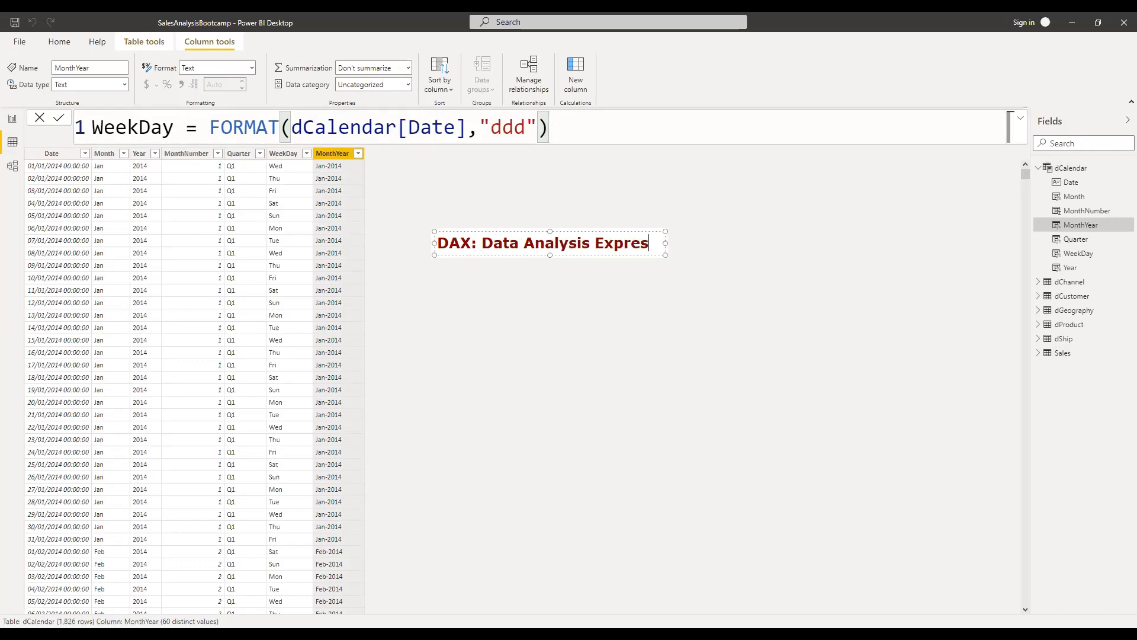
text(sions)
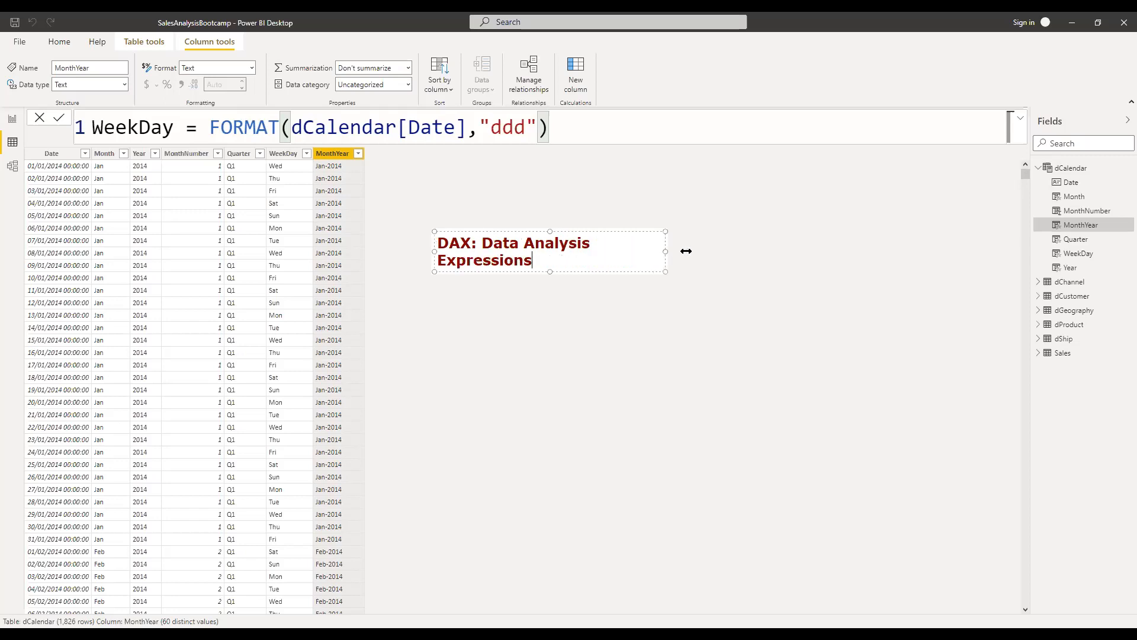
drag(686, 251, 732, 244)
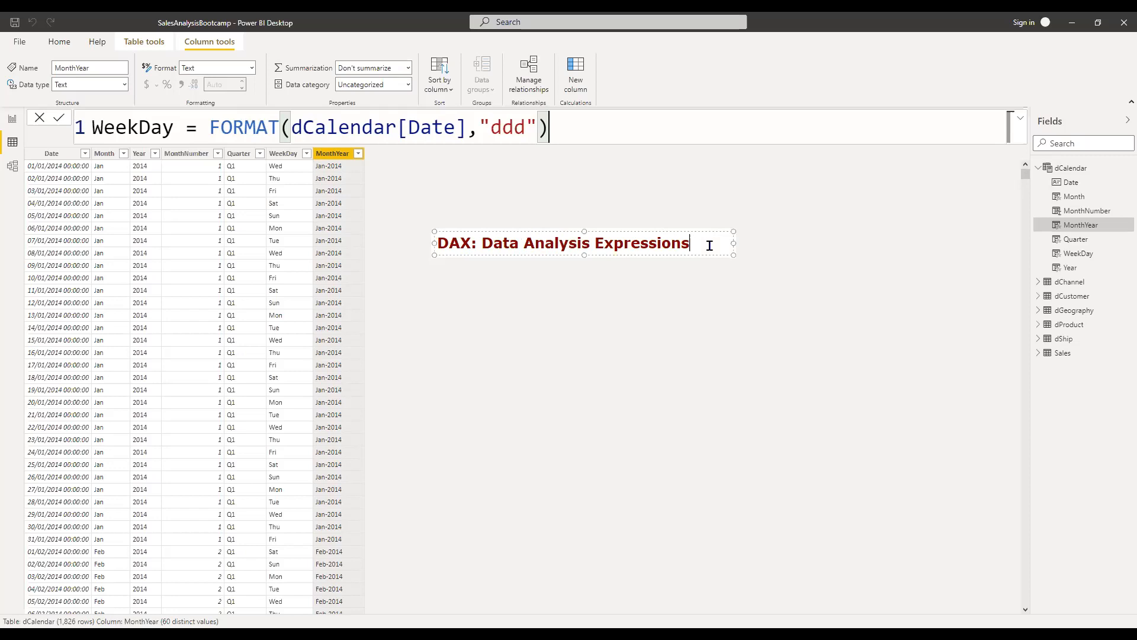
- Add a "Measures:----" heading to the note, followed by empty list items "1)" and "2)"
key(Return)
text(DAX)
key(BackSpace)
key(BackSpace)
key(BackSpace)
text(Mea)
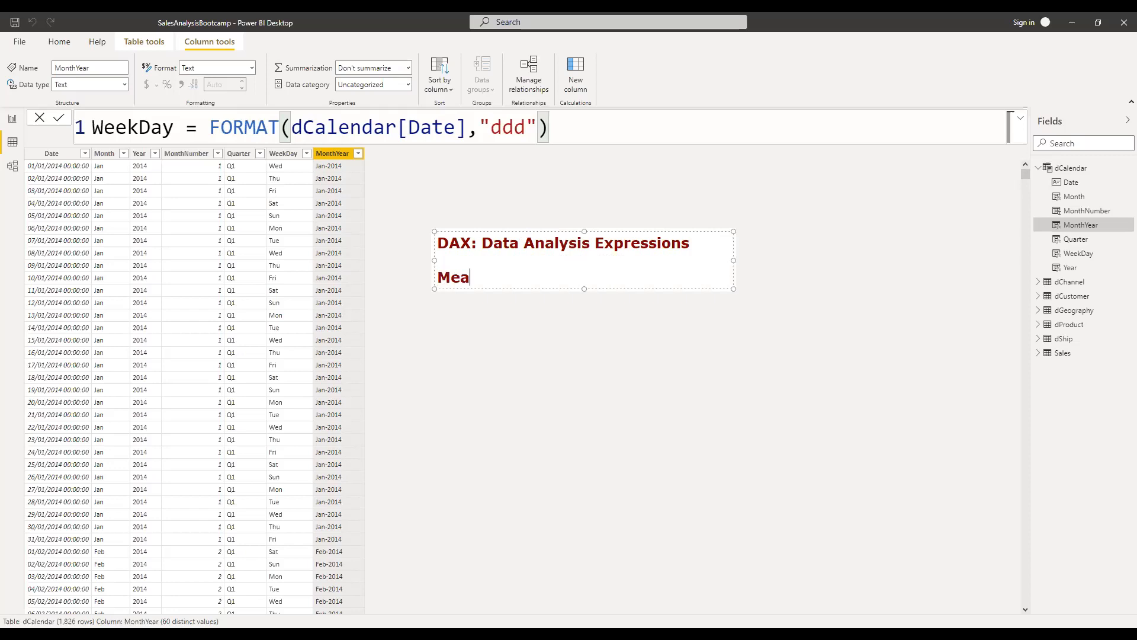
text(sures:----)
key(Return)
text(1))
key(Return)
text(2))
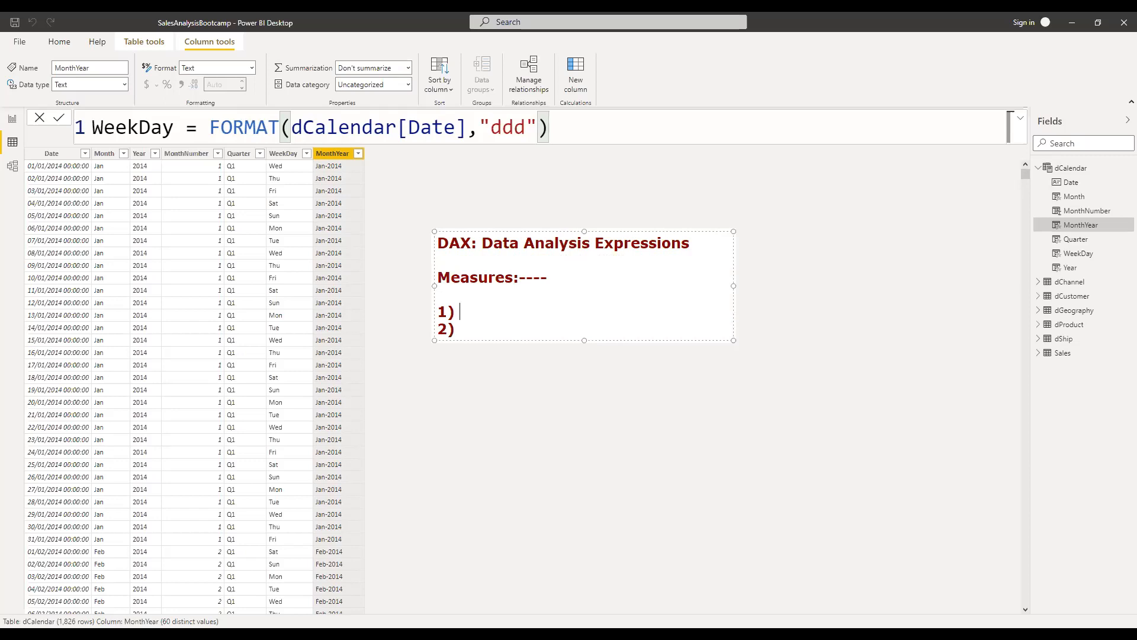
- Fill in the two list items as "1) Implicit" and "2 Explicit Measures"
text(Implicit)
key(BackSpace)
text(Explicit)
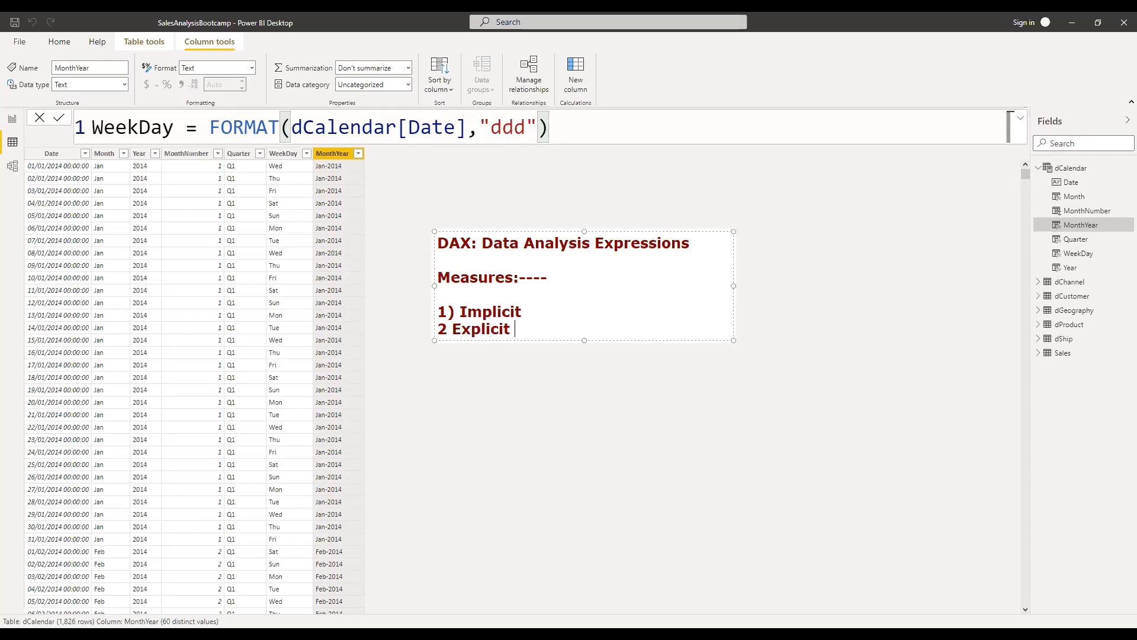
text( Measures)
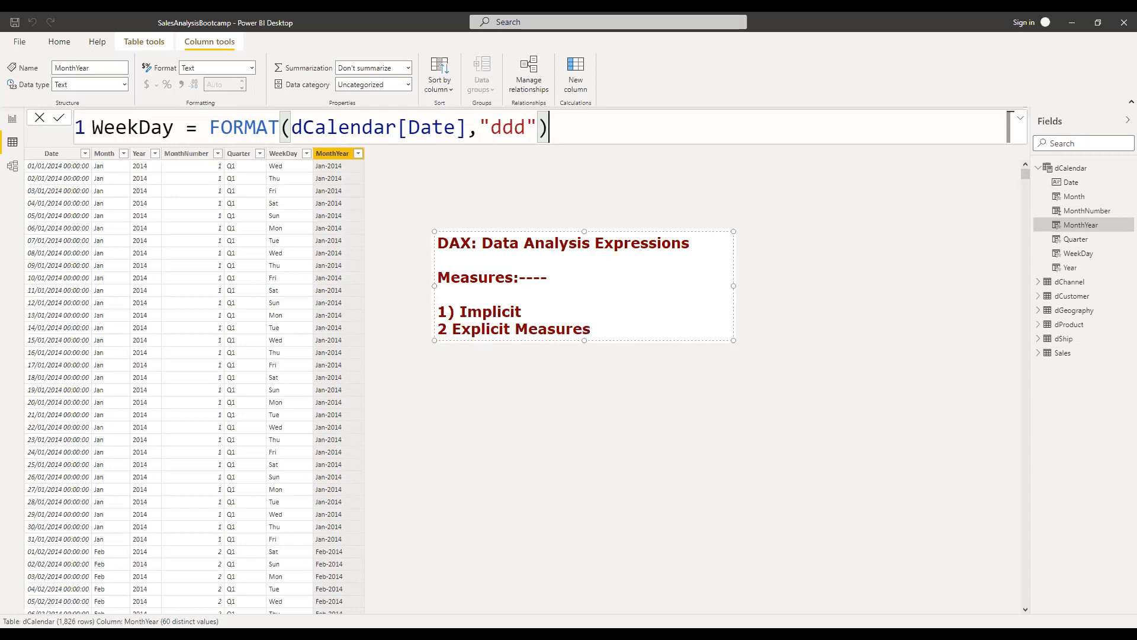
- Extend the Implicit item with "Measures----- allows basic aggregation (sum, count, avegrage, minimum and maxium, )"
text(Measures----- allows ba)
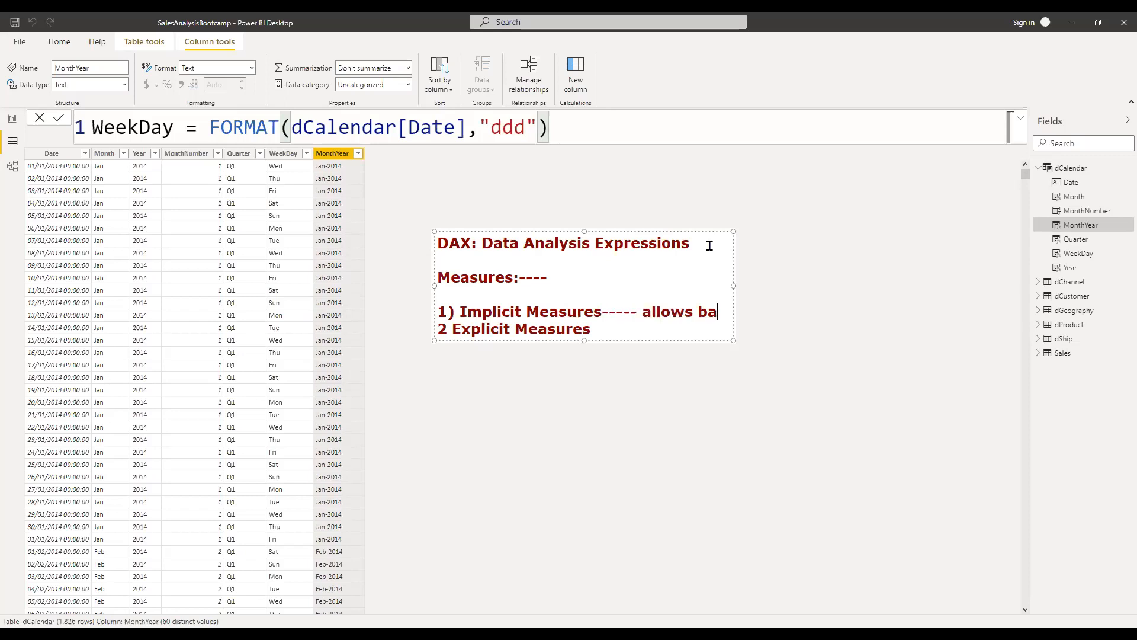
text(sic aggregation (sum, count, a)
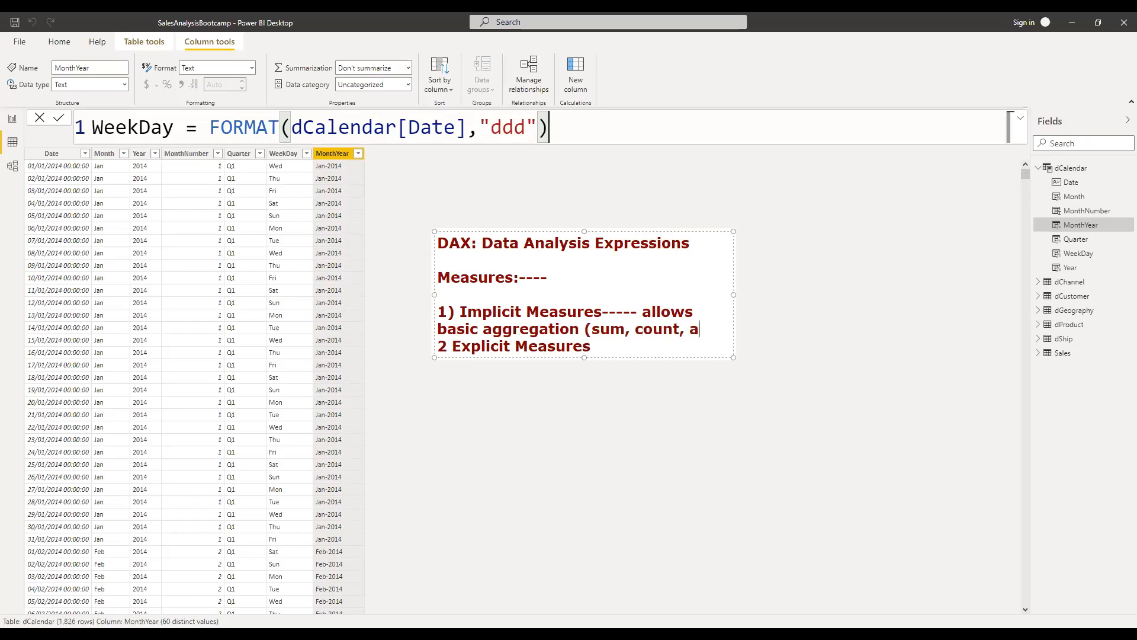
text(vegrage, minimum and maxium, ))
- Below "2 Explicit Measures", add the lines "more calculations,", "fullly express yourself" and "complex calculation"
key(Down)
key(Return)
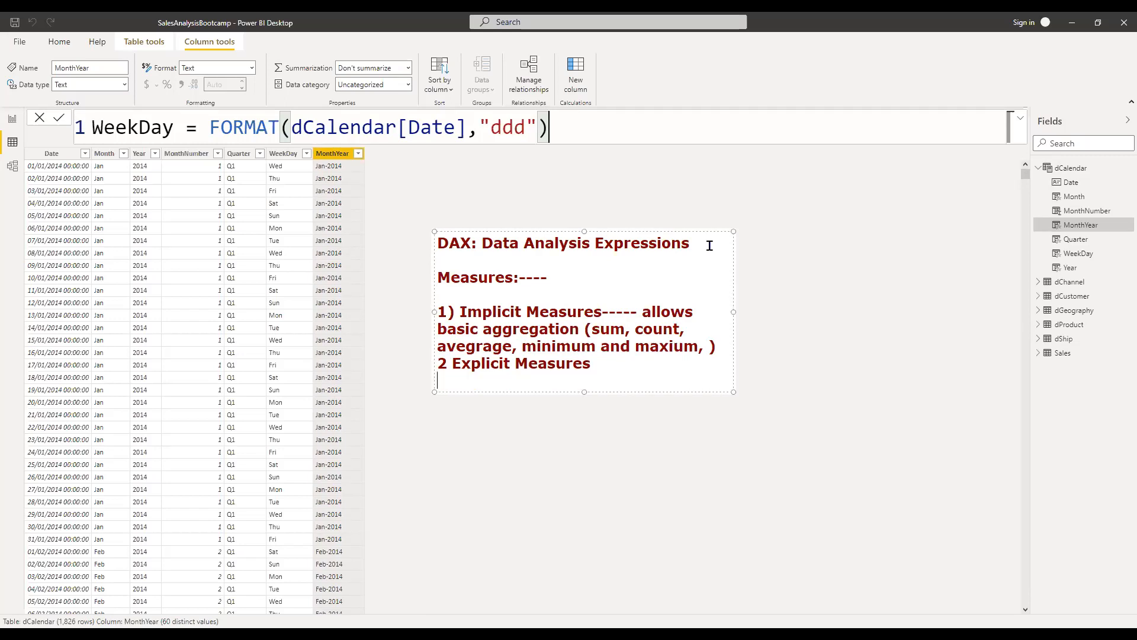
text(more calculations,)
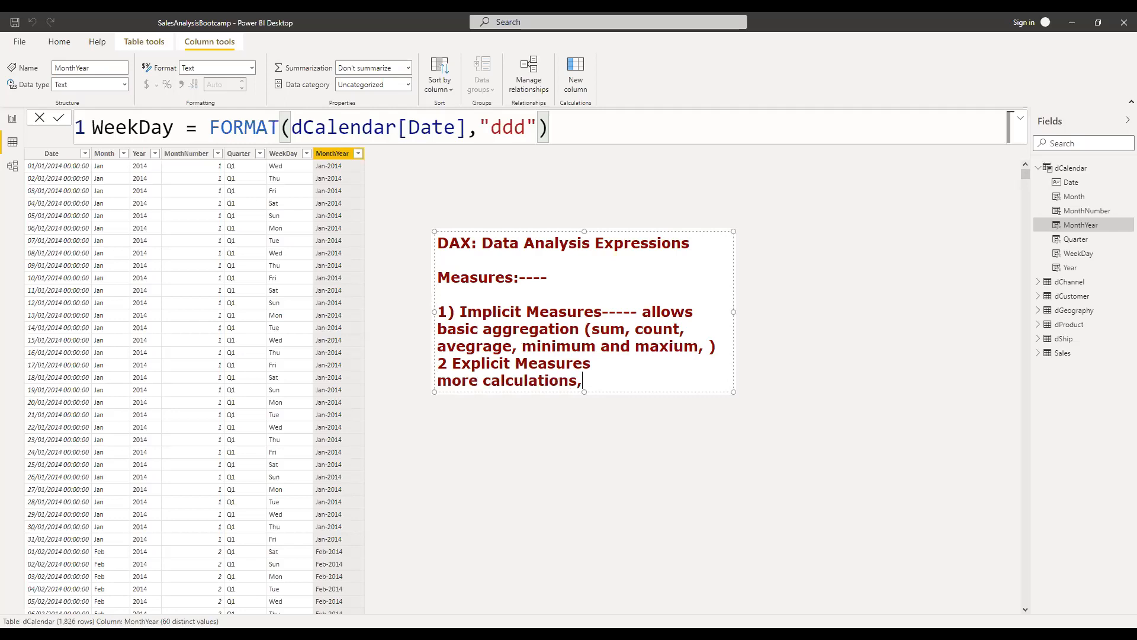
key(Return)
text(fullly express y)
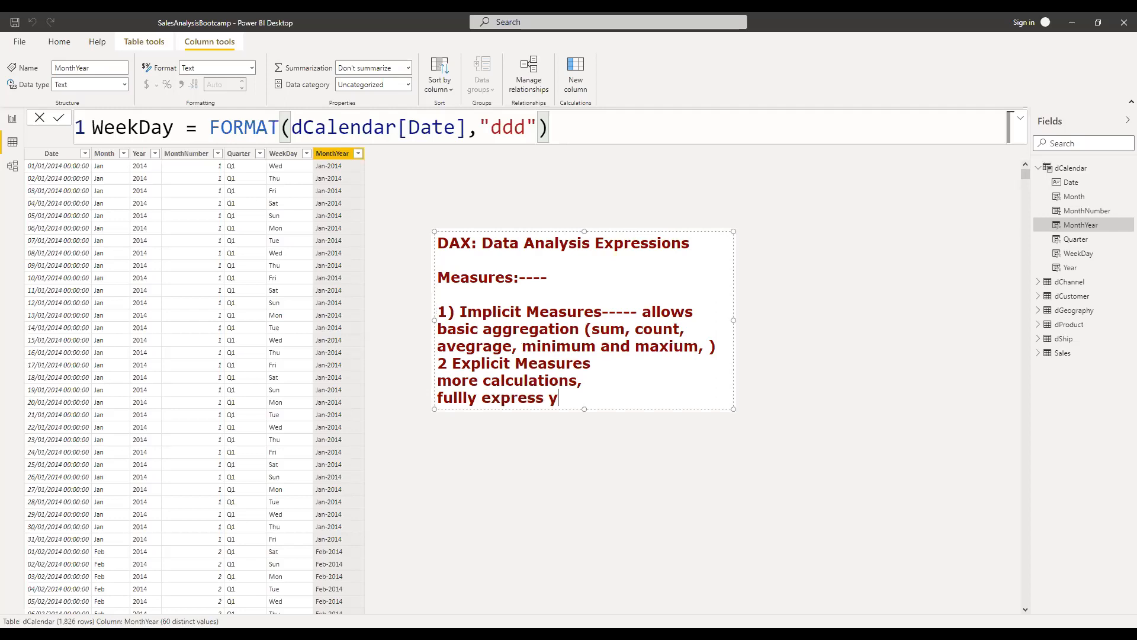
text(ourself)
key(Return)
text(more)
key(BackSpace)
key(BackSpace)
key(BackSpace)
key(BackSpace)
text(complex calculation)
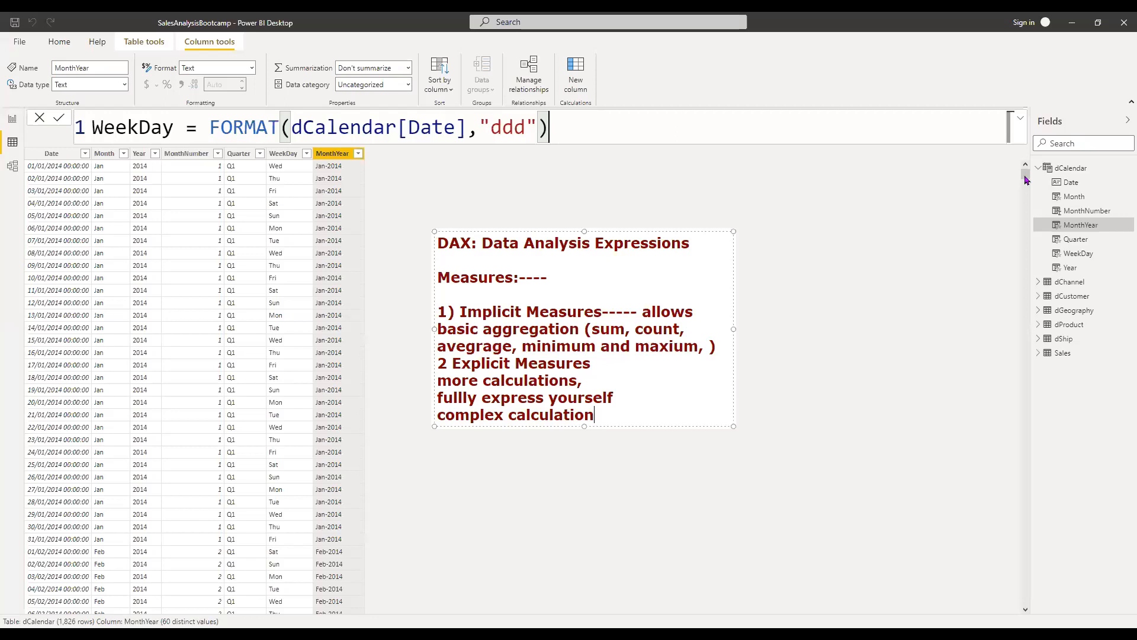
- View the table relationships in the Model view and return to the dCalendar data
click(1079, 177)
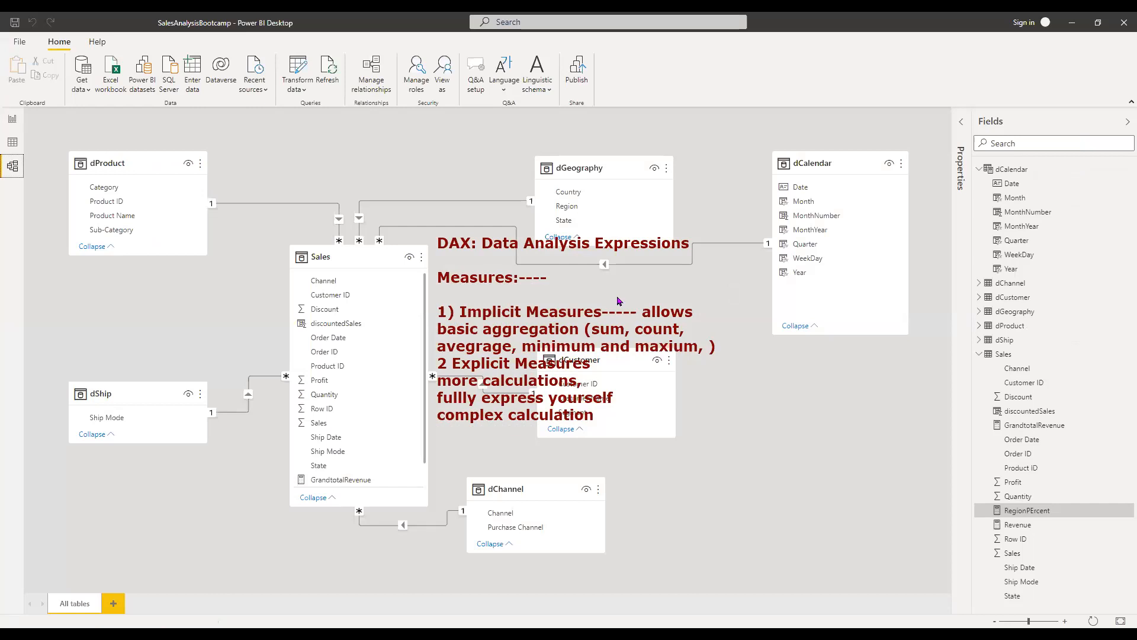
click(13, 144)
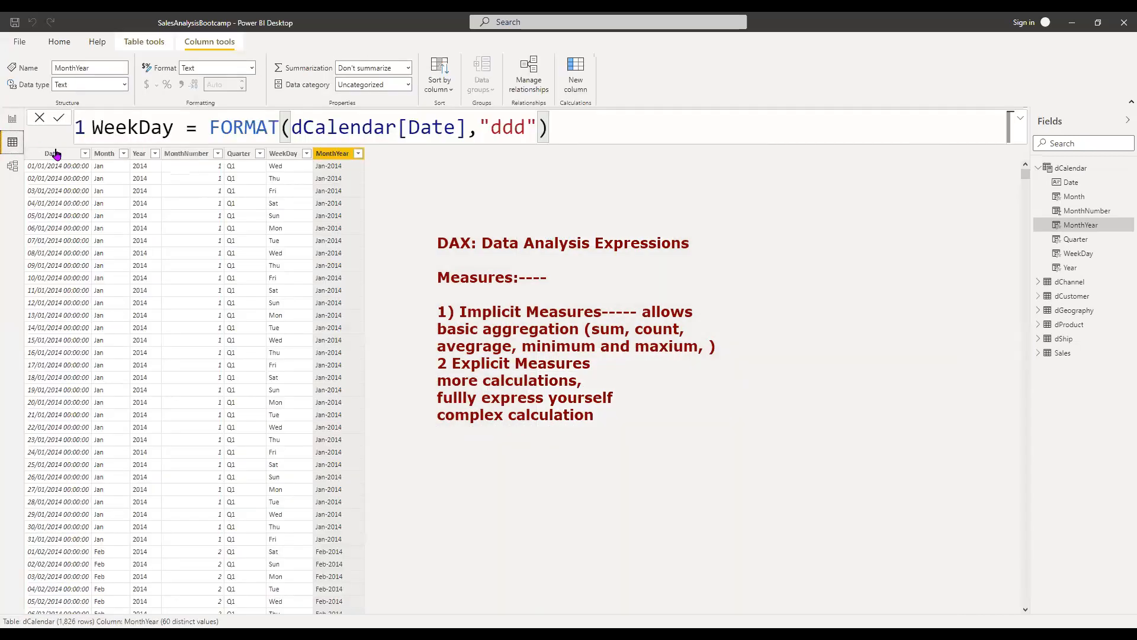
- Open the Options dialog and look through the global Data Load settings down to Time intelligence
click(34, 47)
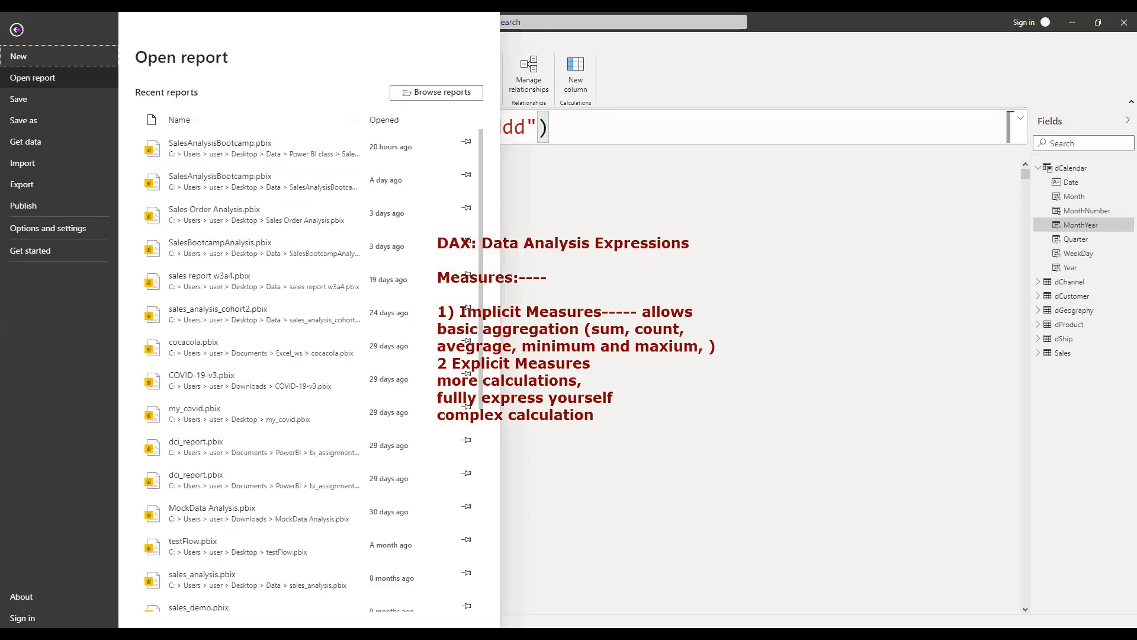
click(28, 44)
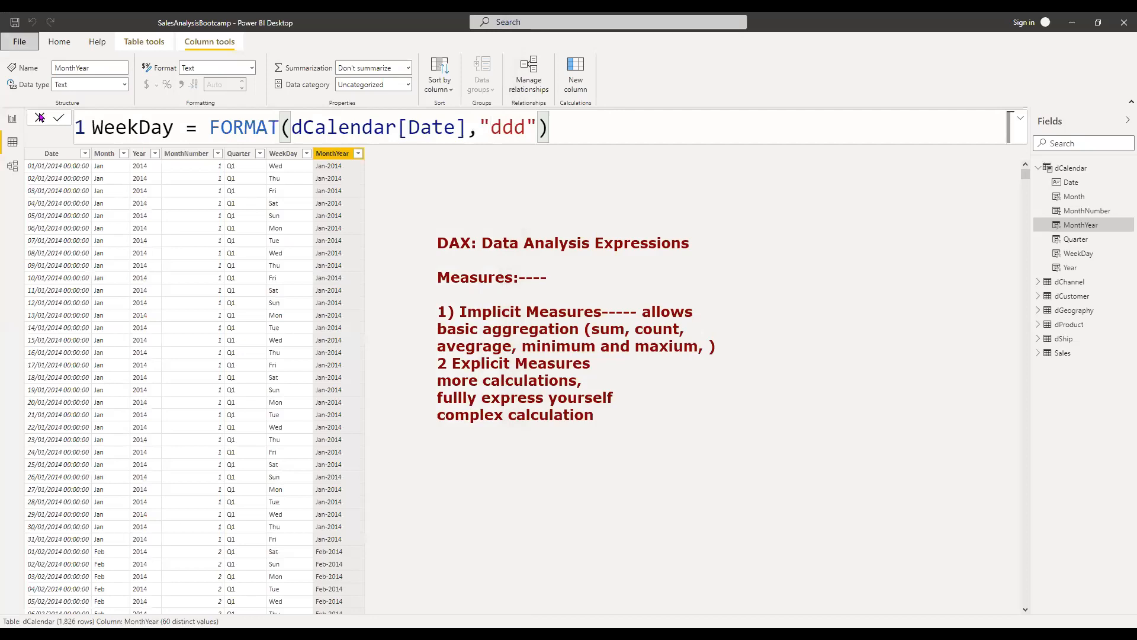
click(28, 45)
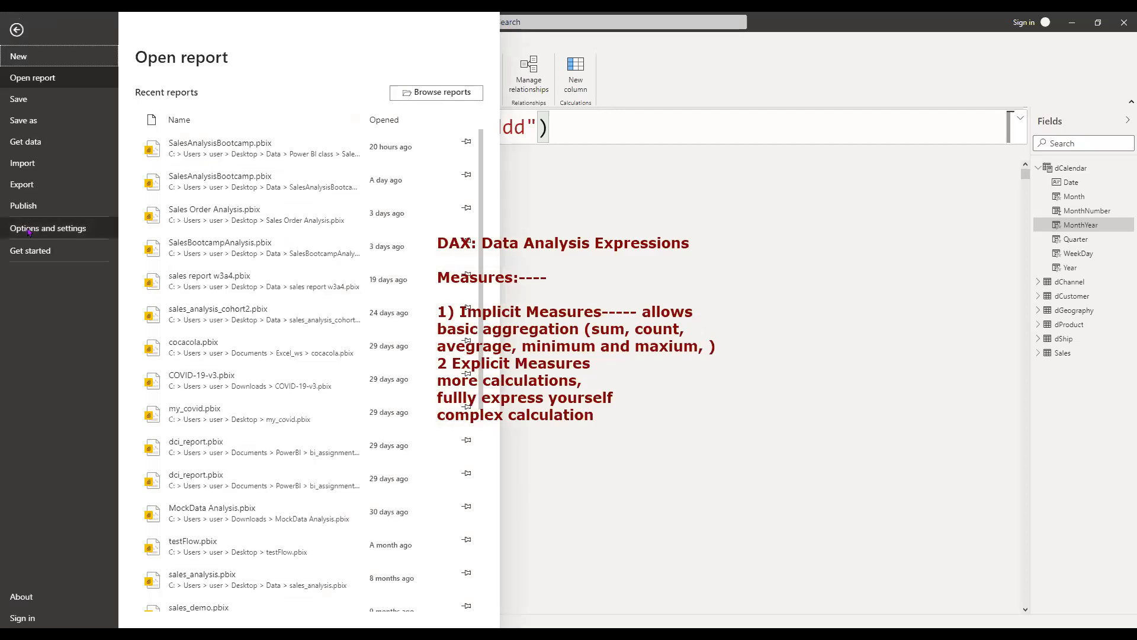
click(29, 230)
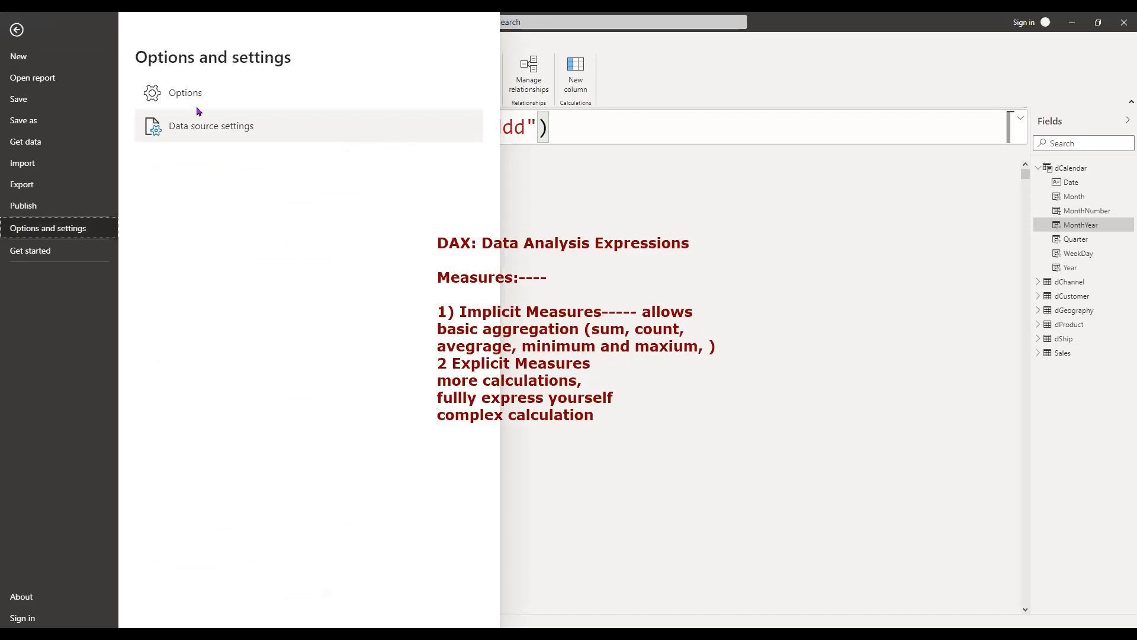
click(198, 111)
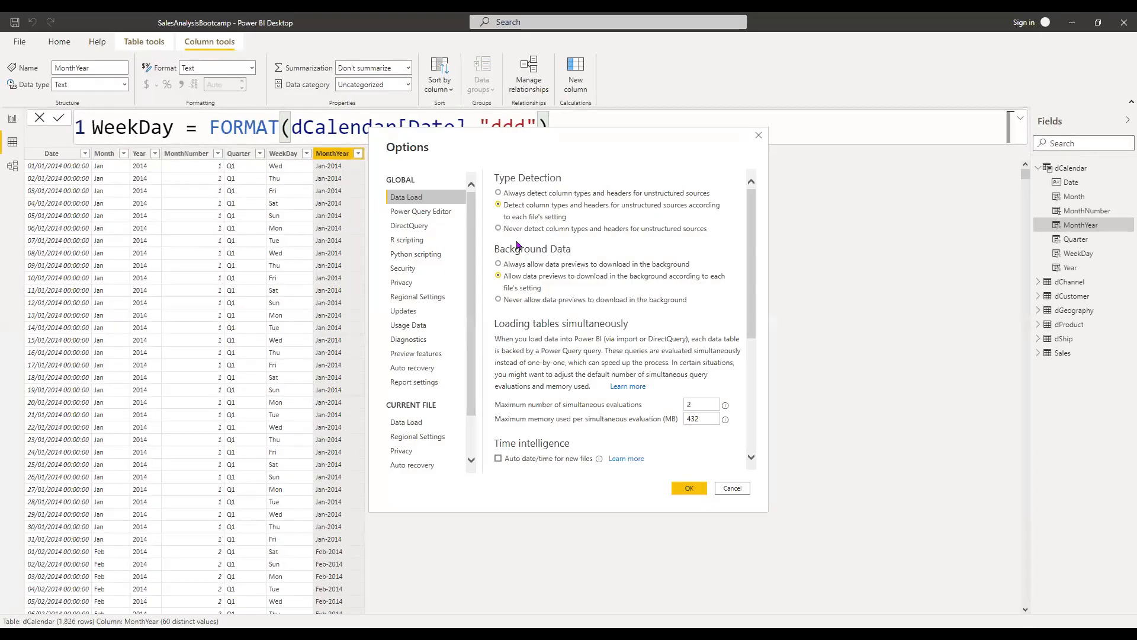
scroll(518, 245, down, 1)
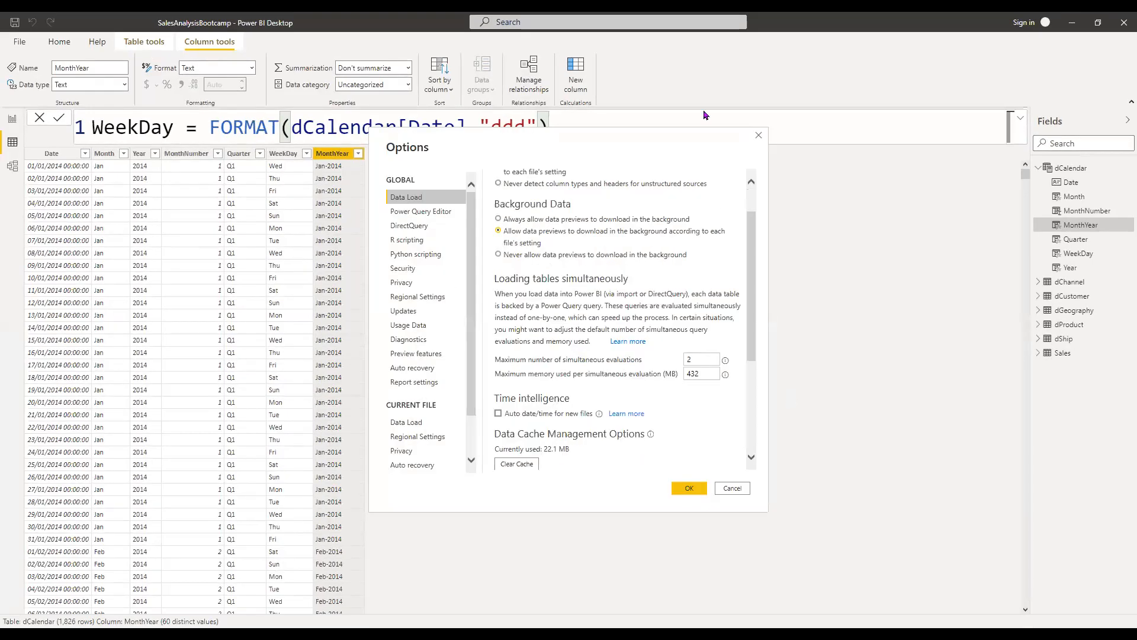
- Draw a large freehand loop around the Options dialog with the annotation pen
key(ctrl+shift+3)
mouse_move(372, 206)
mouse_down()
mouse_move(634, 92)
mouse_move(771, 564)
mouse_move(325, 472)
mouse_up()
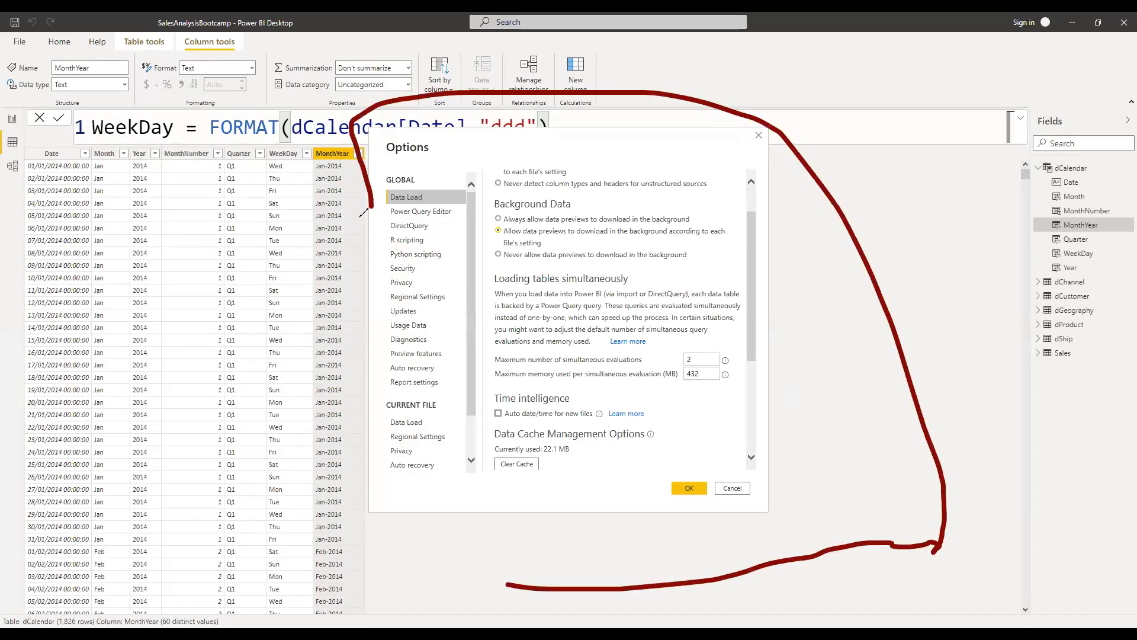
drag(363, 213, 371, 205)
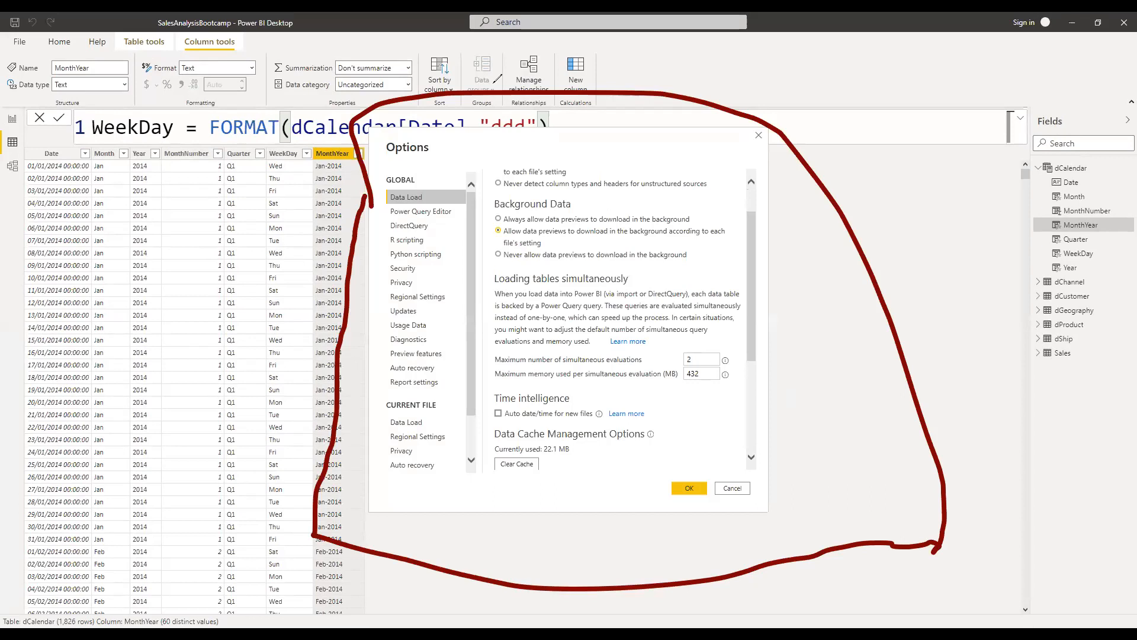
- Look at the global Power Query Editor options and return to the Data Load settings
click(443, 213)
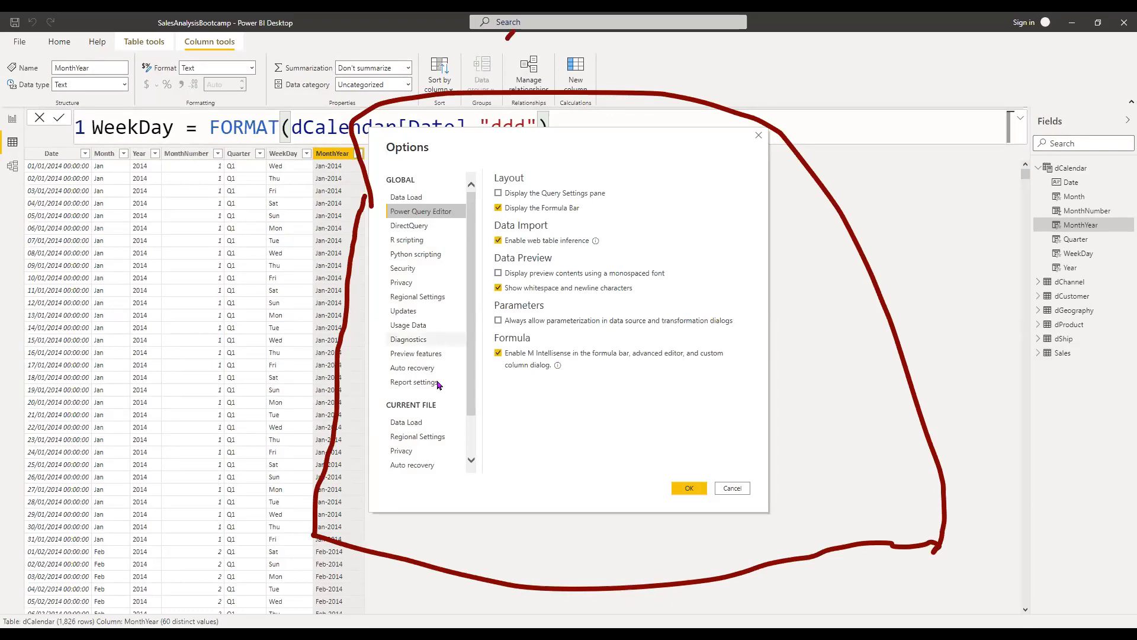
click(414, 201)
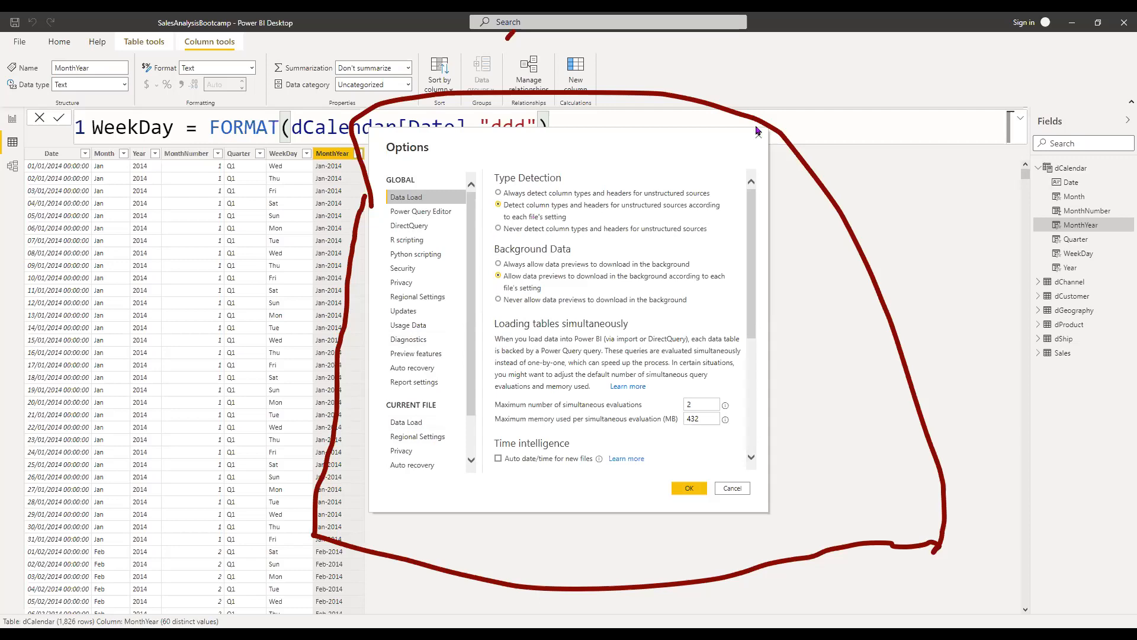
- Set global Type Detection to never detect, restore detection according to each file's setting, and review the time intelligence option before closing the options
click(537, 231)
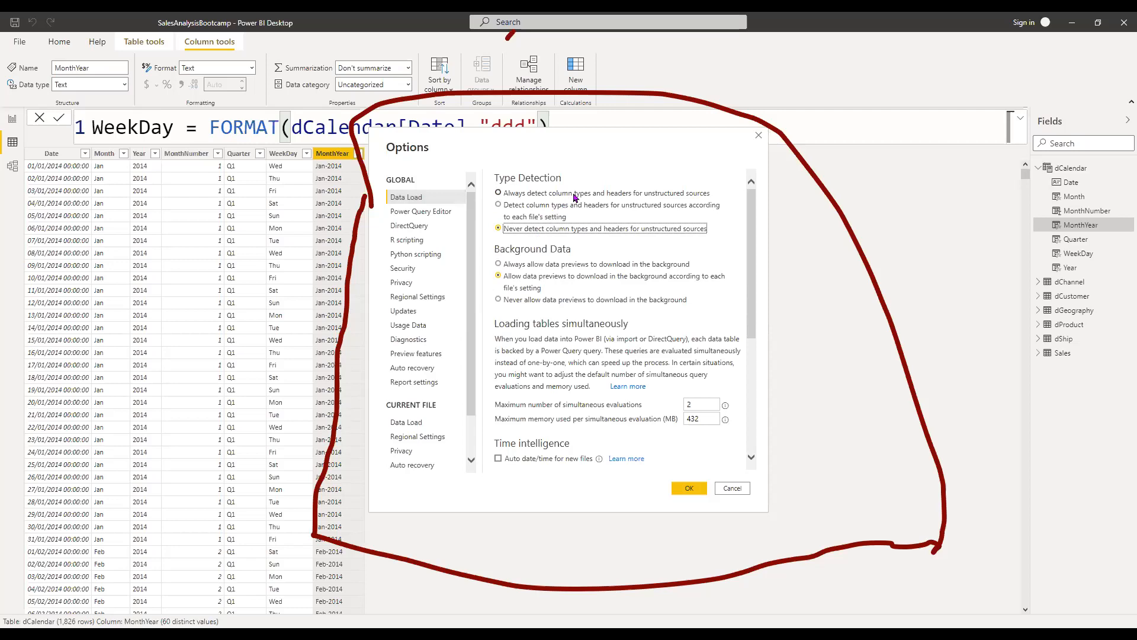
click(563, 217)
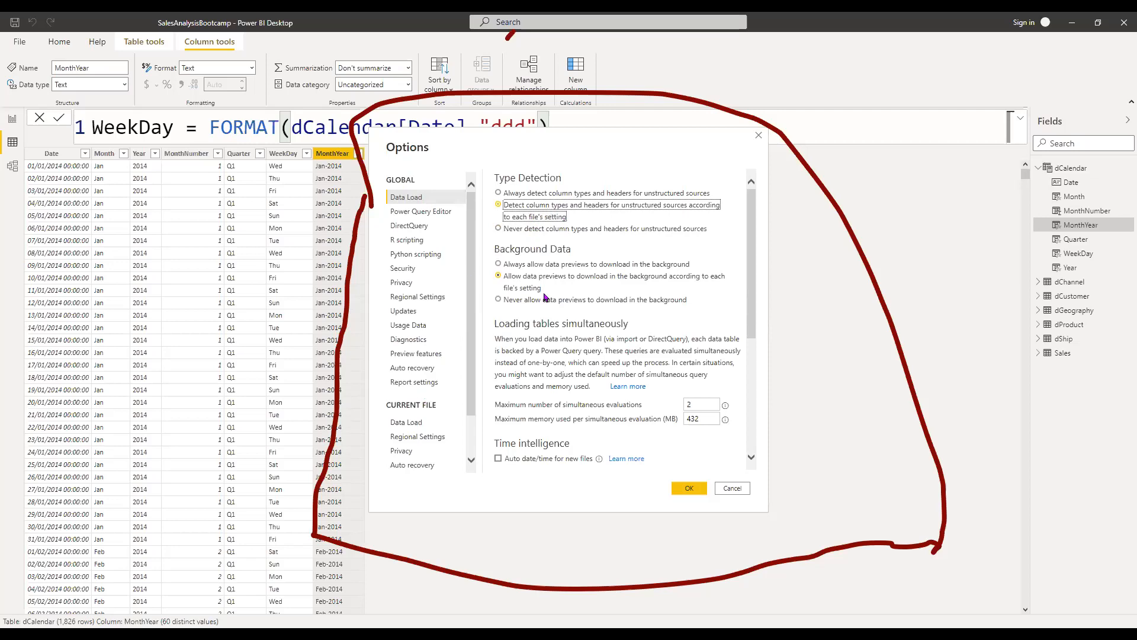
scroll(569, 353, down, 2)
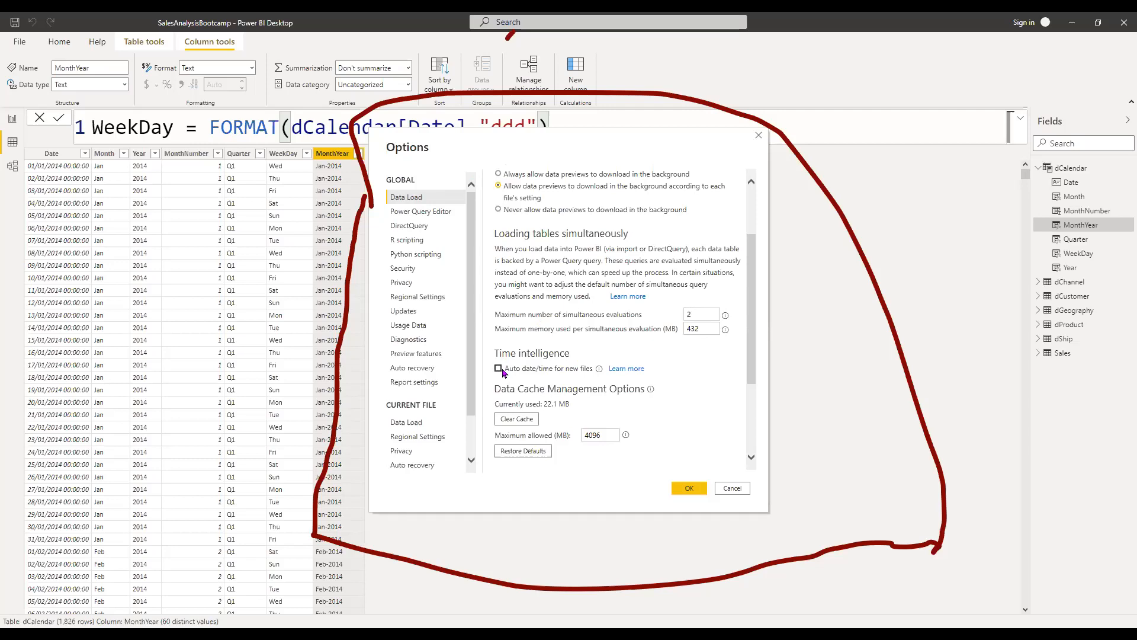
scroll(506, 378, down, 1)
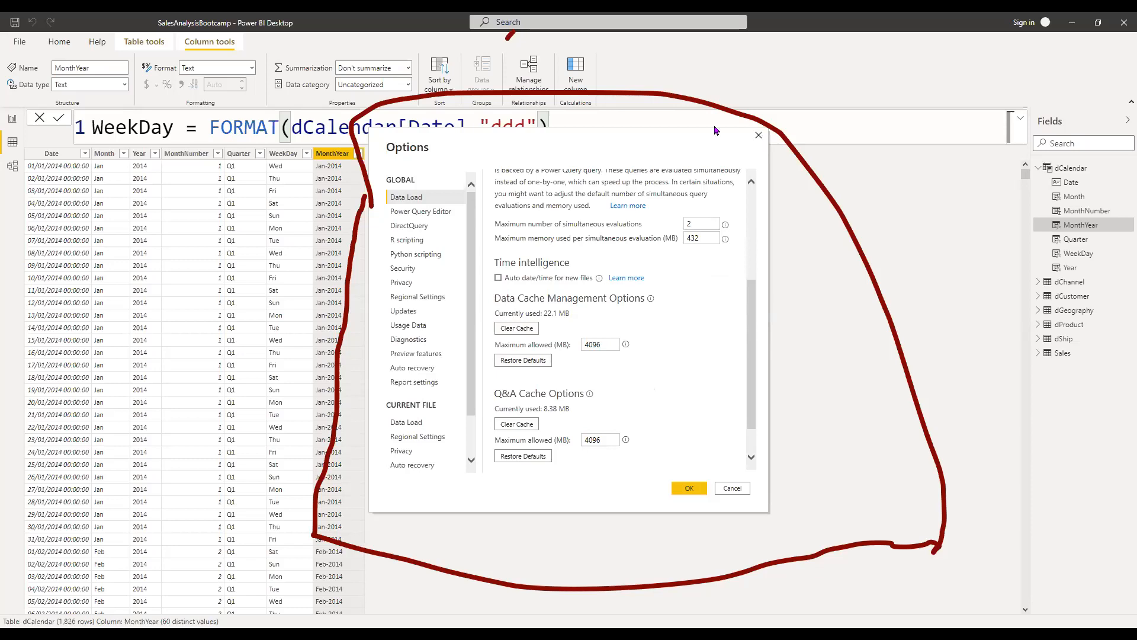
key(Escape)
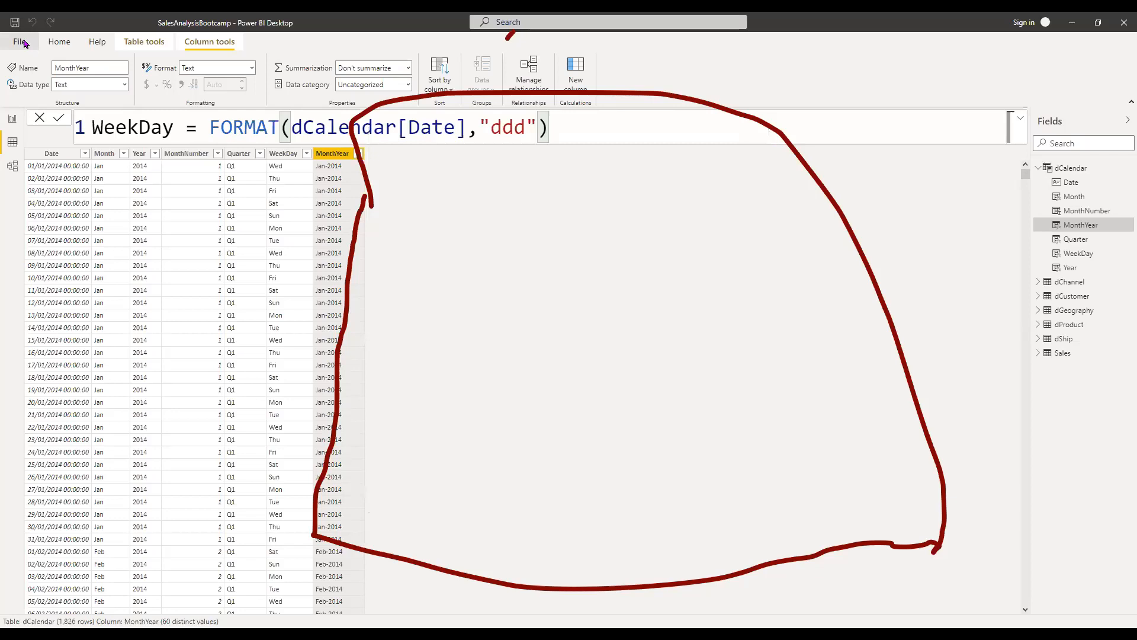
- Reopen the Options dialog and turn off autodetecting new relationships after data is loaded for the current file
click(23, 43)
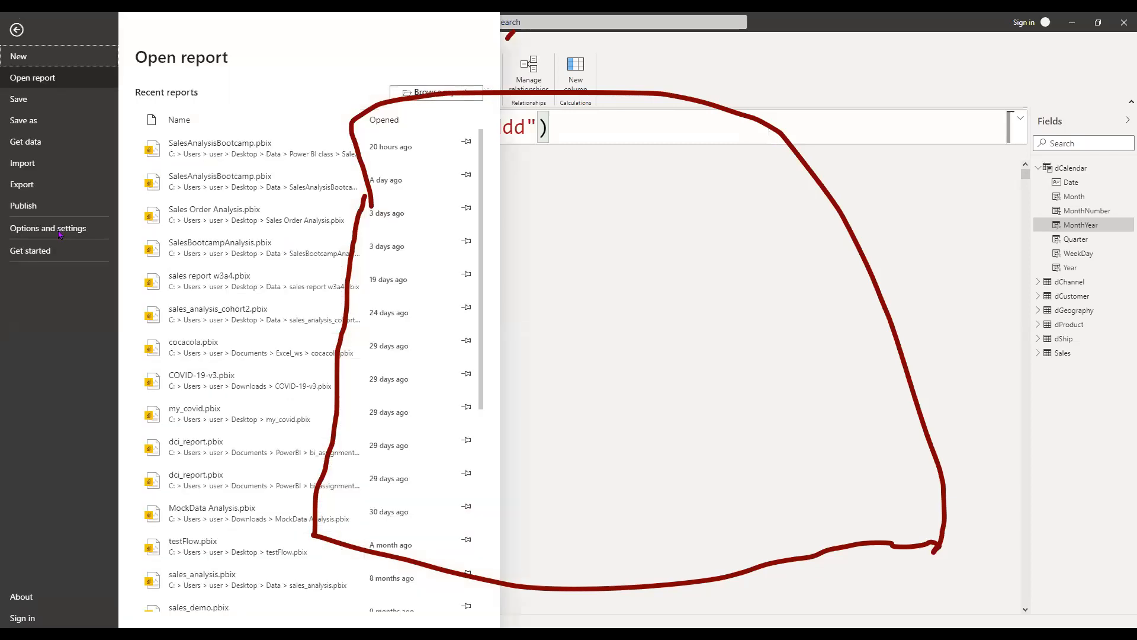
click(59, 235)
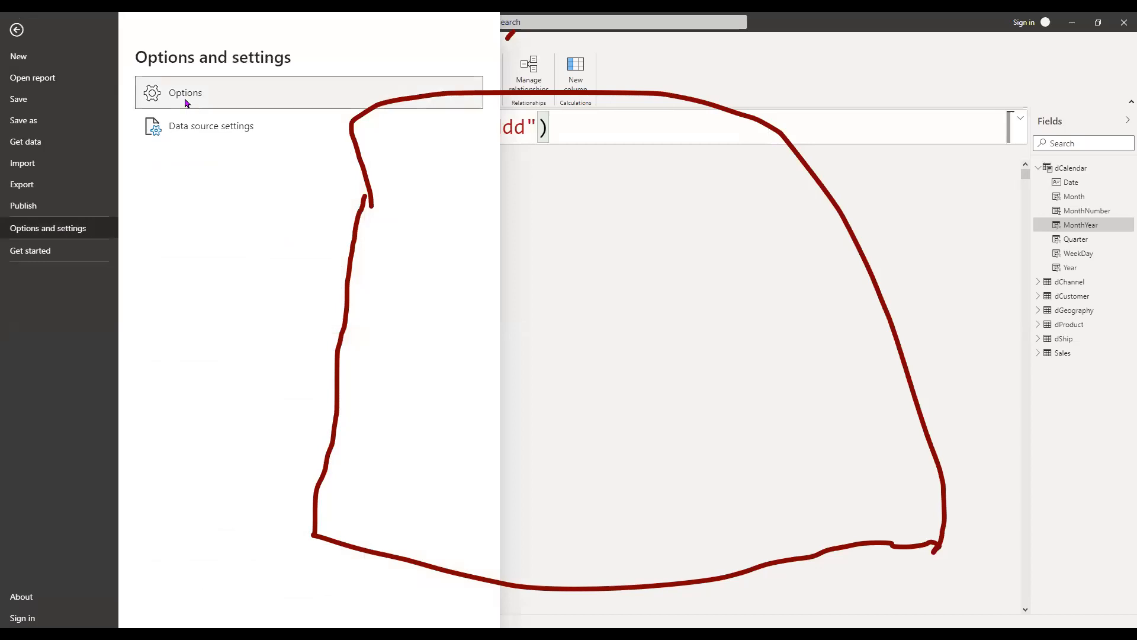
click(185, 95)
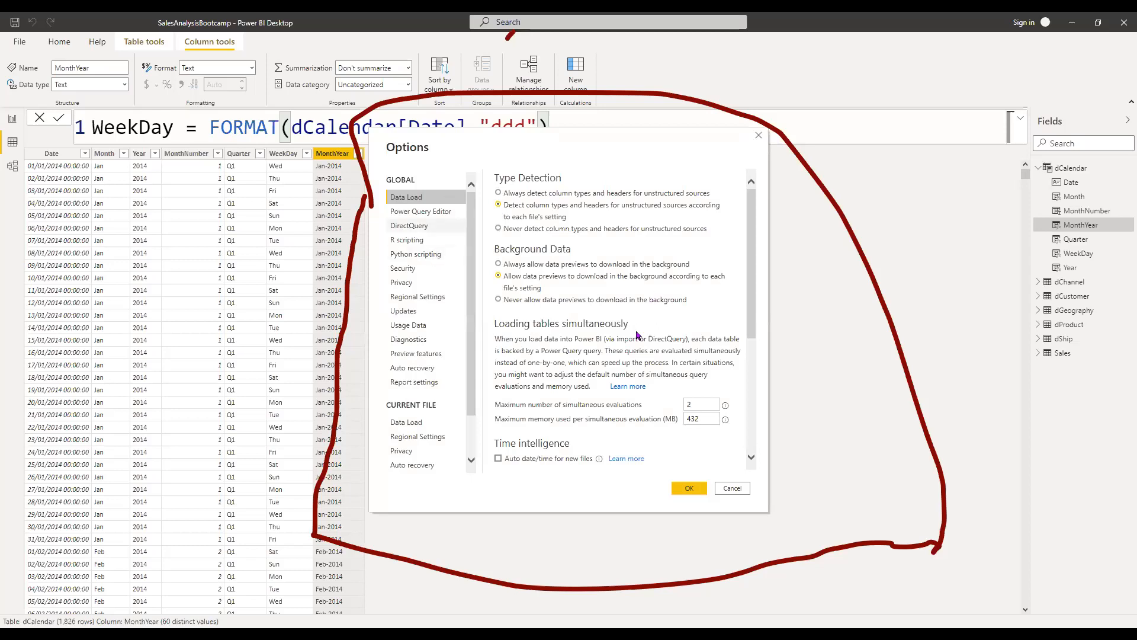
scroll(636, 337, down, 4)
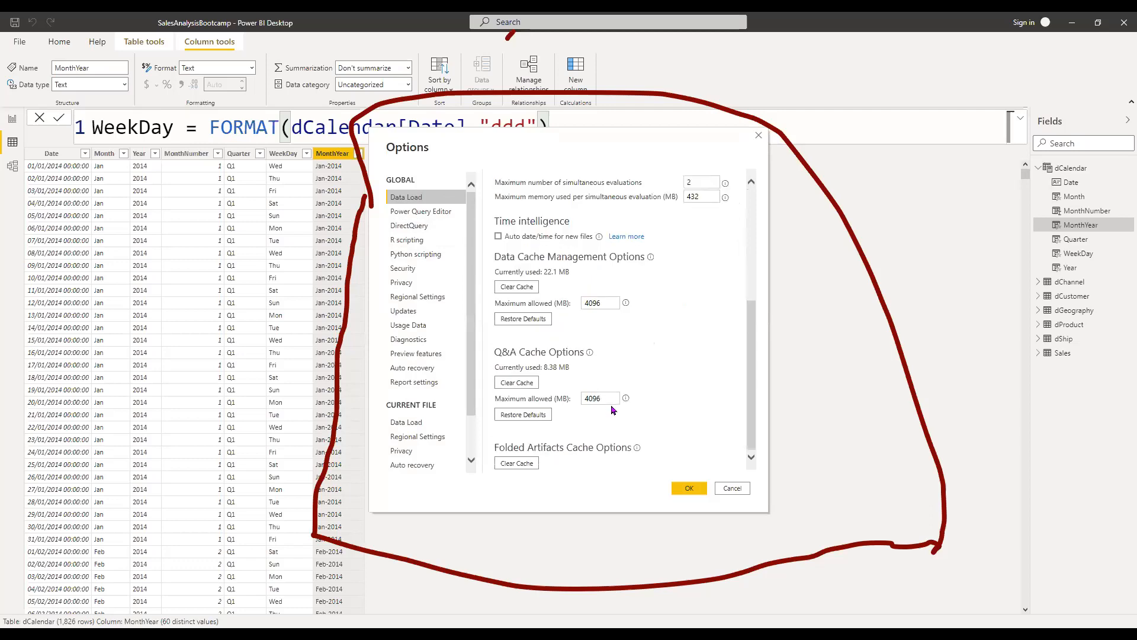
click(425, 426)
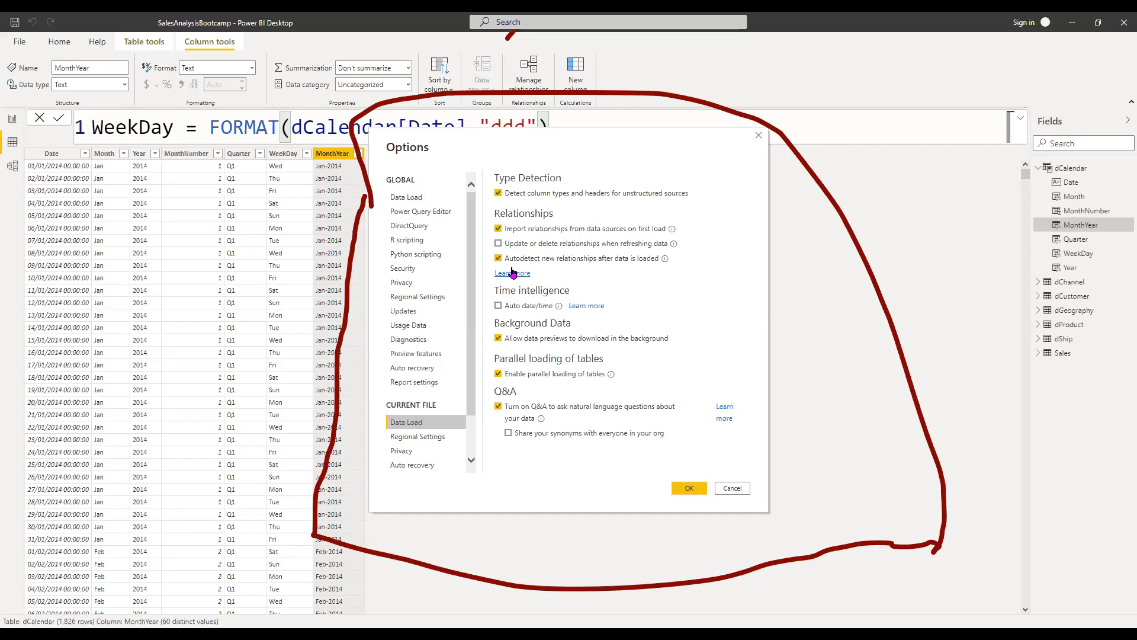
click(525, 263)
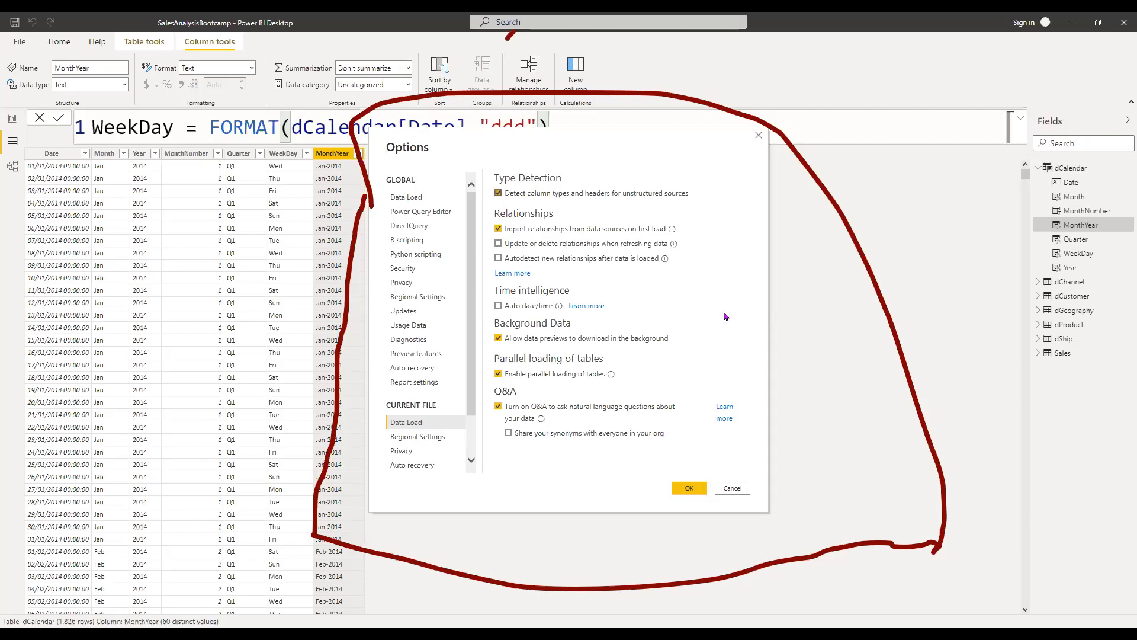
- Review the global Data Load settings, and examine the current file's Regional Settings with its list of import locales
scroll(719, 323, down, 1)
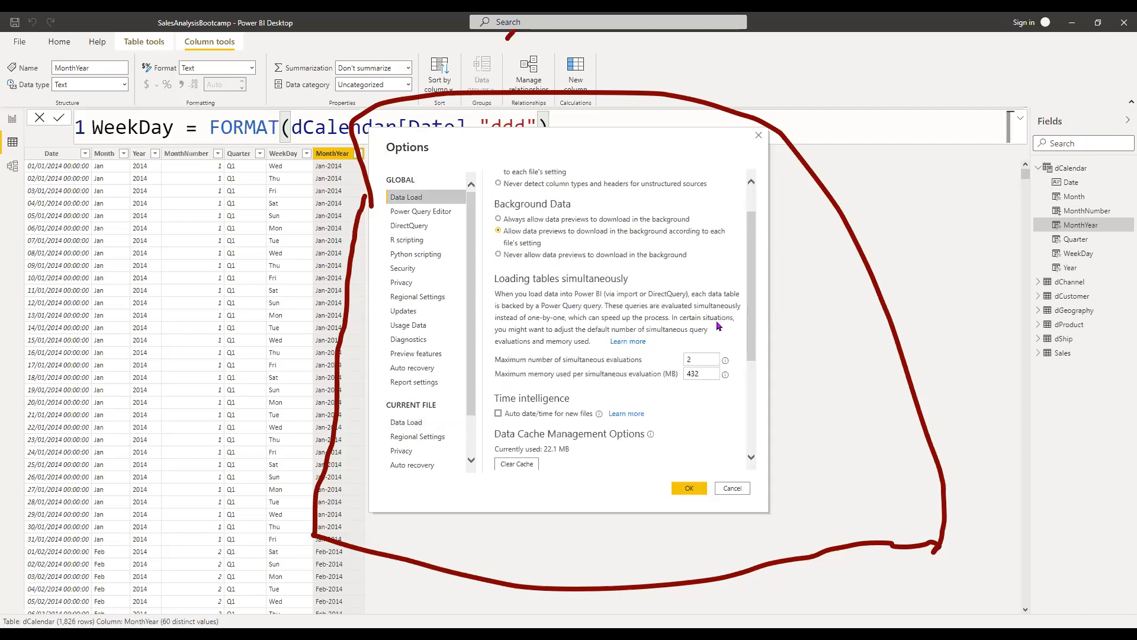
scroll(719, 324, down, 2)
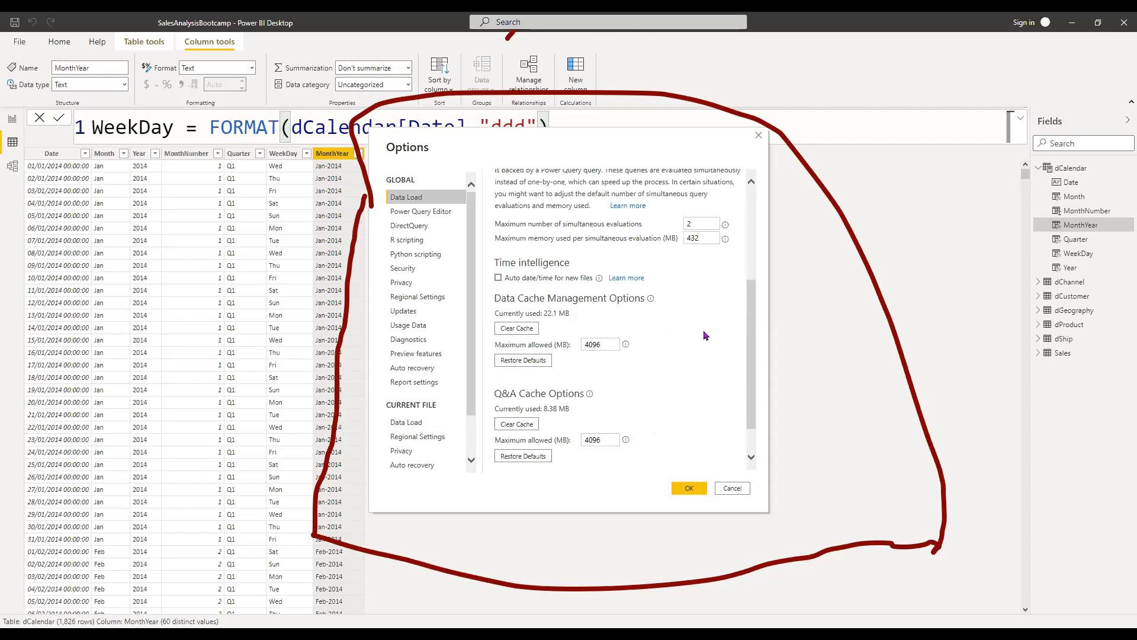
scroll(709, 335, up, 1)
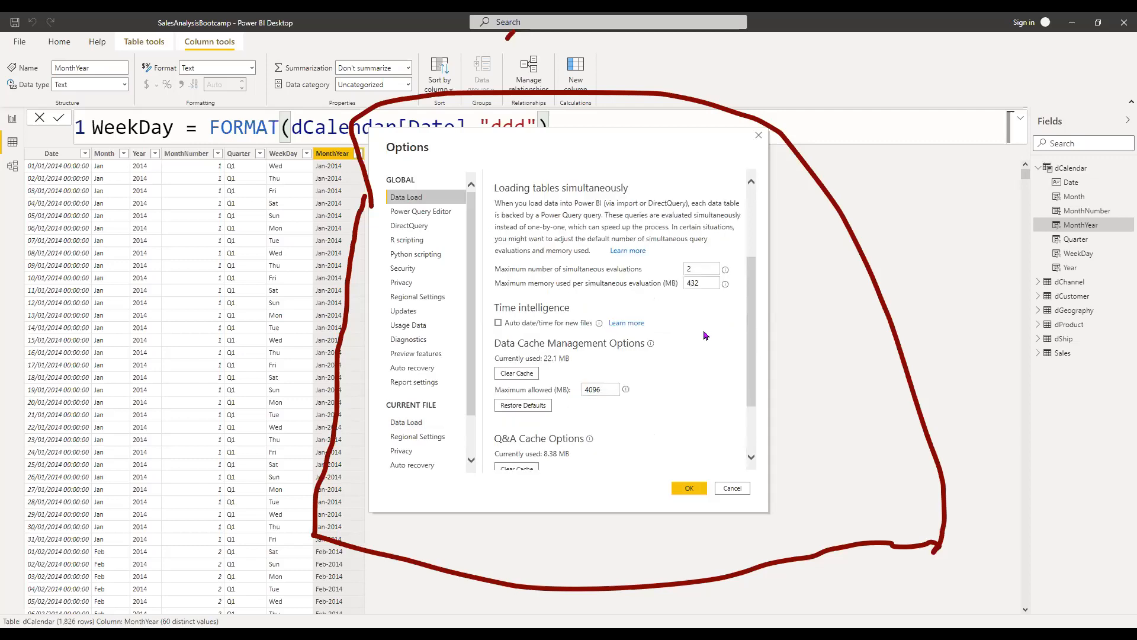
click(418, 437)
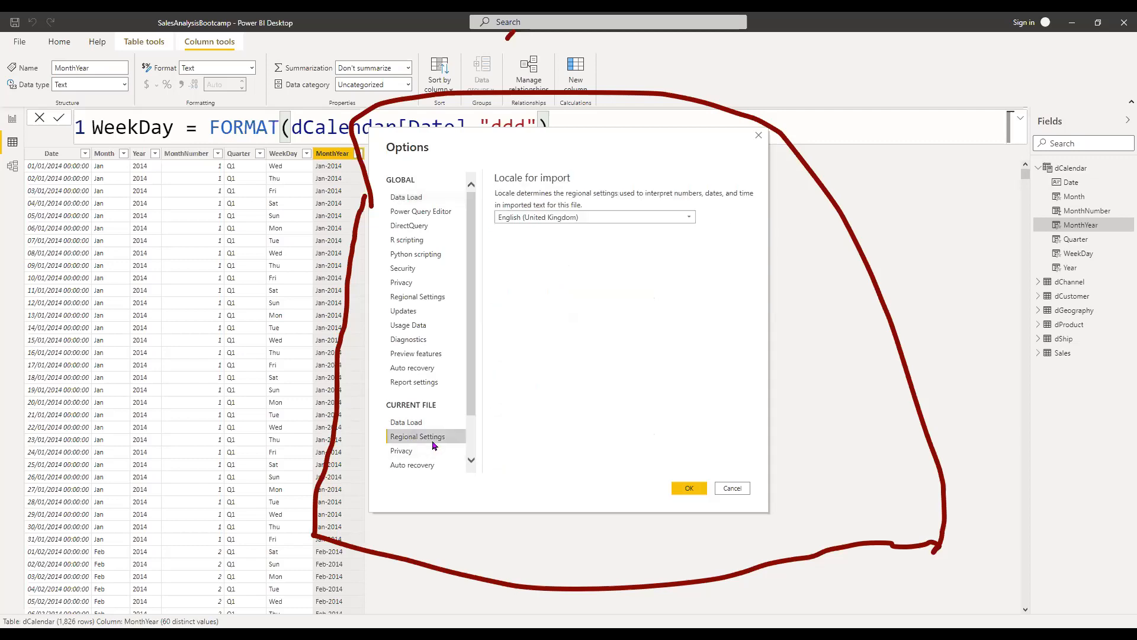
click(574, 219)
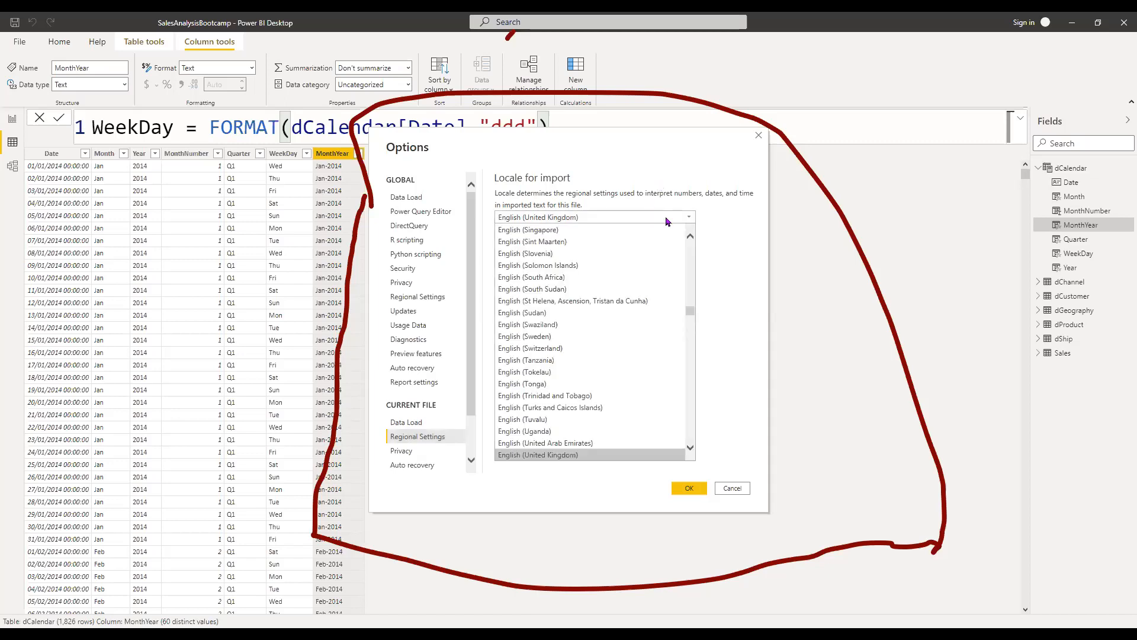
click(696, 212)
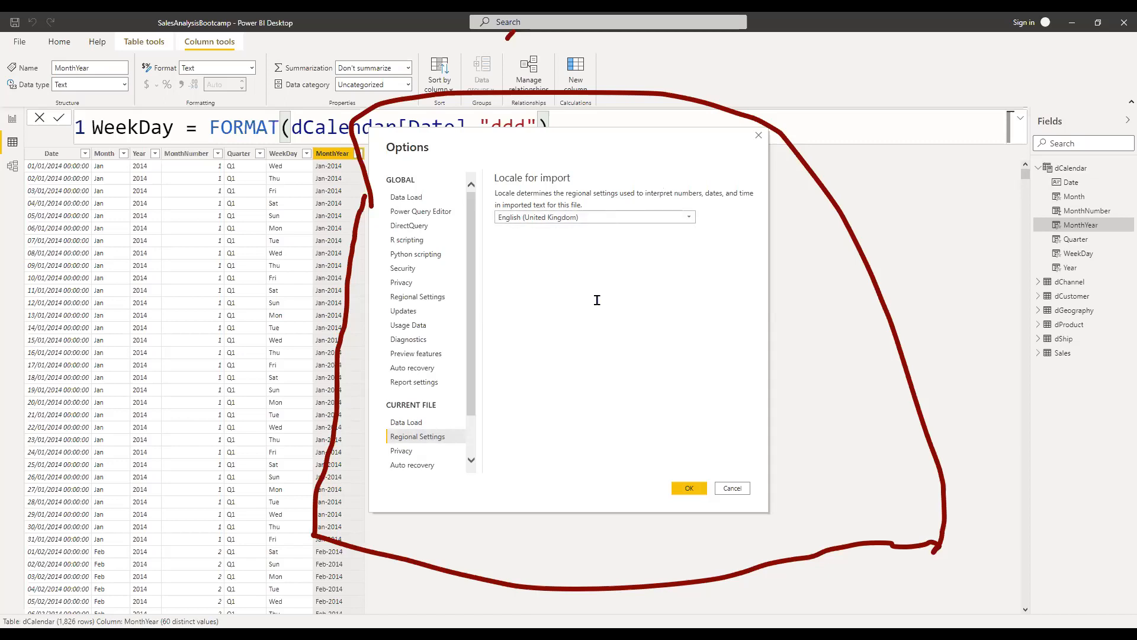
- Annotate the screen with "01/02/2021------Feb 01, 2021" and, below a blank line, "US format--- January 02 2021"
text(/02/2021------)
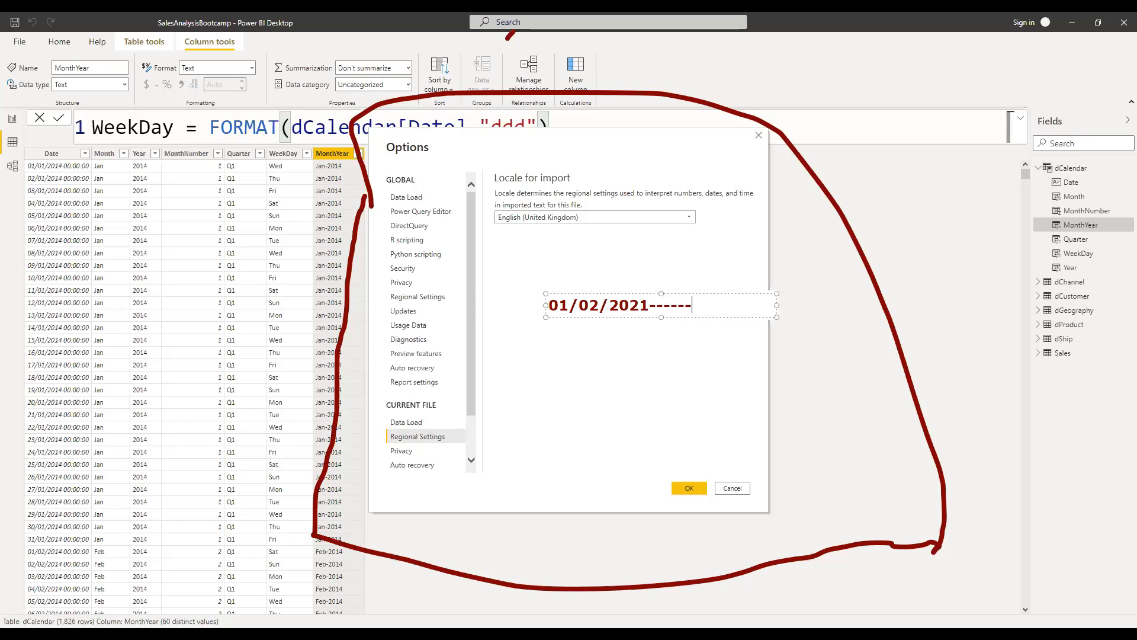
text(Feb 01, 0)
key(BackSpace)
text(2021)
key(Return)
key(Return)
text(US format--- January 02 202 020)
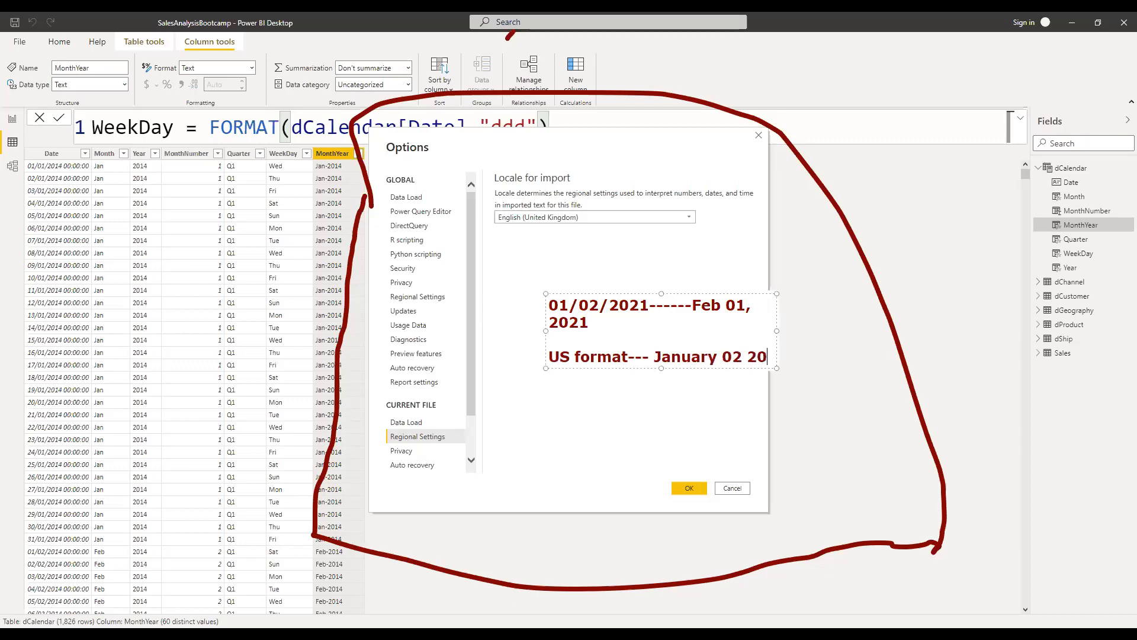
text(21)
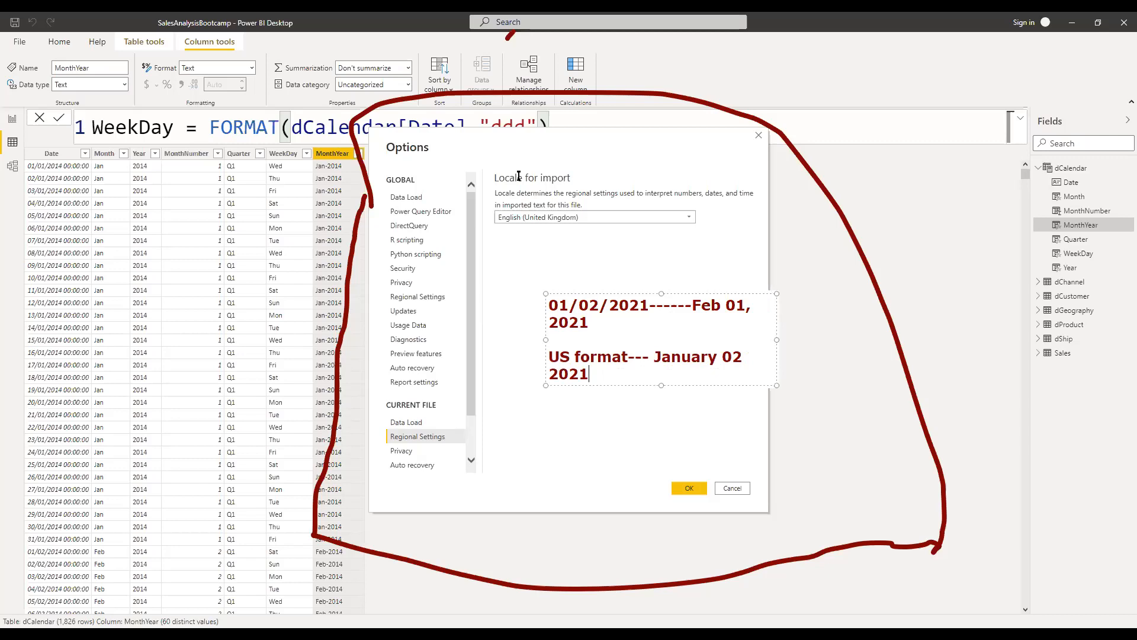
- Leave the Options dialog, open the Power Query Editor, and select the Order Date column of the Sales query
click(438, 302)
scroll(438, 302, down, 2)
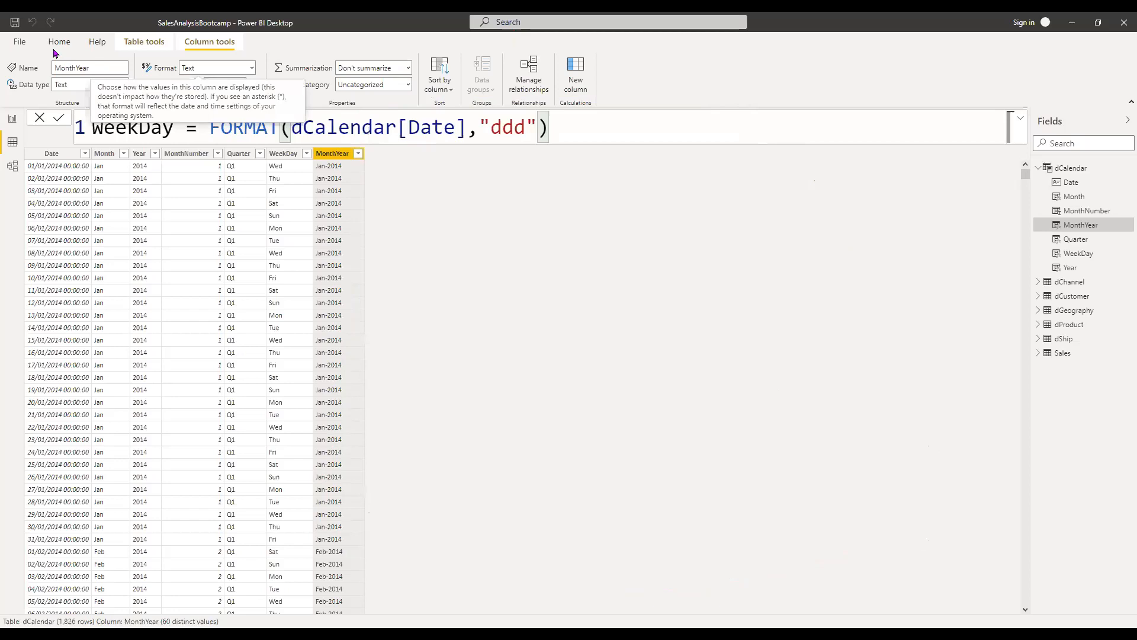
click(60, 42)
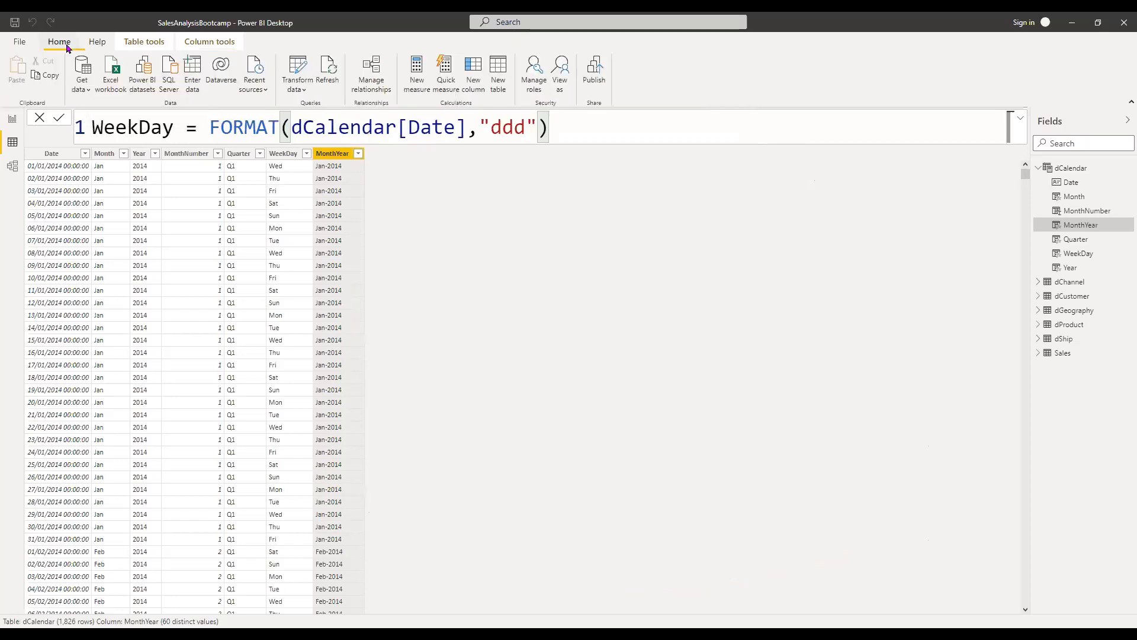
click(294, 77)
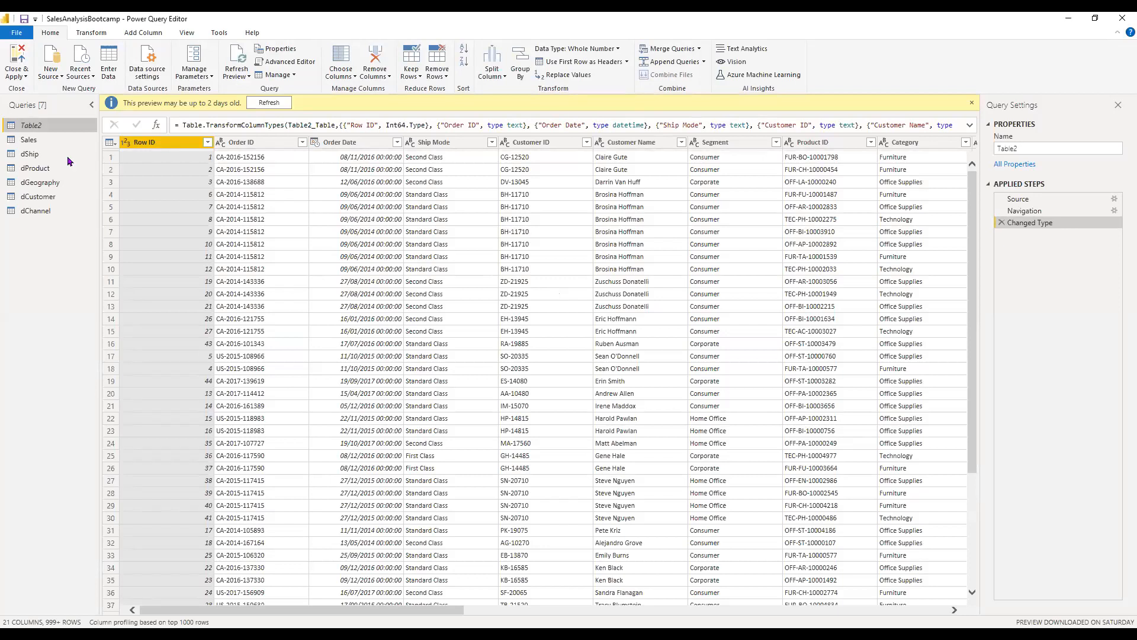
click(63, 139)
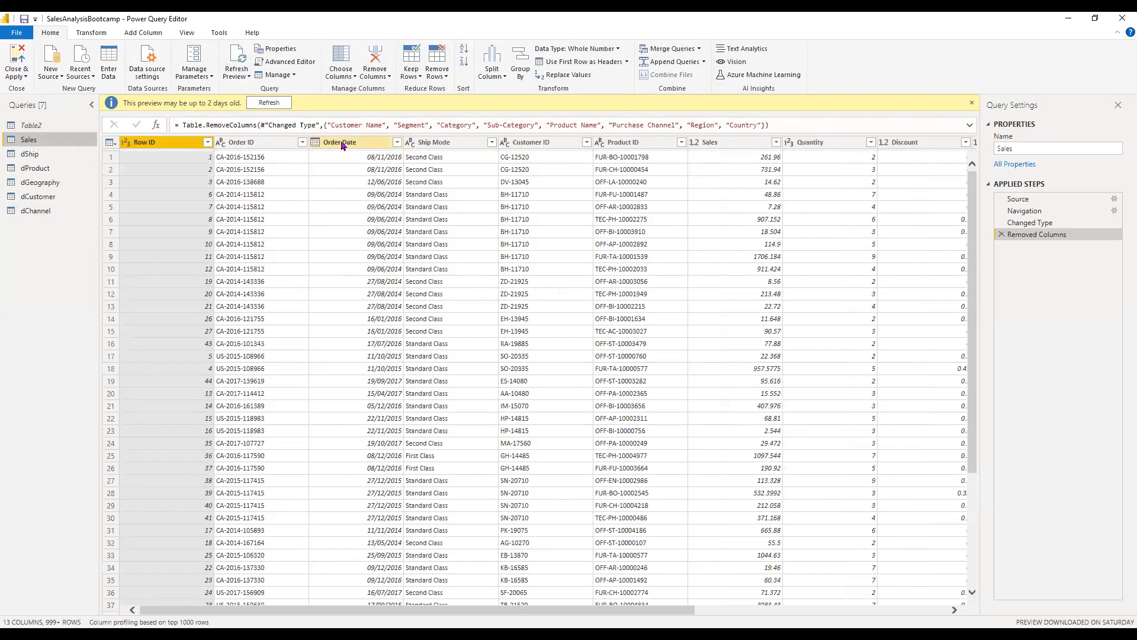
click(382, 328)
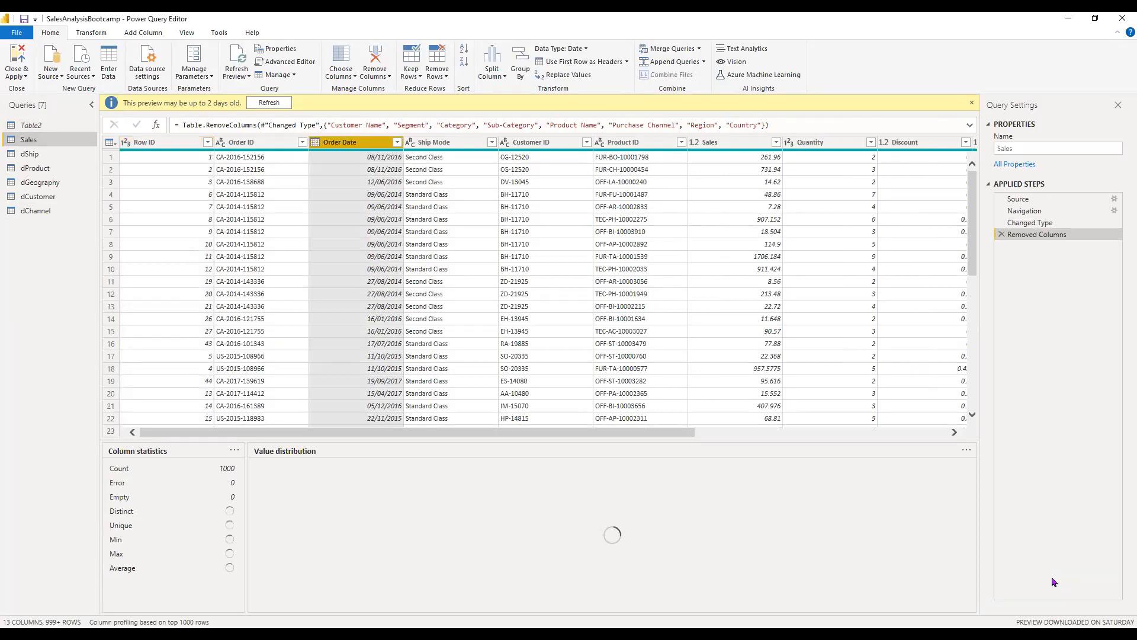
- Change the Order Date column's type using locale, with data type Text and locale English (United States)
right_click(349, 146)
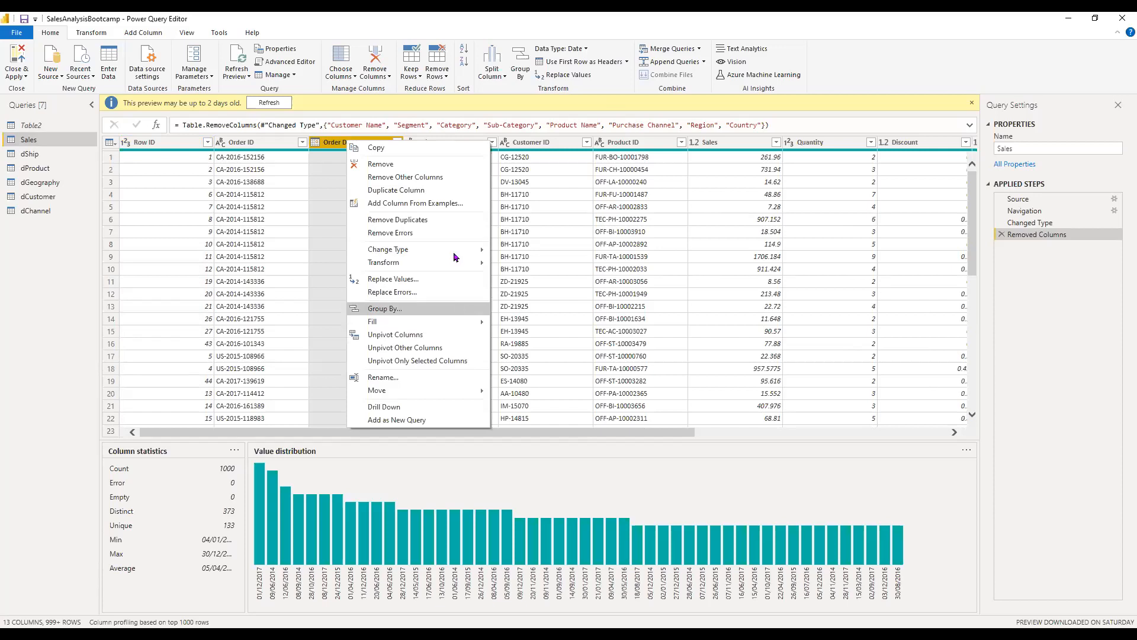
mouse_move(454, 256)
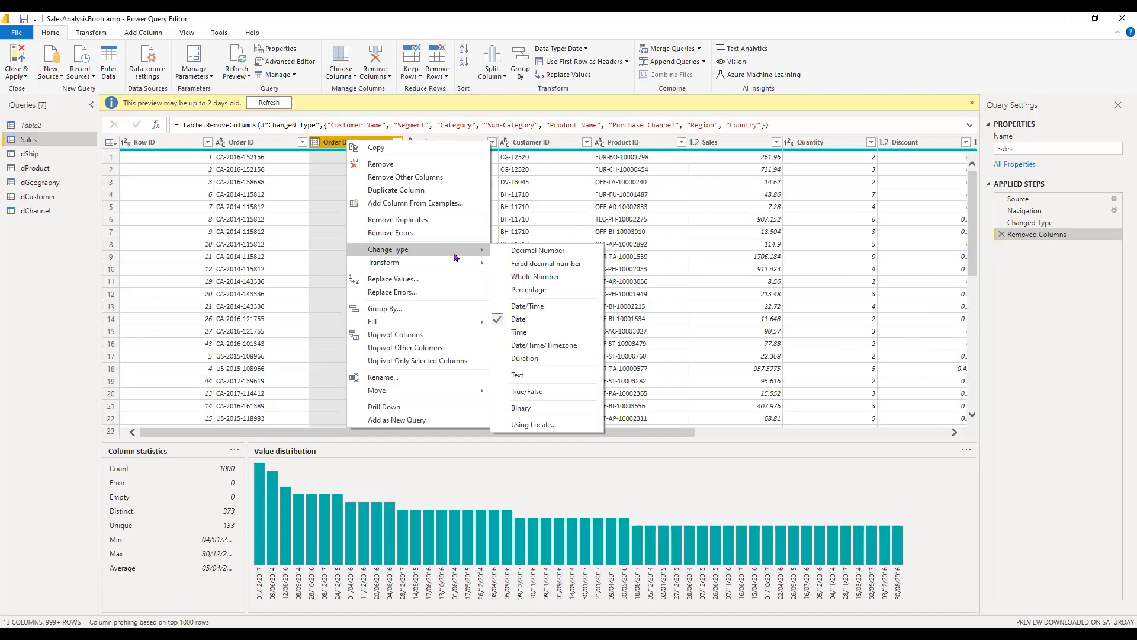
click(550, 426)
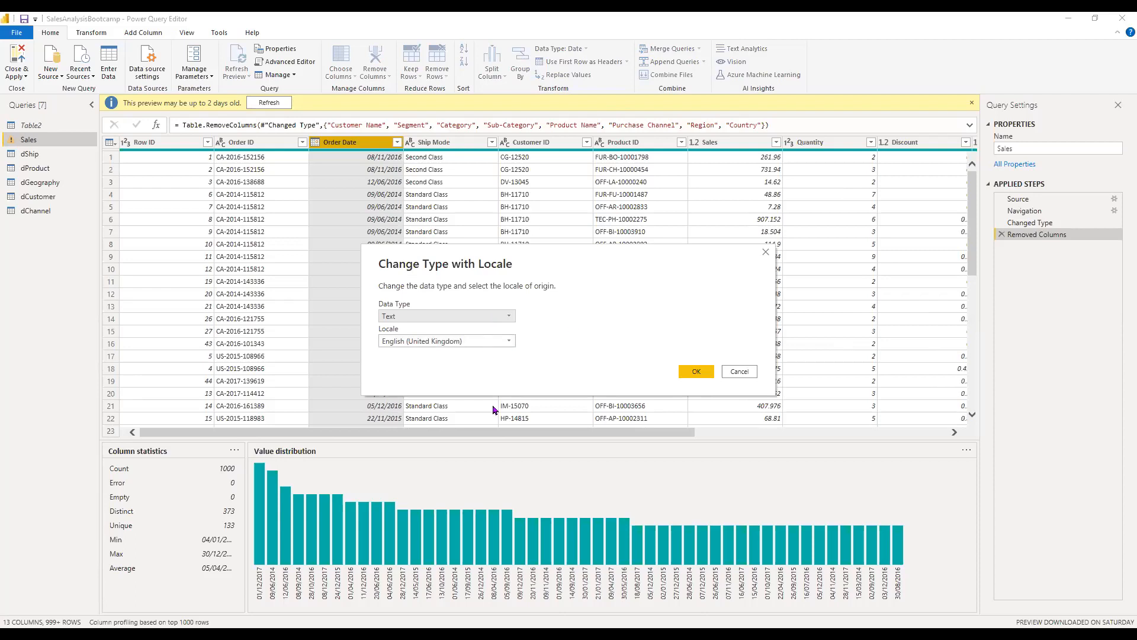
click(485, 341)
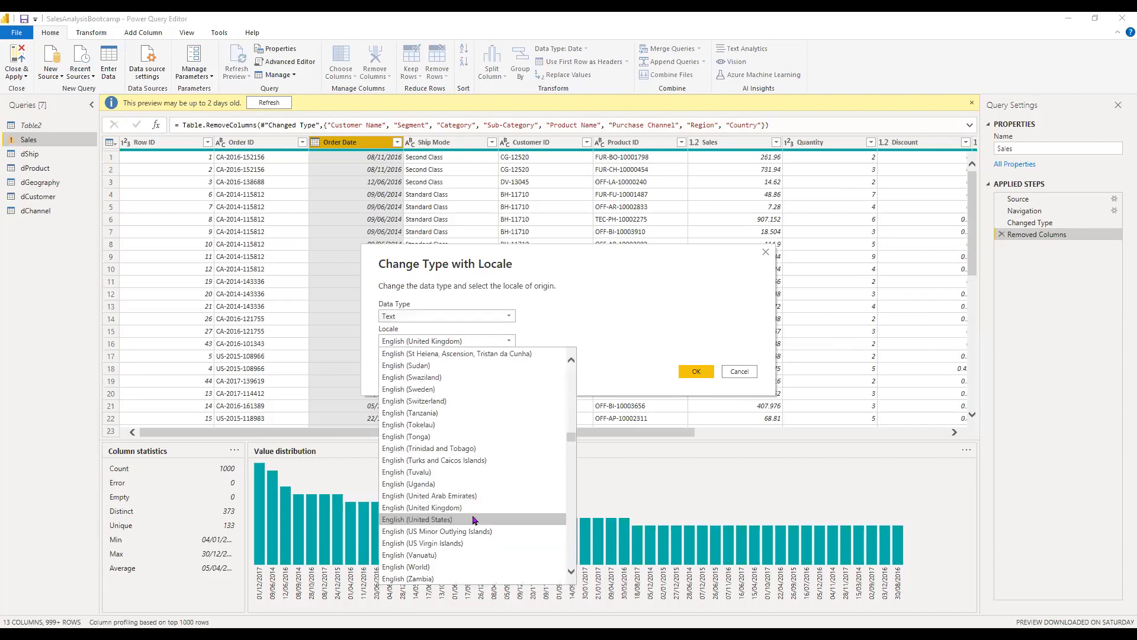
click(697, 374)
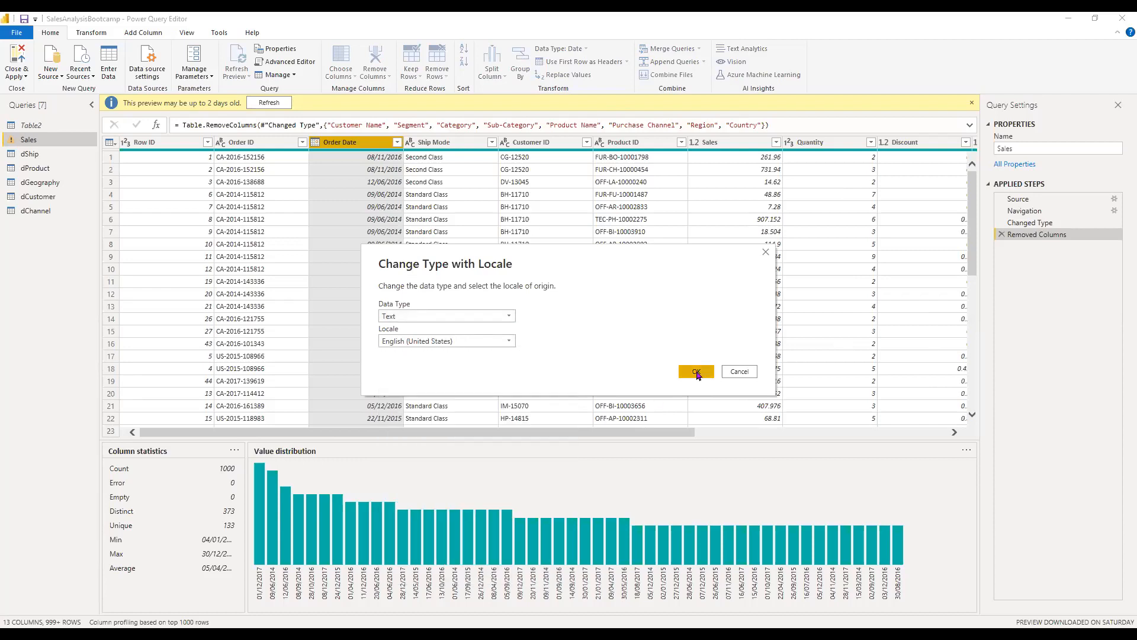
click(698, 373)
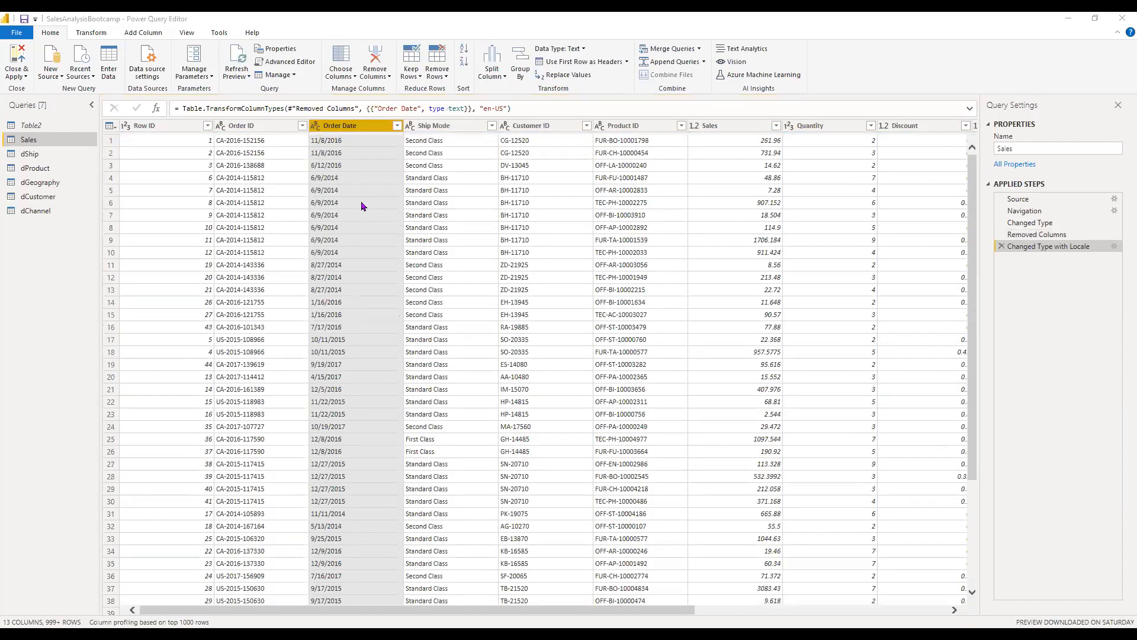
- Try changing the Order Date text column to the Date type, and remove both added type-change steps from the Sales query
scroll(363, 203, down, 4)
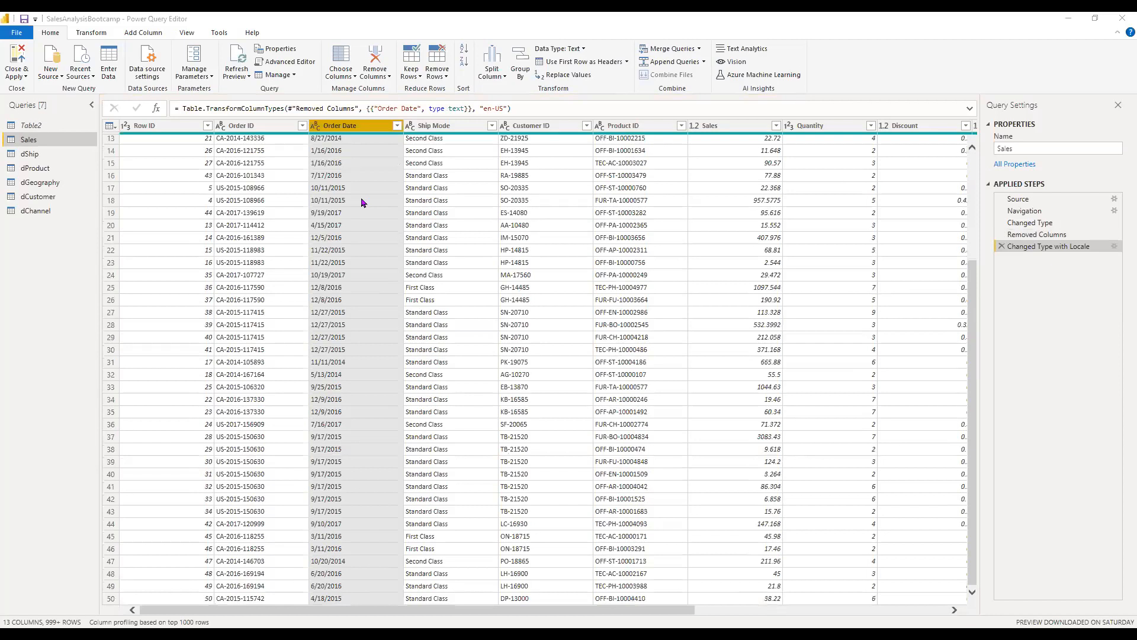
scroll(363, 203, down, 3)
scroll(356, 228, down, 3)
scroll(354, 208, up, 10)
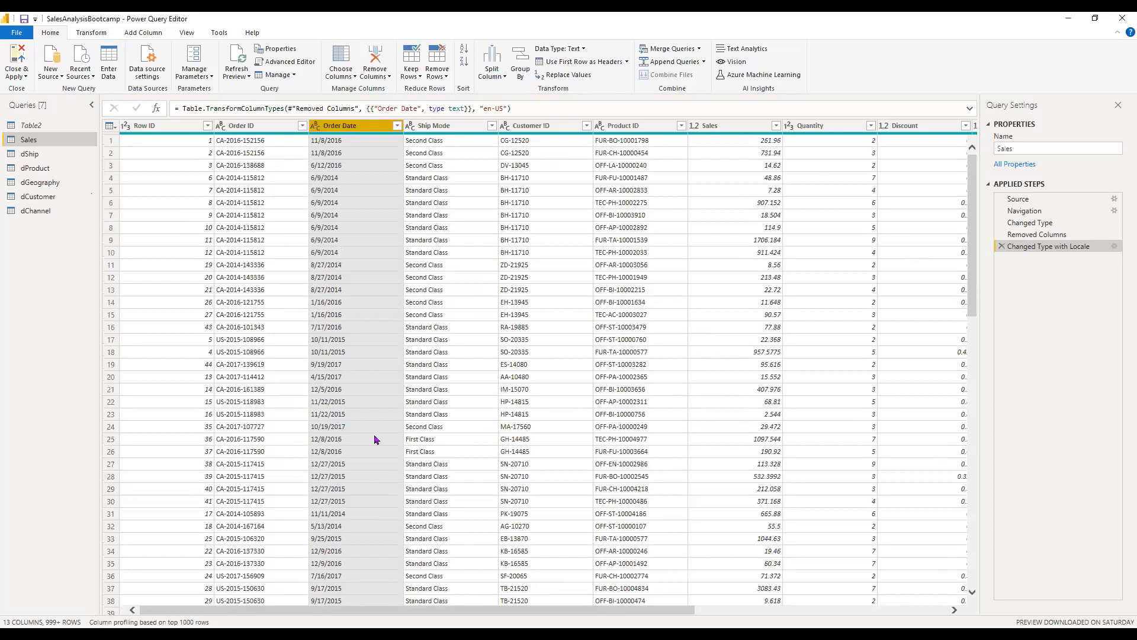
click(377, 366)
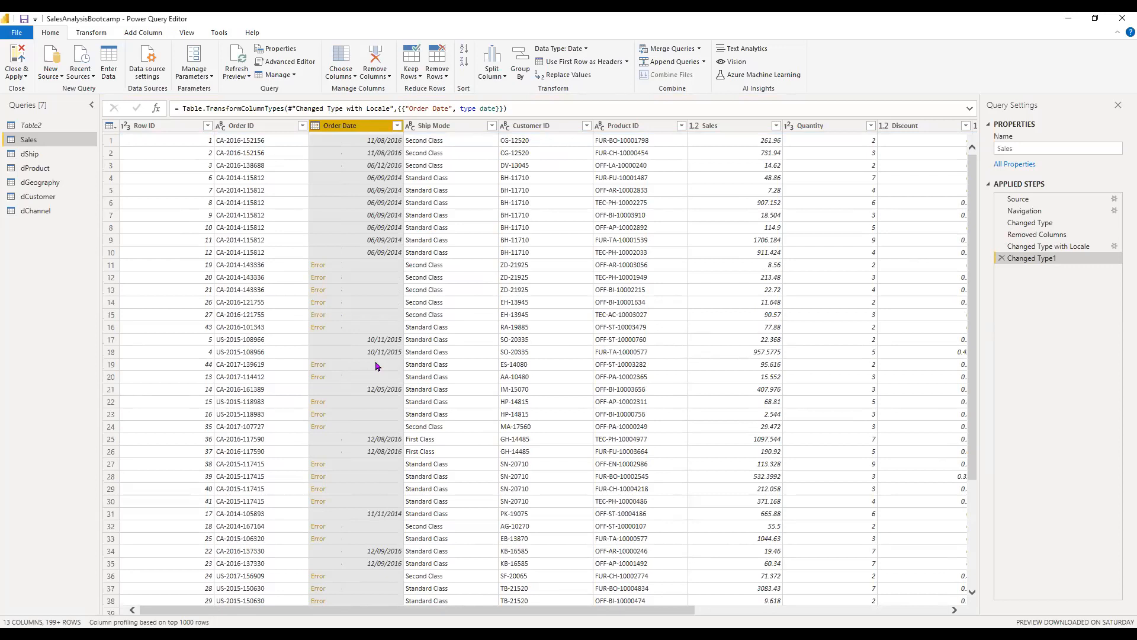
click(1002, 259)
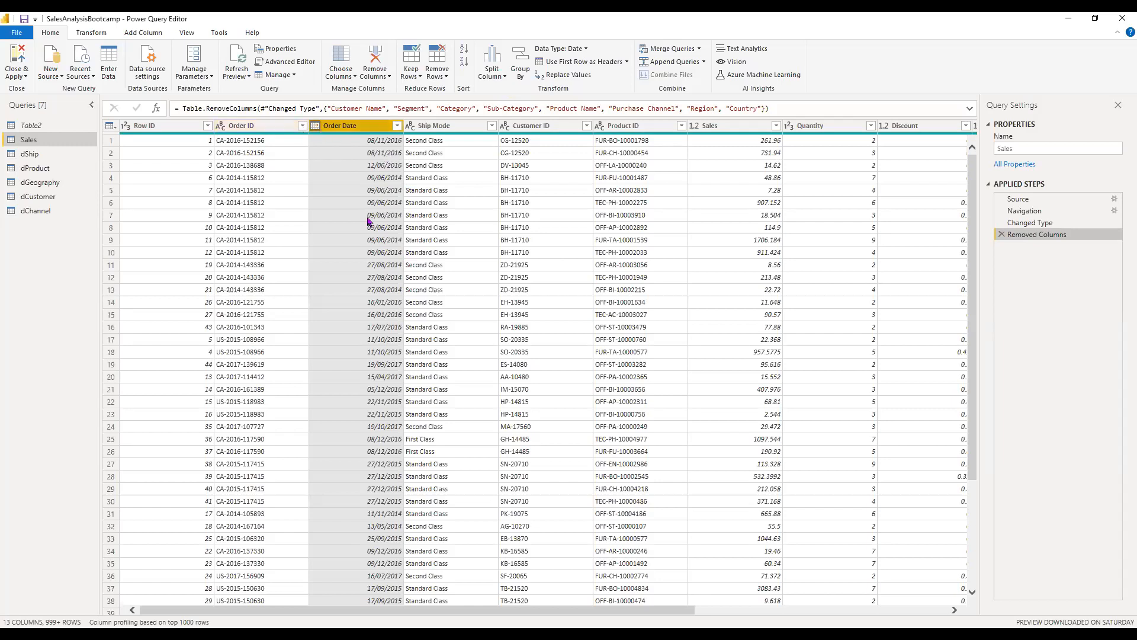
- Change the Order Date column's type using locale, with data type Date and locale English (United States)
right_click(320, 126)
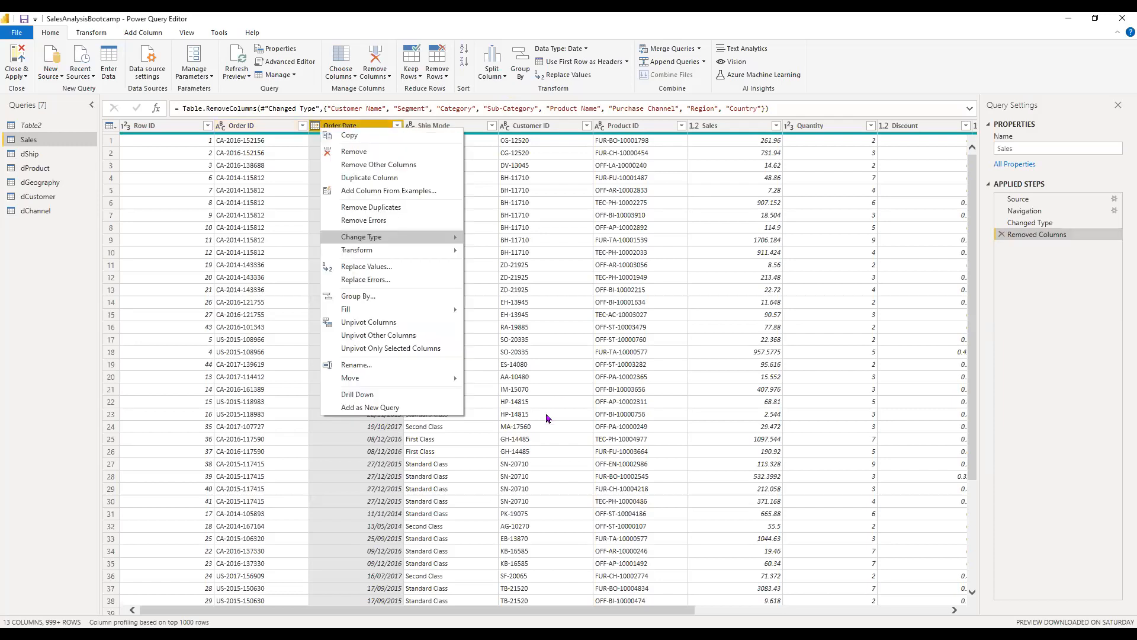
mouse_move(436, 241)
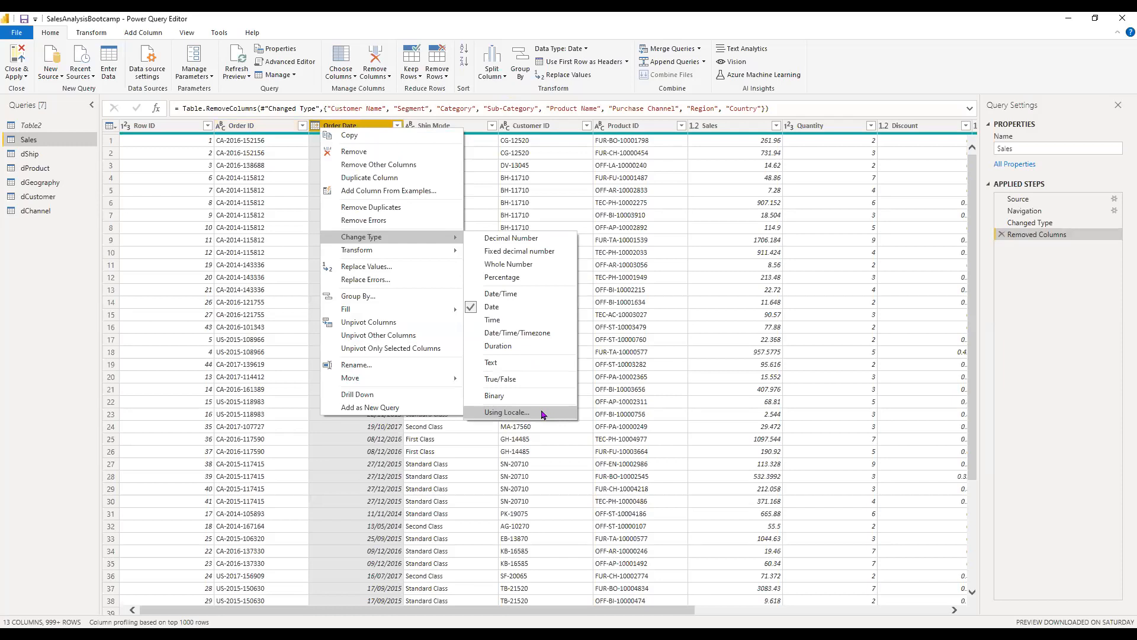
click(542, 411)
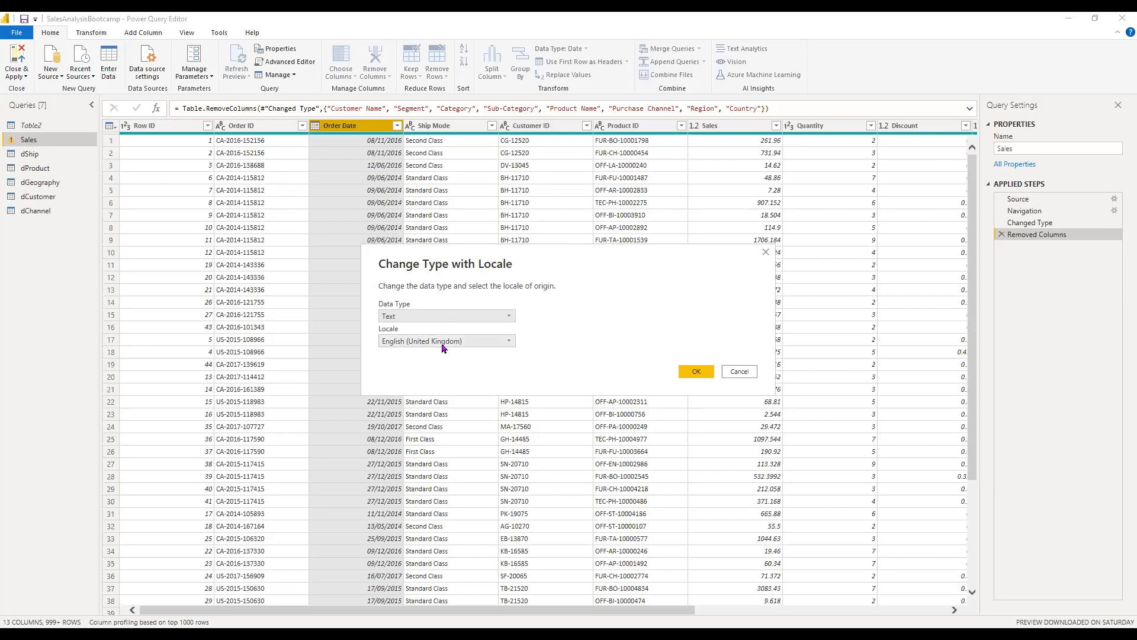
click(443, 345)
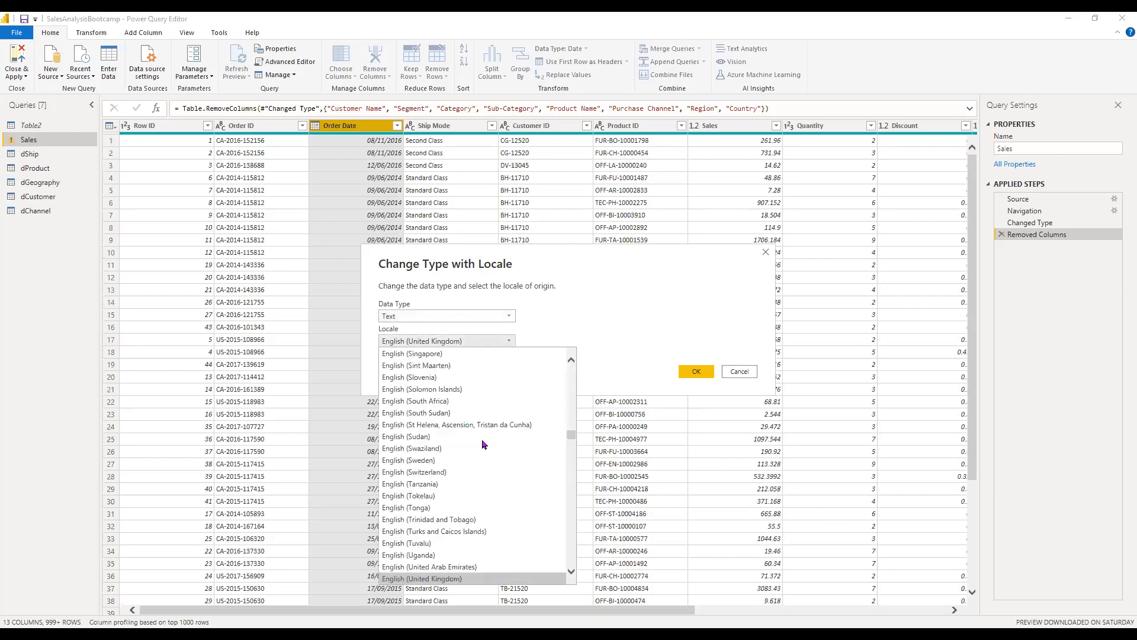
click(489, 560)
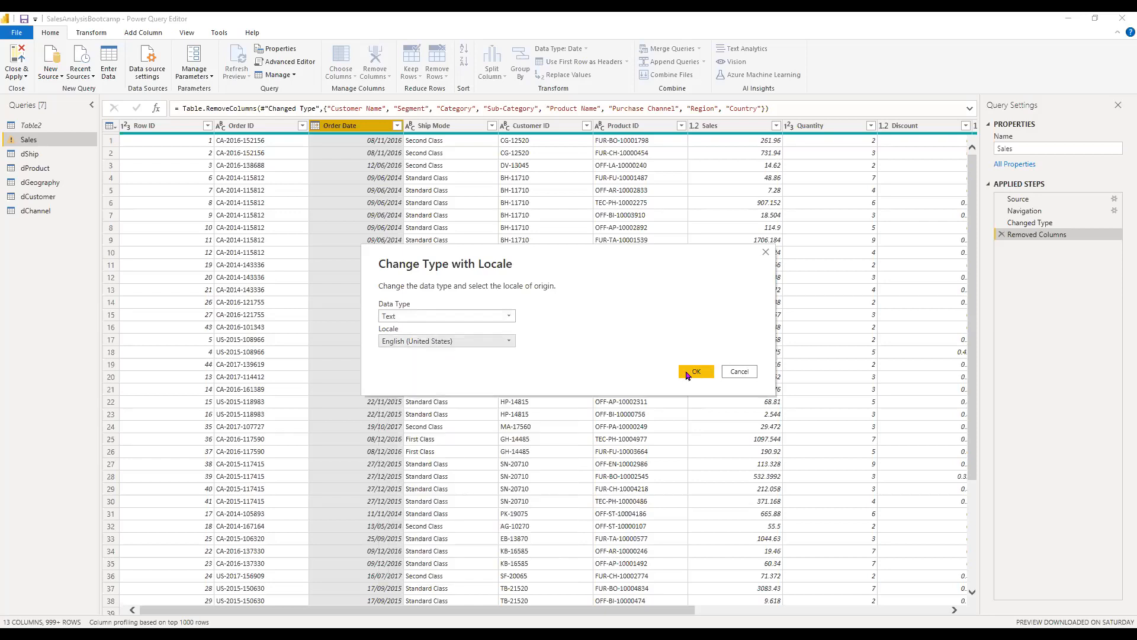
click(487, 320)
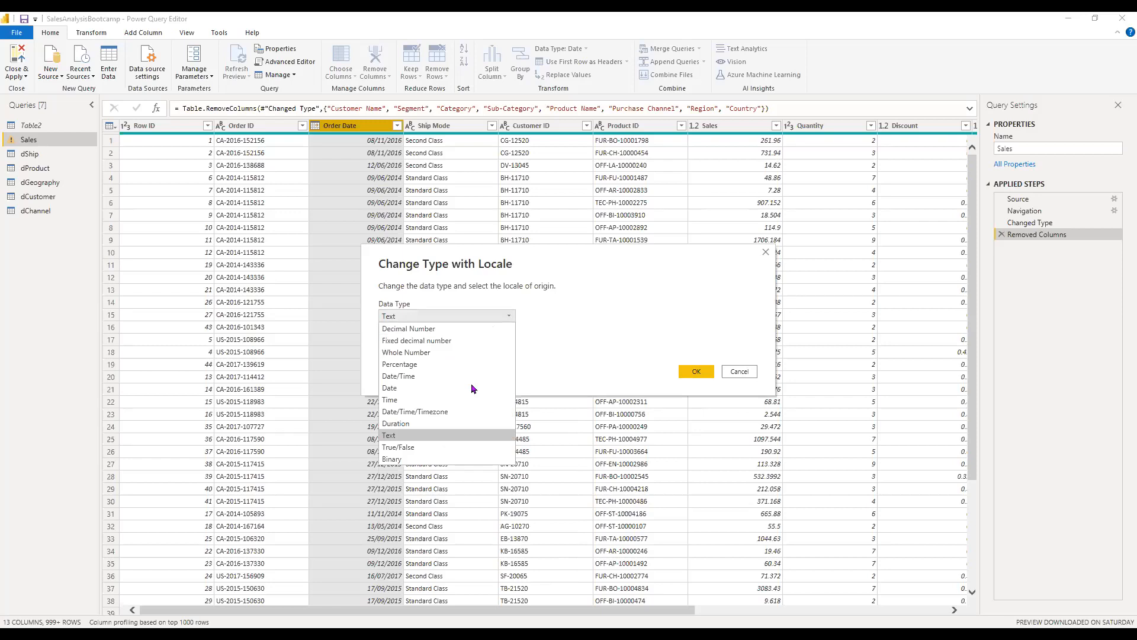
click(490, 391)
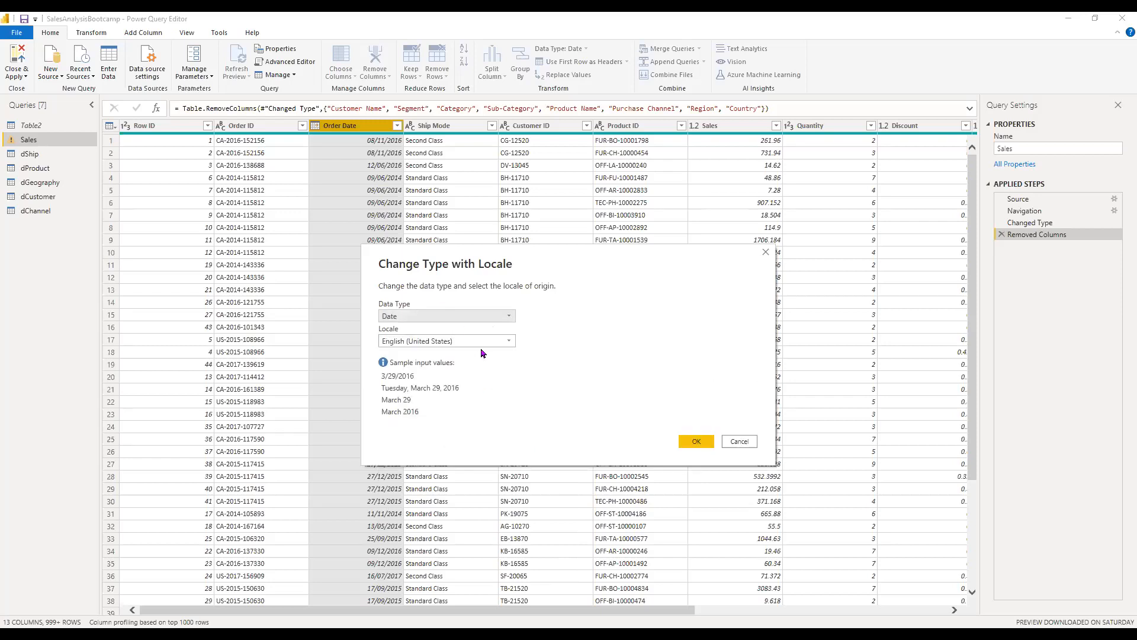
click(694, 444)
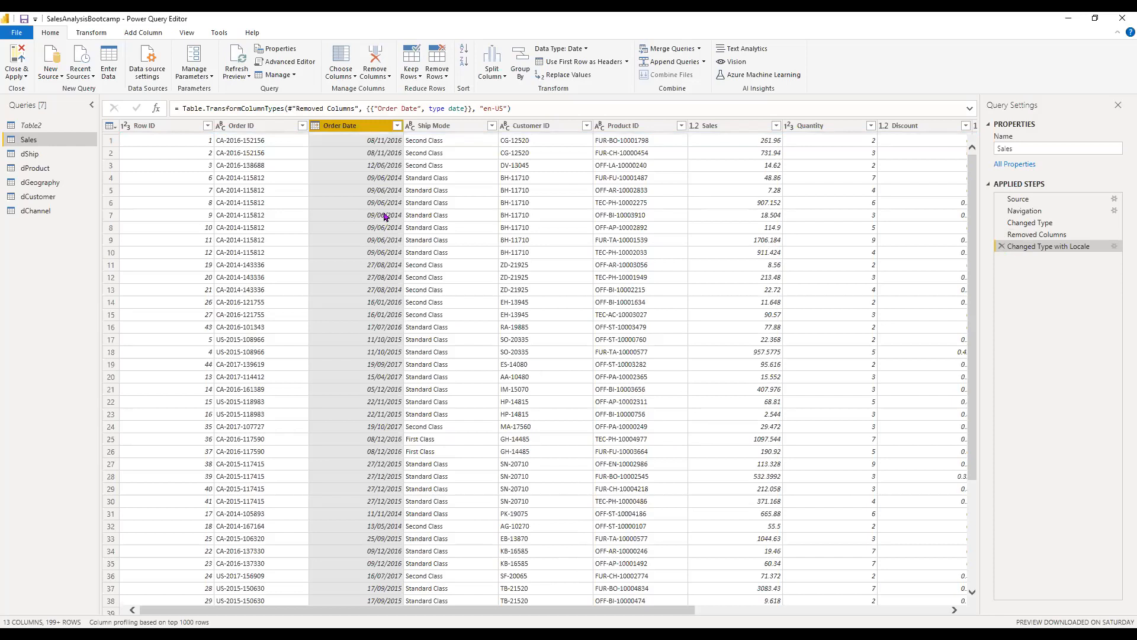
- Check the Order Date values and remove the Changed Type with Locale step from the Sales query
scroll(381, 185, down, 4)
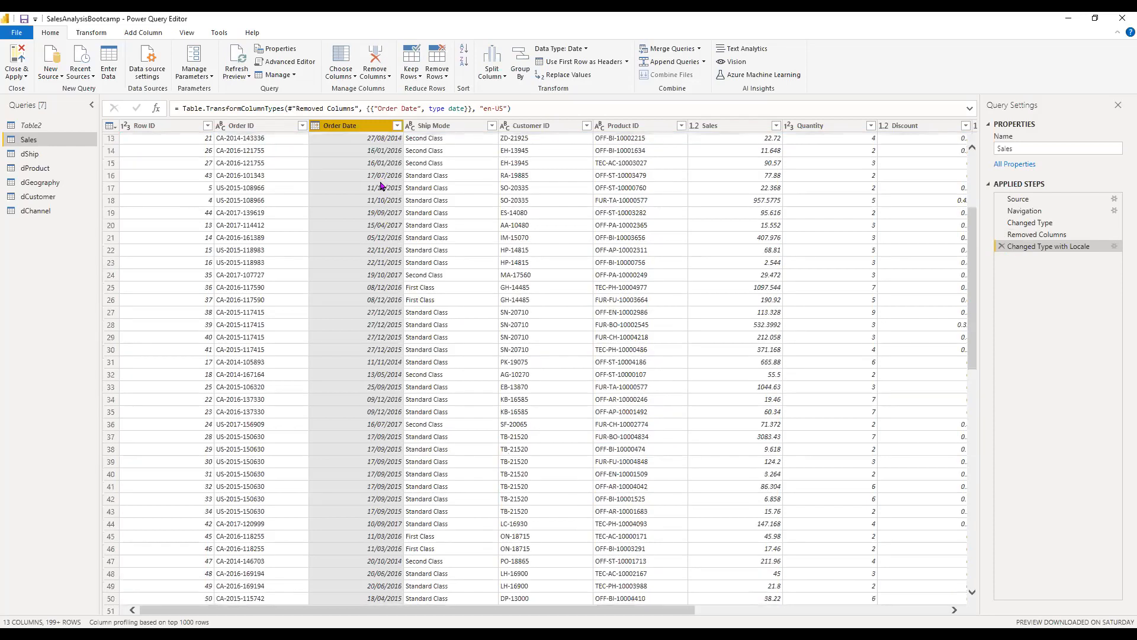
scroll(381, 186, down, 2)
scroll(380, 186, up, 6)
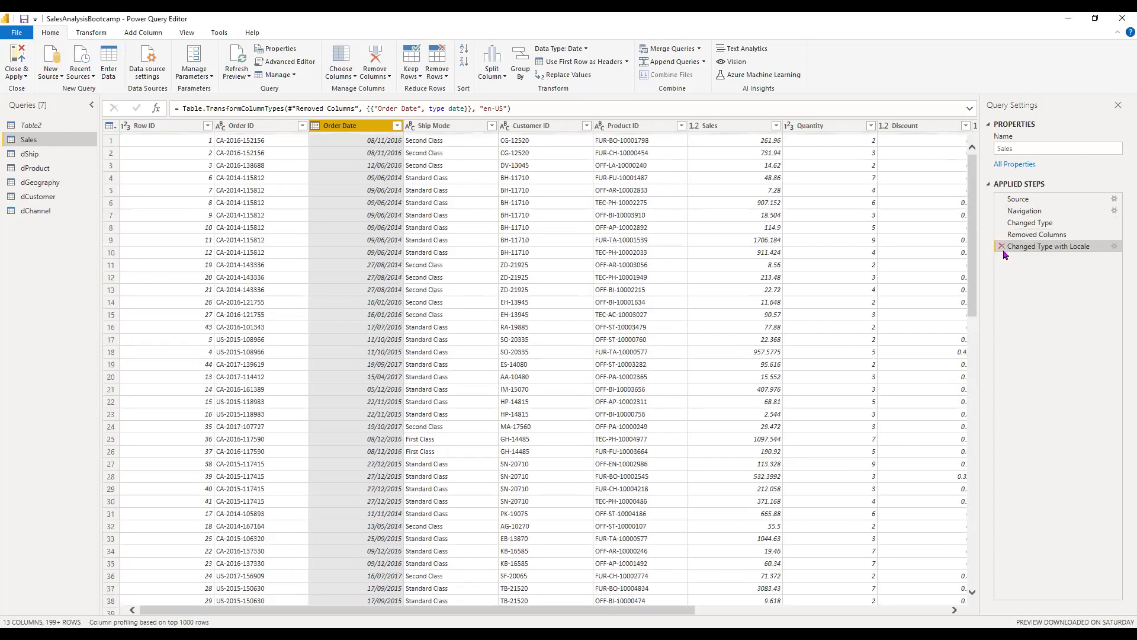
click(1002, 246)
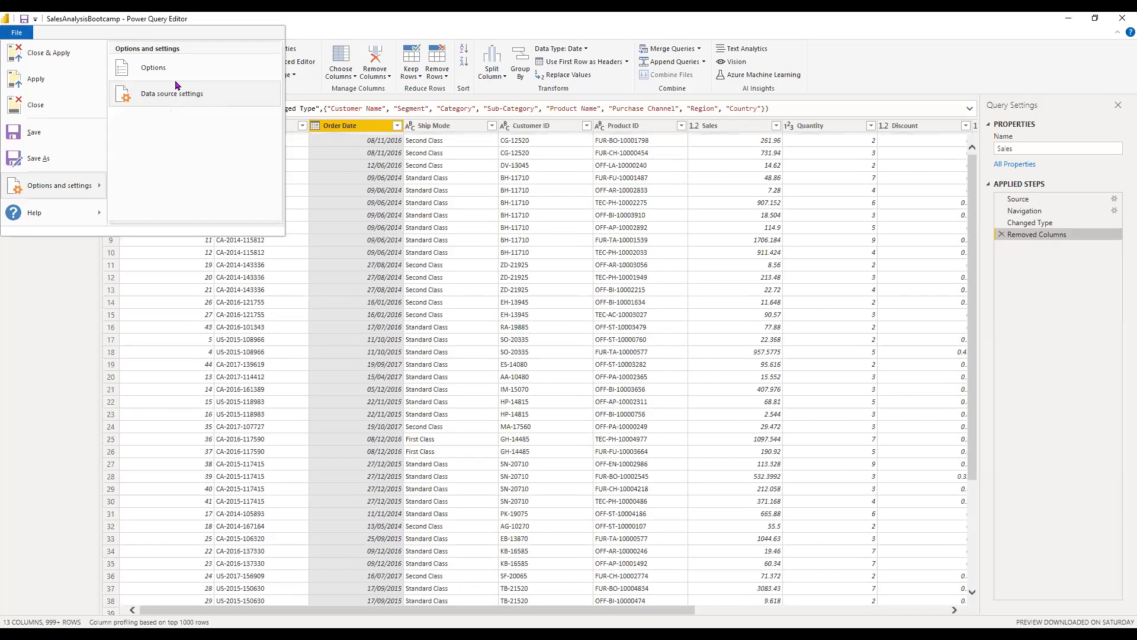
- Review the global Data Load options, dismiss the Options dialog, and close the Power Query Editor
click(176, 86)
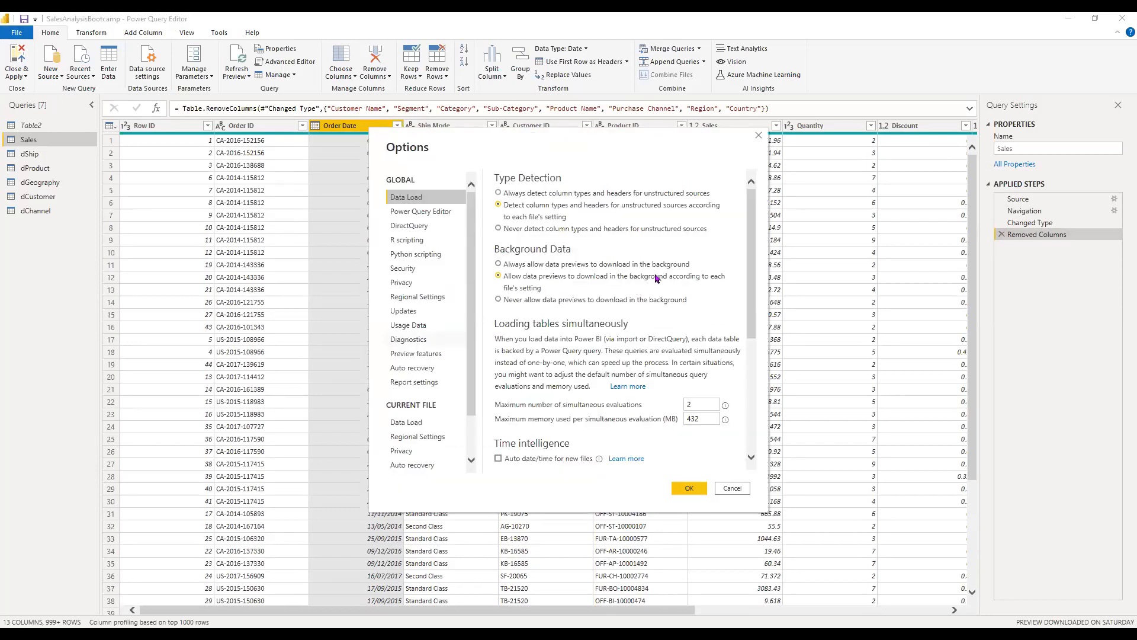
scroll(663, 293, down, 1)
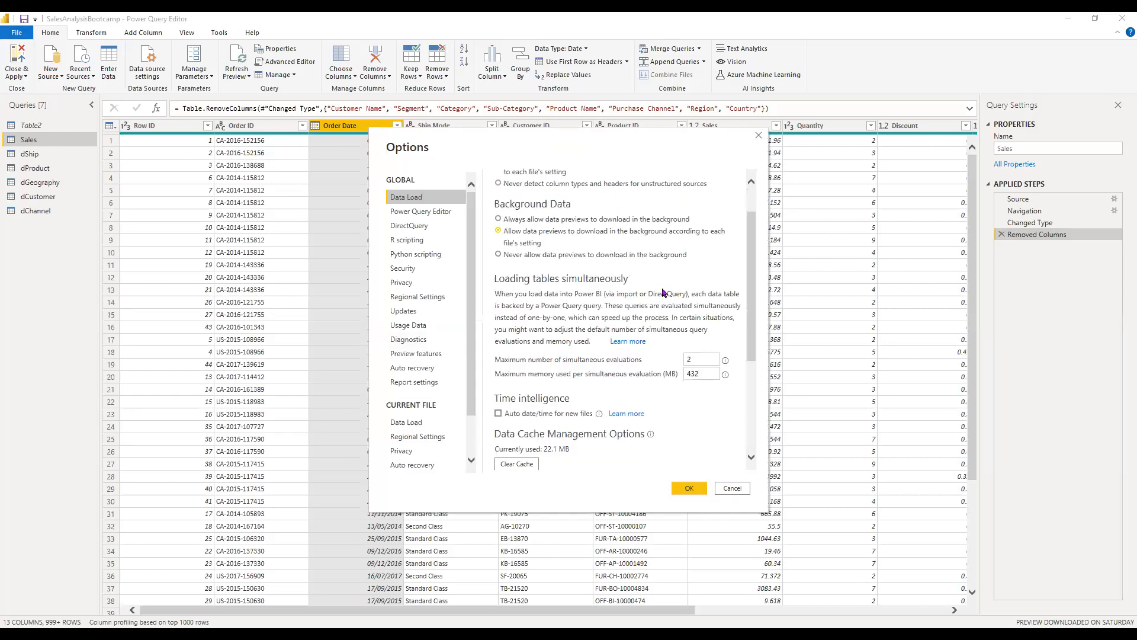
scroll(663, 292, down, 3)
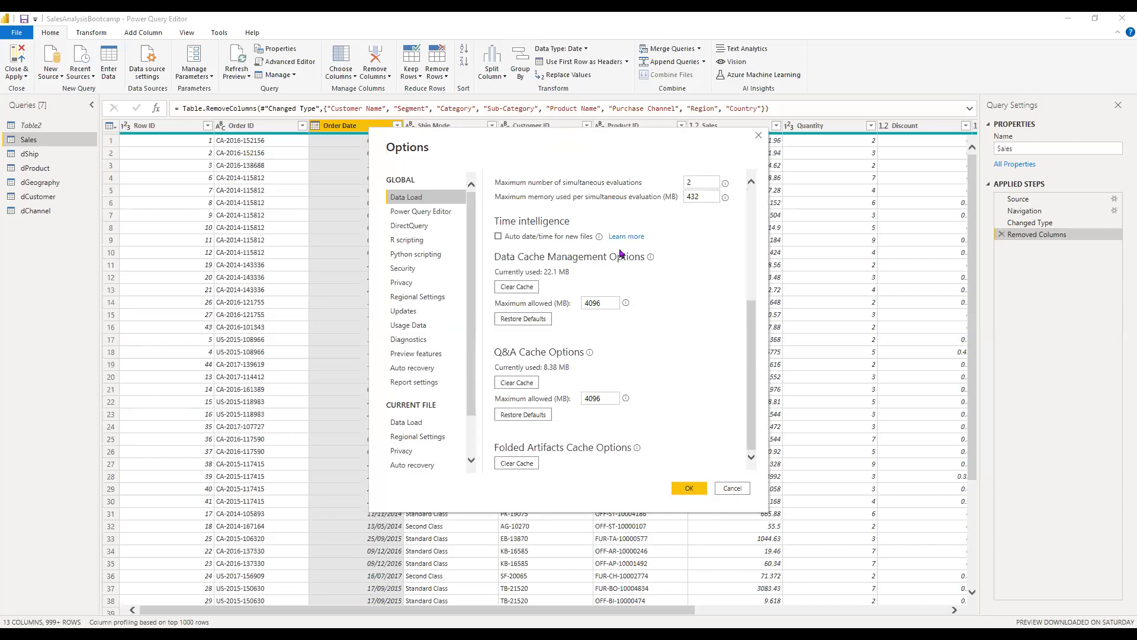
scroll(463, 262, up, 5)
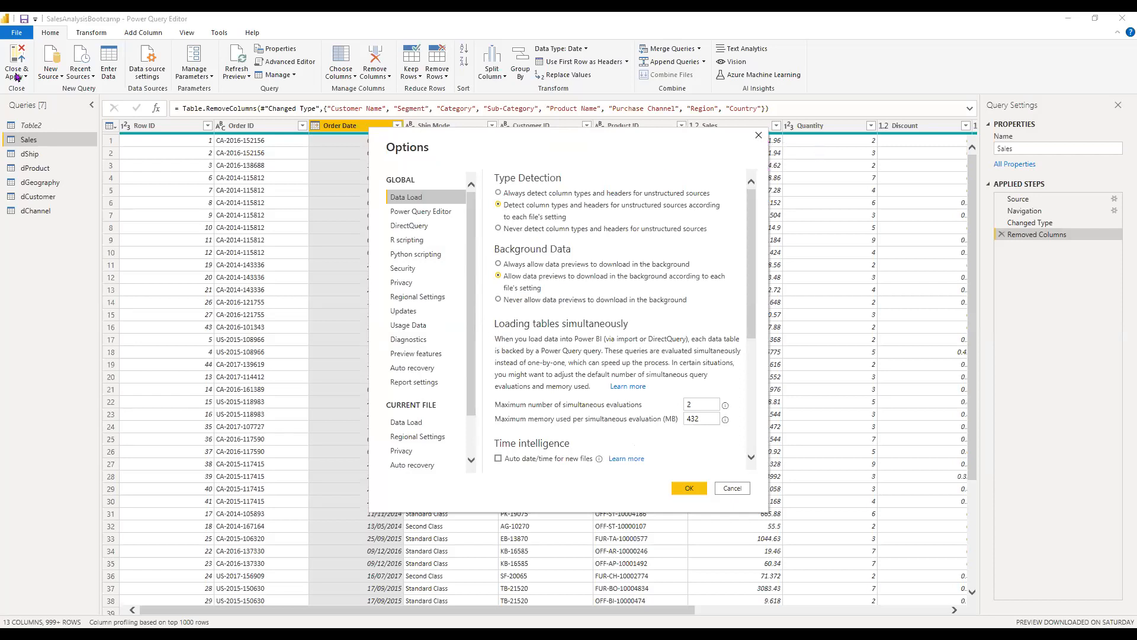
key(Escape)
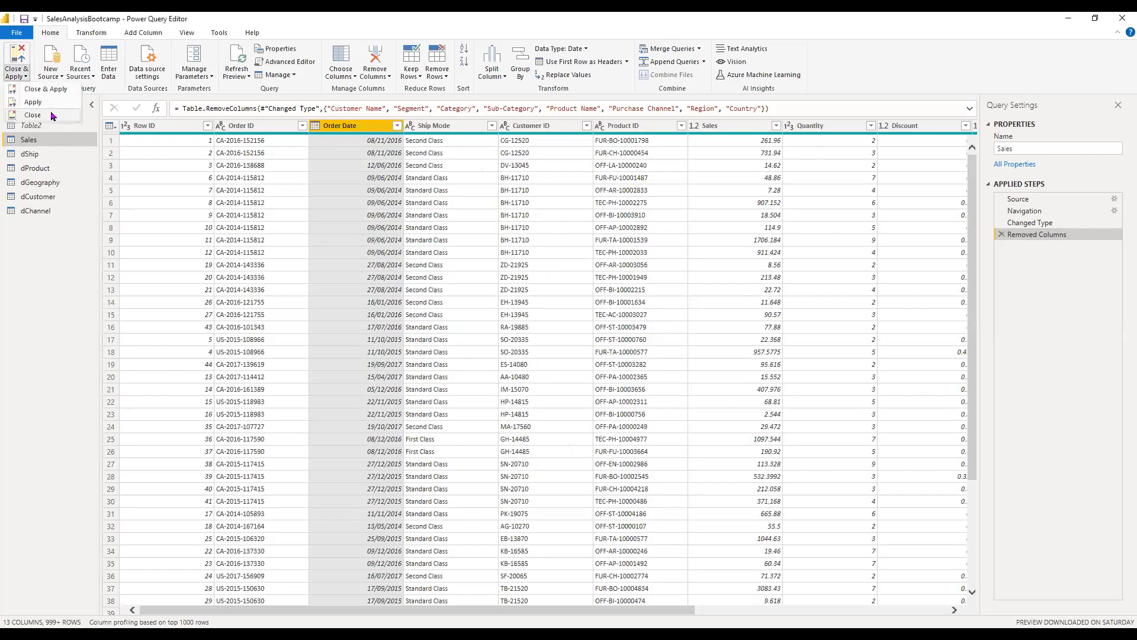
click(51, 115)
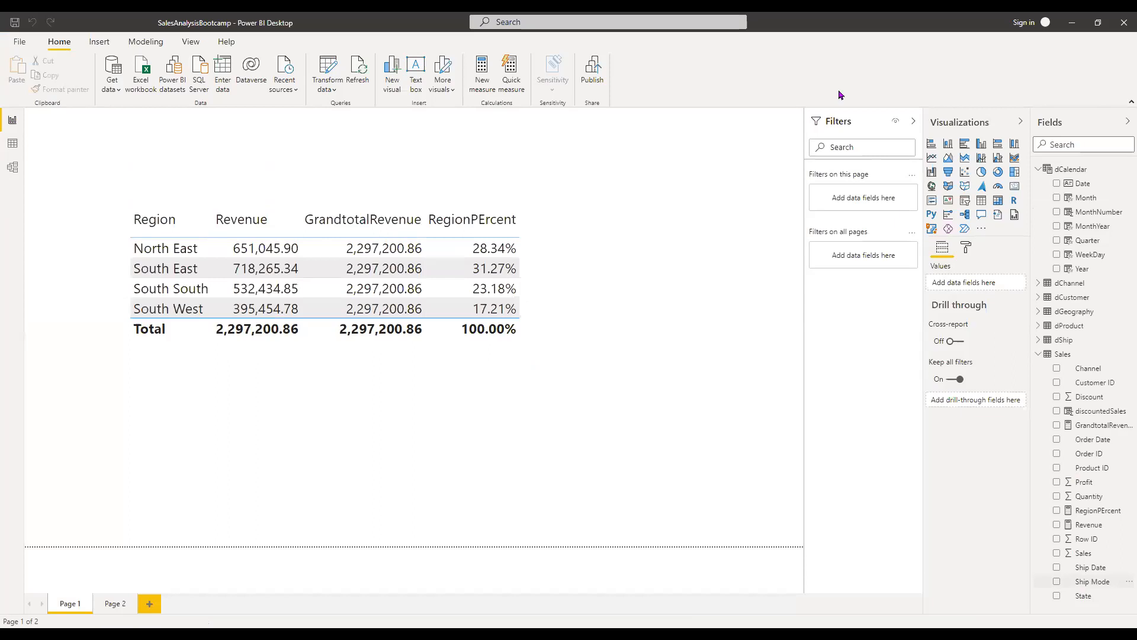
- Point an annotation arrow at the Revenue measure, open its formula, and highlight the Sales table and Sales column references
mouse_move(753, 326)
mouse_down()
mouse_move(956, 506)
mouse_move(1067, 571)
mouse_move(1020, 544)
mouse_up()
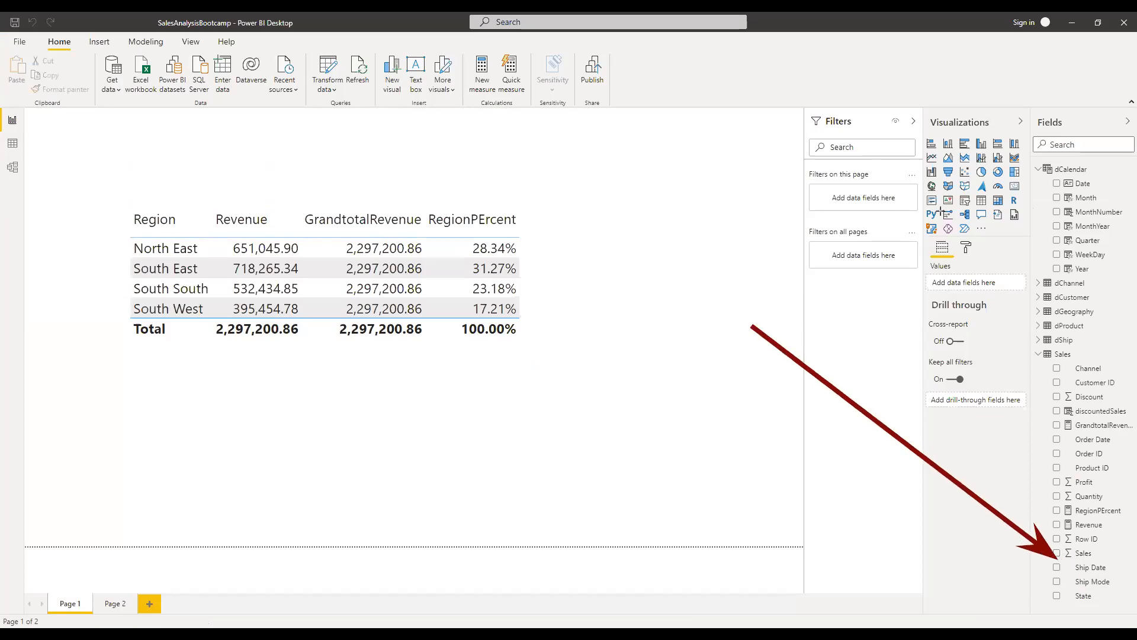
mouse_move(792, 306)
mouse_down()
mouse_move(983, 503)
mouse_move(1057, 525)
mouse_up()
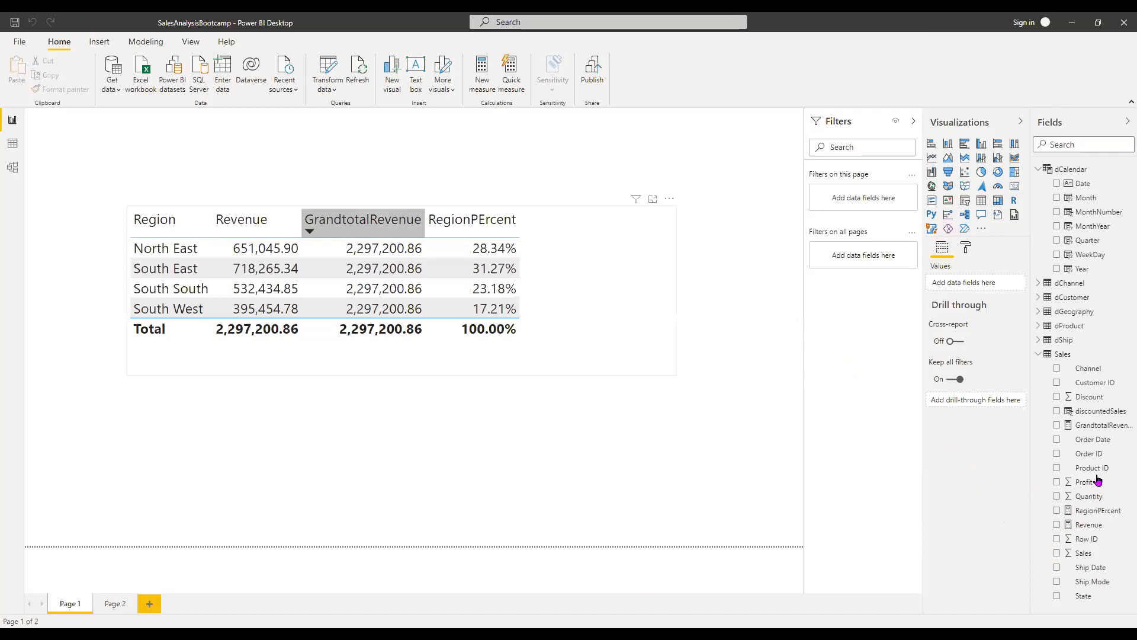
click(1090, 525)
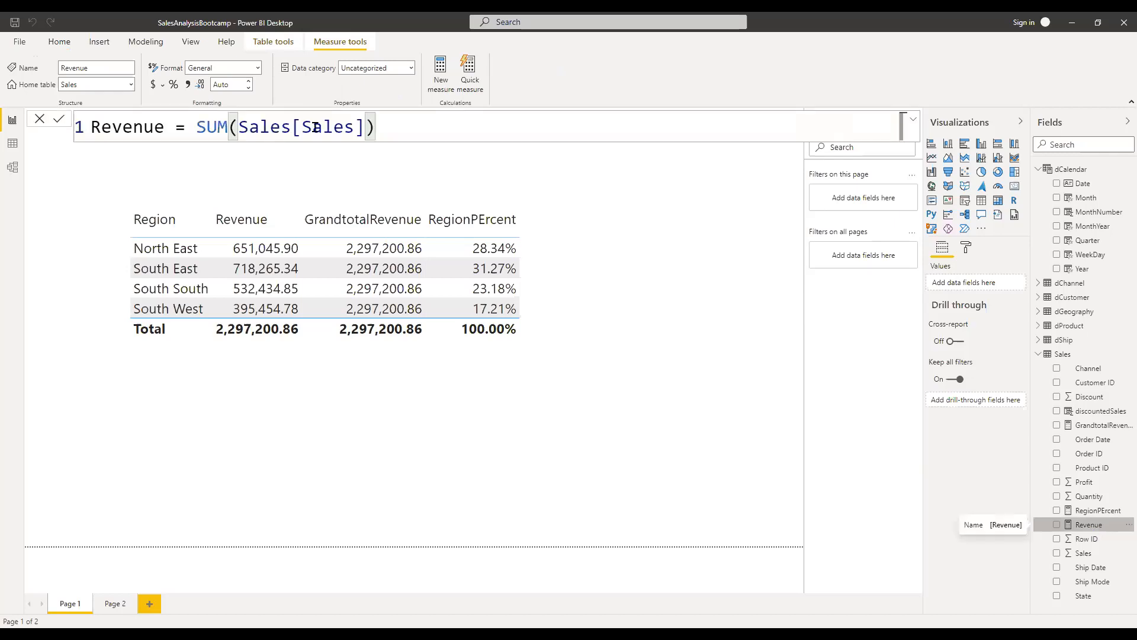
scroll(315, 127, up, 1)
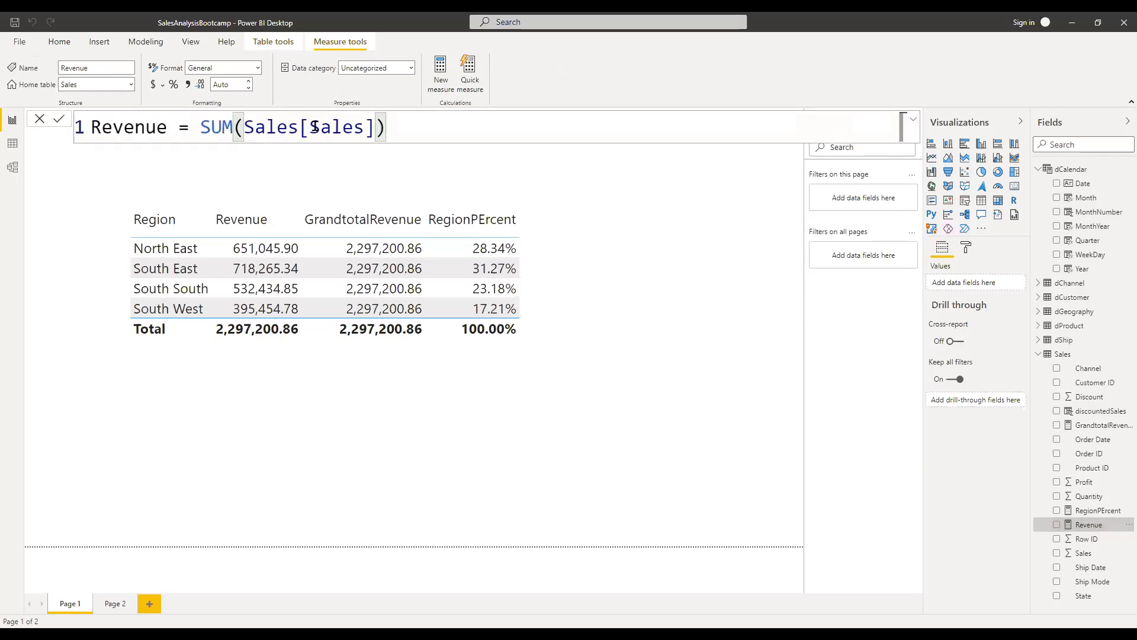
scroll(315, 127, up, 1)
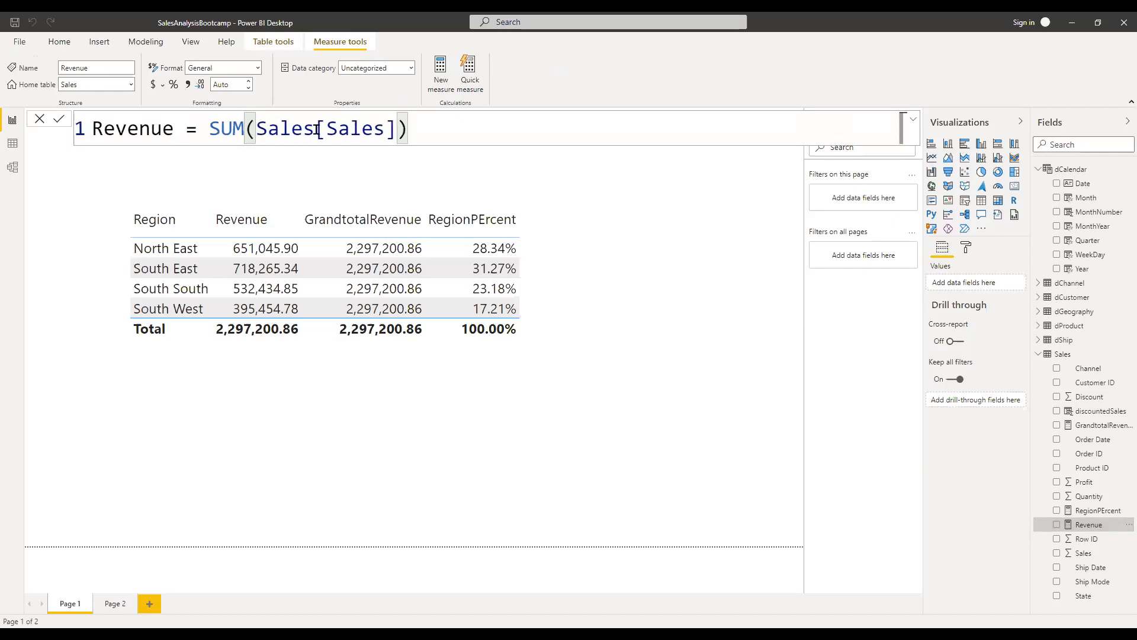
drag(257, 130, 313, 130)
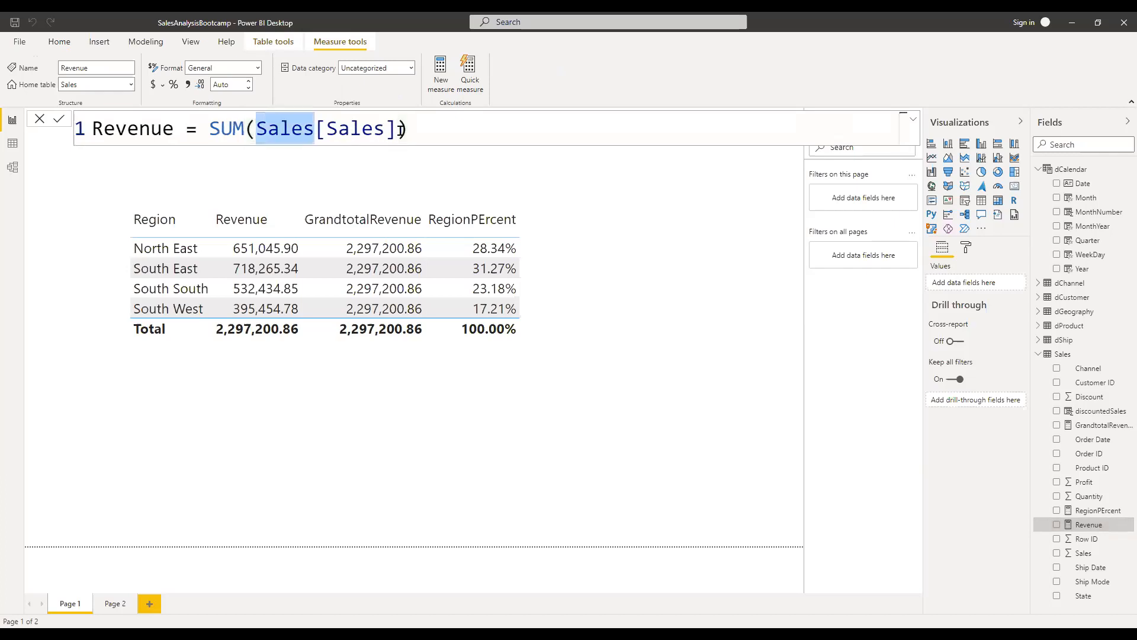
drag(397, 130, 328, 131)
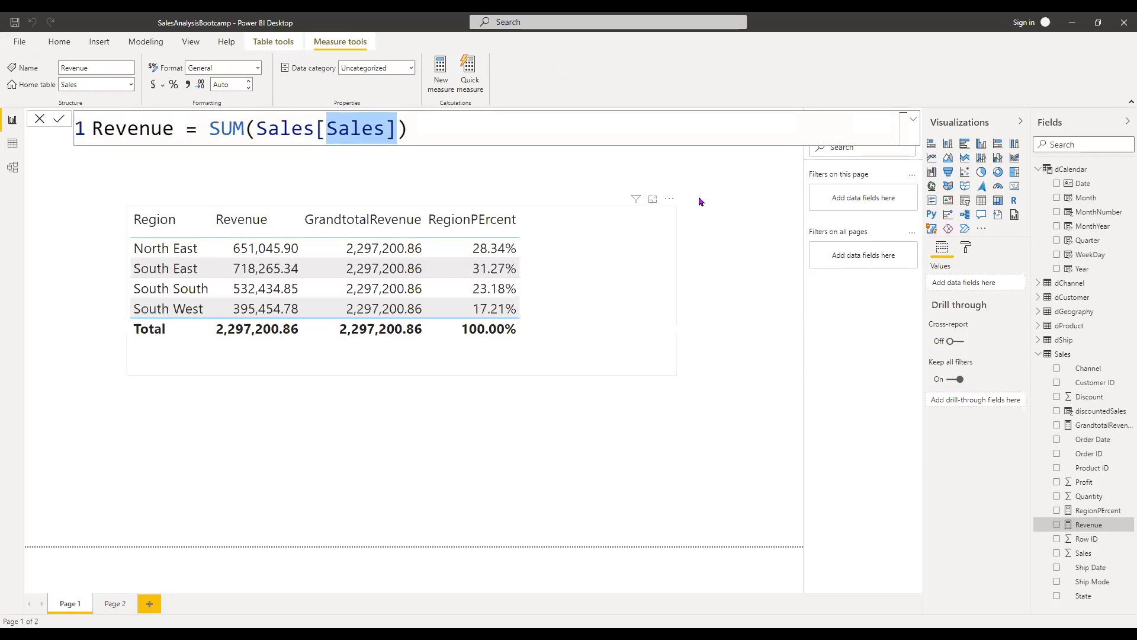
click(717, 156)
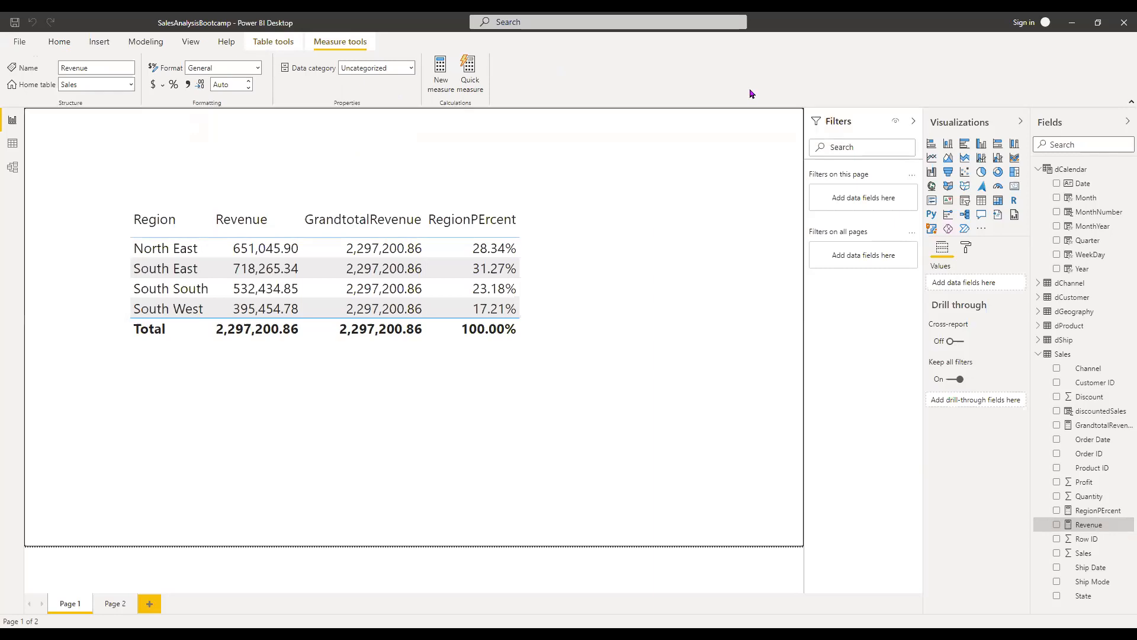
- Annotate the screen above the report table with "percent = region sales/ (grant total sales)"
click(637, 170)
text(#)
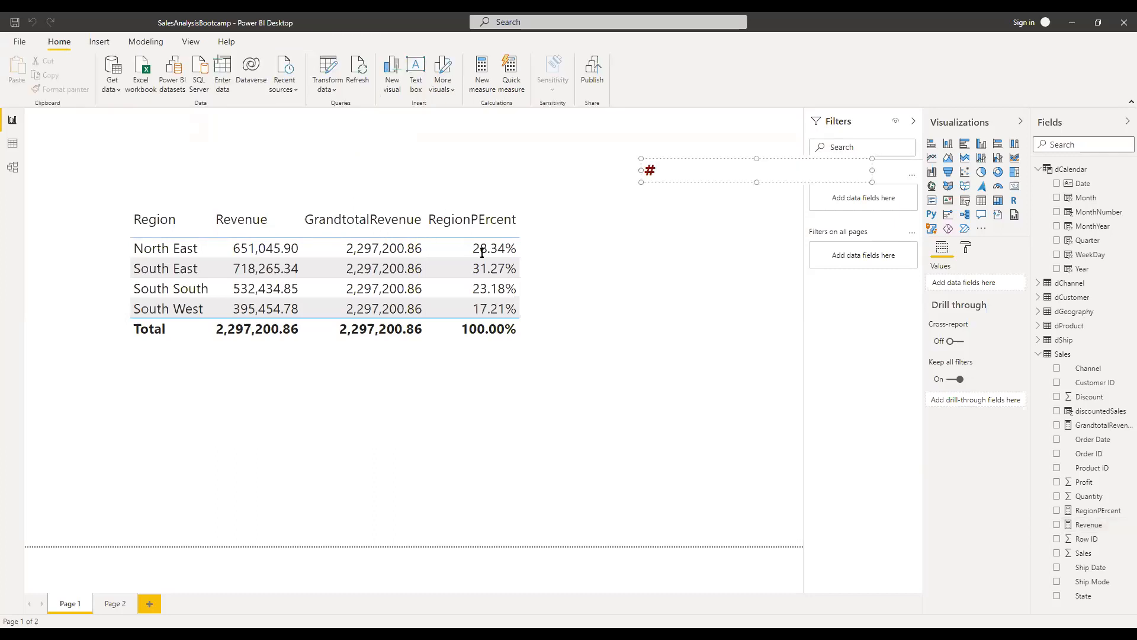
key(BackSpace)
text(percent = region sales/ ()
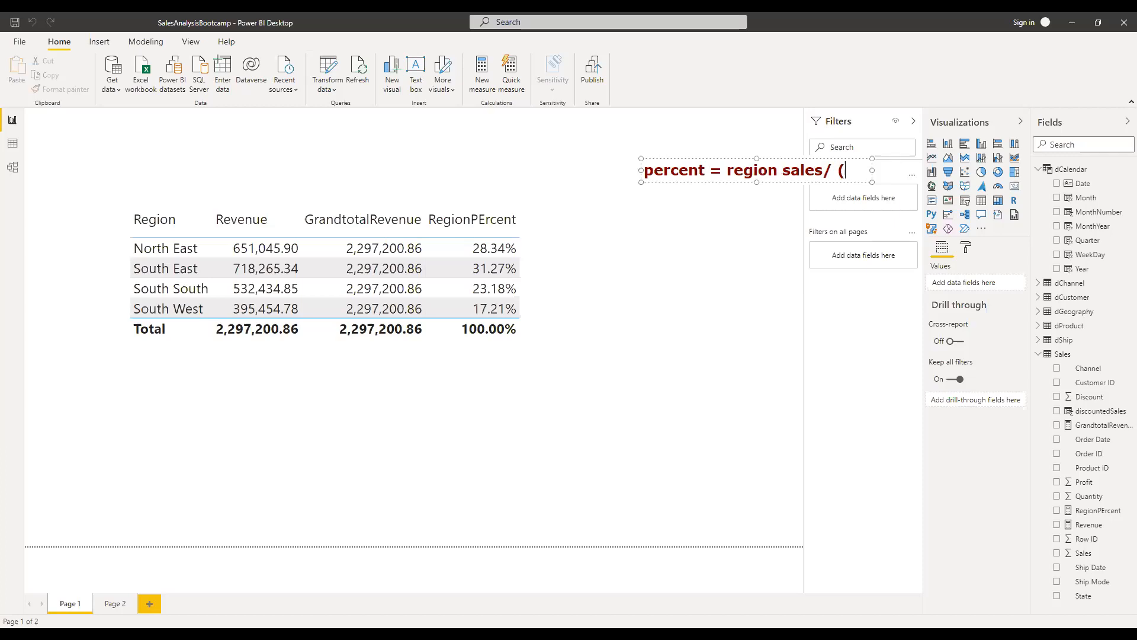
text(grant total sales))
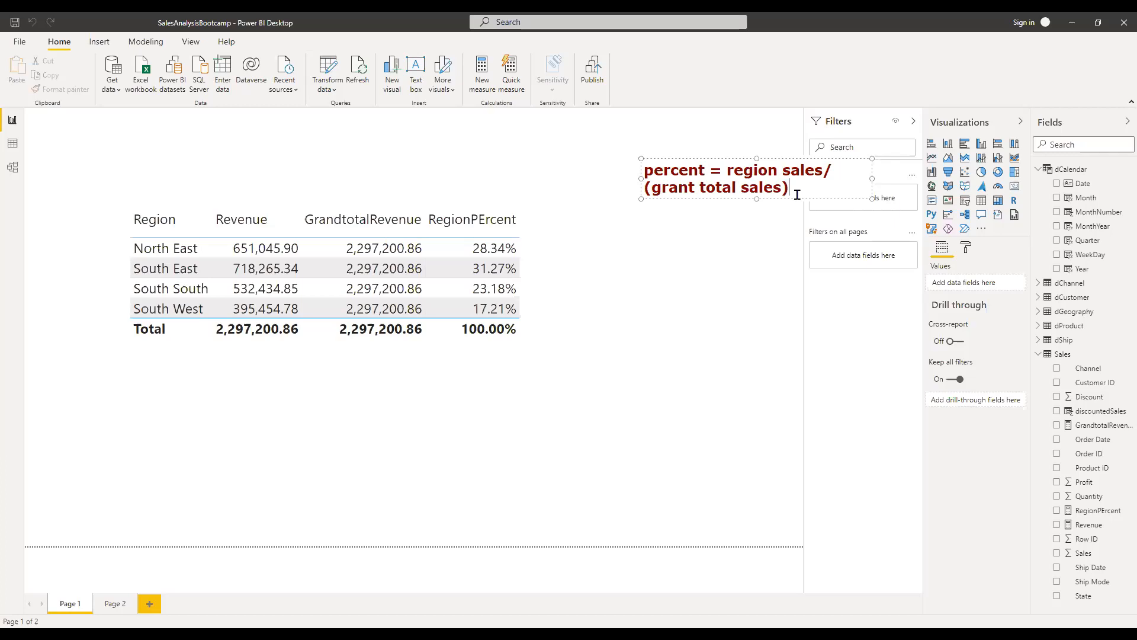
click(1121, 388)
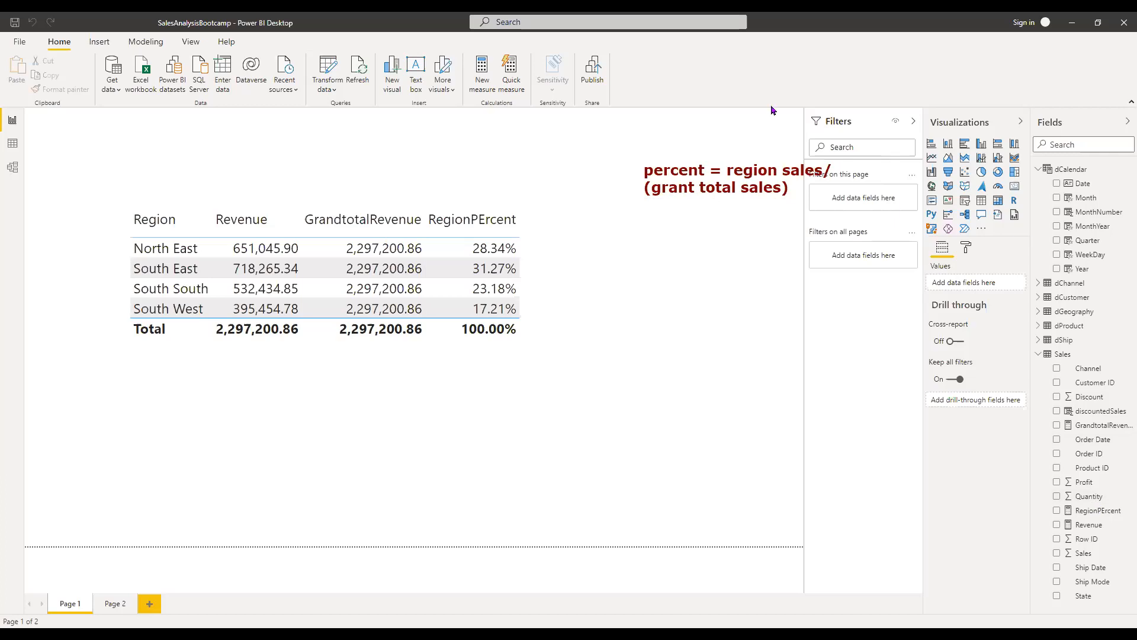
- Add a second annotation beside the report table reading "CALCULATE:" and, two blank lines below, "USED TO MODIFY FILTER CONTEXT"
click(626, 265)
text(CALCULATE:)
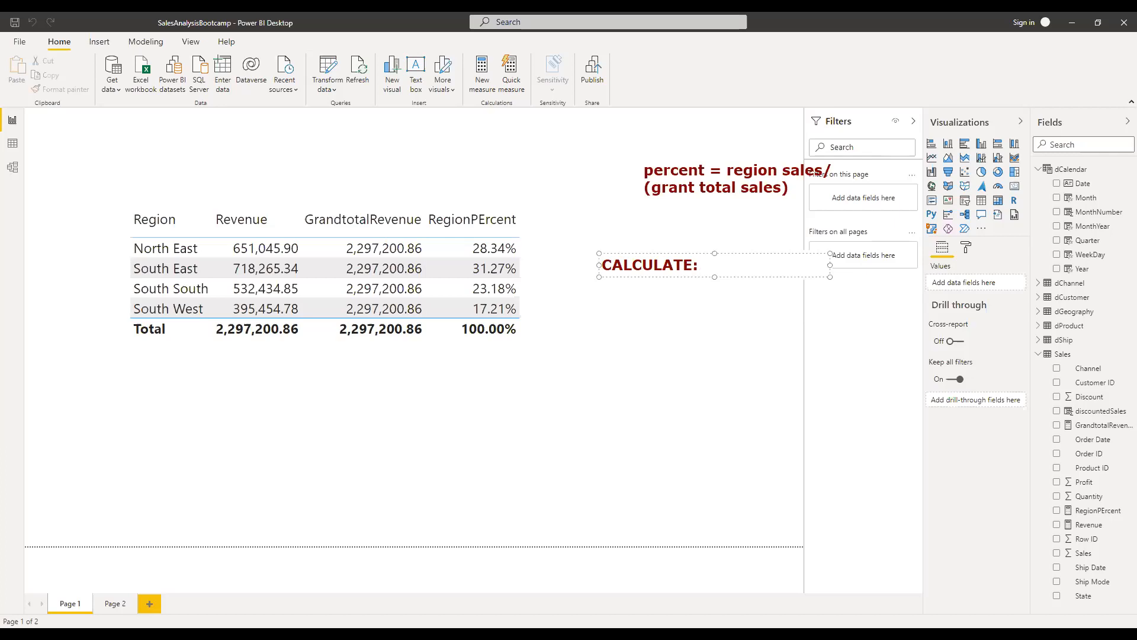
key(Return)
key(Return)
text(USED TO MODIFY FILTE)
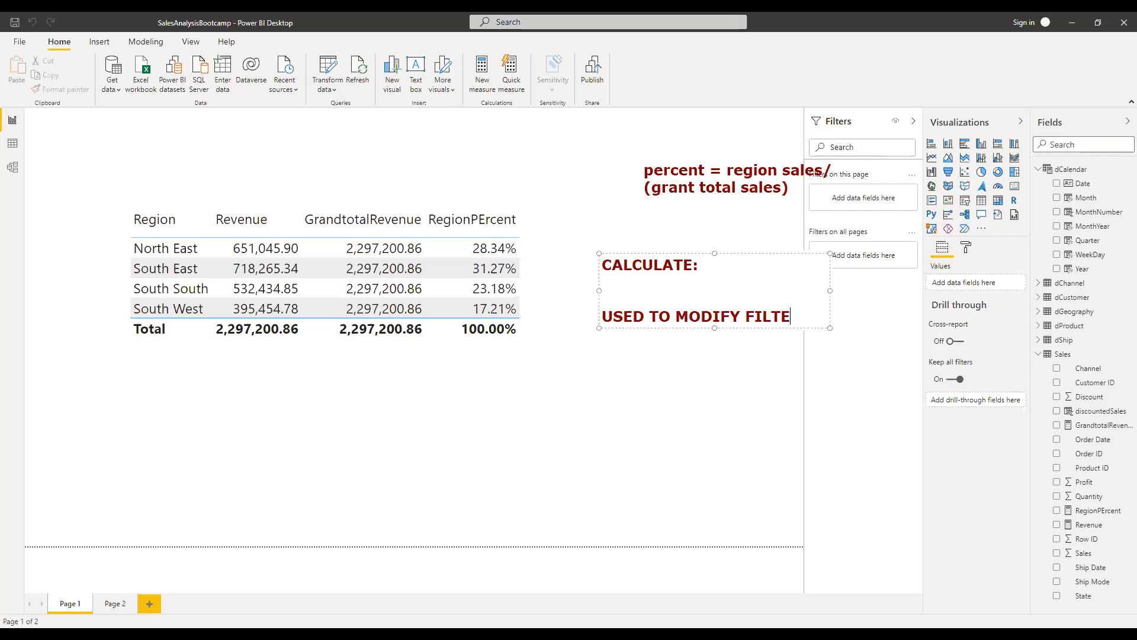
text(R CONTET)
key(BackSpace)
text(CT)
key(BackSpace)
key(BackSpace)
text(XT)
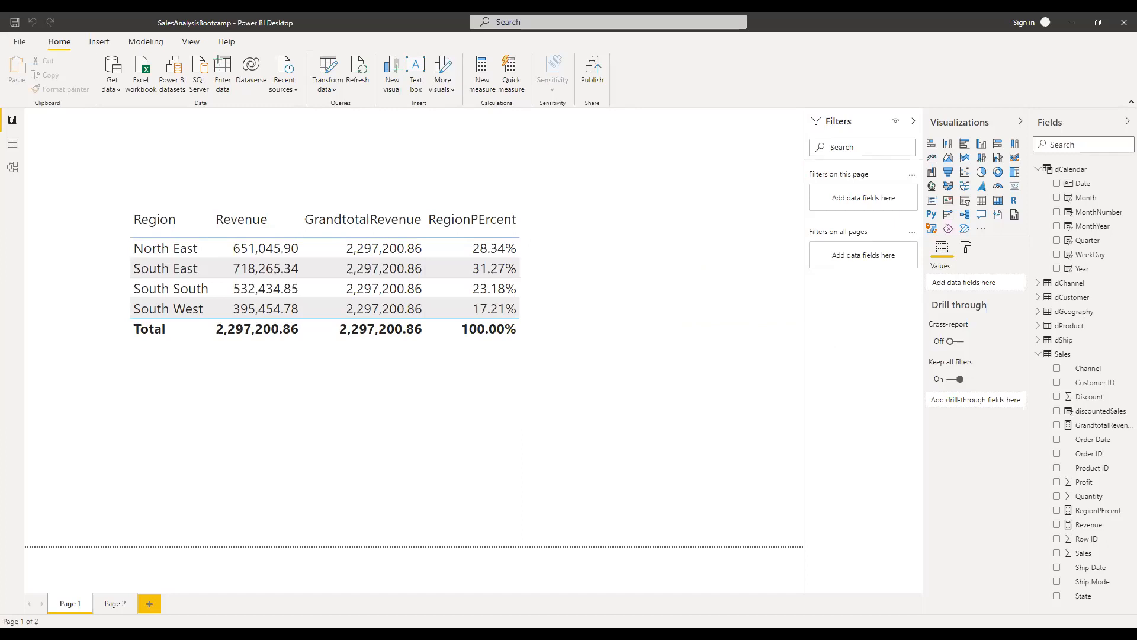
- Switch to PowerPoint, present the CALCULATE slide on filter context, and return to Power BI Desktop
key(alt+Tab)
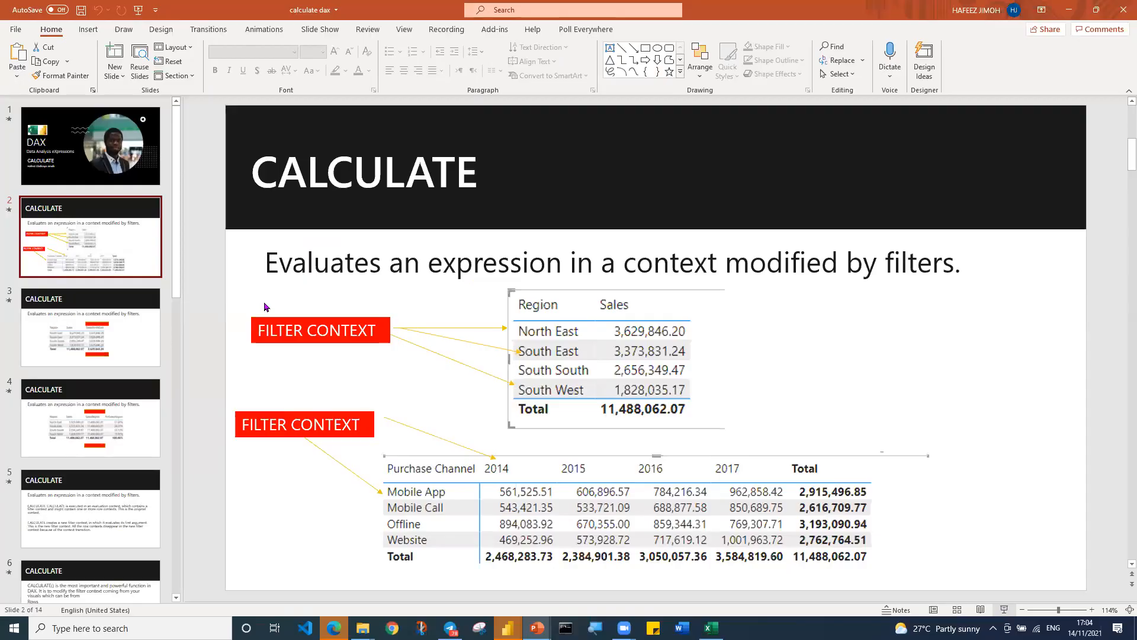
key(shift+F5)
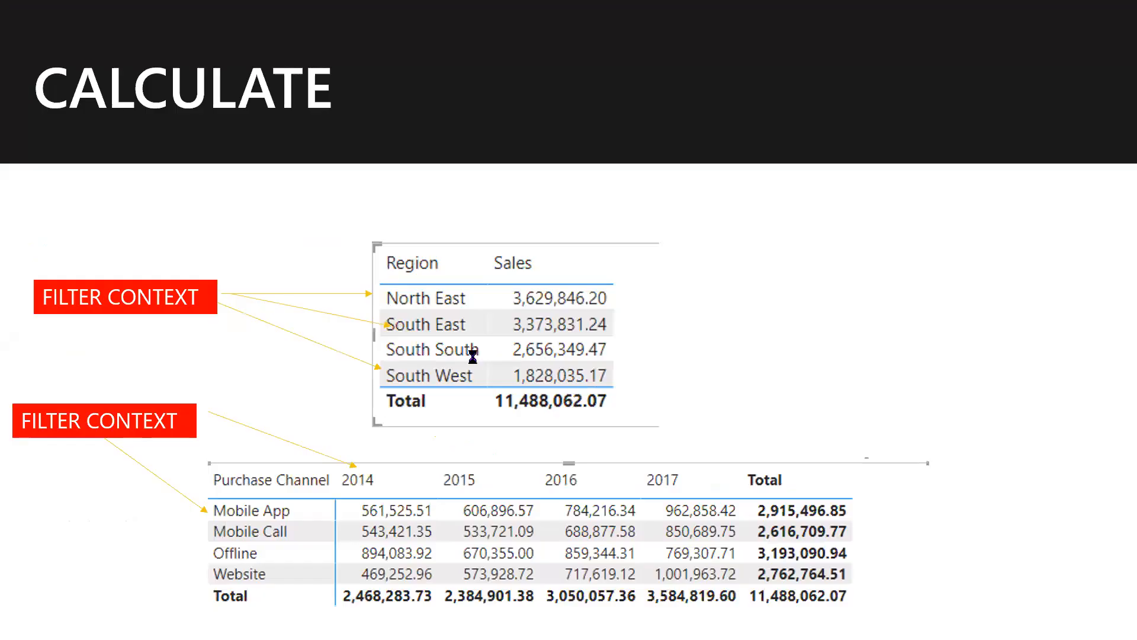
key(alt+Tab)
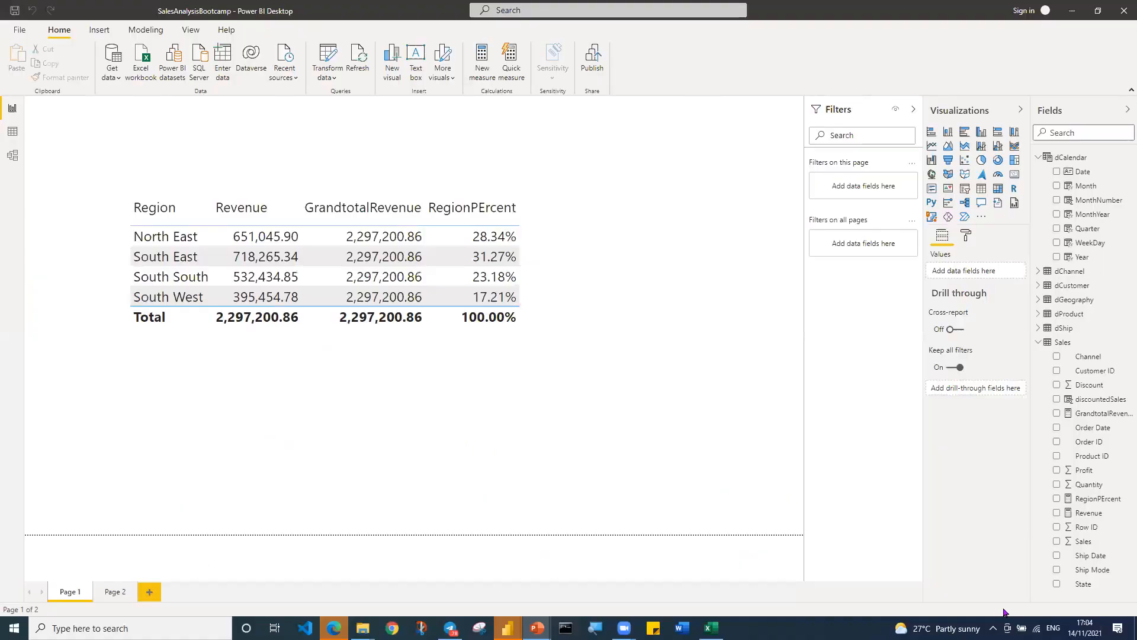
- Switch to PowerPoint and present the CALCULATE slides, from the filter context examples through to the list of filter context sources
key(alt+Tab)
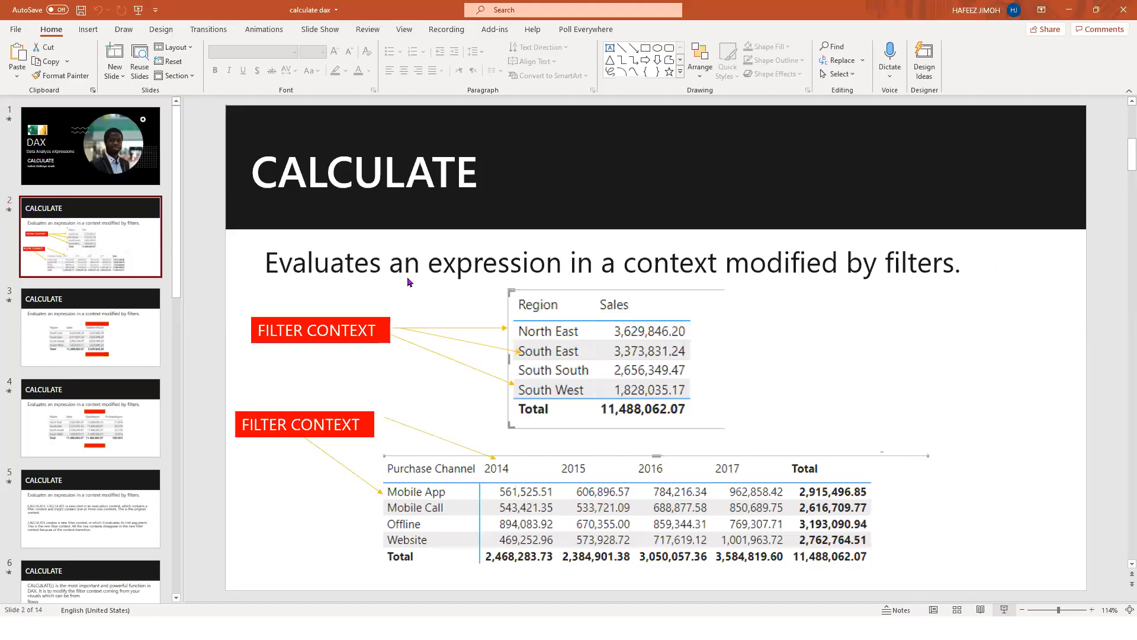
key(shift+F5)
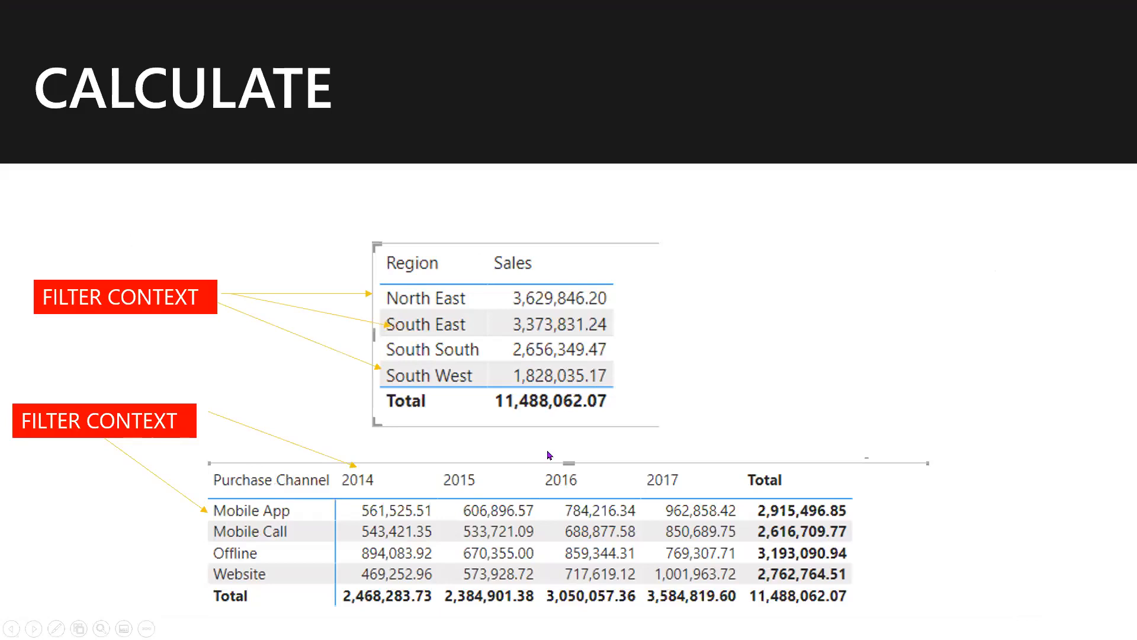
click(582, 453)
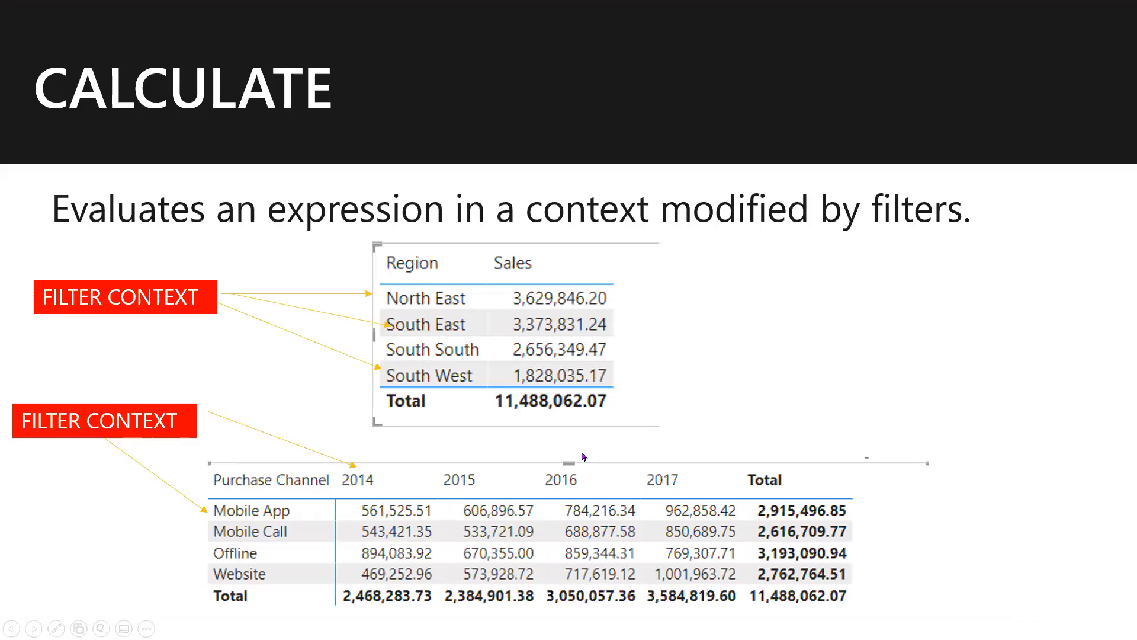
click(582, 453)
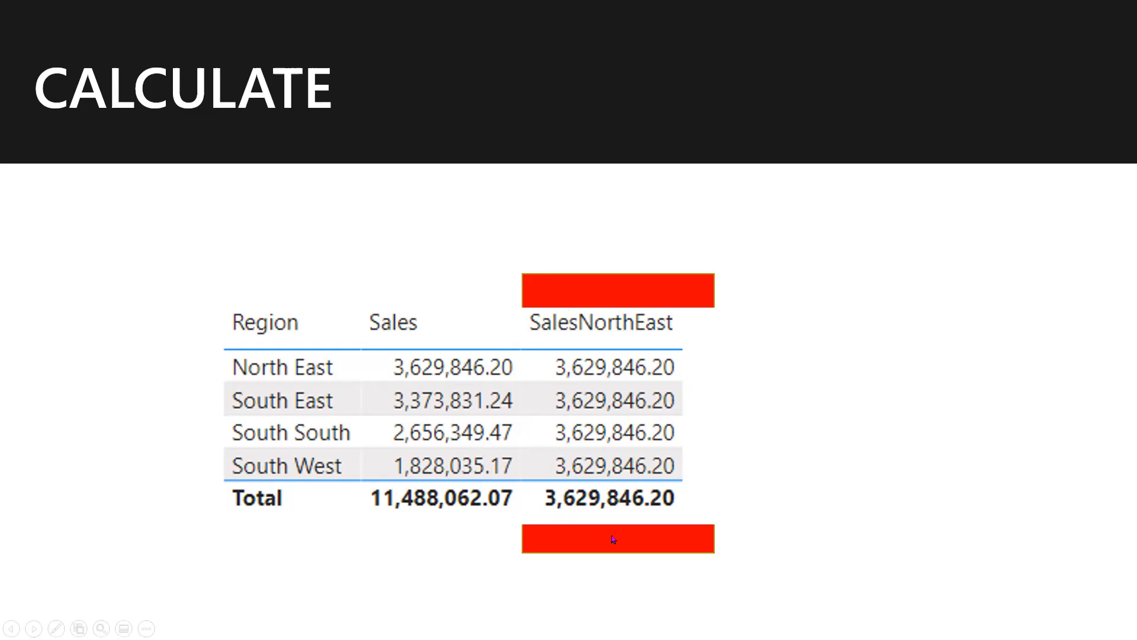
click(622, 353)
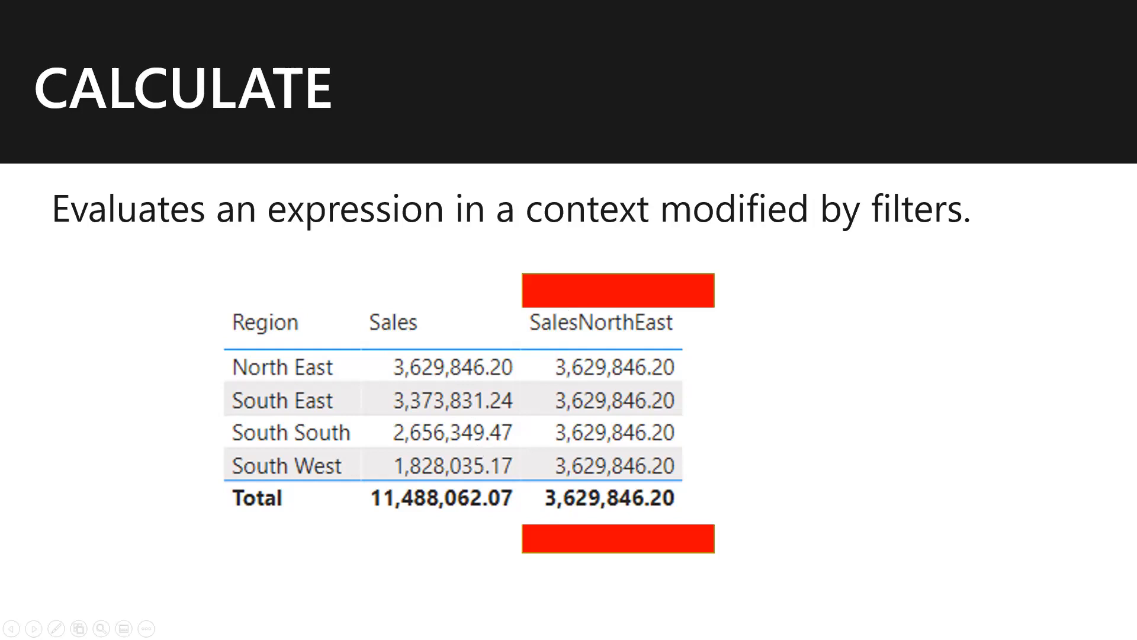
click(622, 356)
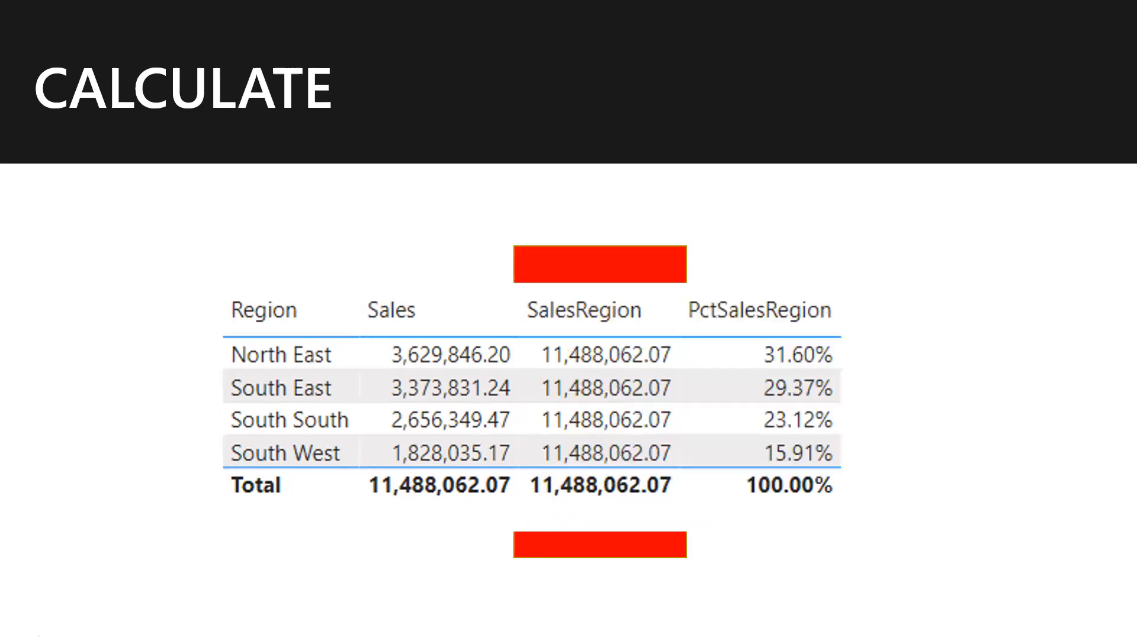
key(Right)
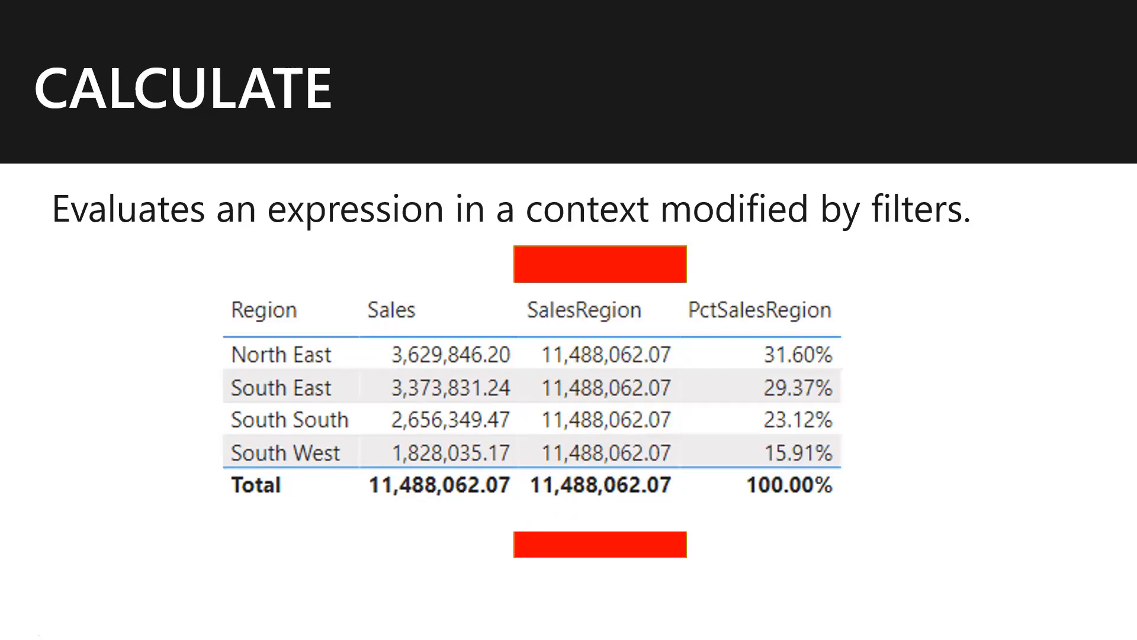
key(Right)
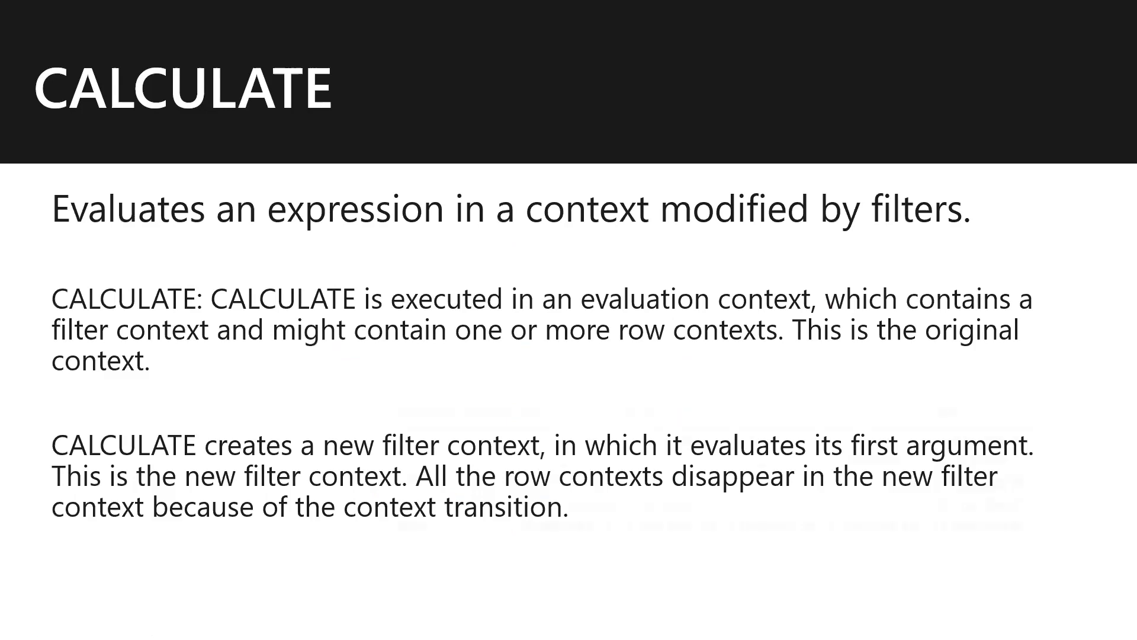
click(563, 198)
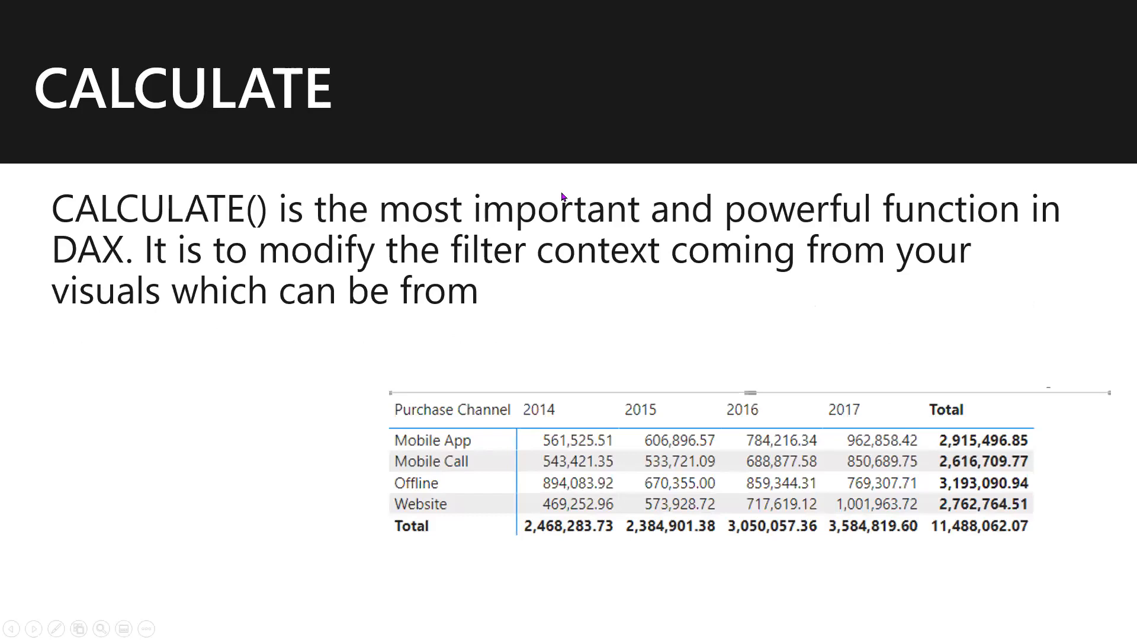
click(563, 197)
click(563, 197)
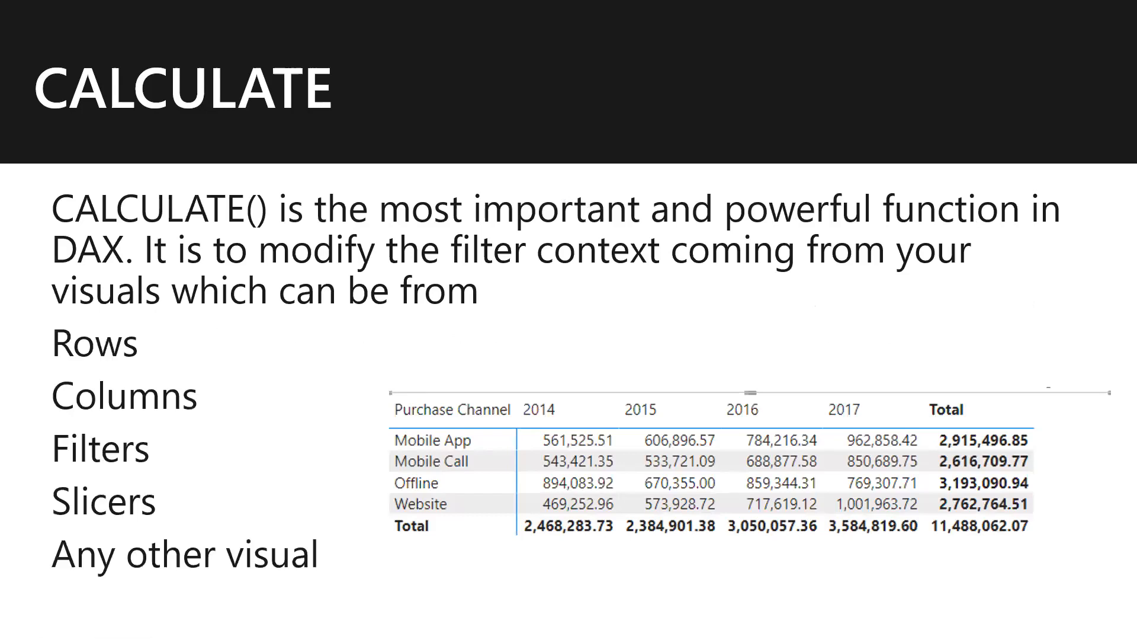
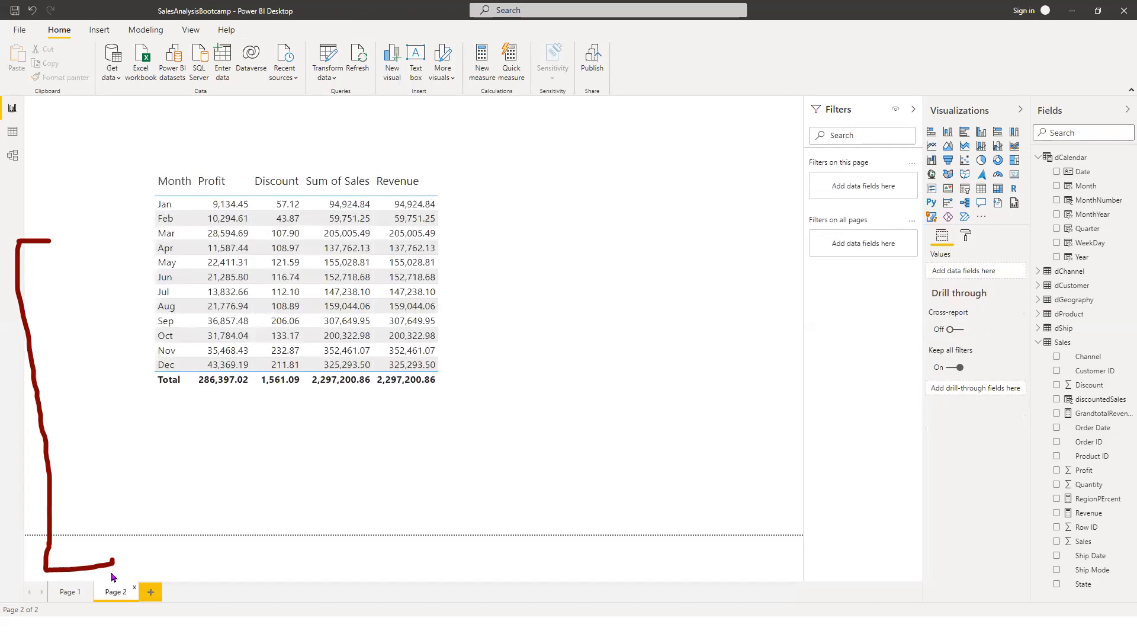
- Draw an annotation arrow to the add-page control, then add a third report page named "Time Intelligence"
drag(843, 100, 151, 598)
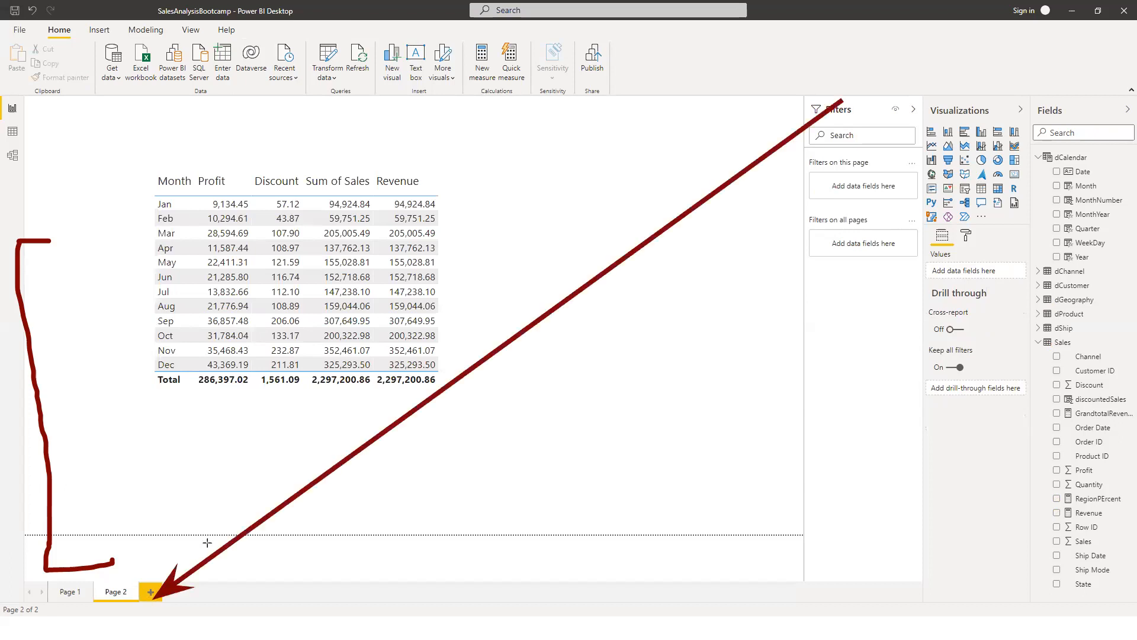
click(155, 597)
double_click(156, 593)
key(BackSpace)
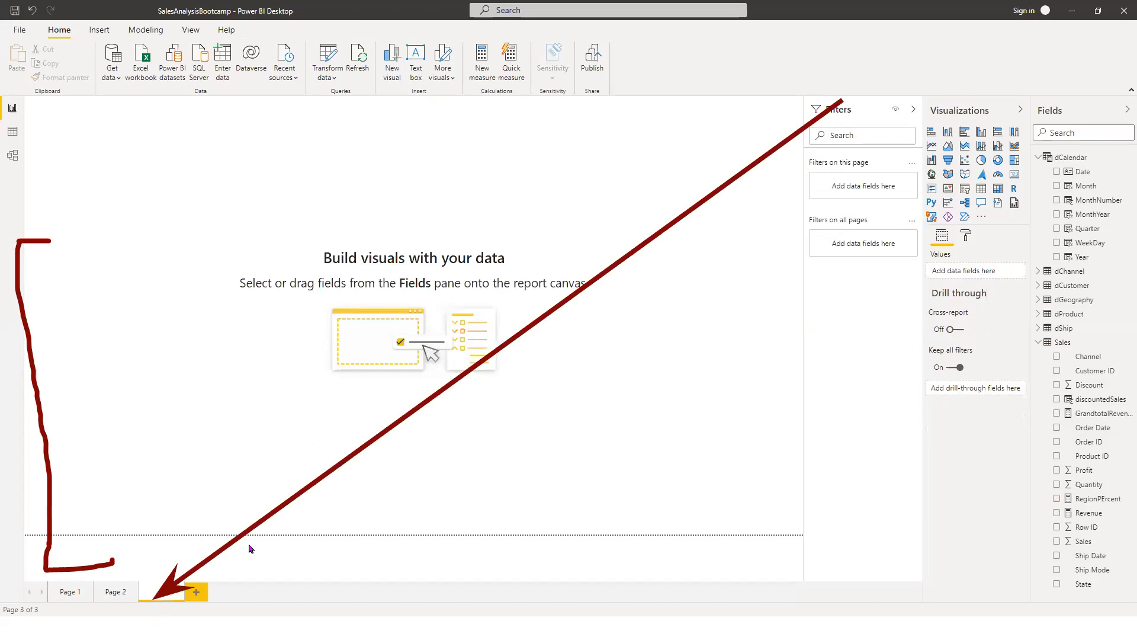
text(Time In)
key(Escape)
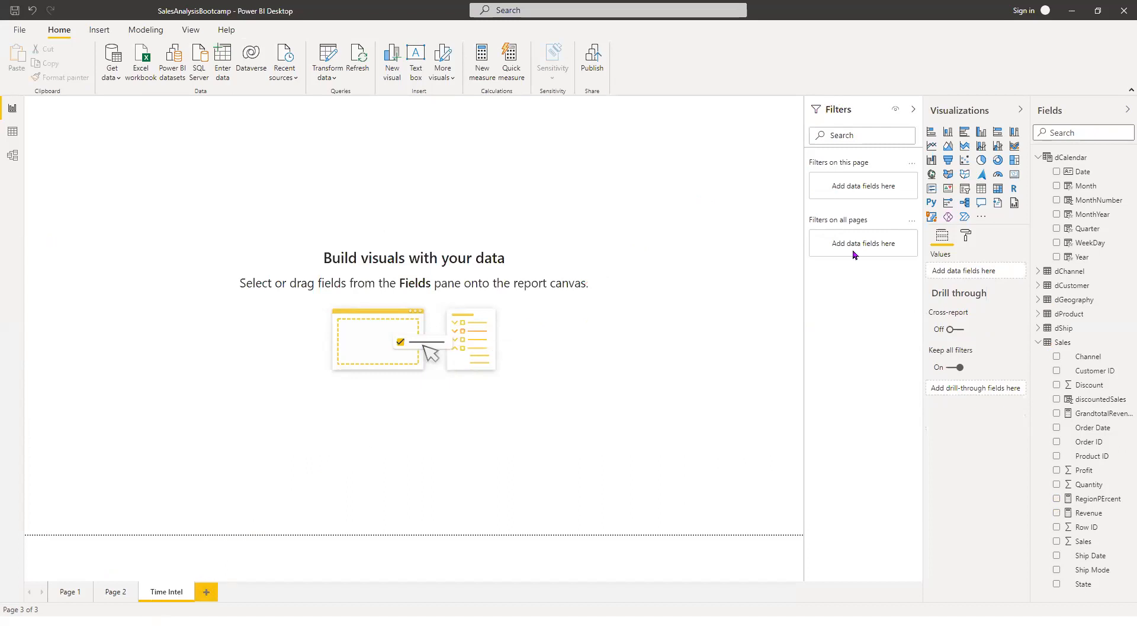
double_click(168, 596)
key(End)
text(ligence)
key(Return)
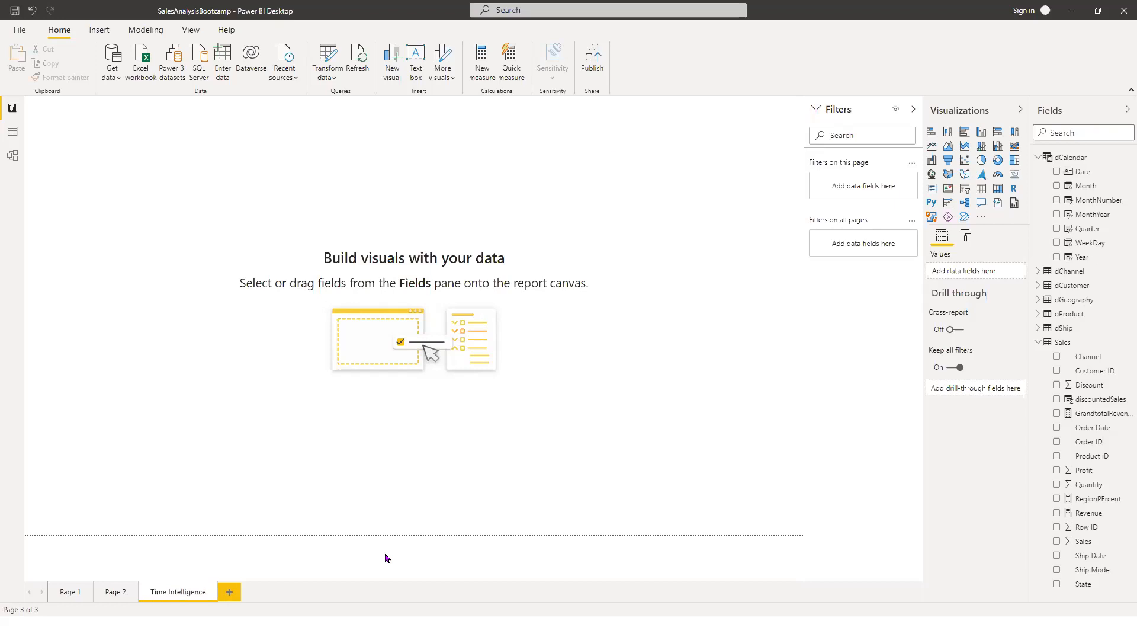
- Insert a table visual on the Time Intelligence page, enlarge it mid-page, and add Month from dCalendar
click(981, 188)
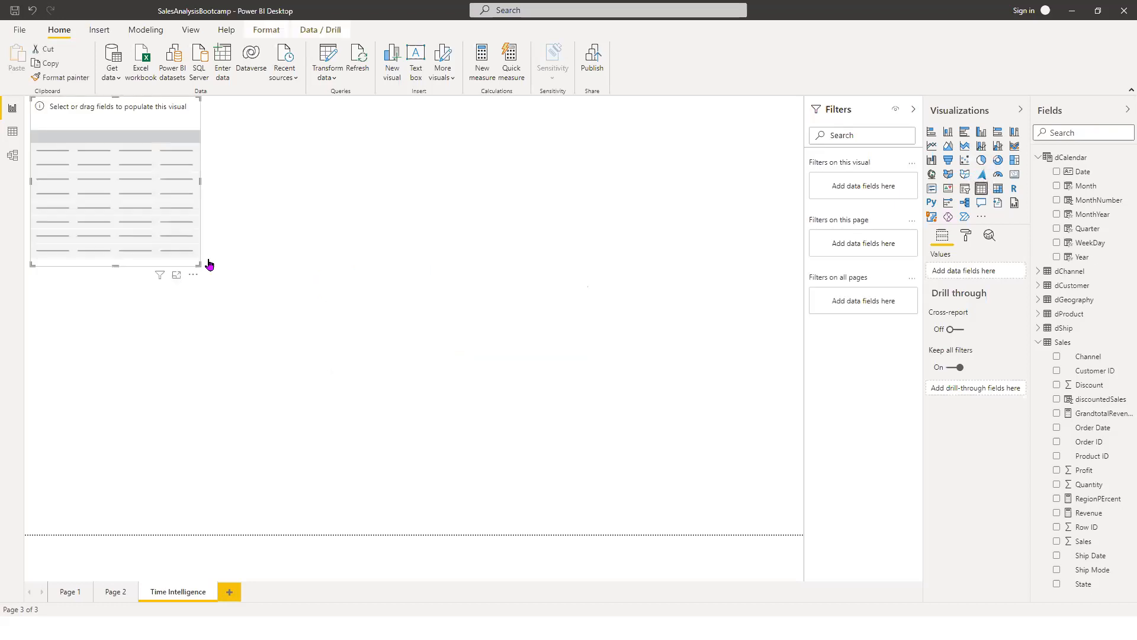
drag(196, 262, 482, 412)
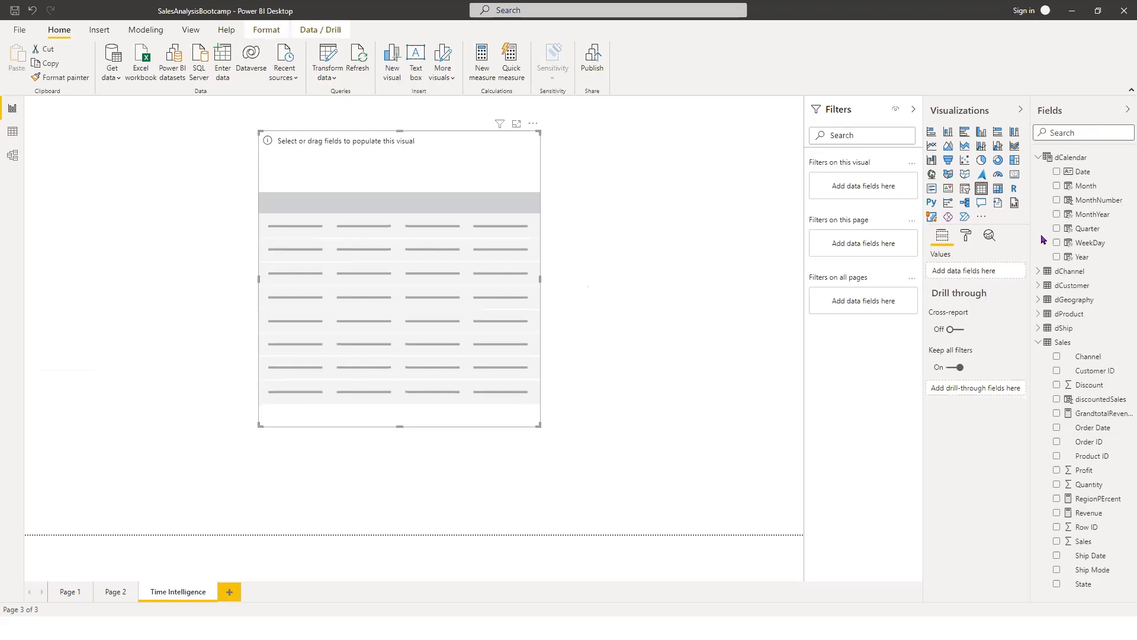
click(1058, 187)
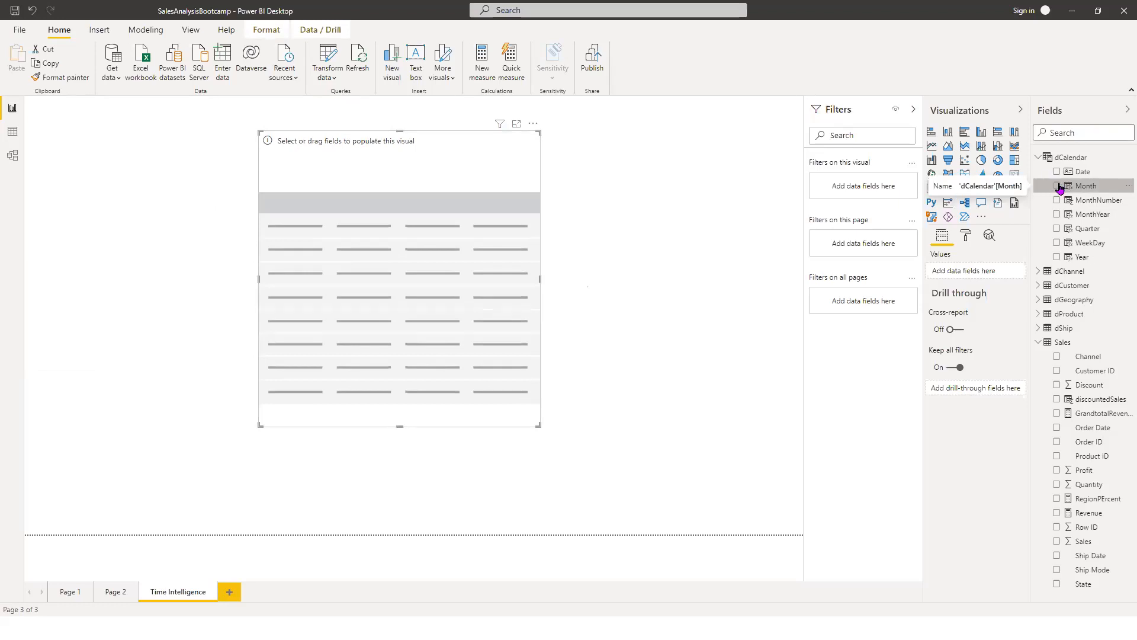
click(1058, 186)
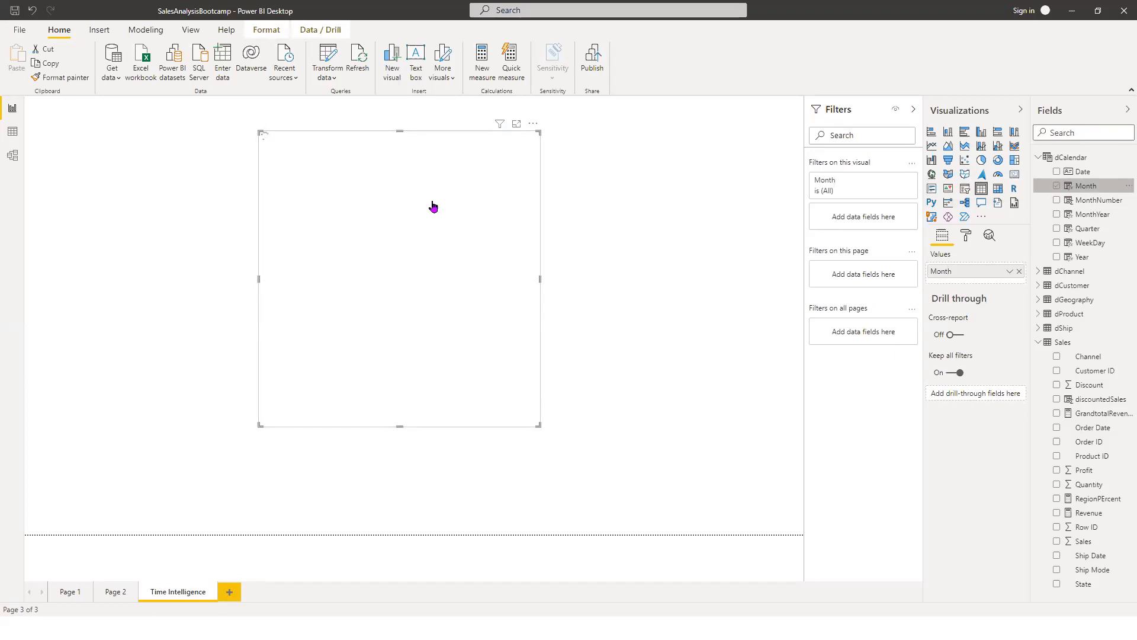
- Convert the Month table into a wider matrix with dCalendar Year as columns and the Revenue measure as values
click(999, 189)
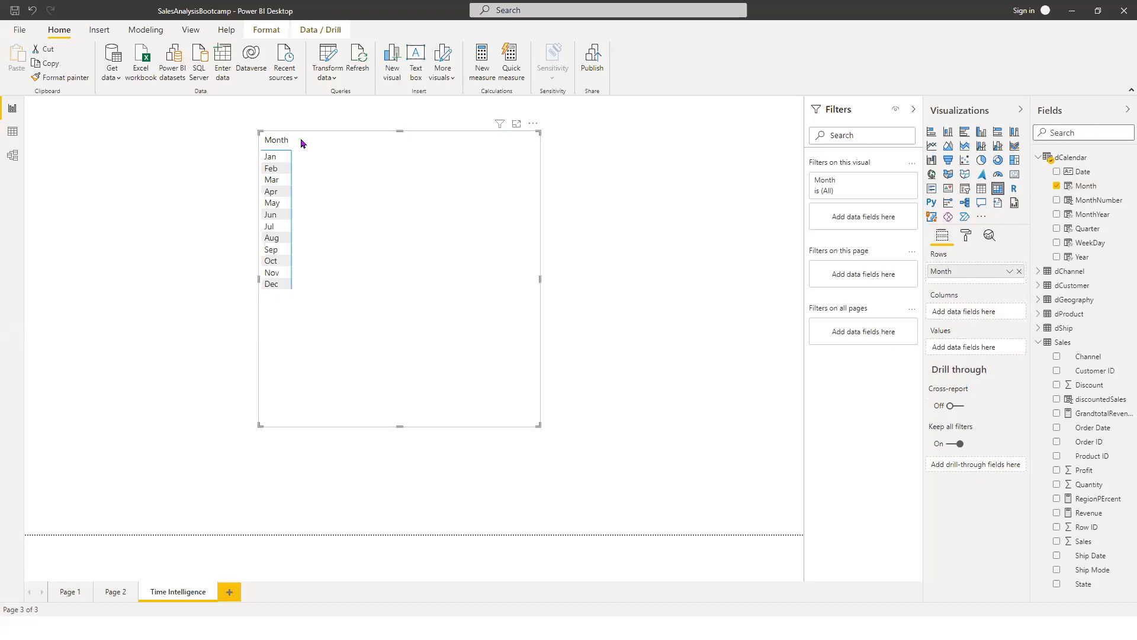
click(1057, 256)
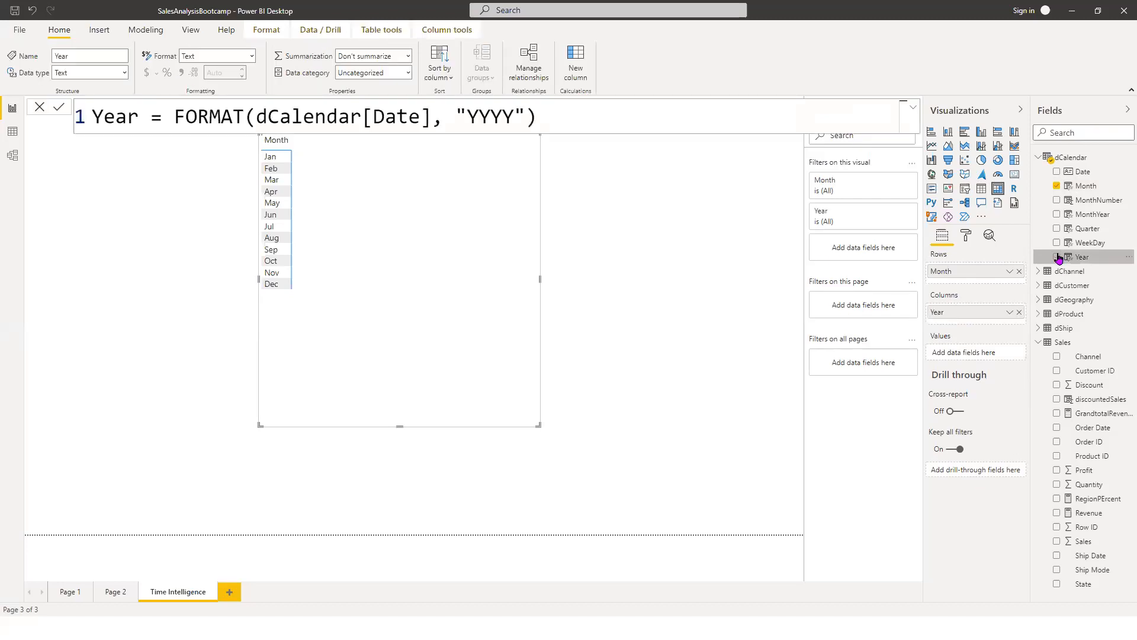
click(1058, 257)
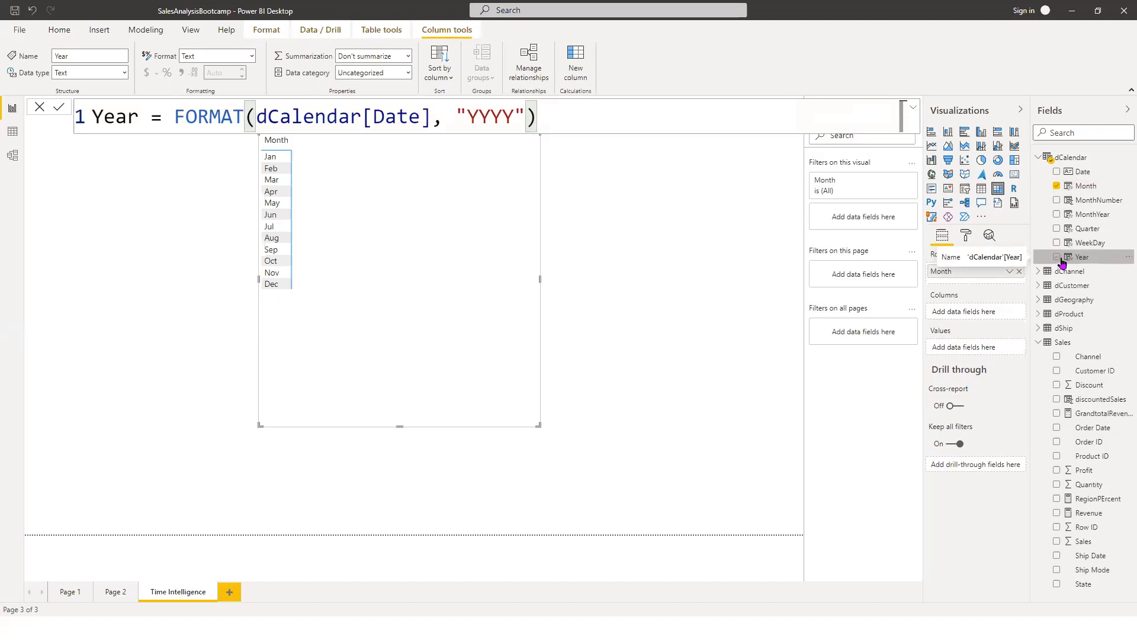
drag(1082, 259, 986, 314)
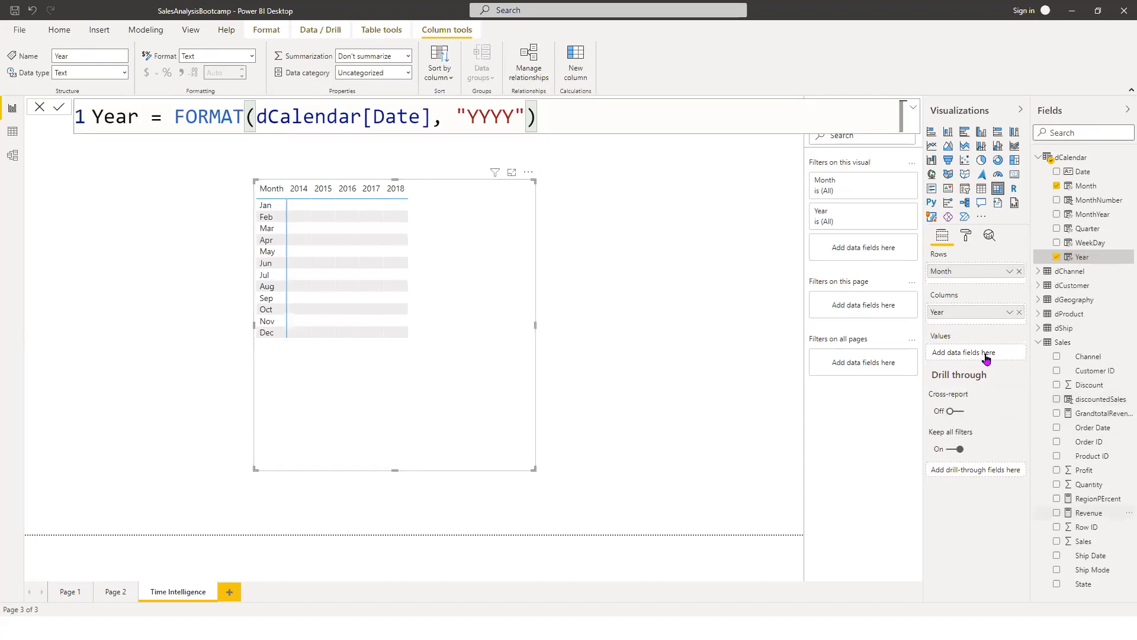
drag(987, 358, 987, 358)
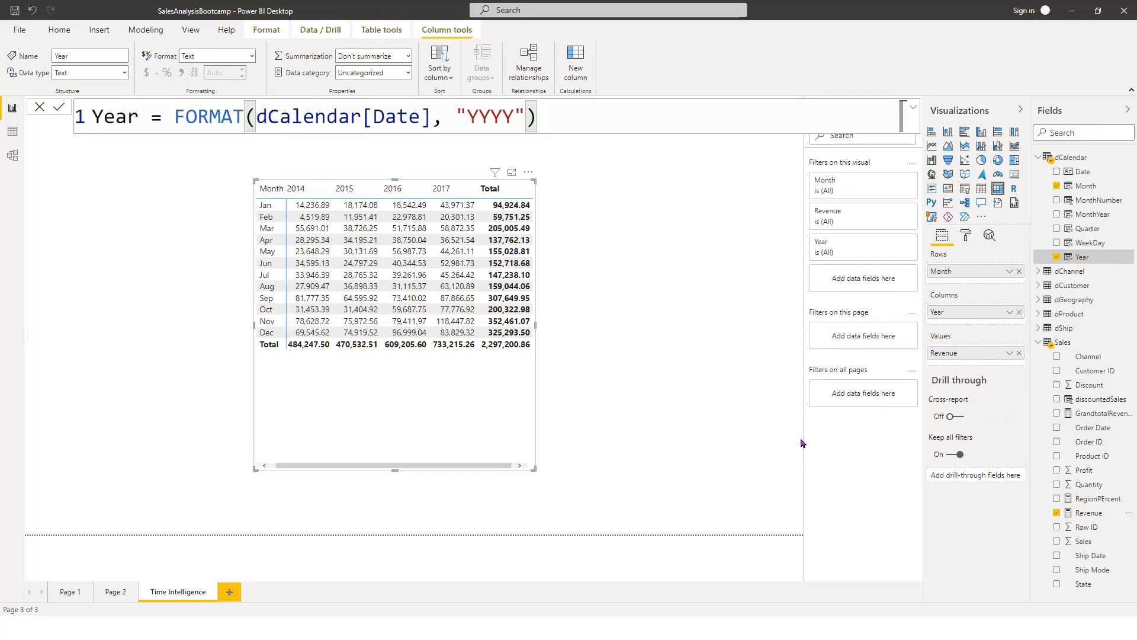
drag(766, 457, 596, 461)
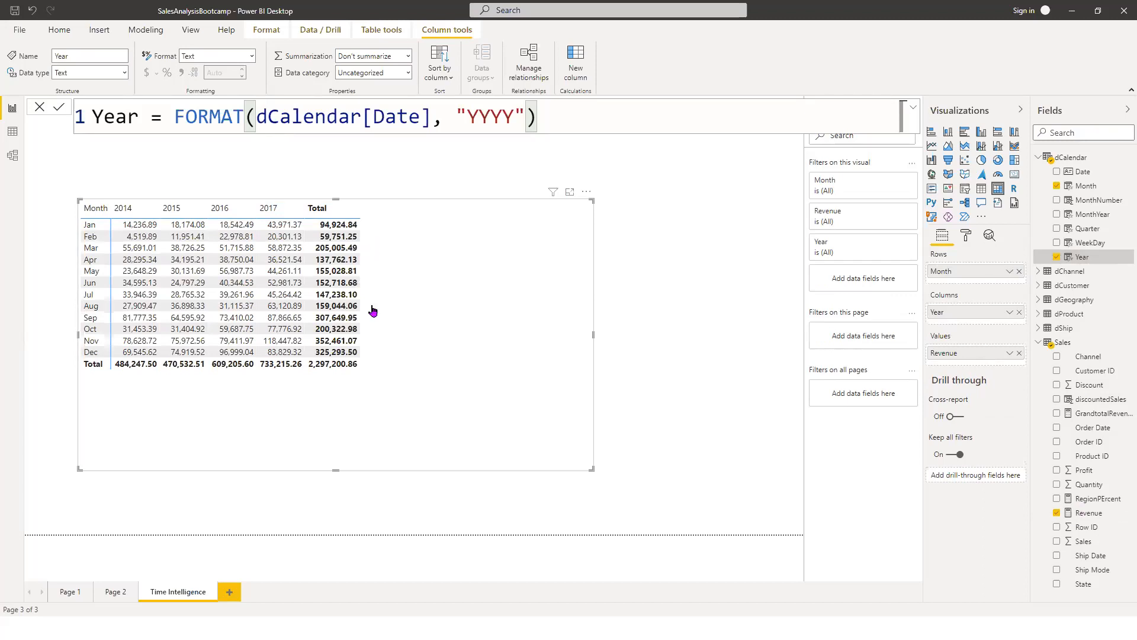
- Disable column subtotals in the matrix, keep row subtotals on, and widen the visual further
click(968, 241)
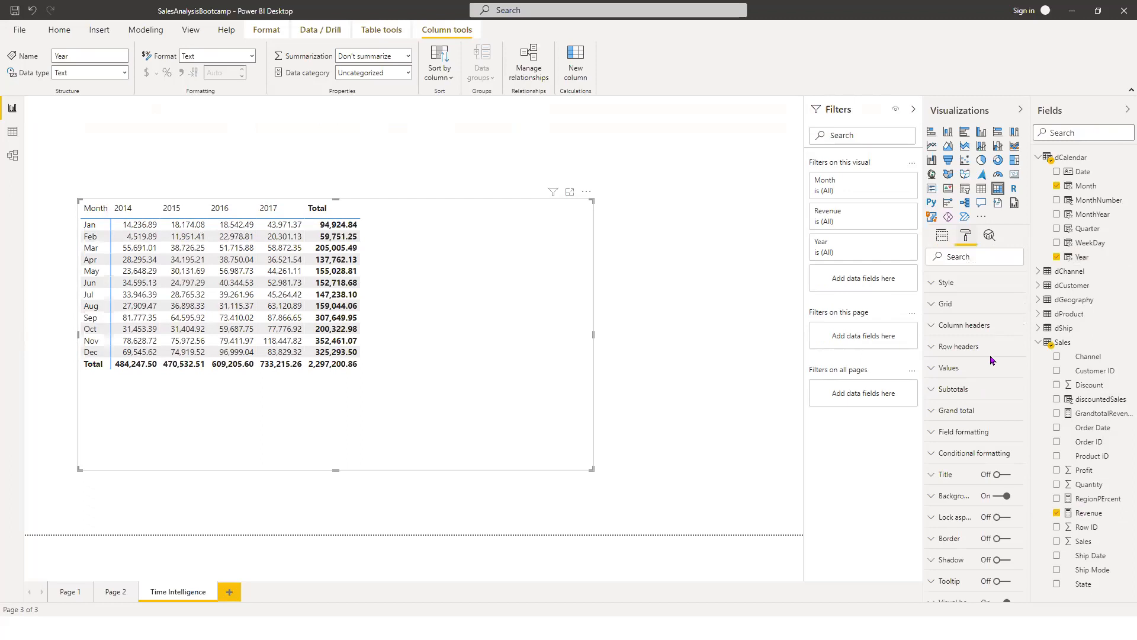
scroll(984, 349, up, 1)
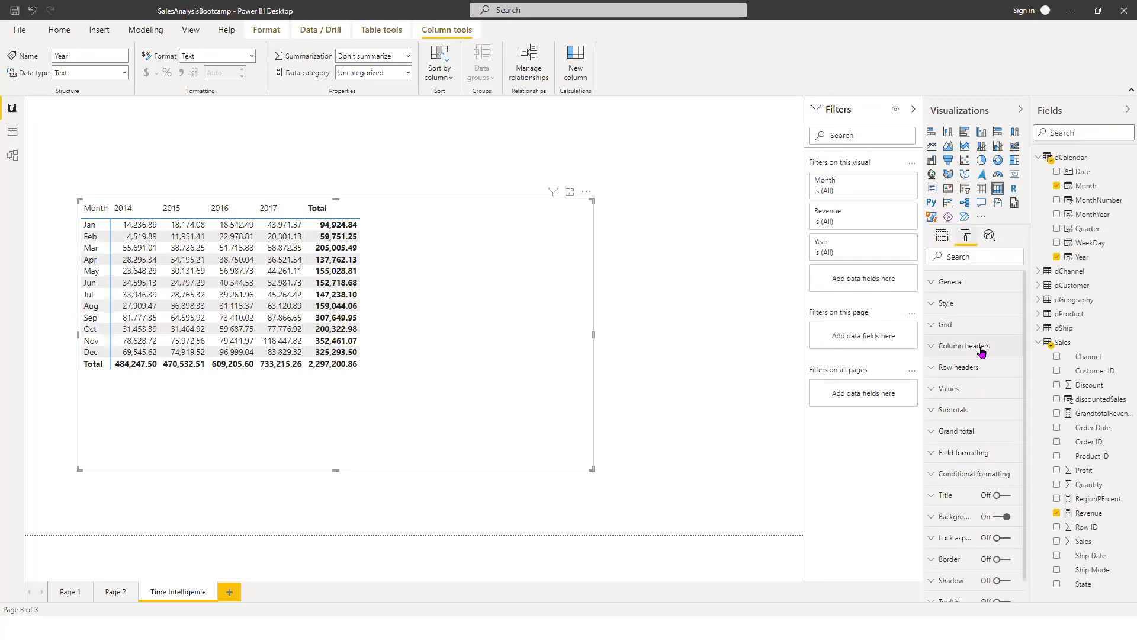
click(981, 412)
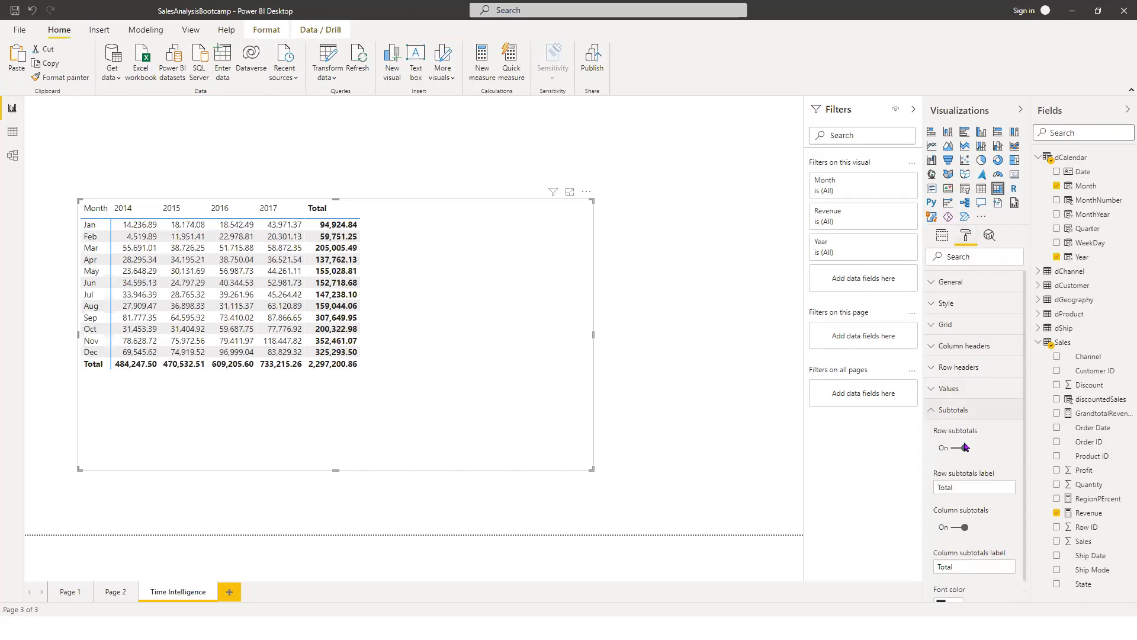
click(965, 450)
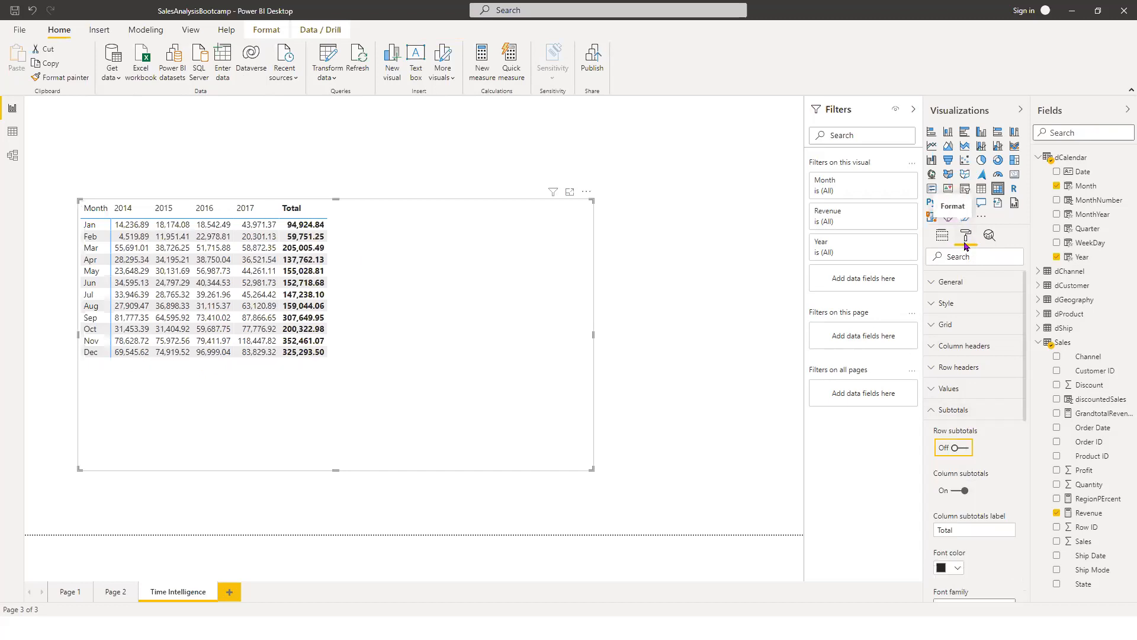
click(965, 448)
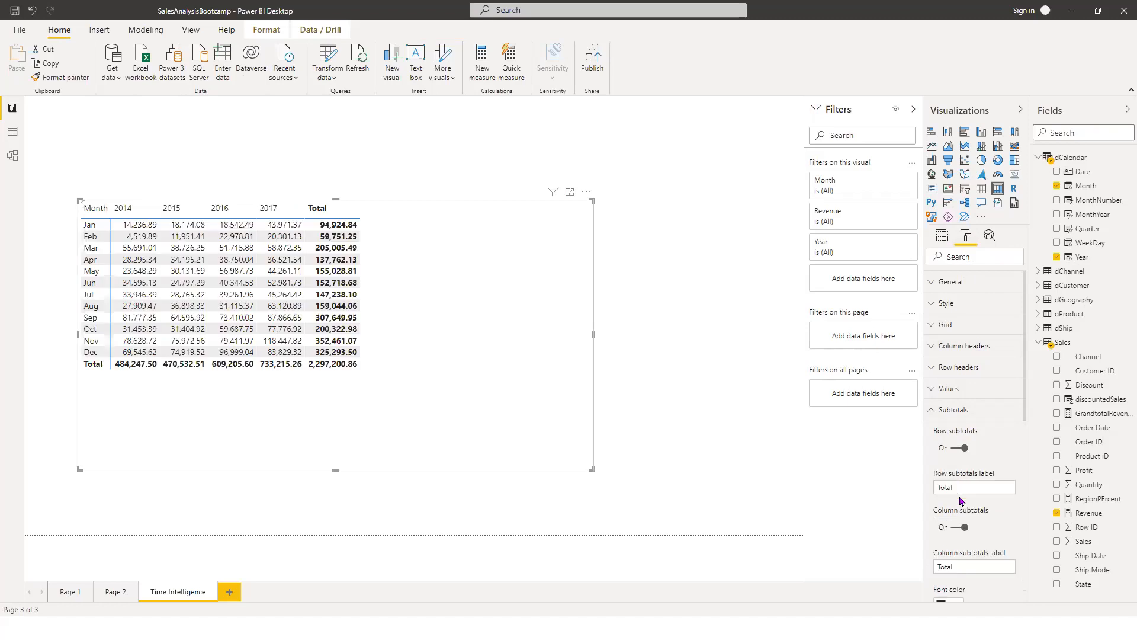
click(961, 531)
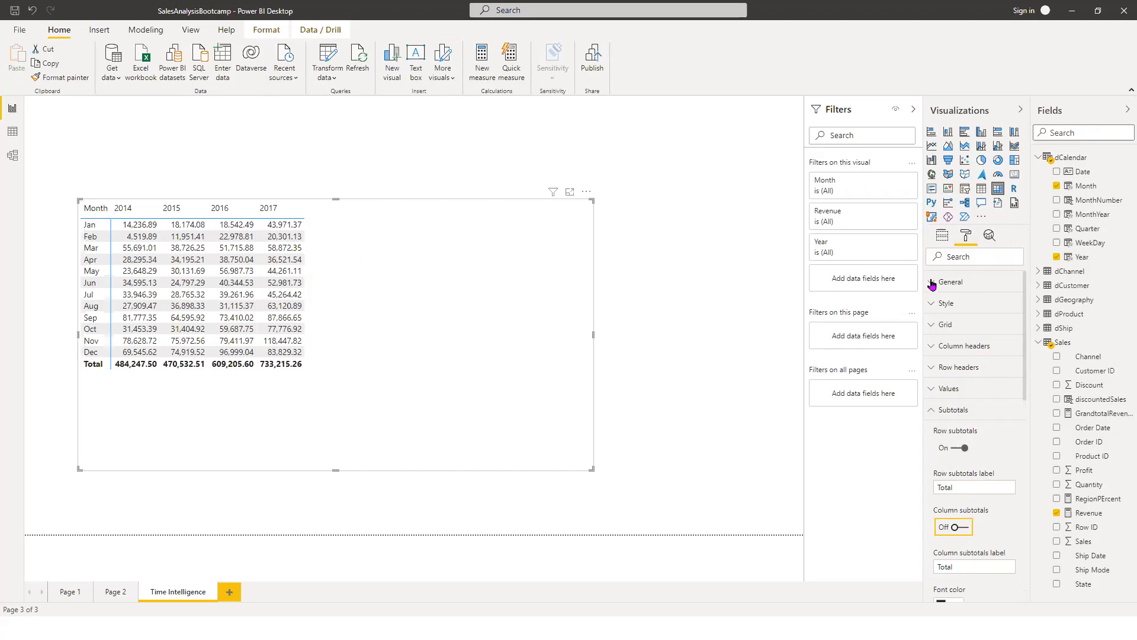
drag(594, 469, 688, 476)
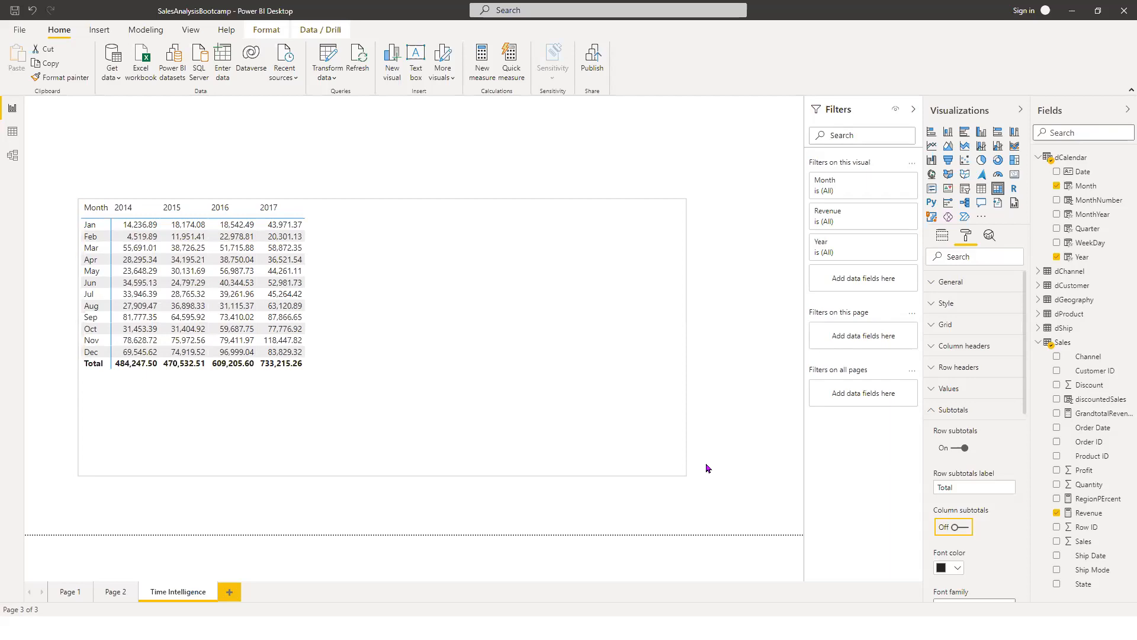
- Switch to the presentation's demo slide, review its list of time intelligence tasks, and return to Power BI Desktop
key(alt+Tab)
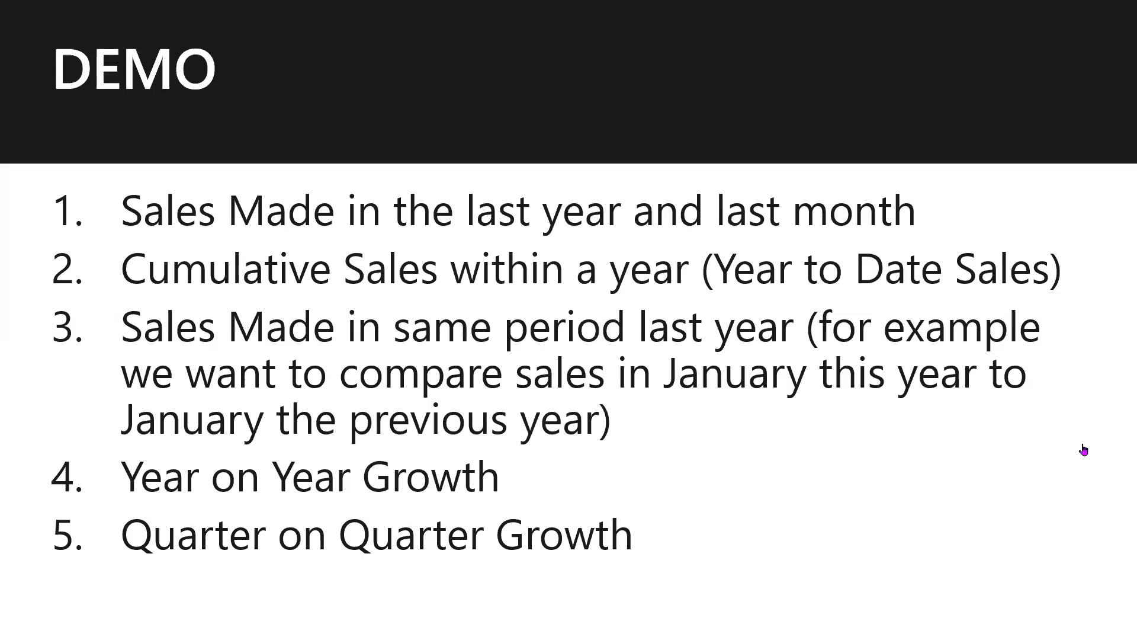
key(alt+Tab)
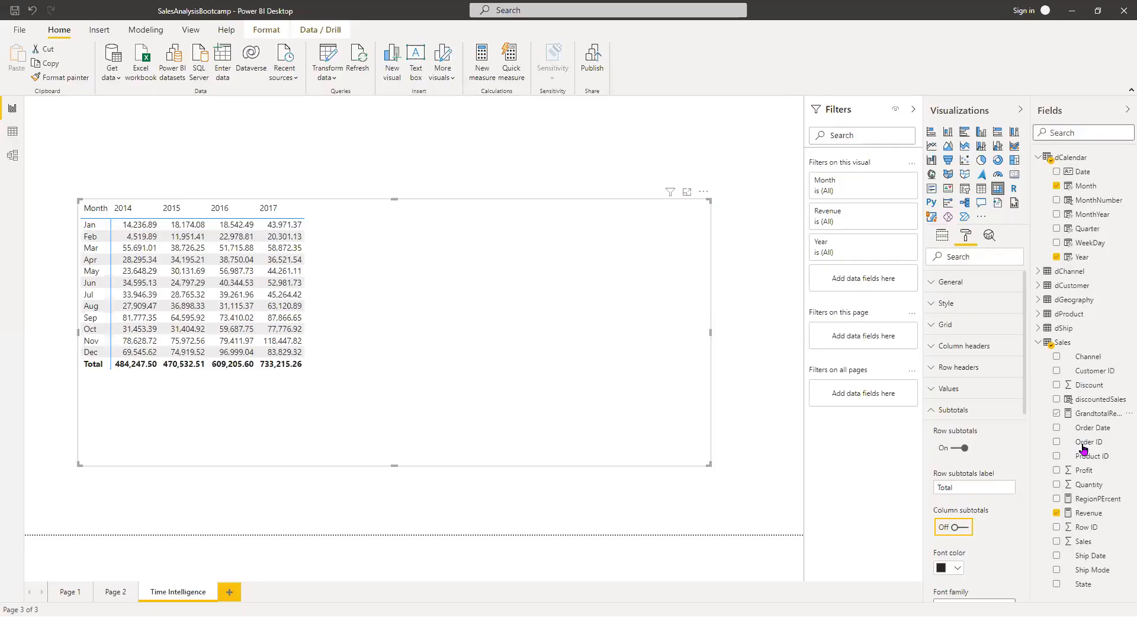
- Add a new measure to the Sales table, enlarge the formula bar, and name the measure SalesLY
right_click(1083, 448)
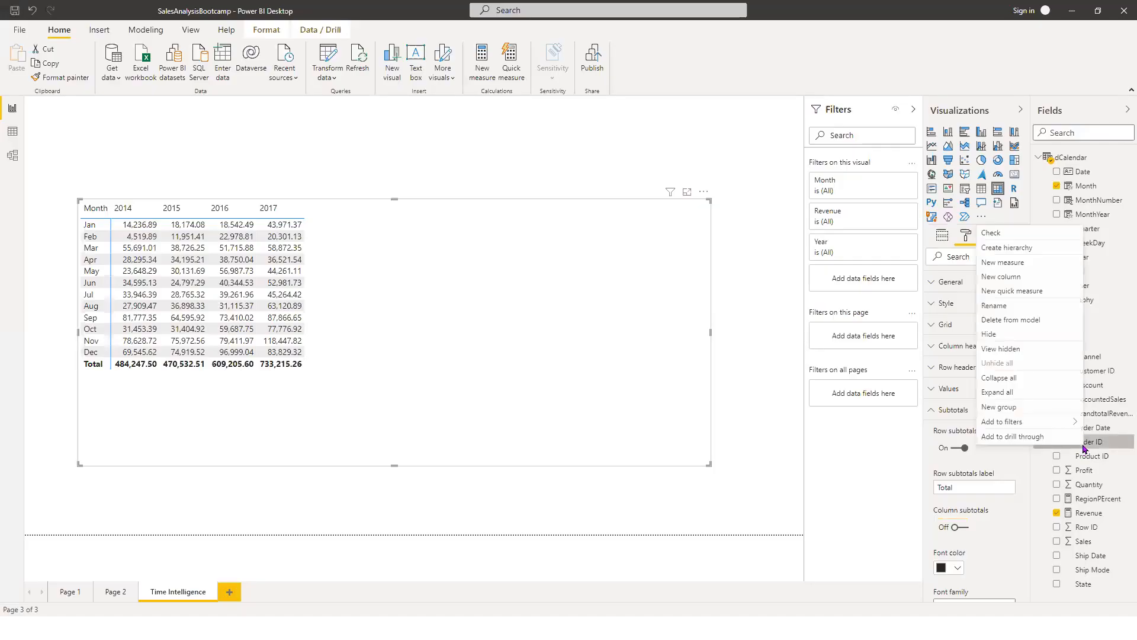
click(1060, 266)
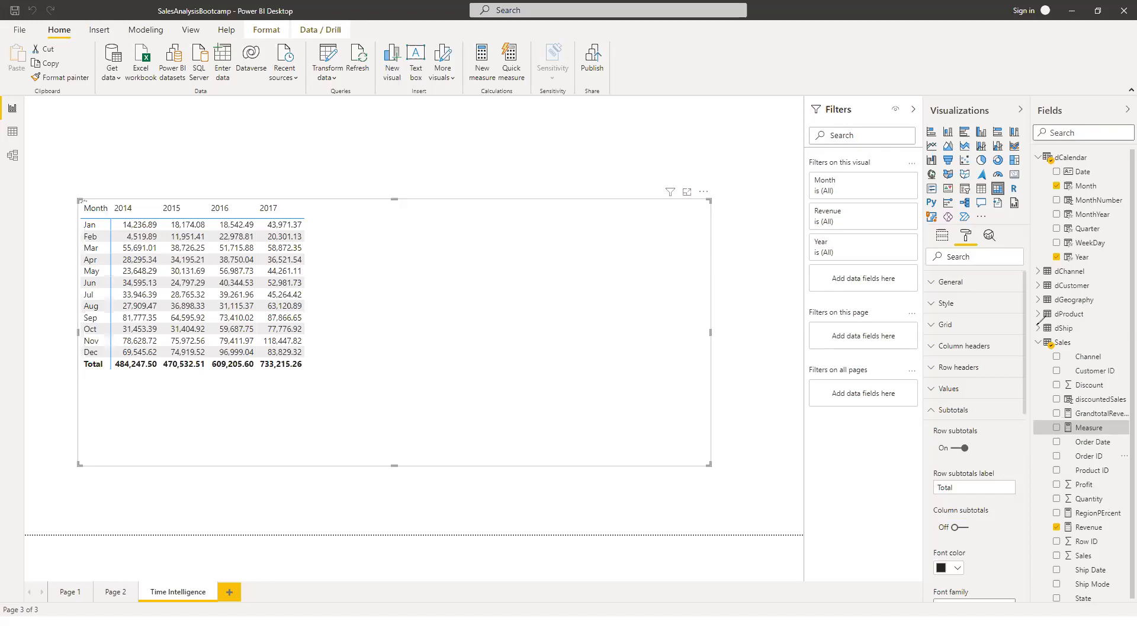
click(1105, 432)
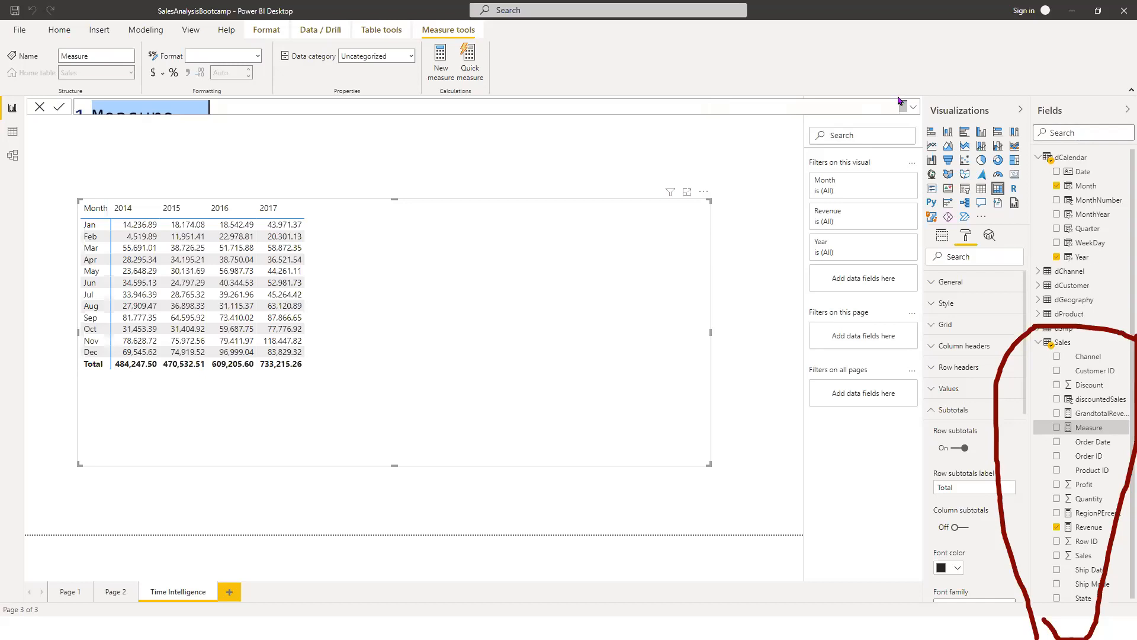
click(914, 109)
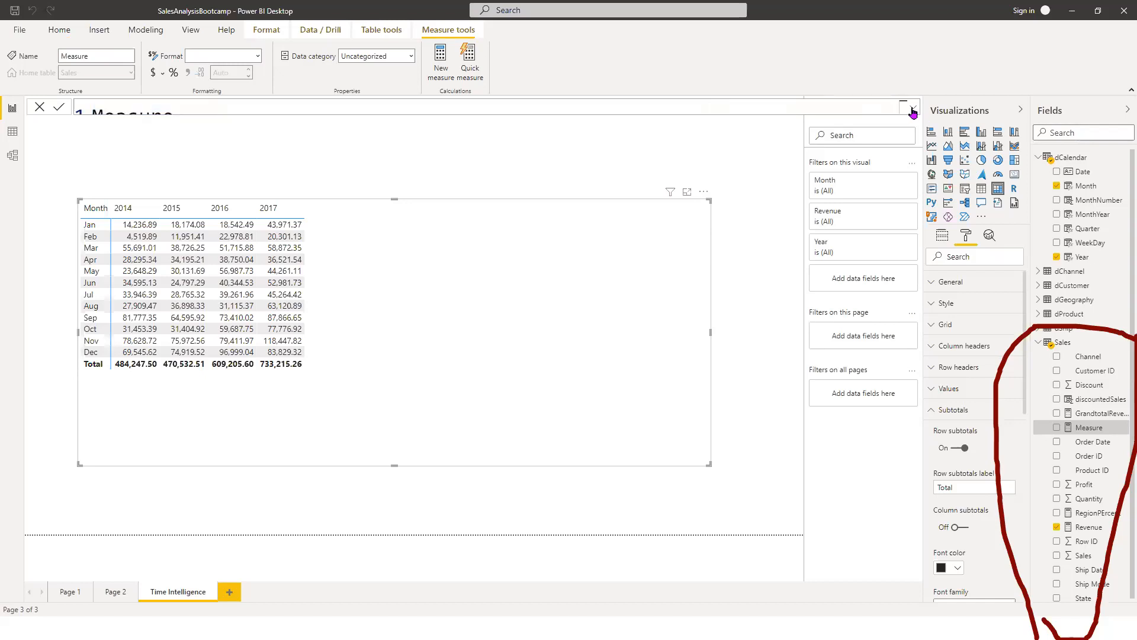
click(914, 110)
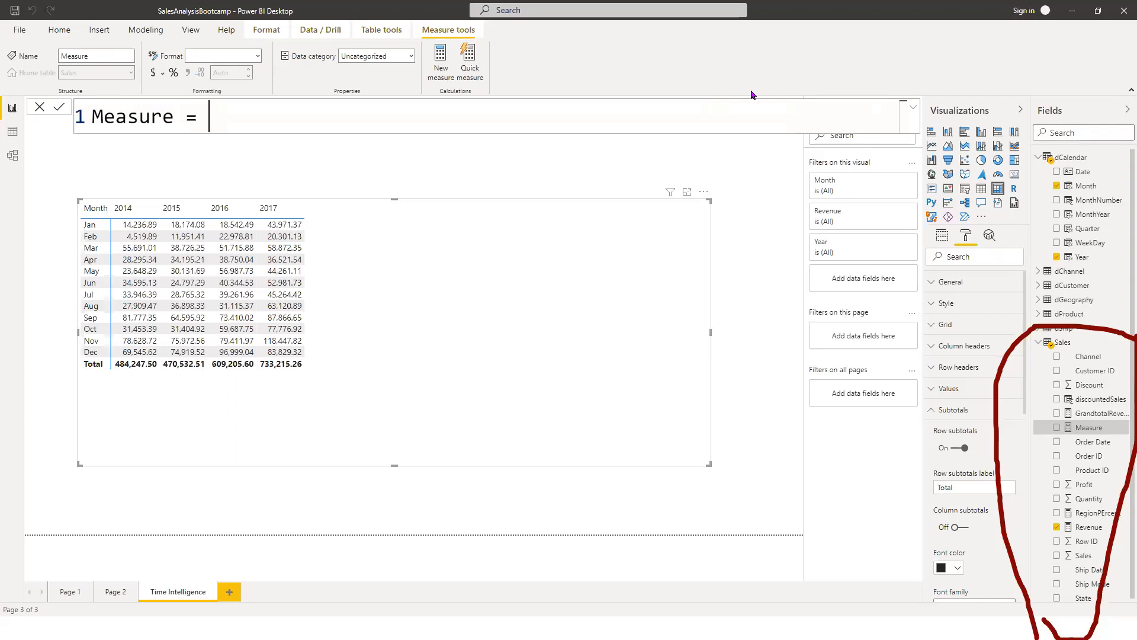
key(ctrl+a)
key(BackSpace)
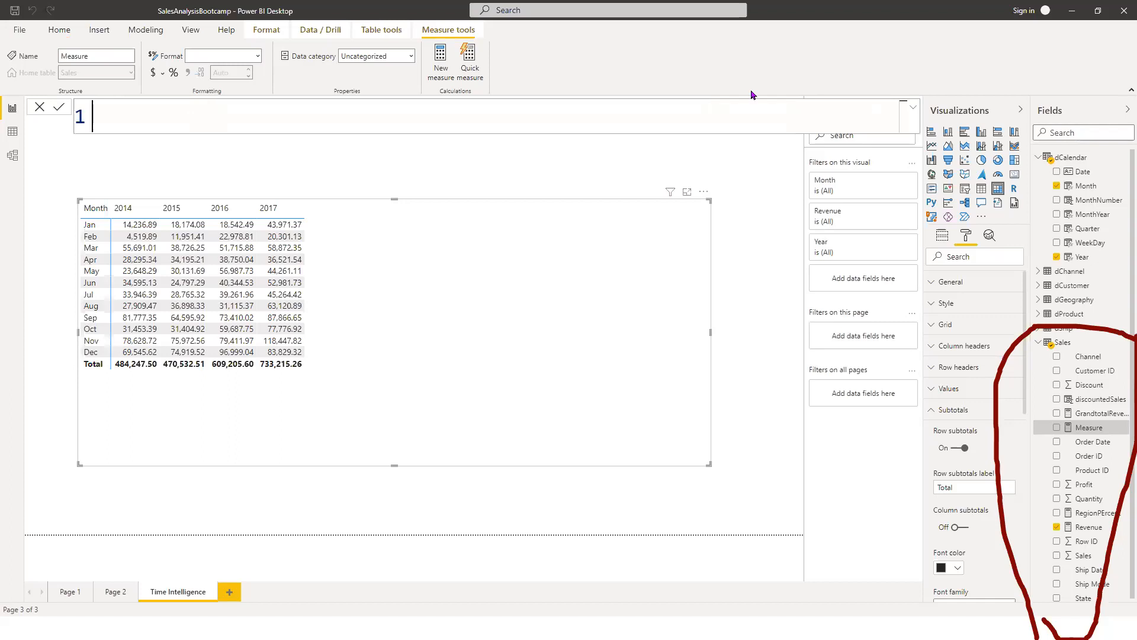
text(SalesLY =)
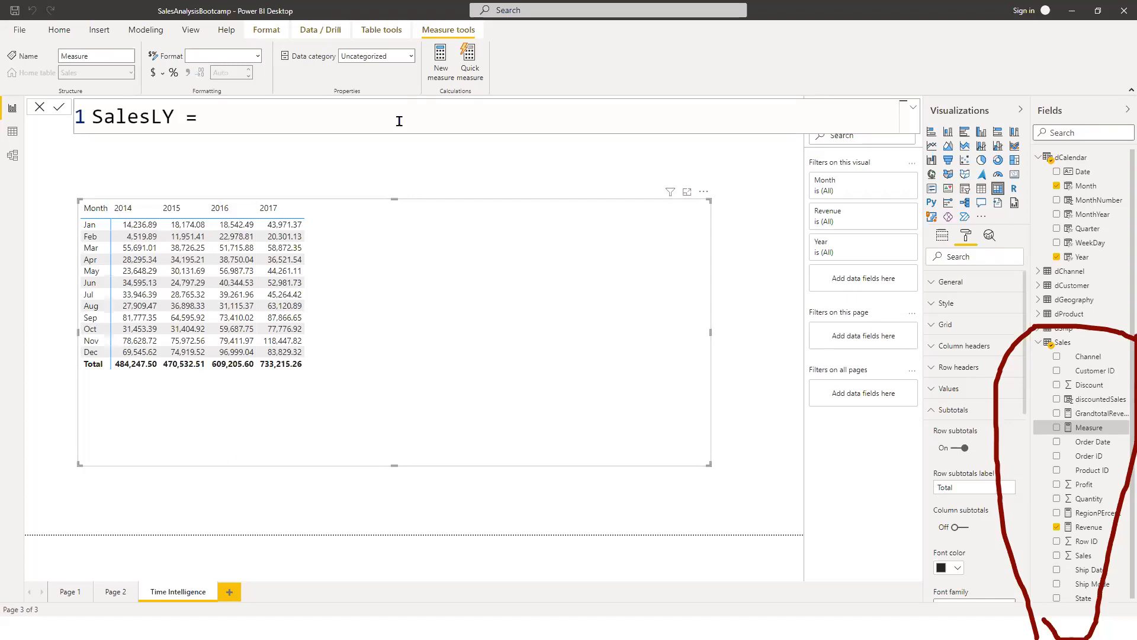
- Begin the SalesLY formula with CALCULATE and use the Revenue measure as its expression
text(CALC)
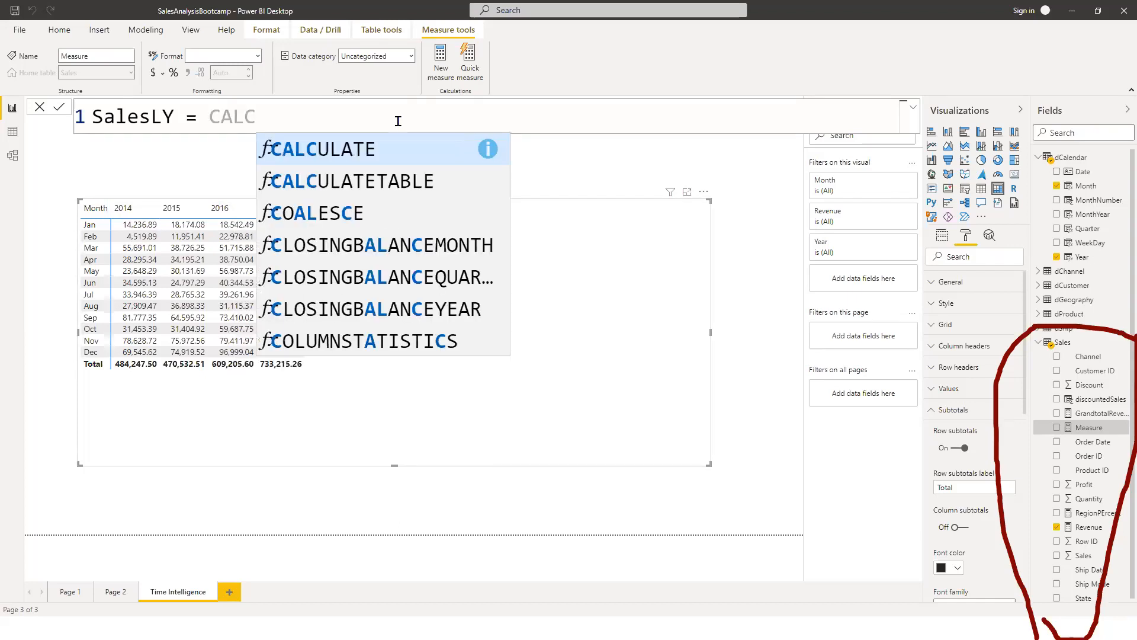
key(Tab)
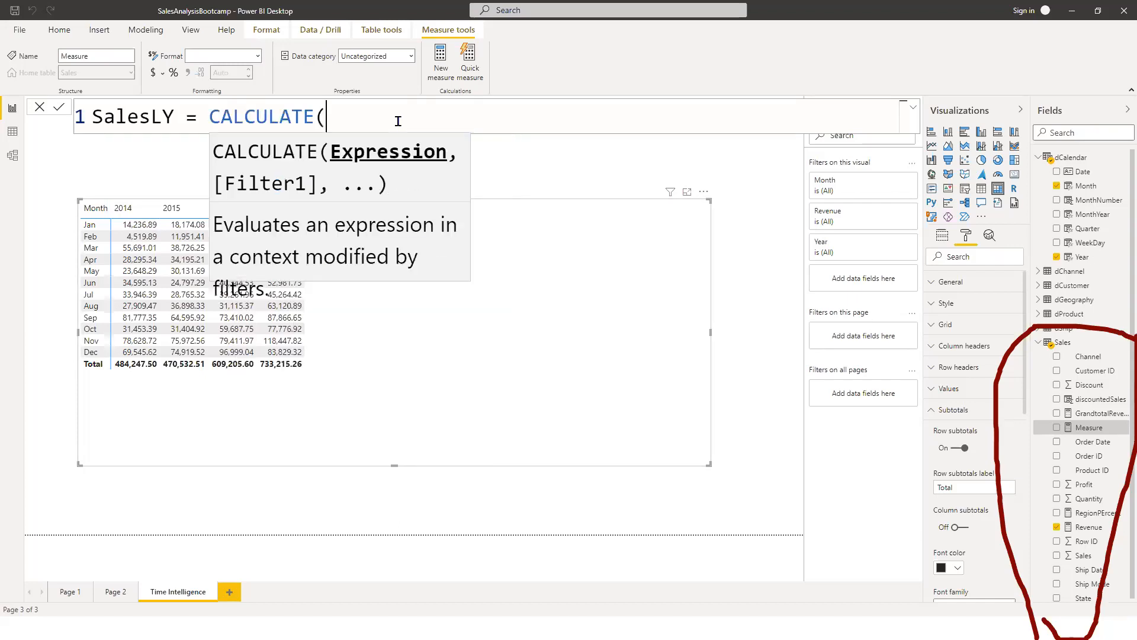
text([)
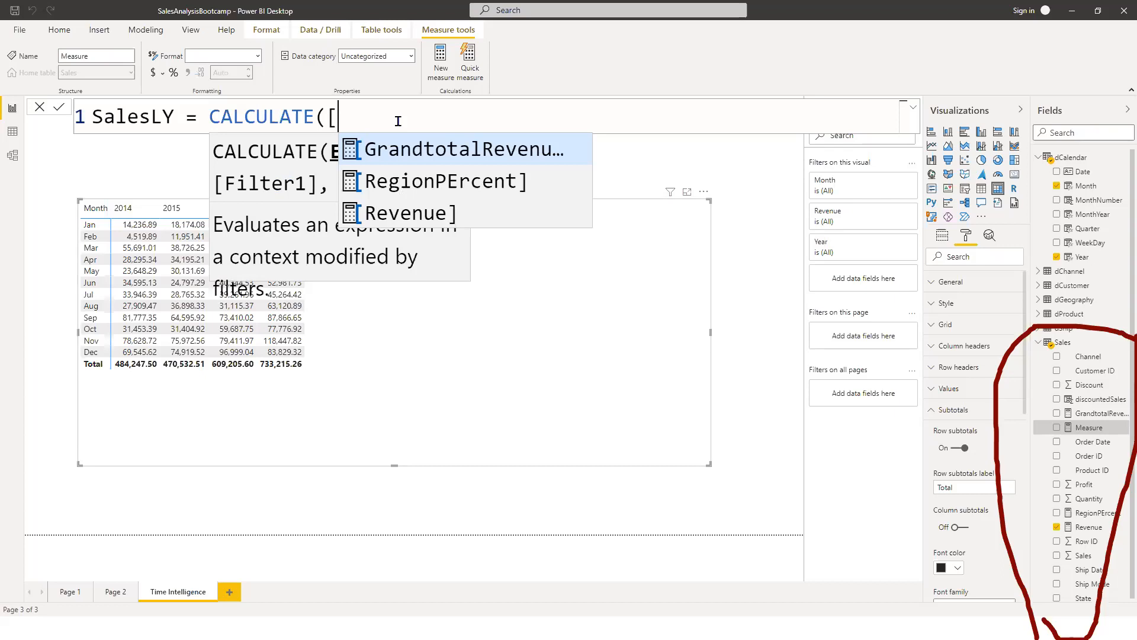
key(Down)
key(Down)
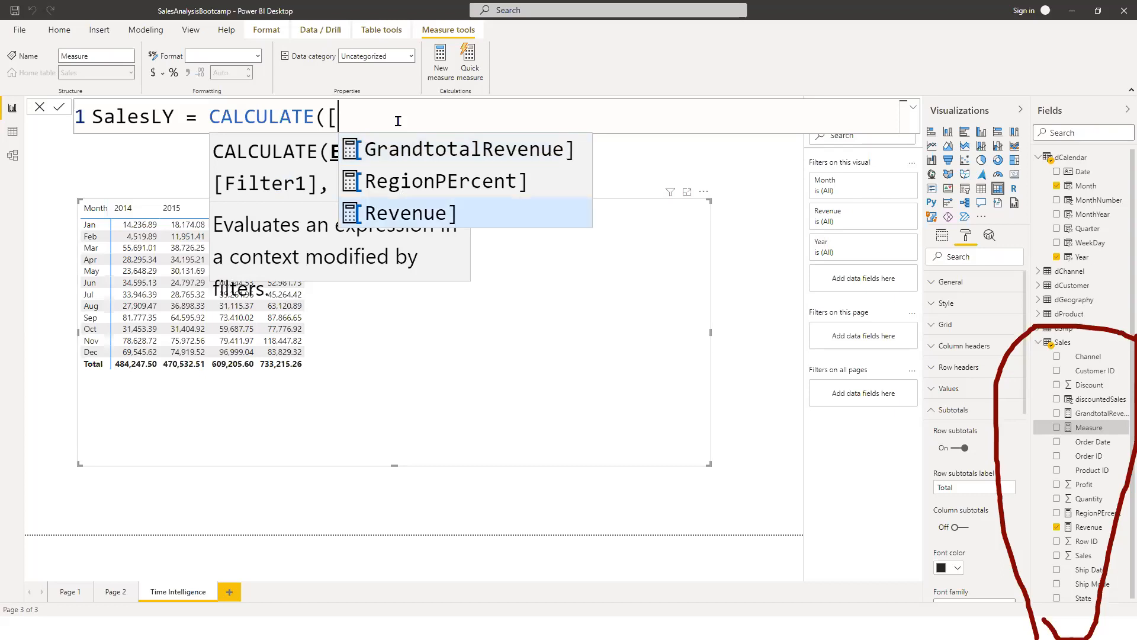
key(Tab)
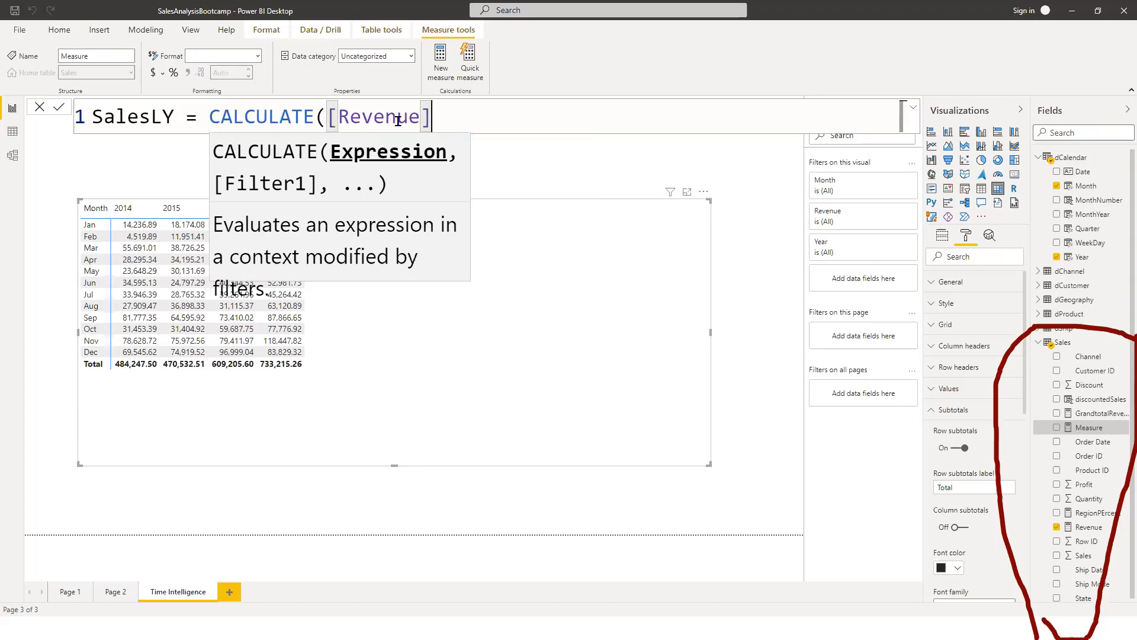
text(,)
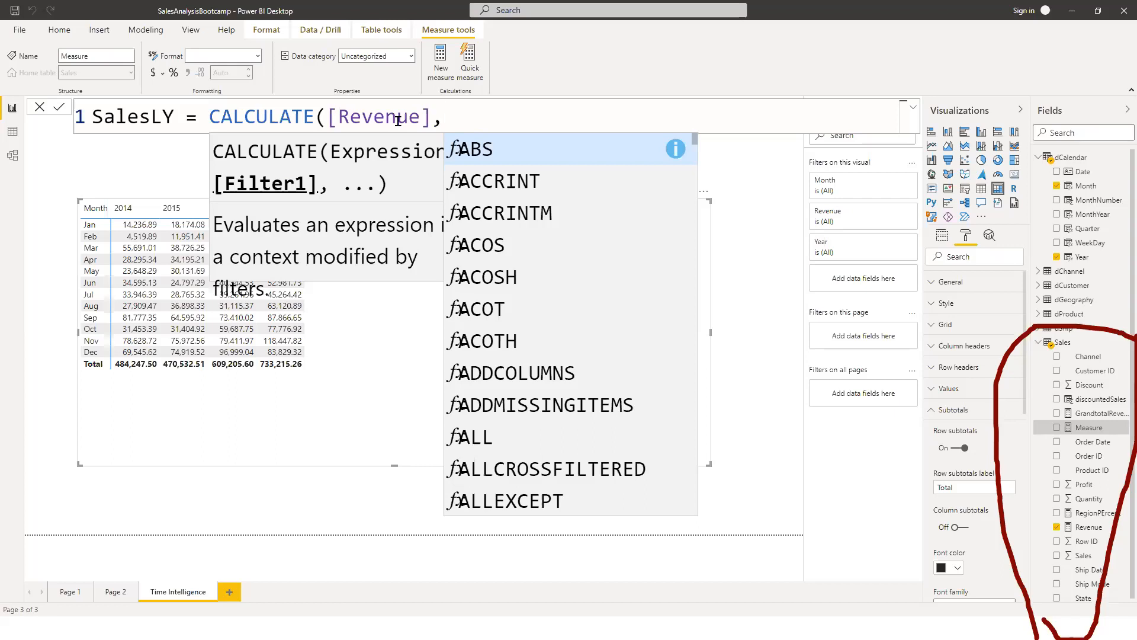
- Add PREVIOUSYEAR as the filter argument in CALCULATE and remove the stray spaces after its opening parenthesis
text(previ)
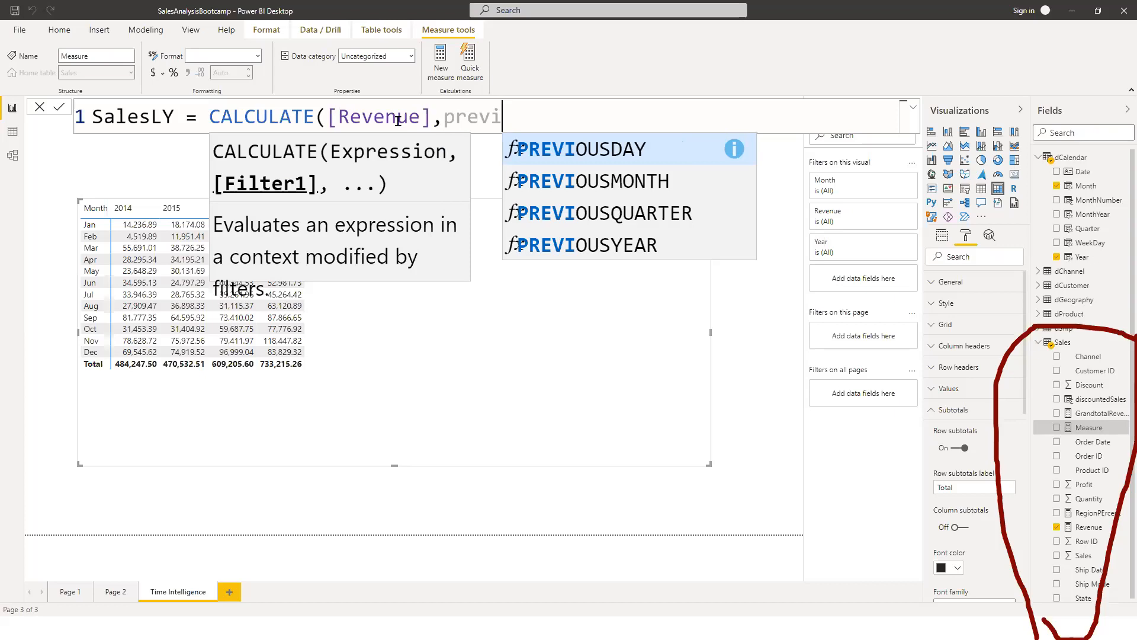
key(Down)
key(Down)
key(Down)
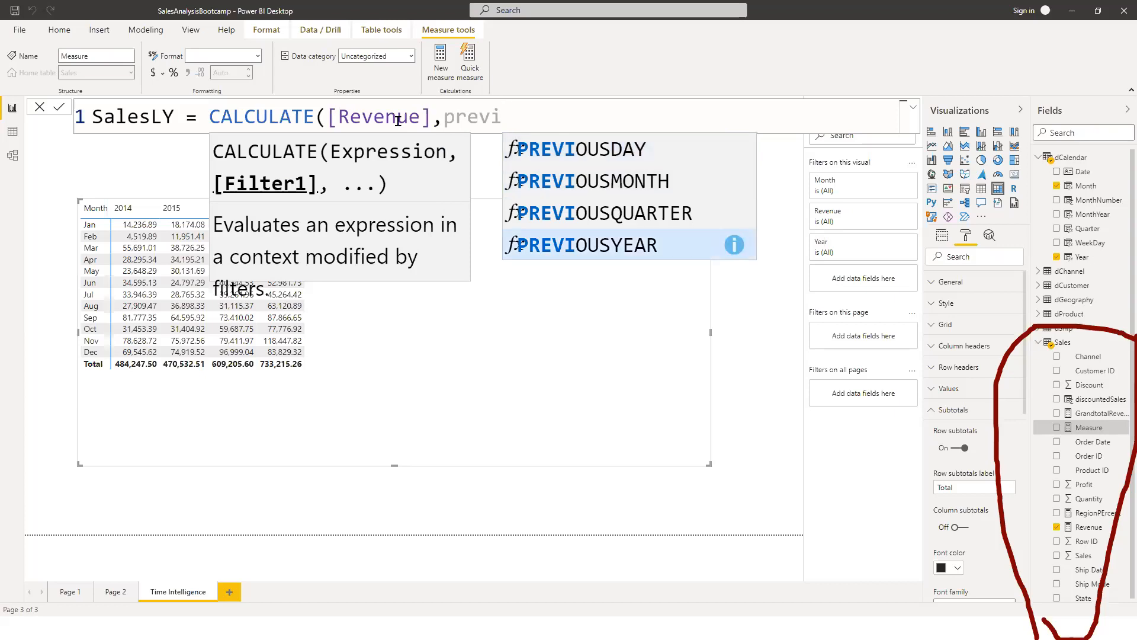
key(Tab)
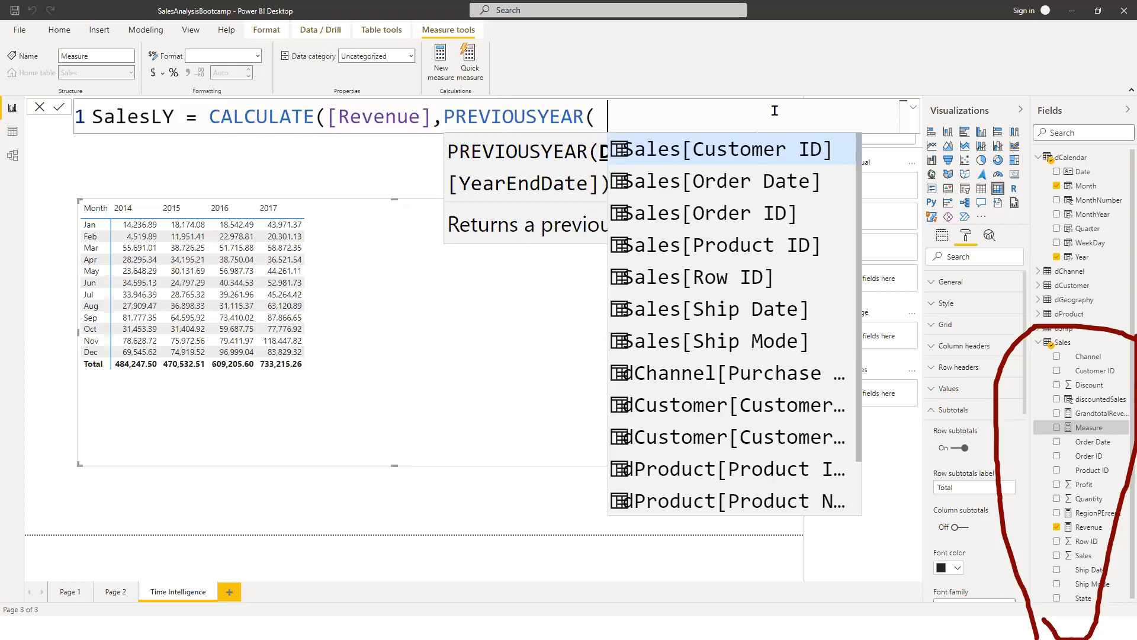
key(BackSpace)
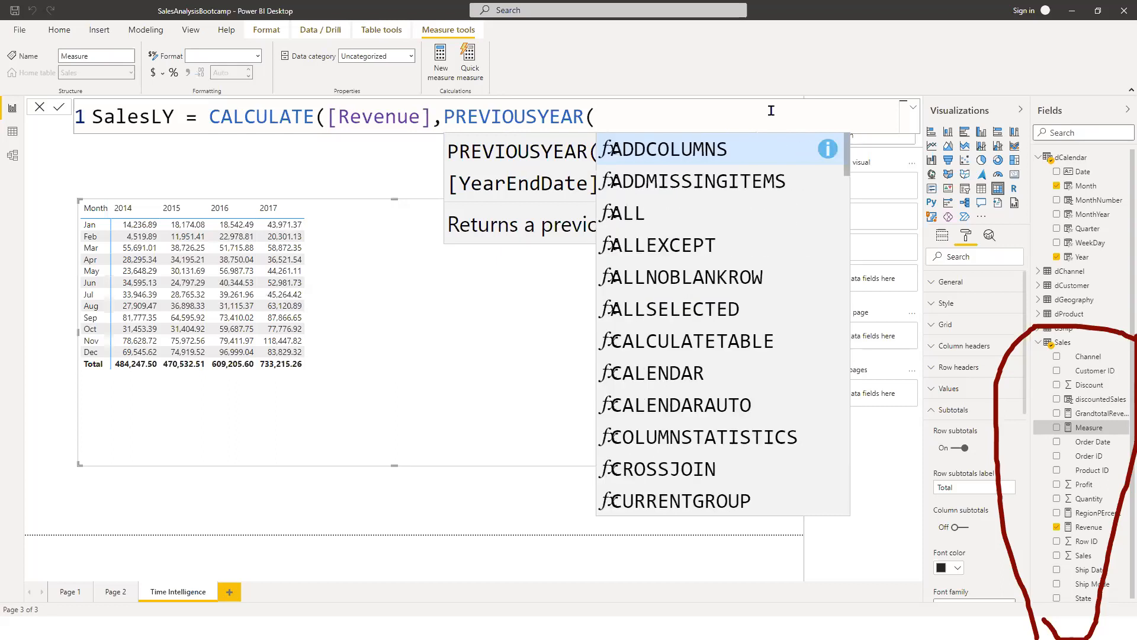
key(BackSpace)
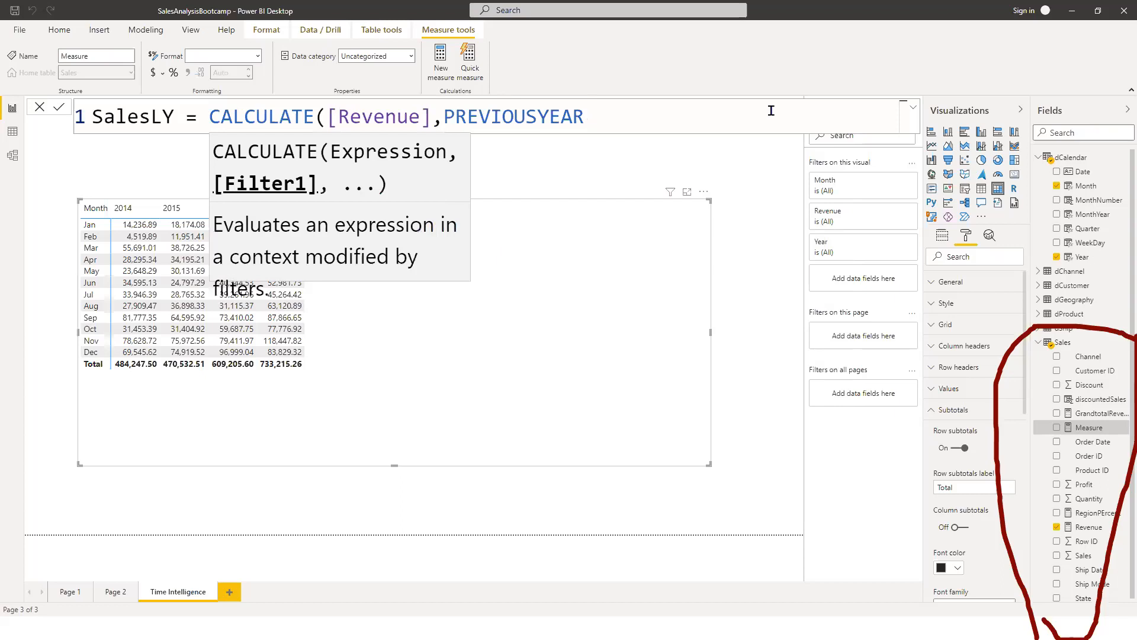
text(()
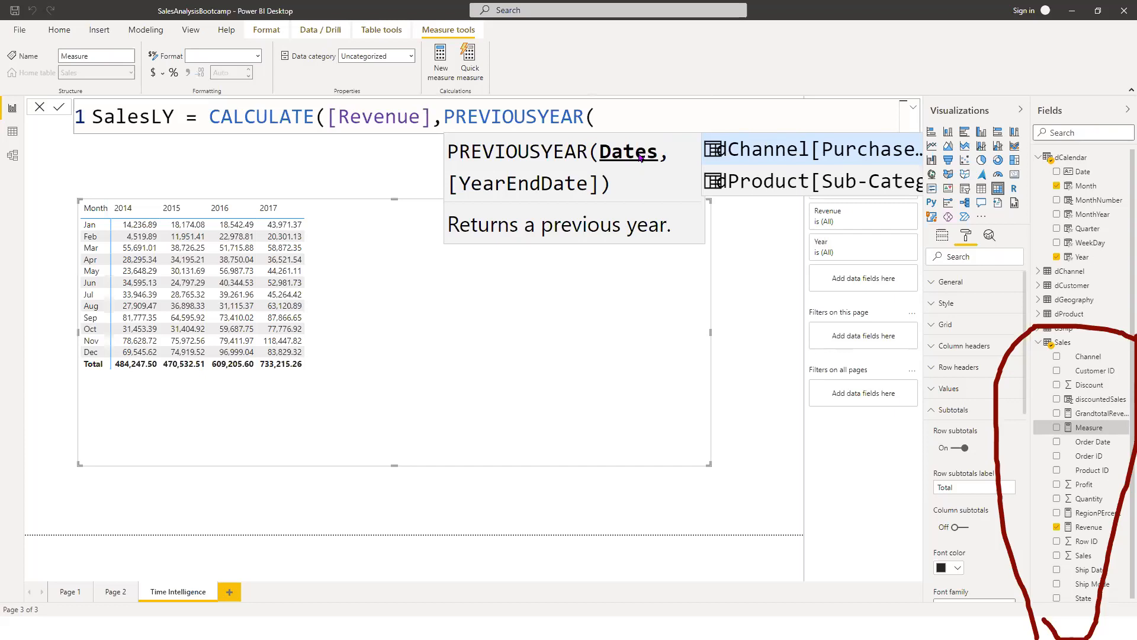
key(BackSpace)
key(BackSpace)
key(BackSpace)
key(BackSpace)
key(BackSpace)
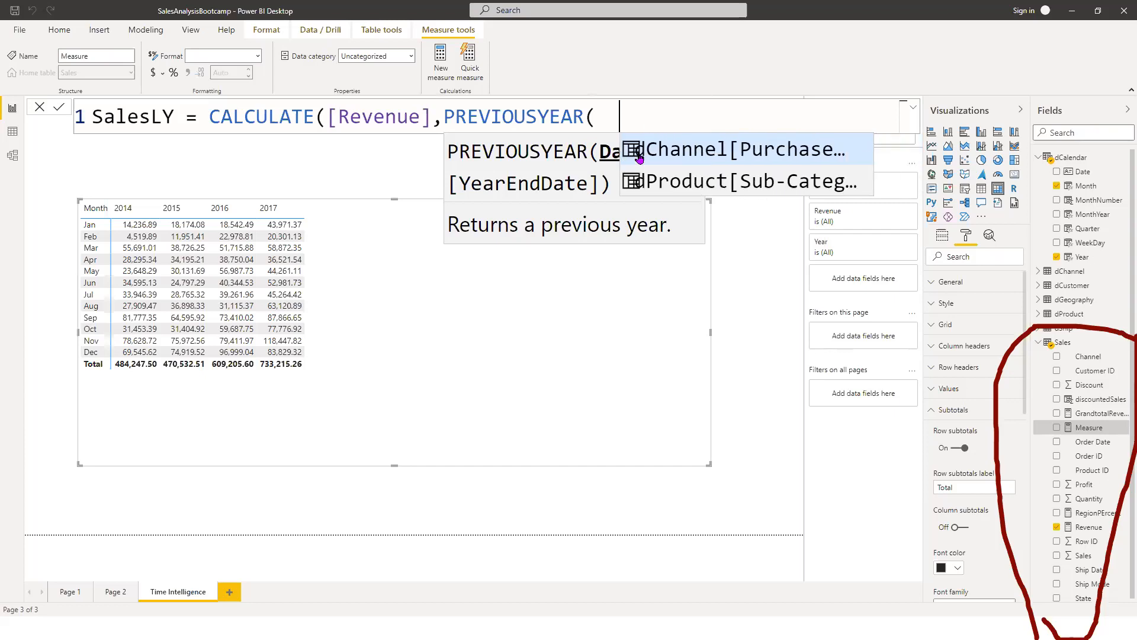
key(BackSpace)
key(BackSpace)
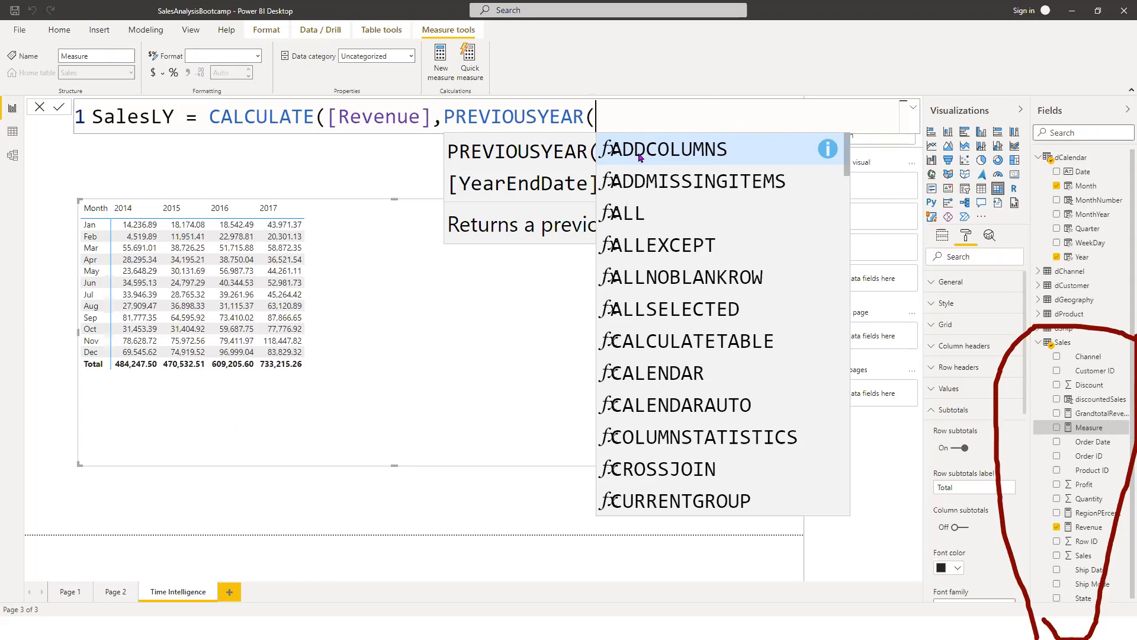
- Complete the SalesLY formula with dCalendar[Date] as the dates argument, commit it, and add SalesLY to the matrix values
text(dcal)
key(Down)
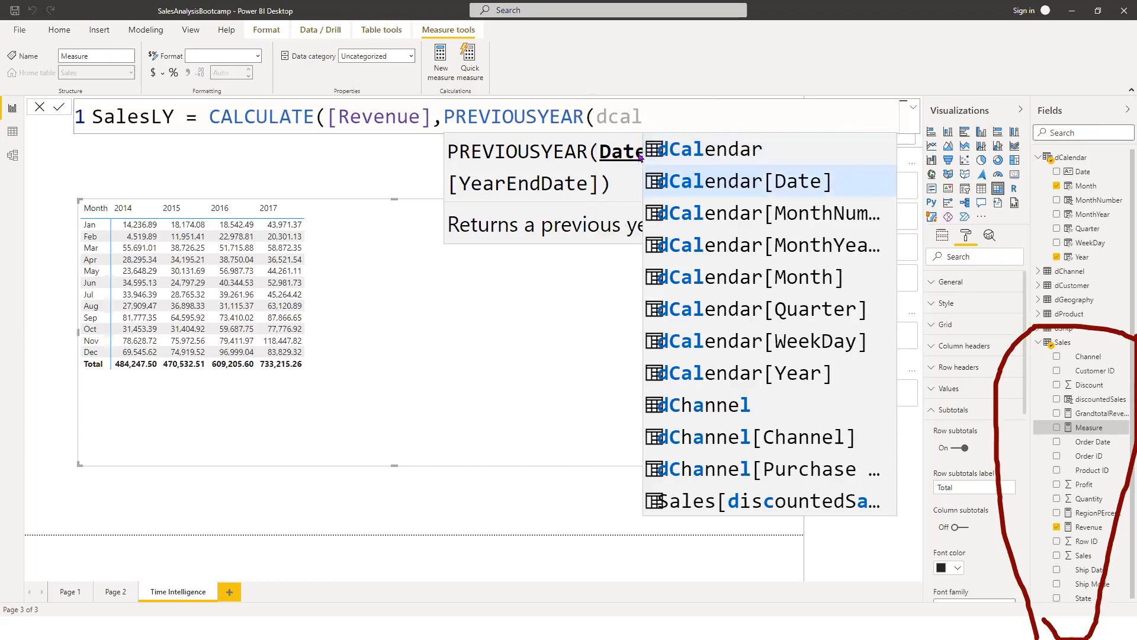
key(Tab)
text())
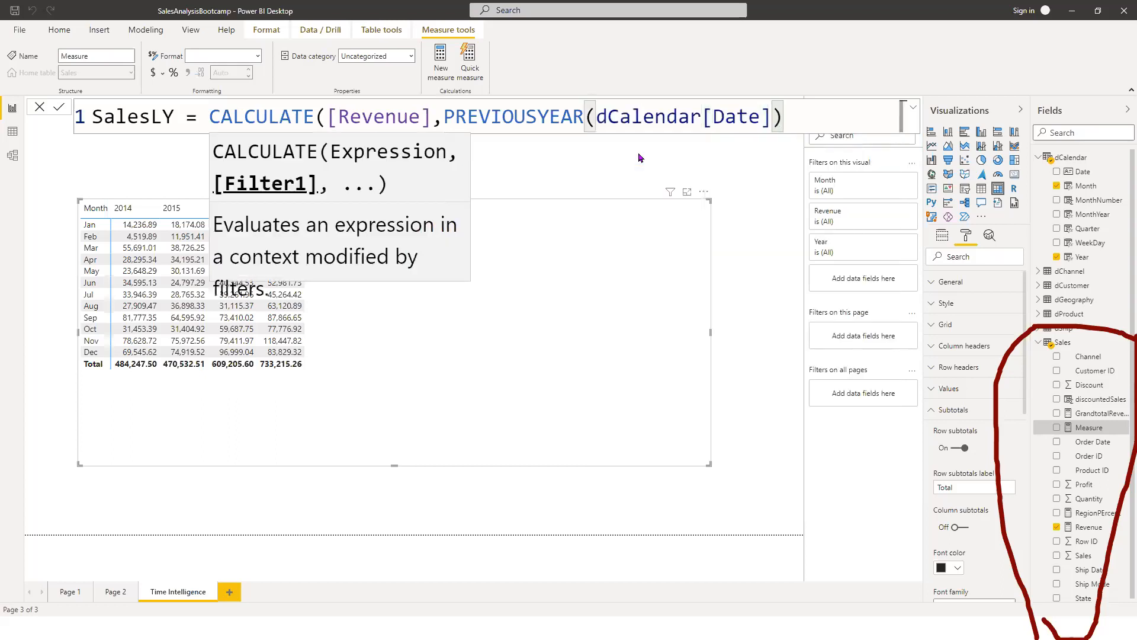
text())
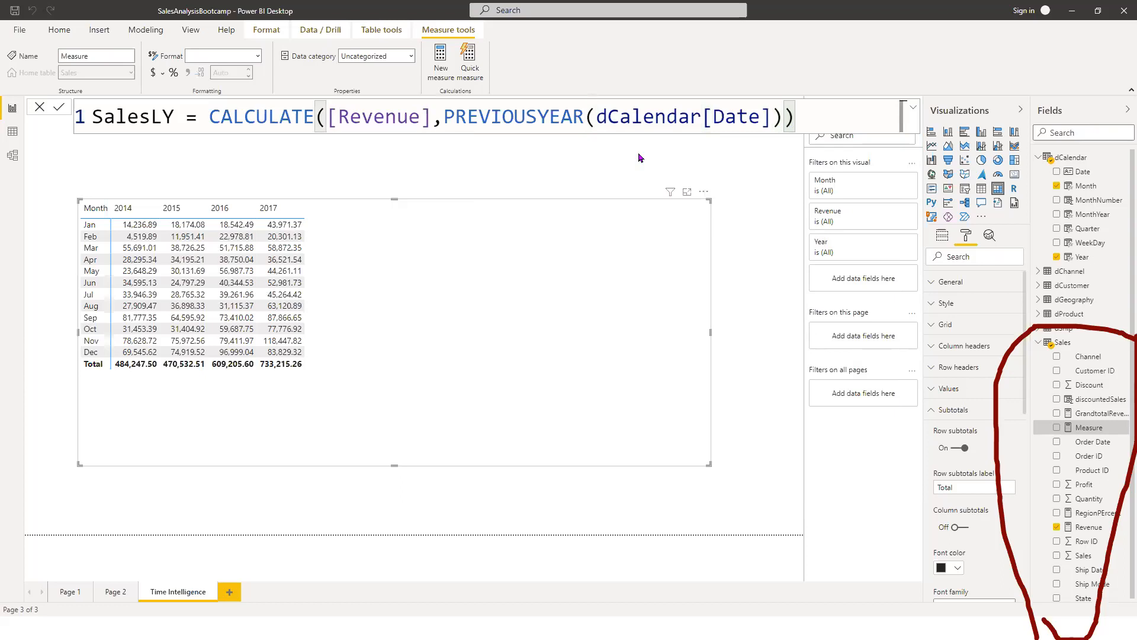
key(Return)
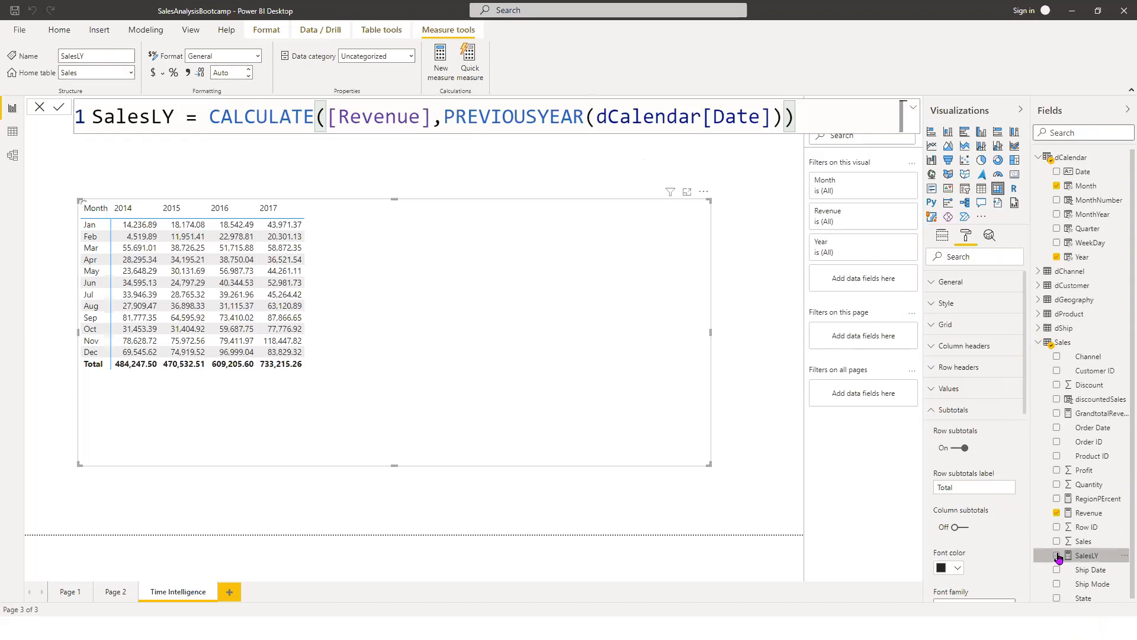
click(1057, 556)
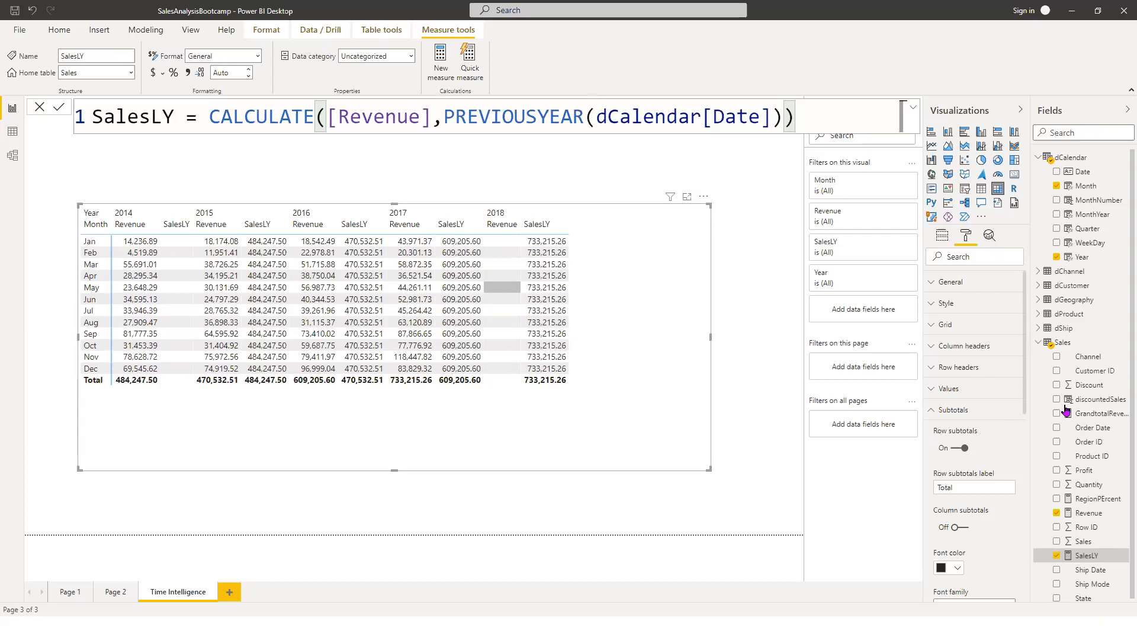
- Add a new measure named SalesLM to the Sales table, starting its formula with CALCULATE and the Revenue measure as the expression
right_click(1094, 540)
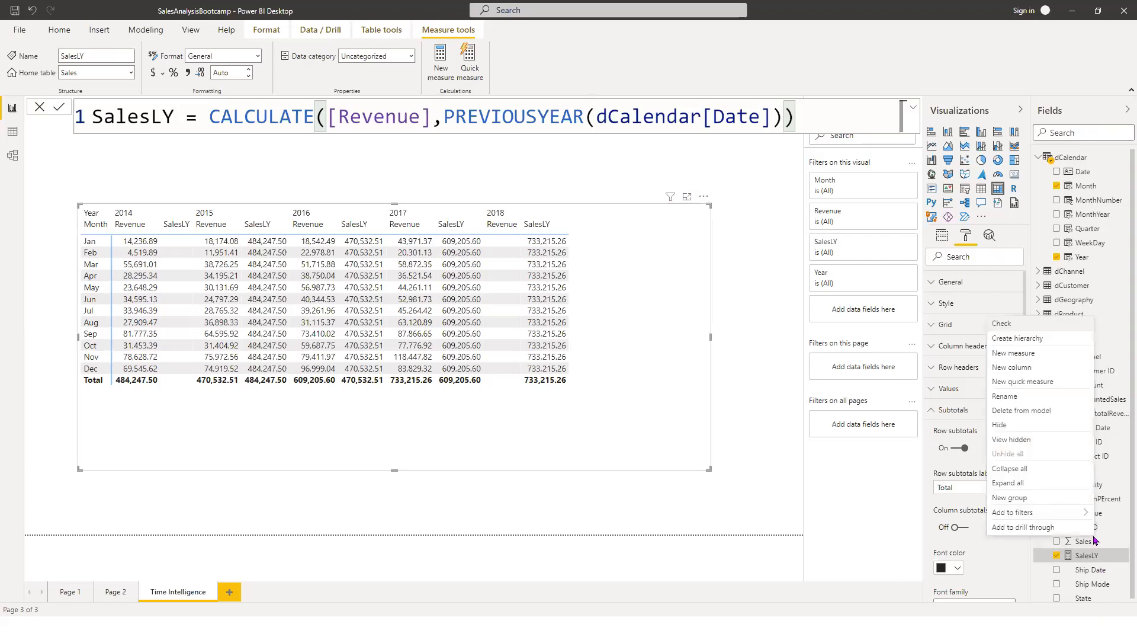
click(1065, 360)
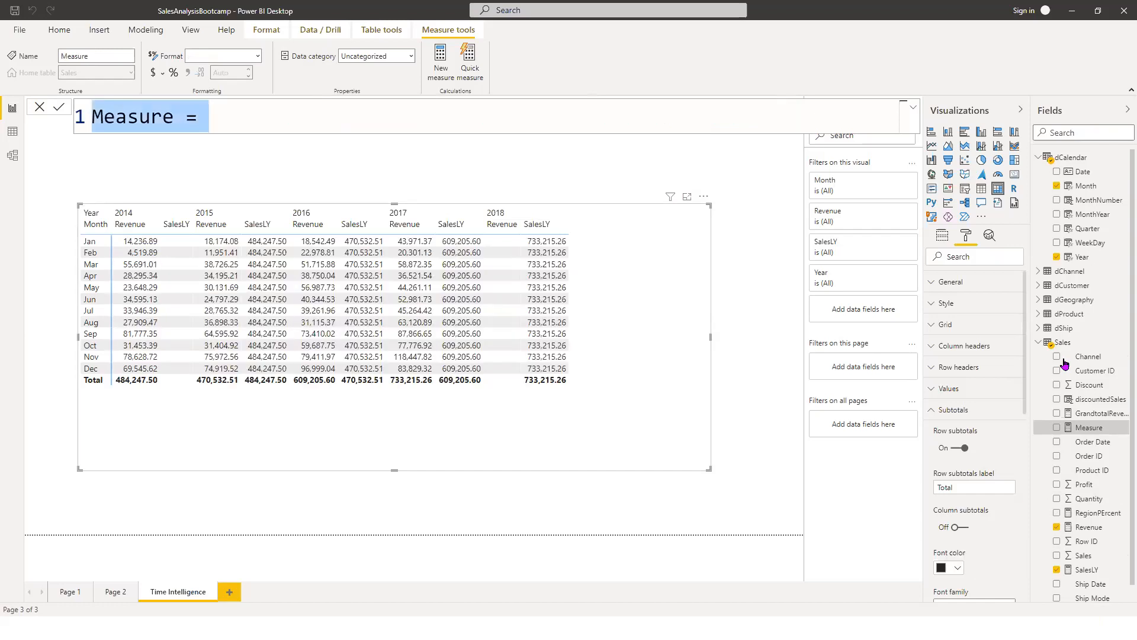
text(Sales)
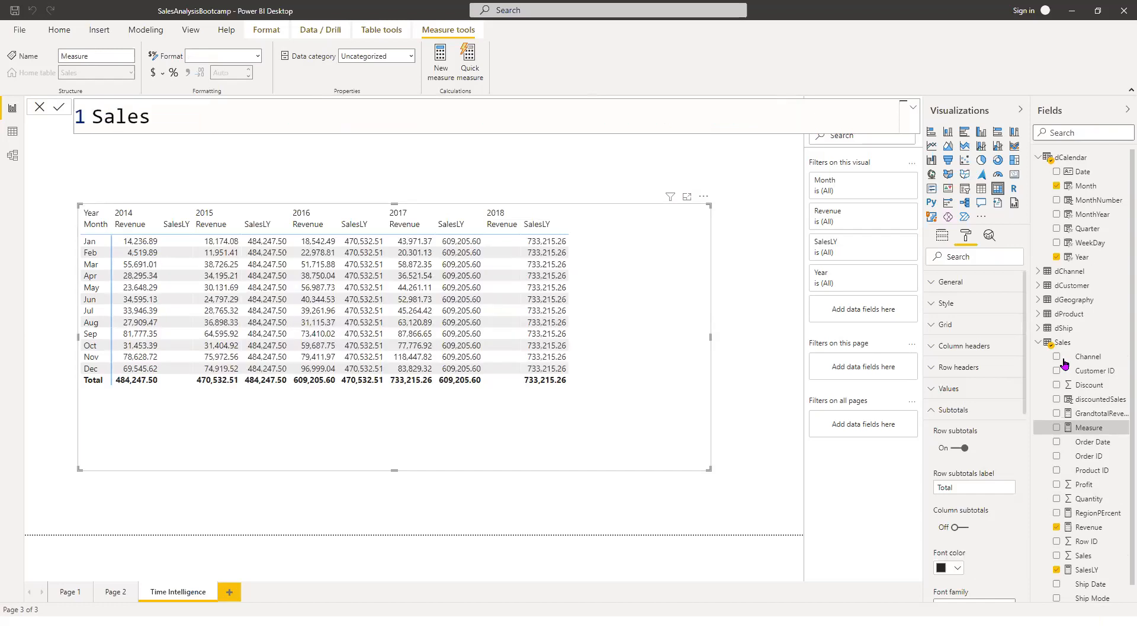
text(LM = cal)
key(Tab)
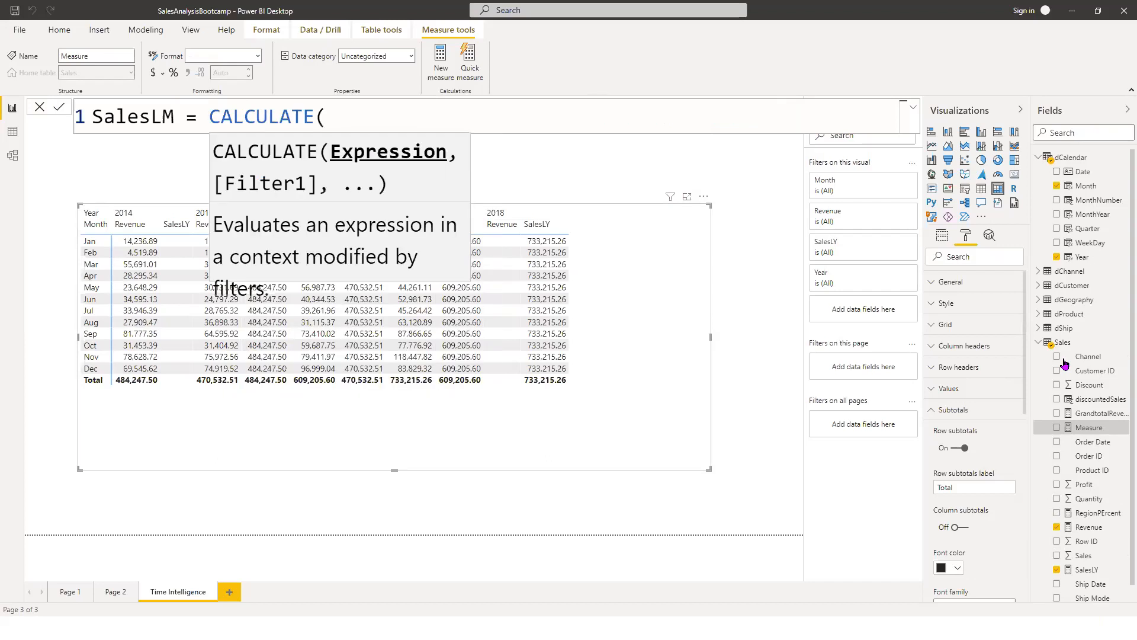
text([r)
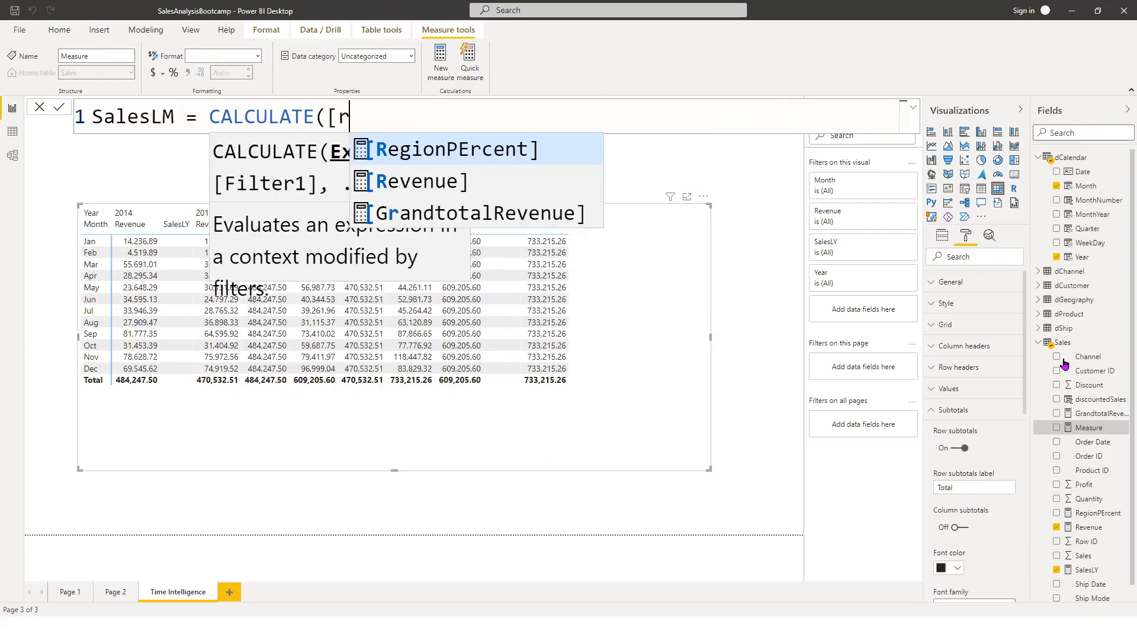
key(Down)
key(Tab)
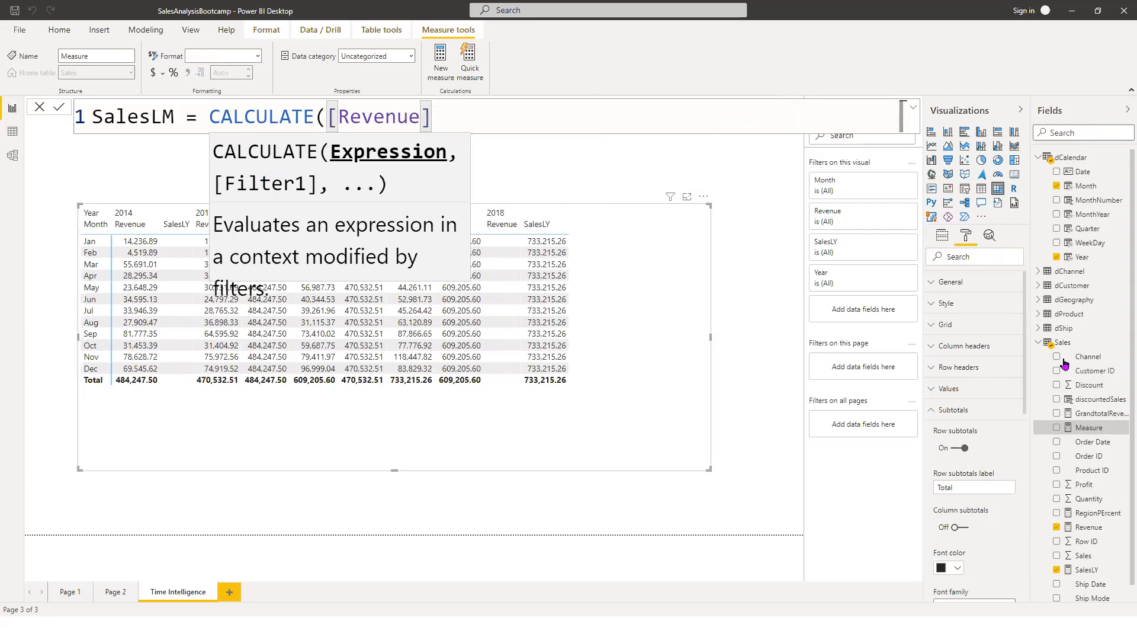
- Complete the SalesLM formula with PREVIOUSMONTH(dCalendar[Date]) as the filter argument and commit the measure
text(,)
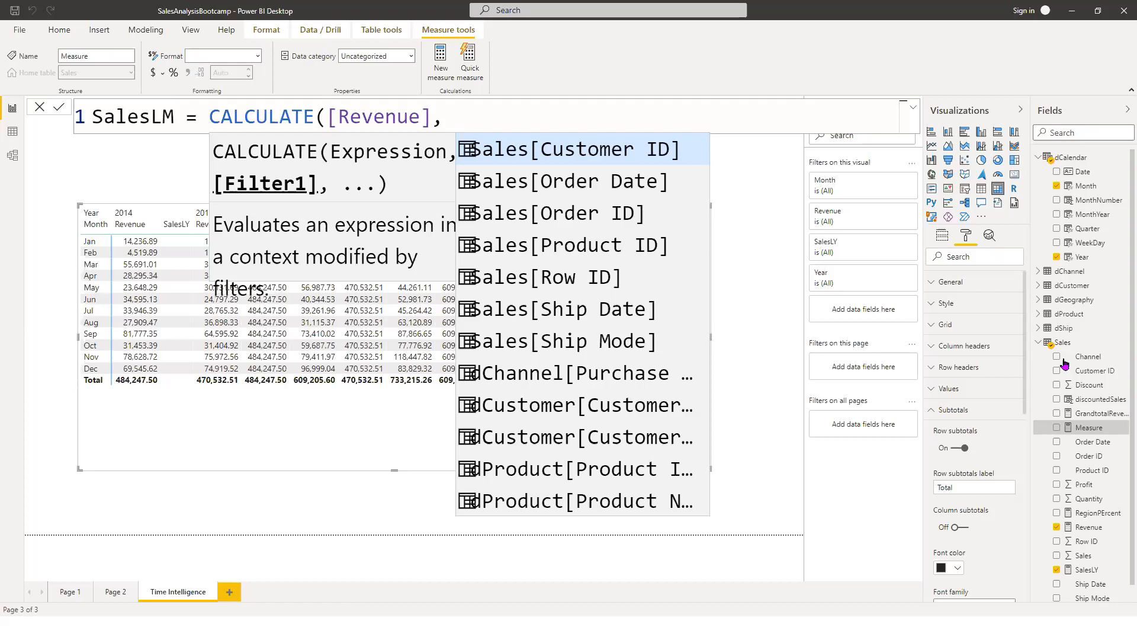
text(previois)
key(BackSpace)
key(BackSpace)
text(u)
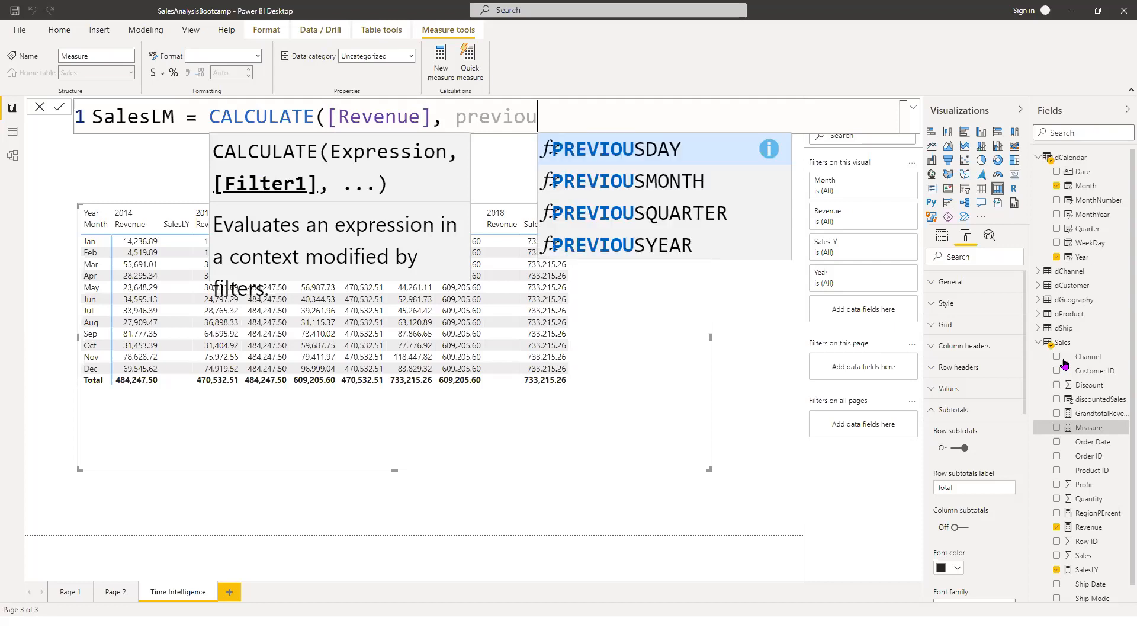
key(Down)
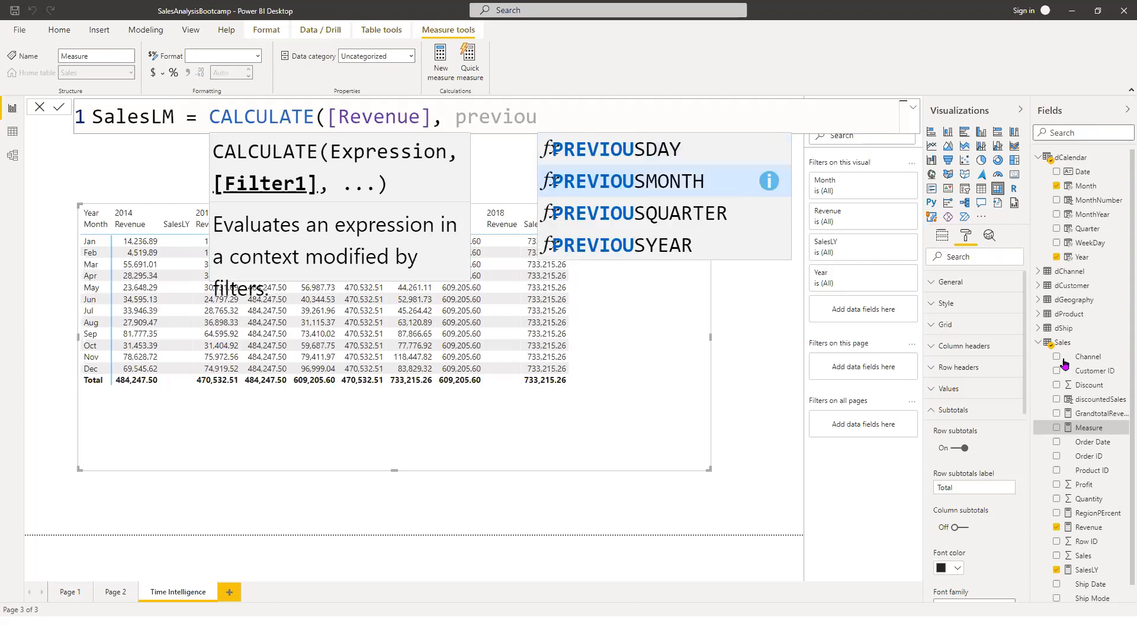
key(Tab)
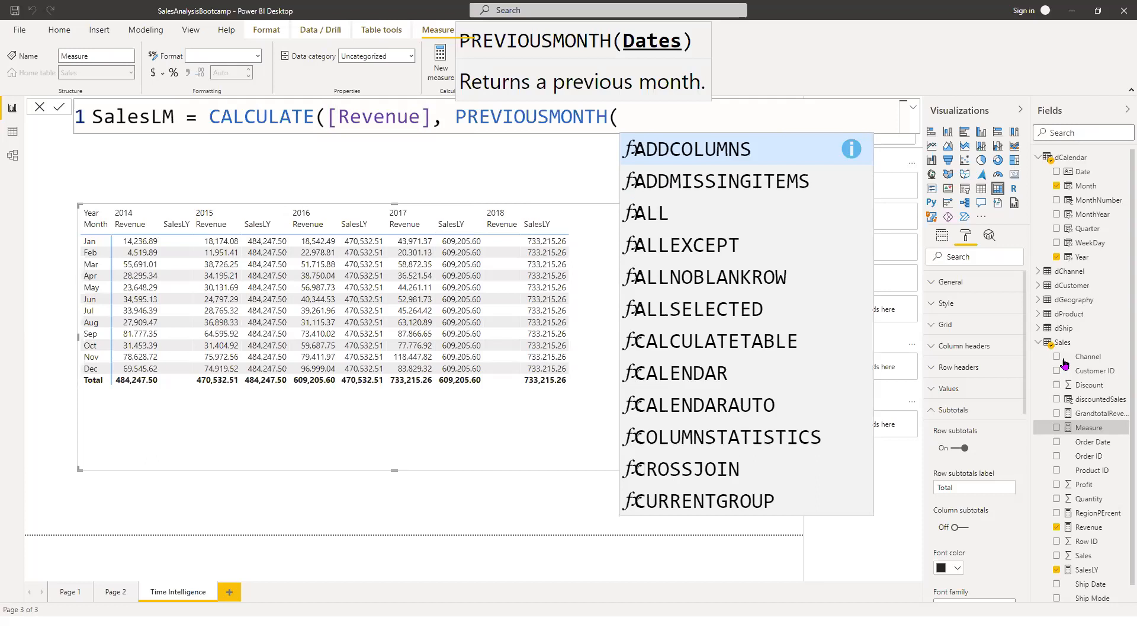
text(dc)
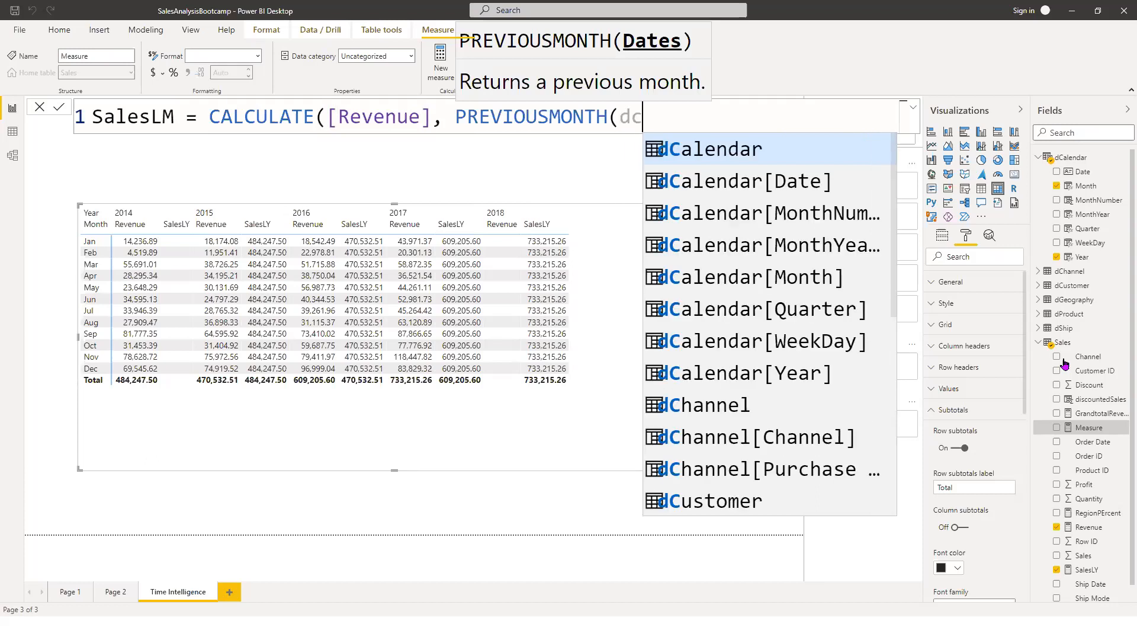
key(Down)
key(Tab)
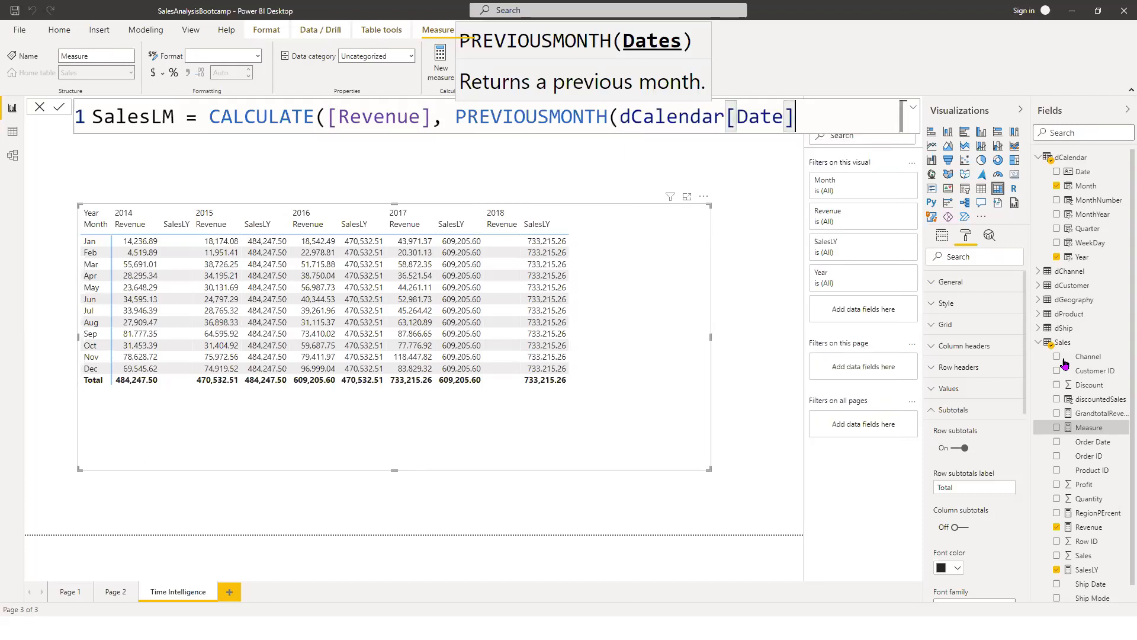
text()))
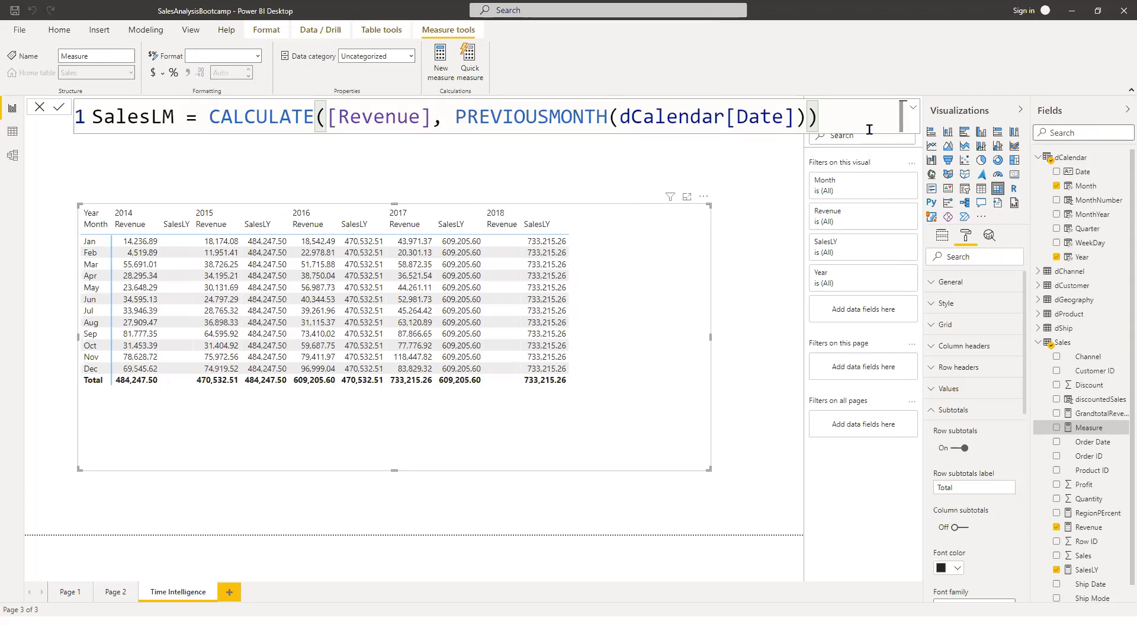
key(Return)
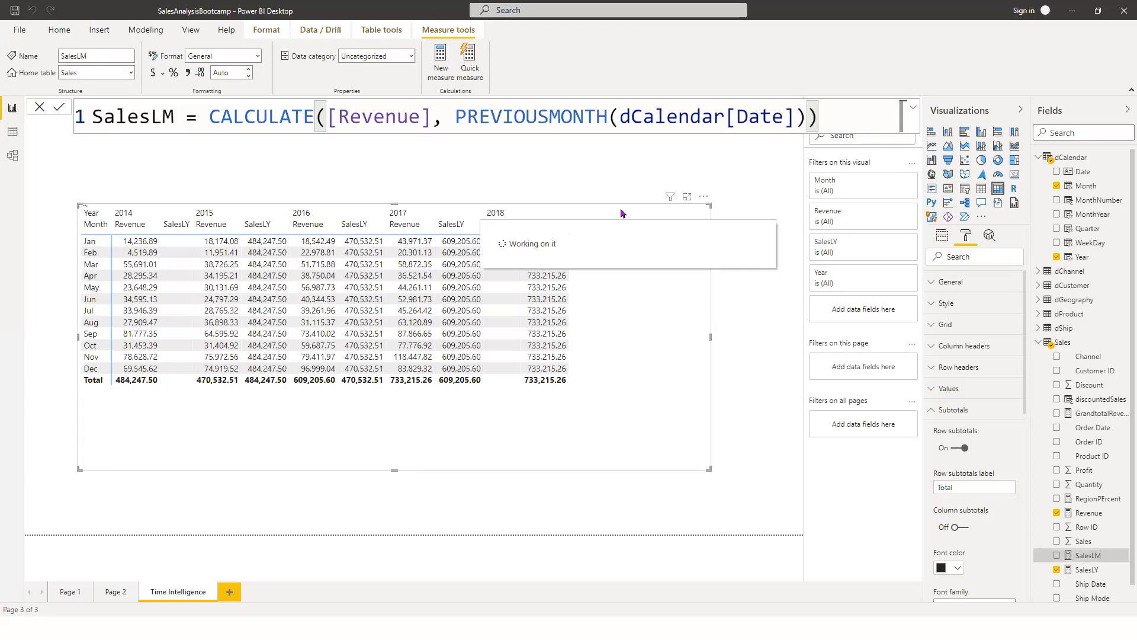
- Collapse the formula bar, add SalesLM to the matrix values, and remove SalesLY from the matrix
click(914, 110)
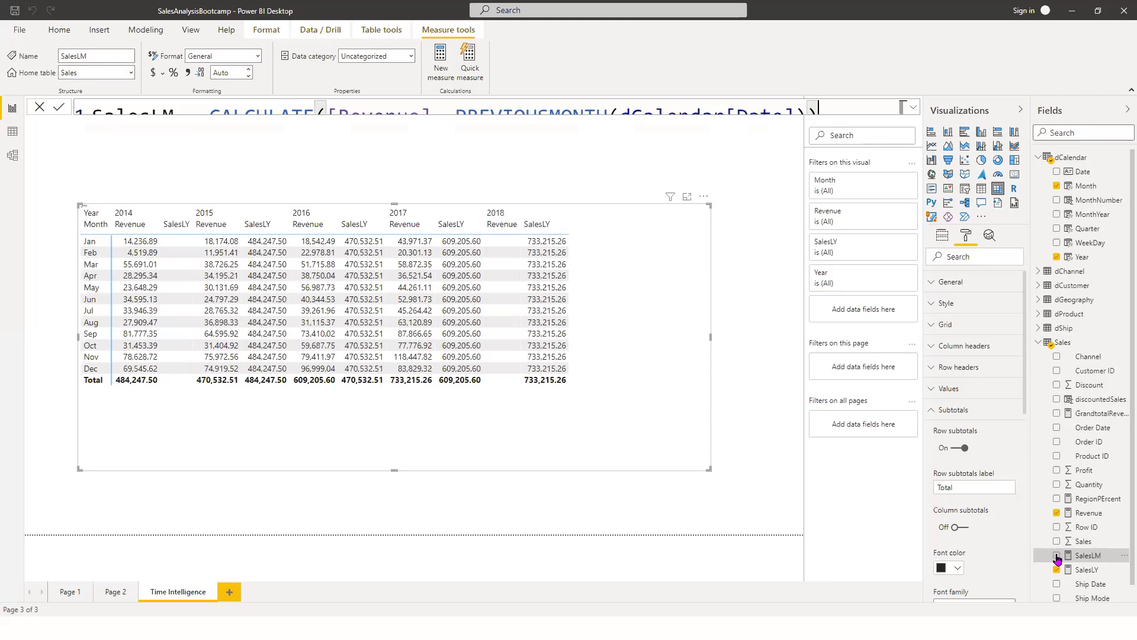
click(1057, 557)
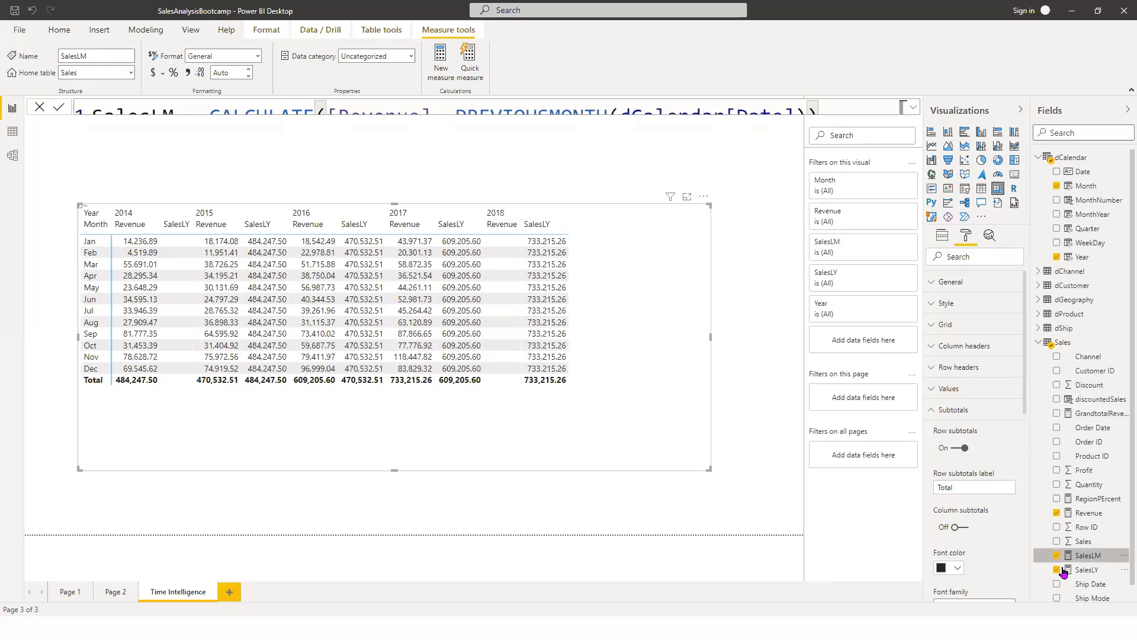
click(1070, 575)
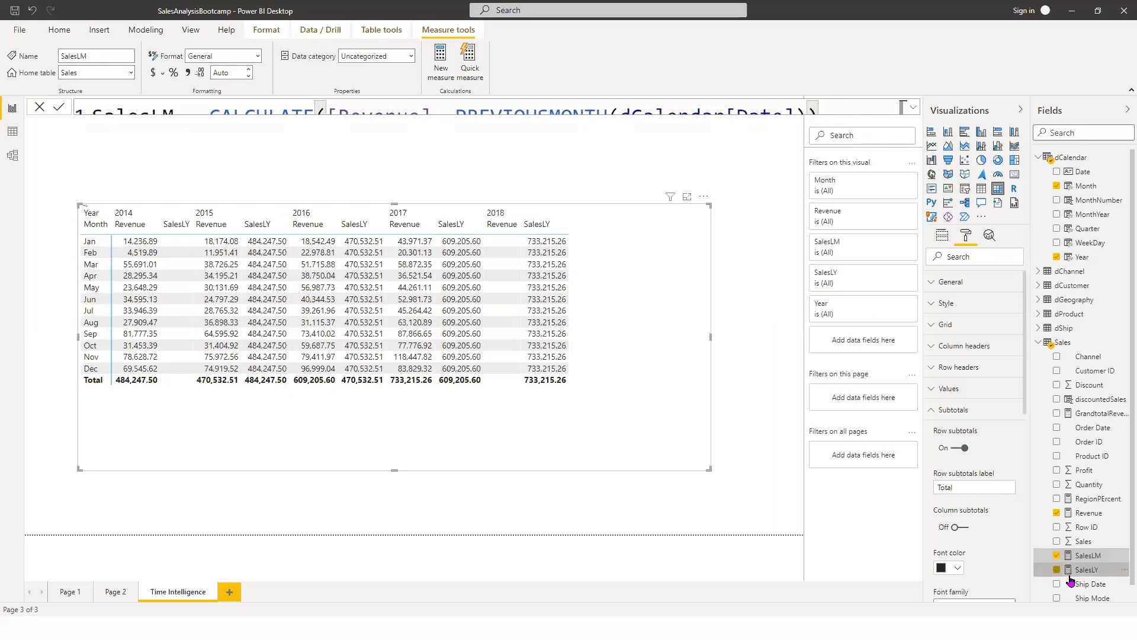
click(1059, 573)
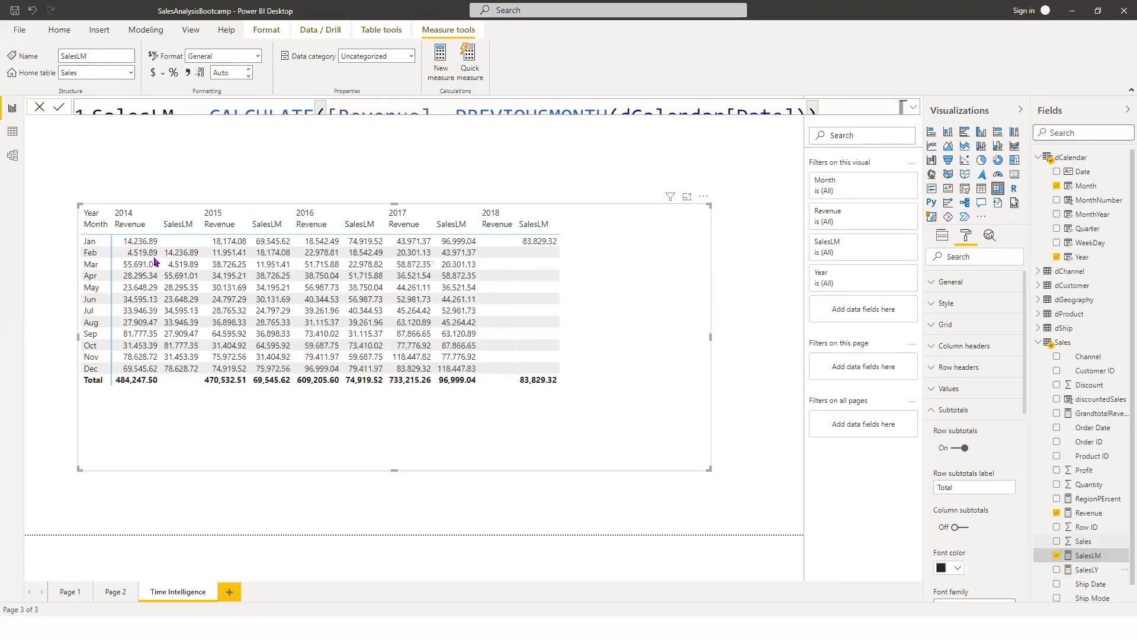
- Compare the 2014 SalesLM values with the preceding month's Revenue in the matrix, using temporary pen marks to link them
click(179, 257)
click(181, 266)
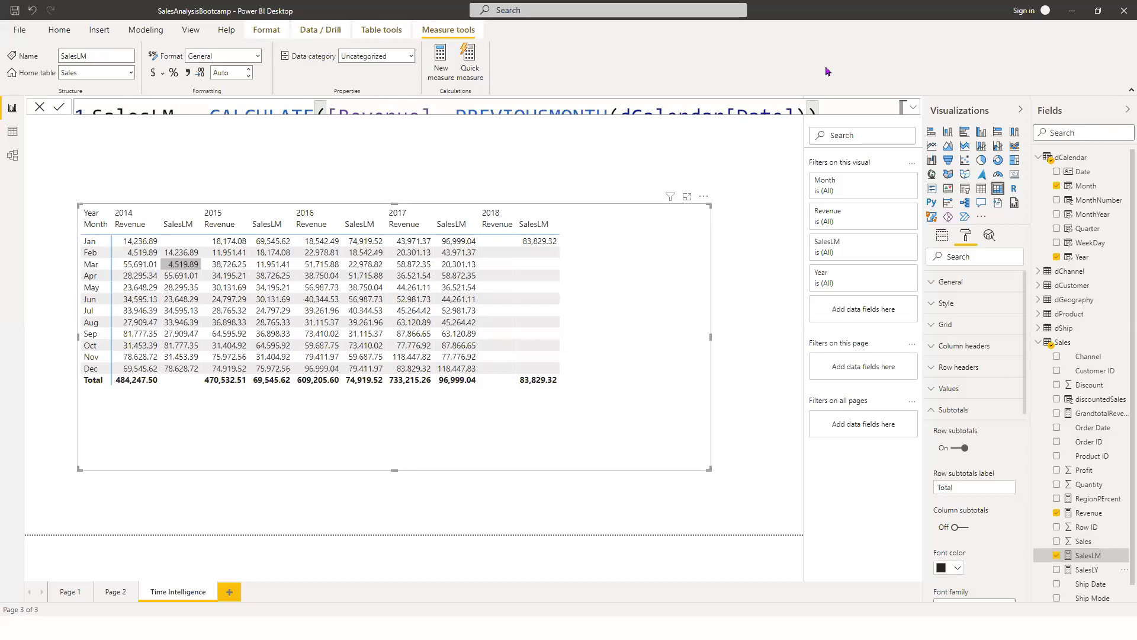
drag(157, 238, 174, 248)
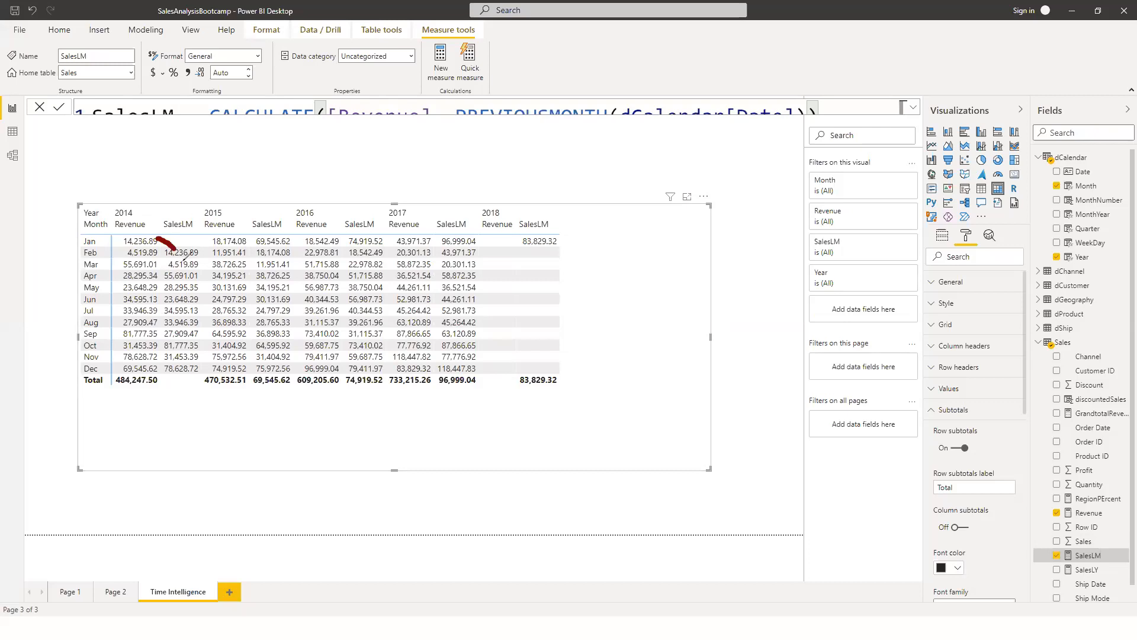
mouse_move(146, 250)
mouse_down()
mouse_move(179, 265)
mouse_move(163, 296)
mouse_up()
drag(152, 356, 157, 380)
key(Escape)
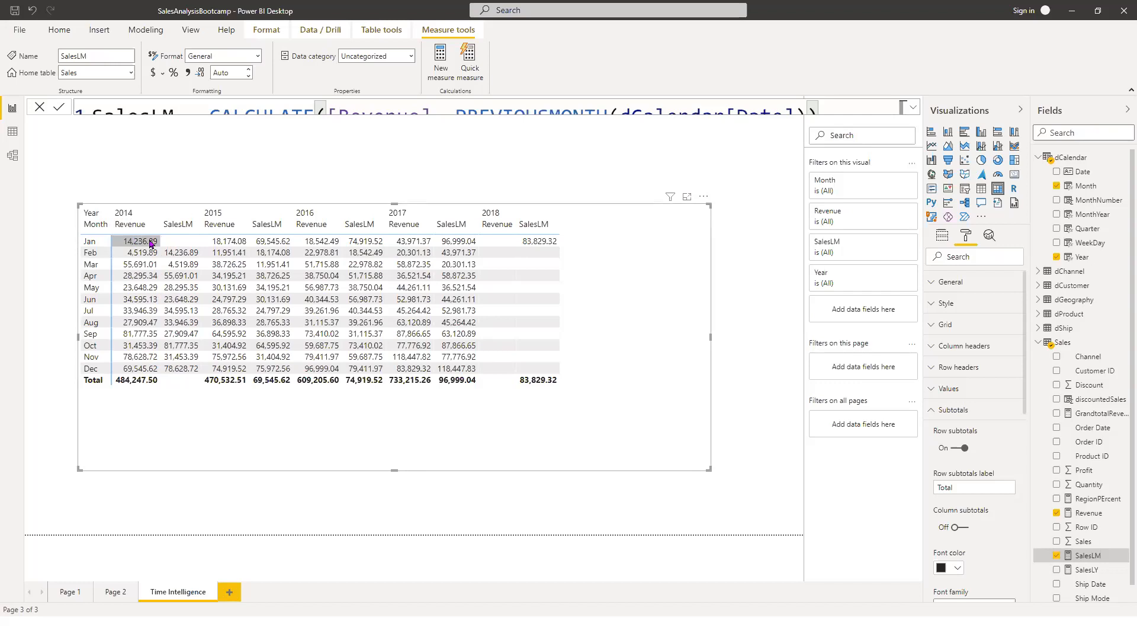
- Switch to the DEMO slide, tick the last year and last month sales item and Year on Year Growth, and return to Power BI Desktop
key(alt+Tab)
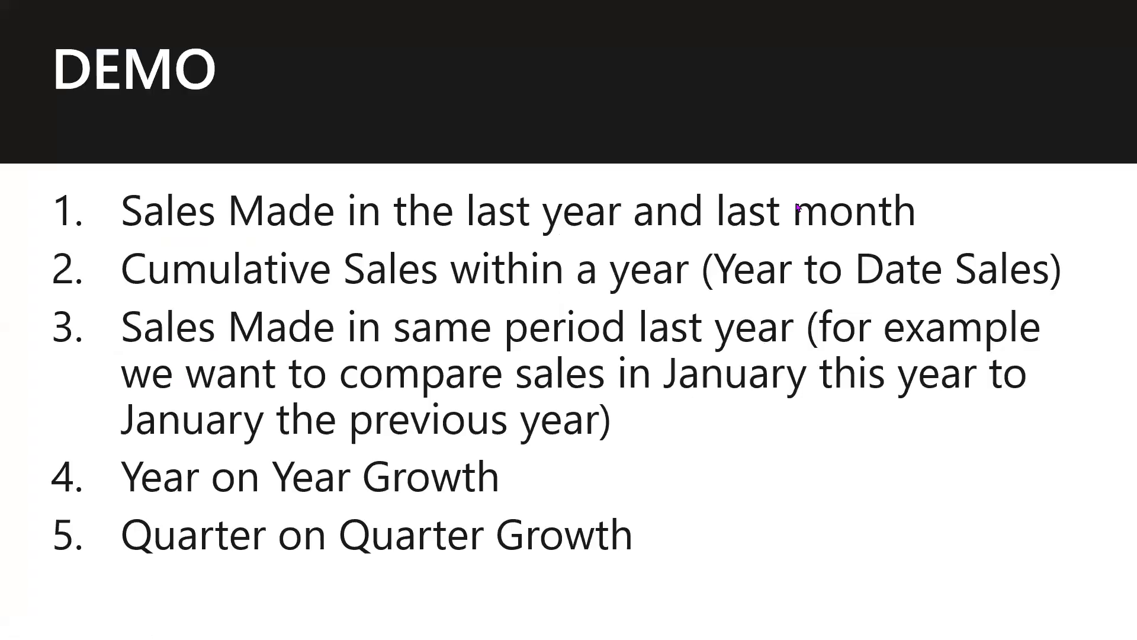
mouse_move(914, 200)
mouse_down()
mouse_move(958, 242)
mouse_move(1043, 159)
mouse_up()
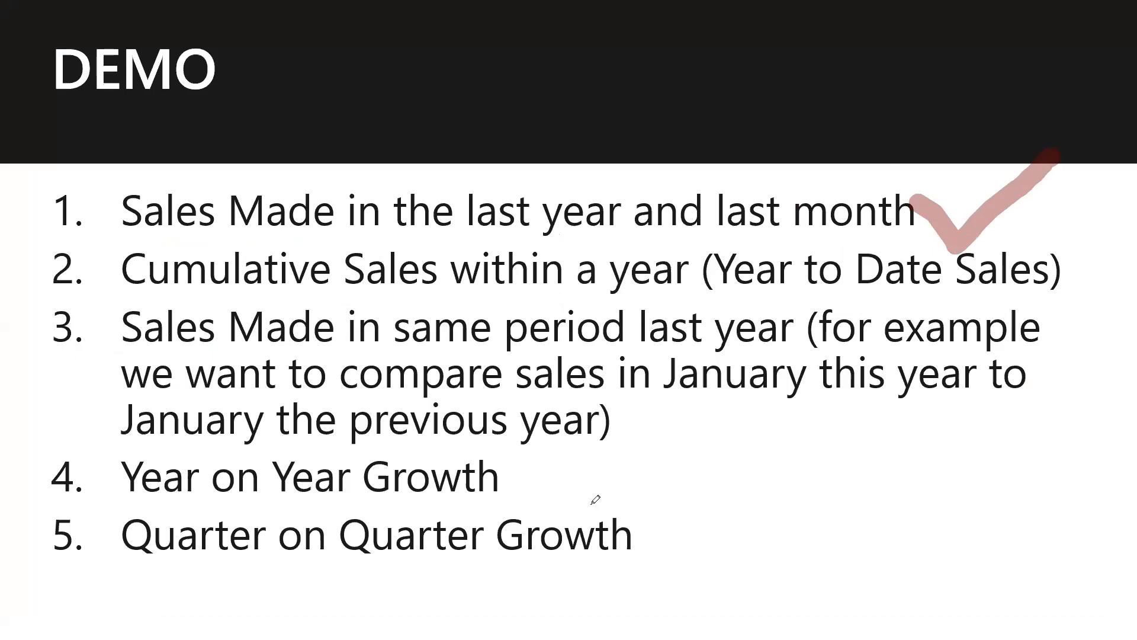
mouse_move(581, 472)
mouse_down()
mouse_move(597, 510)
mouse_move(696, 452)
mouse_up()
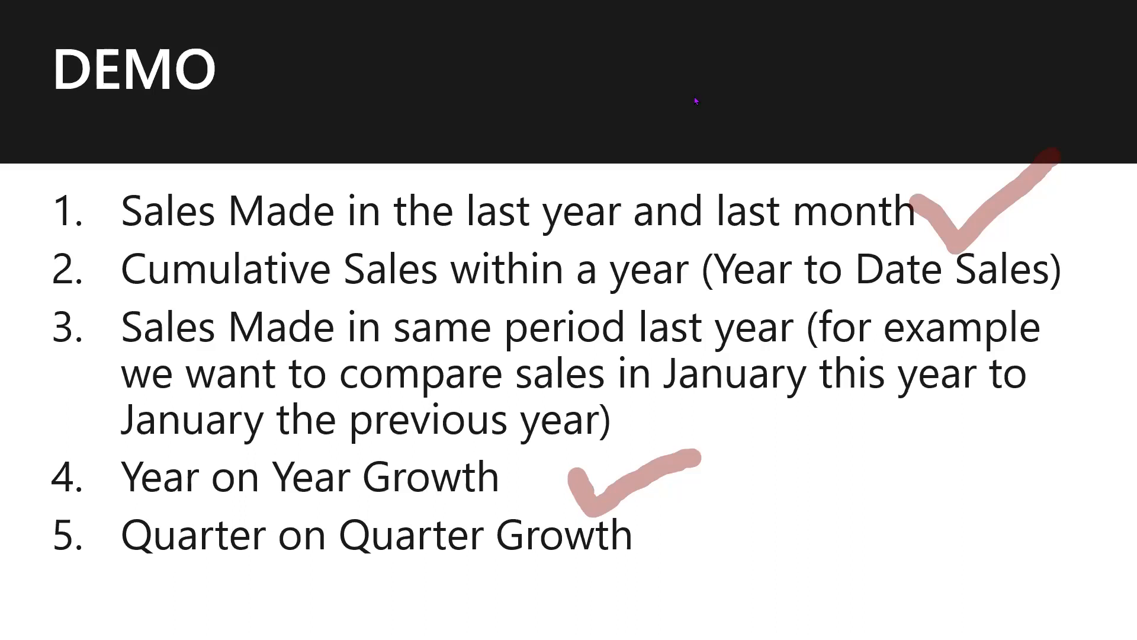
key(alt+Tab)
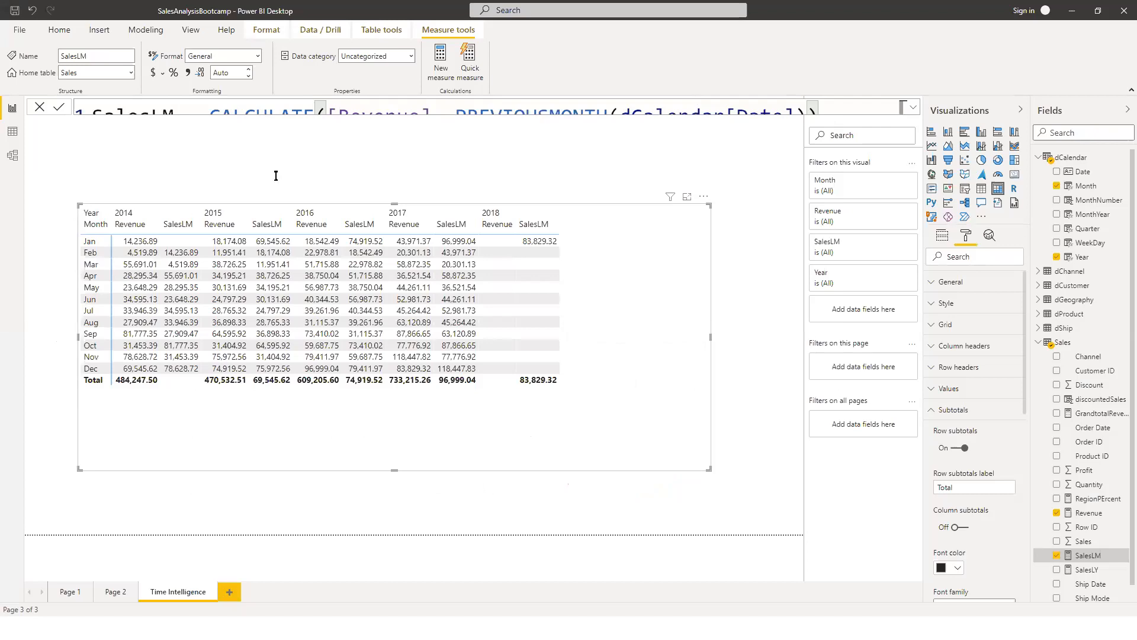
- Add a screen text annotation above the matrix reading "YoY% = Current-PRevious)"
click(359, 157)
text(Y)
text(o)
text(Y)
text(%)
text( =)
text(Furr)
key(BackSpace)
key(BackSpace)
key(BackSpace)
key(BackSpace)
text(Currn)
key(BackSpace)
text(ent-PRevious))
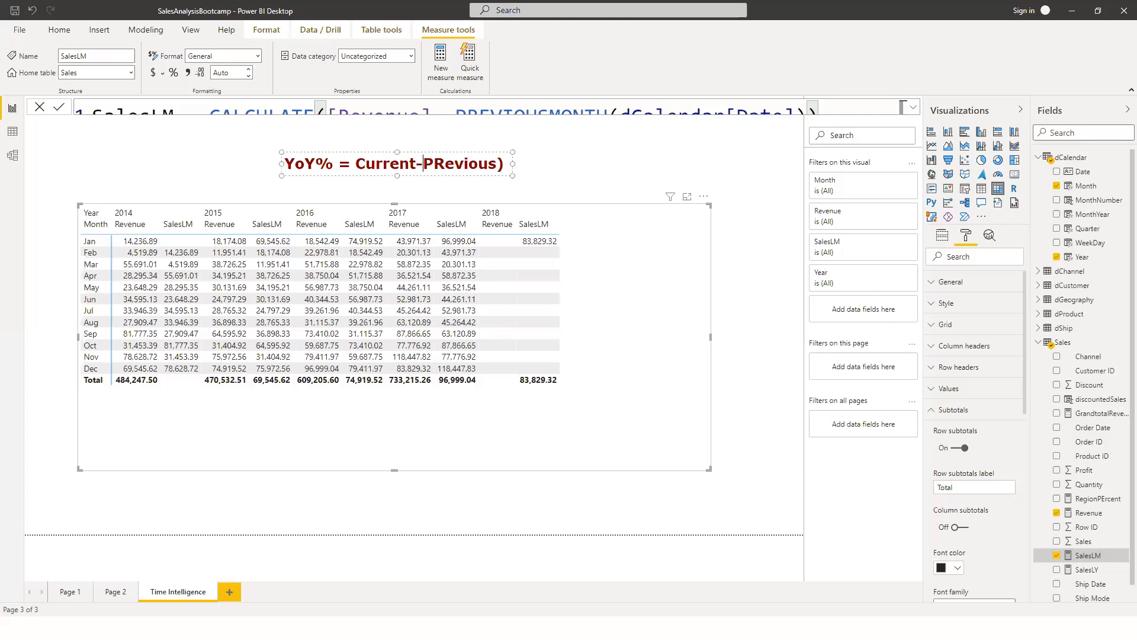
- Add the missing opening parenthesis before Current in the YoY% annotation and append "/(Previous)" as the divisor
click(357, 163)
text(()
text(/)
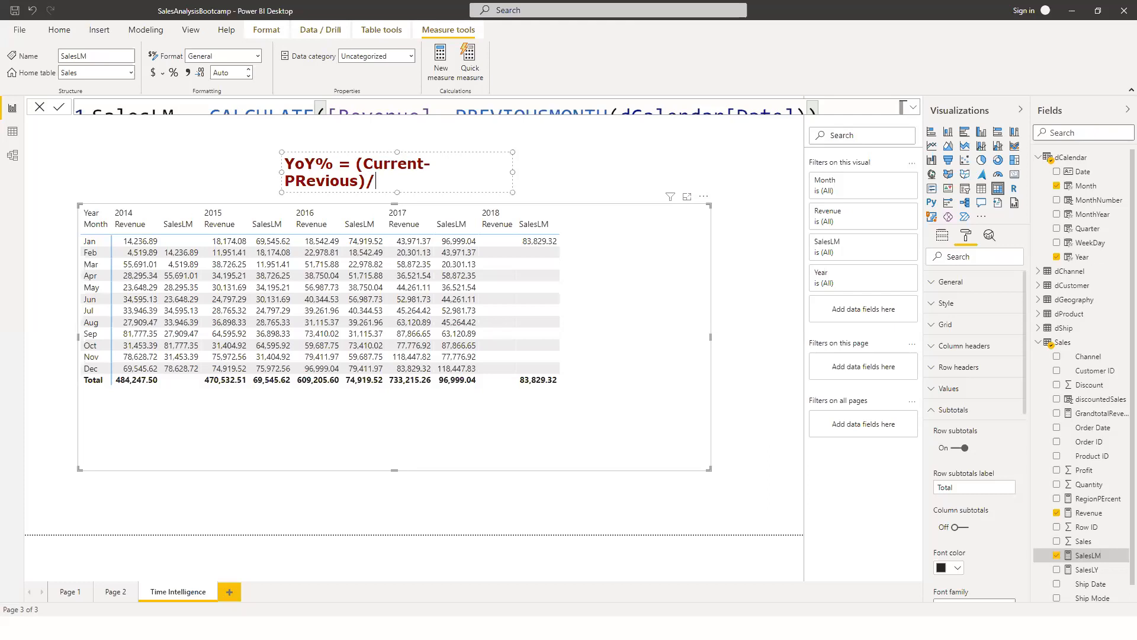
text((Previous))
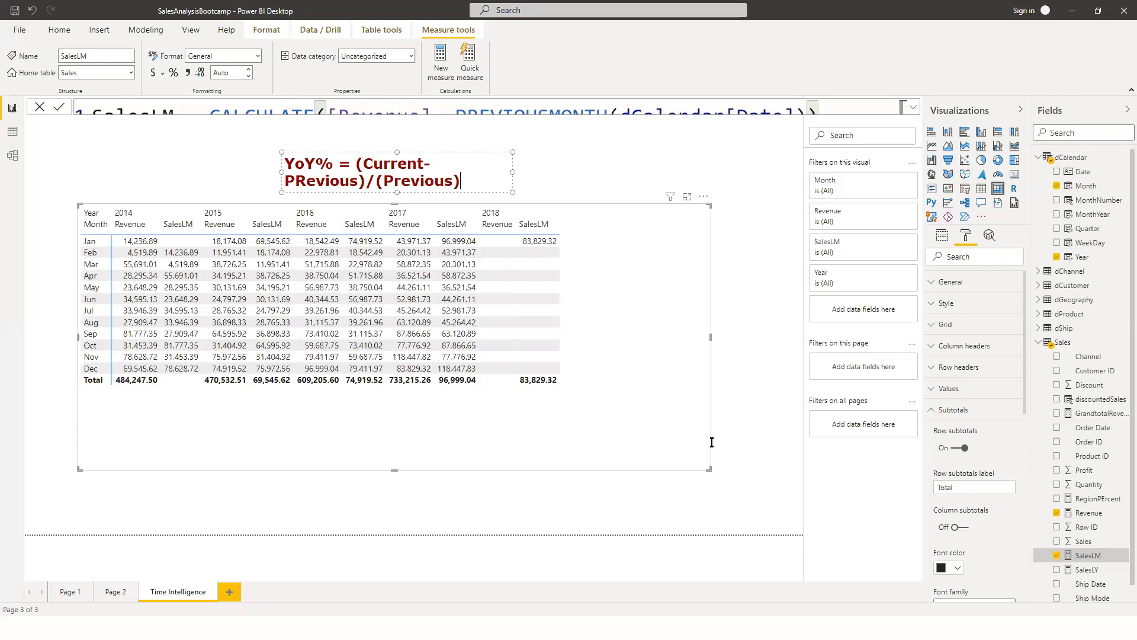
click(704, 291)
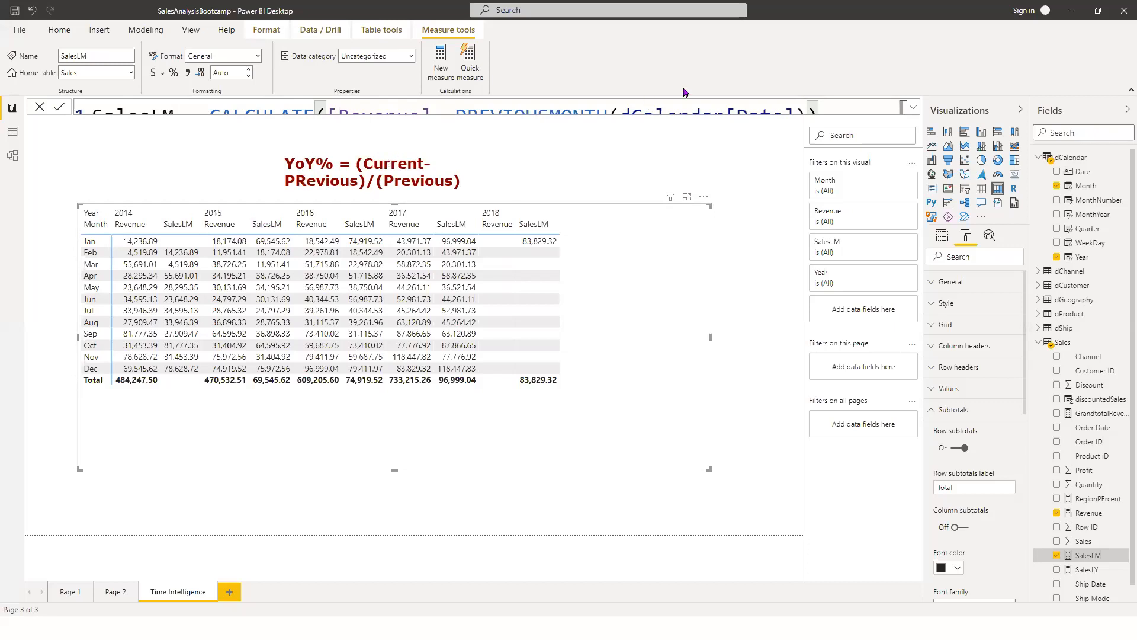
- Add a second text annotation beside the YoY% formula reading "mom = (CurrentMonth - previous Month)/Previous Month"
click(550, 157)
text(mom = CurrentMonth - prev)
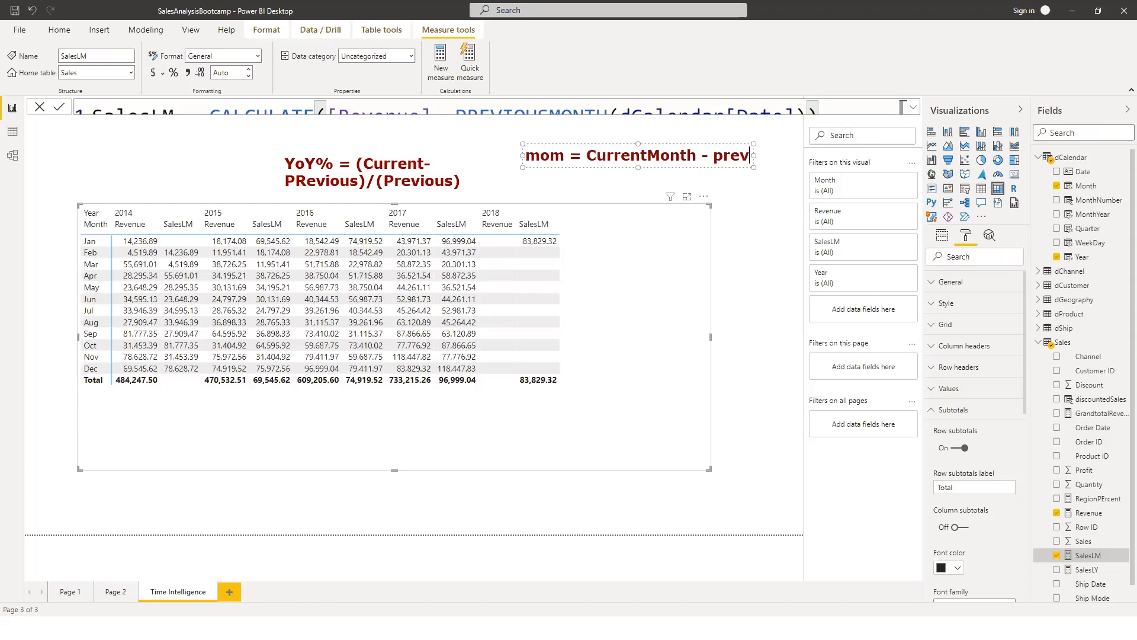
text(ious Month)
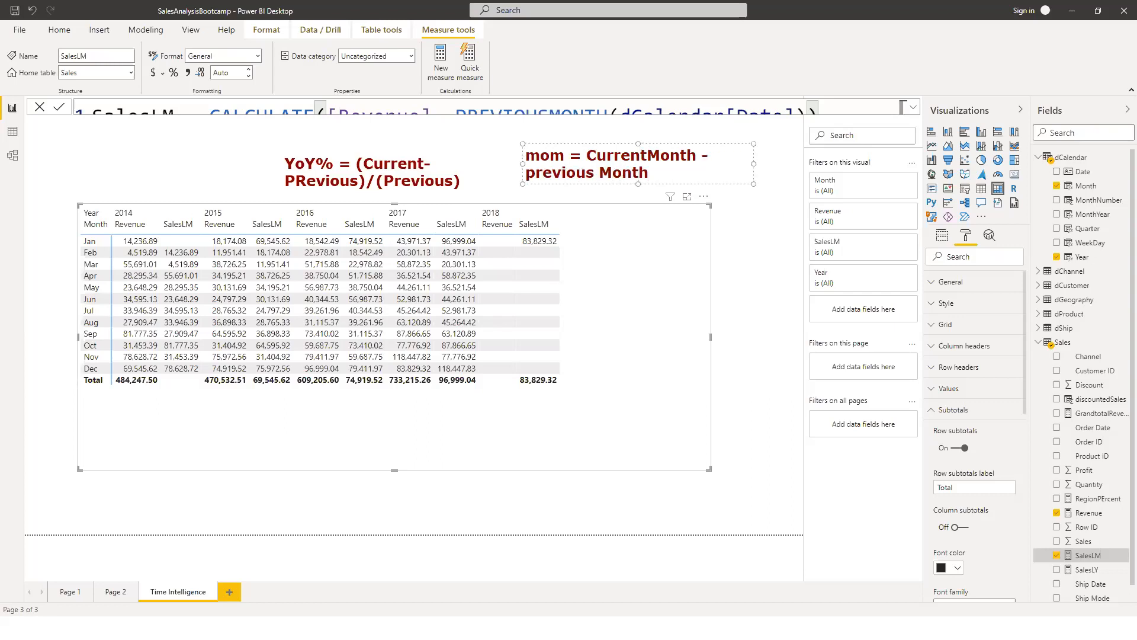
text())
click(584, 157)
text(()
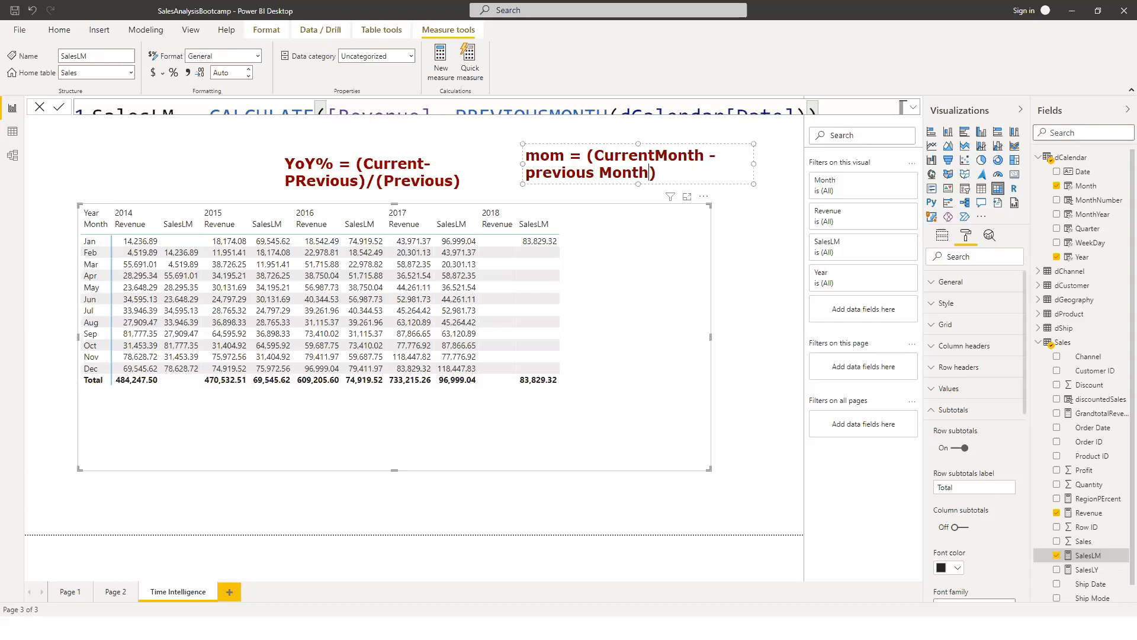
text(/Previous Month)
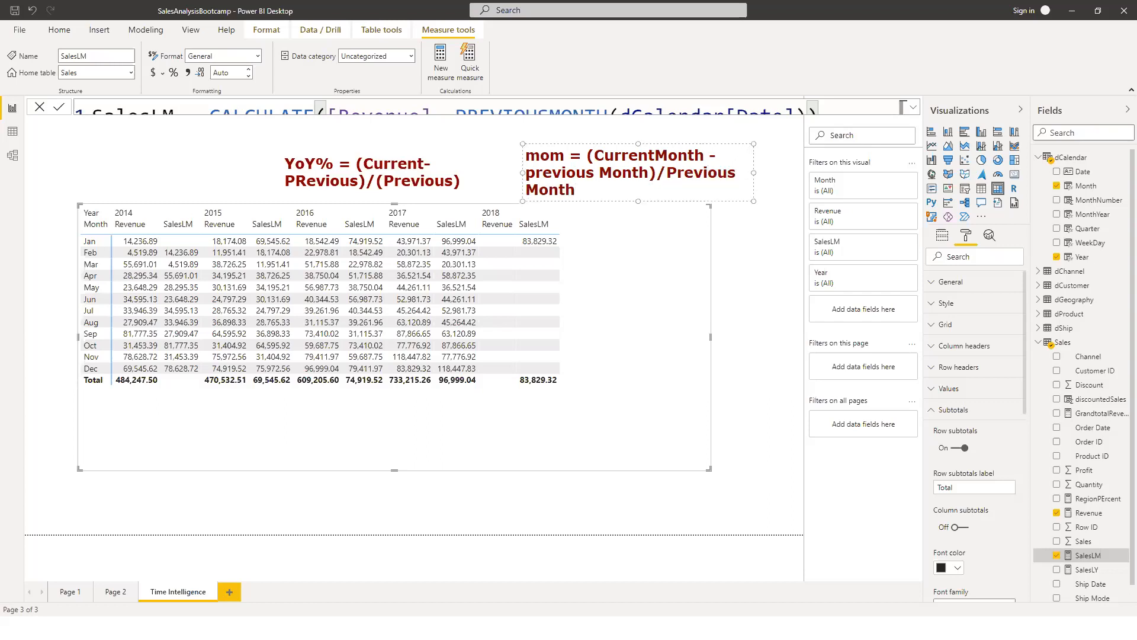
click(720, 303)
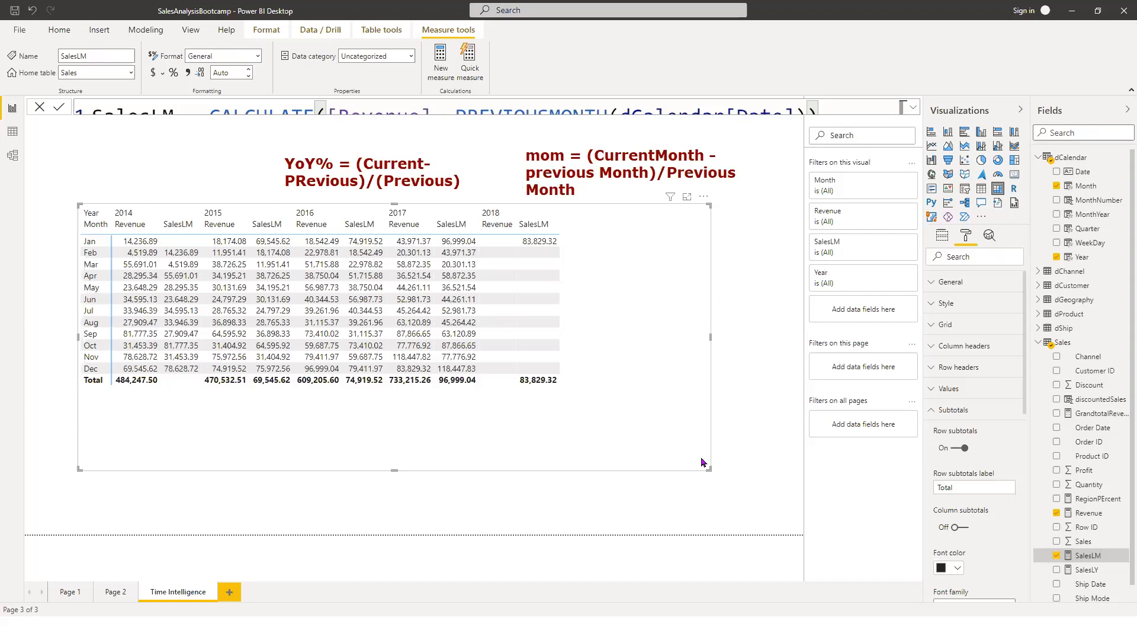
- Reduce the matrix's height slightly from its lower corner and deselect it on the canvas
drag(709, 469, 708, 445)
drag(729, 401, 731, 411)
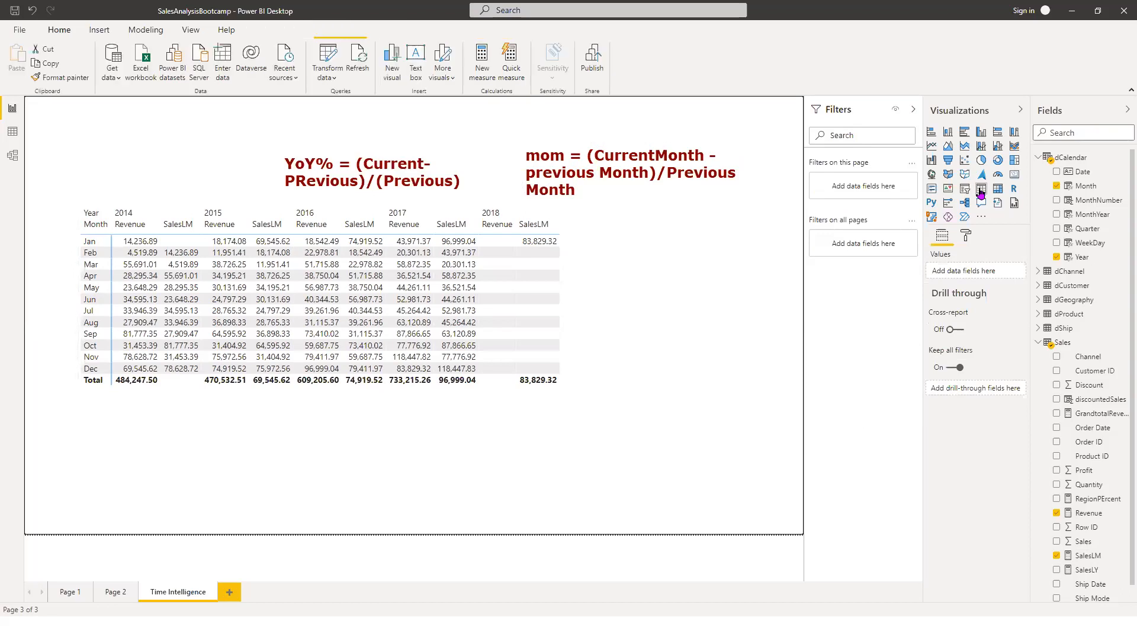
- Add a table visual below the matrix showing Year, Revenue and SalesLY
click(981, 189)
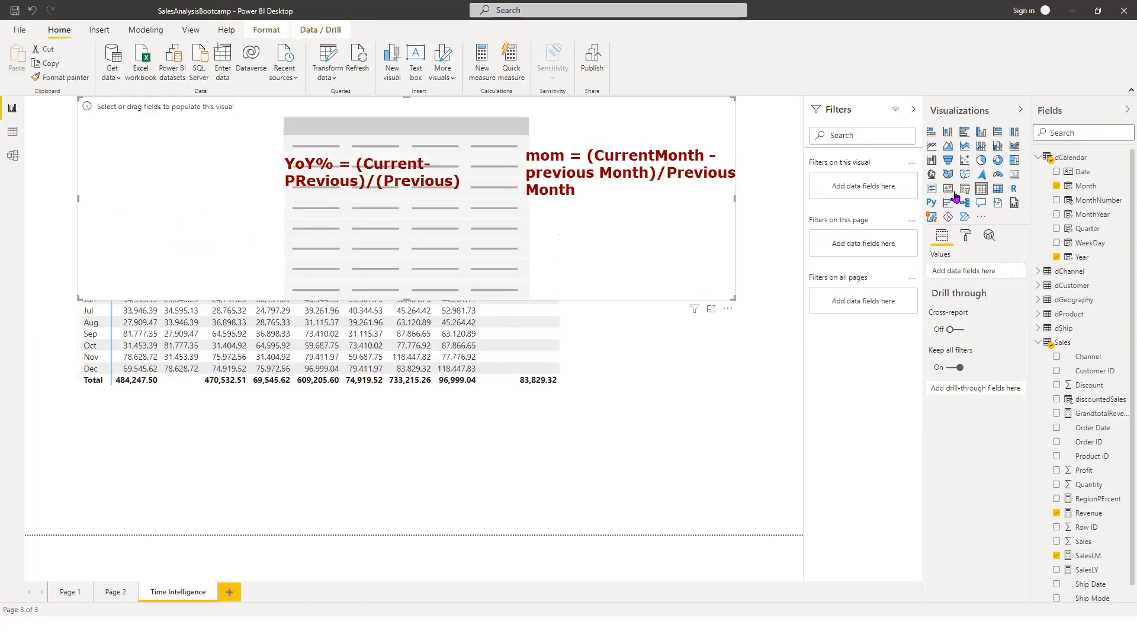
drag(732, 299, 296, 500)
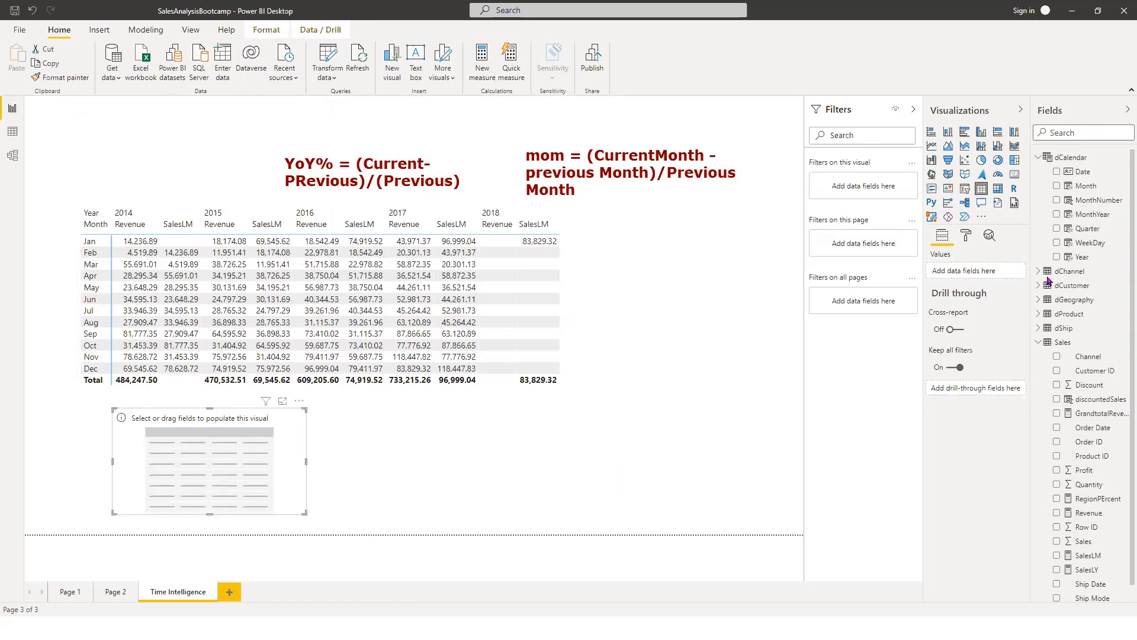
click(1056, 257)
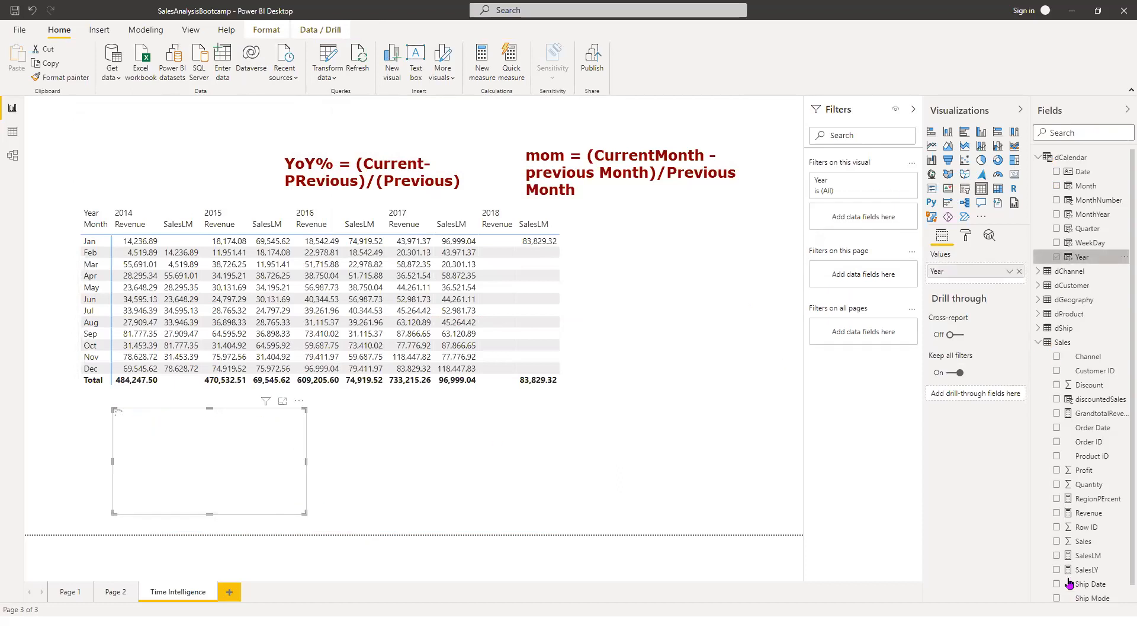
click(1058, 513)
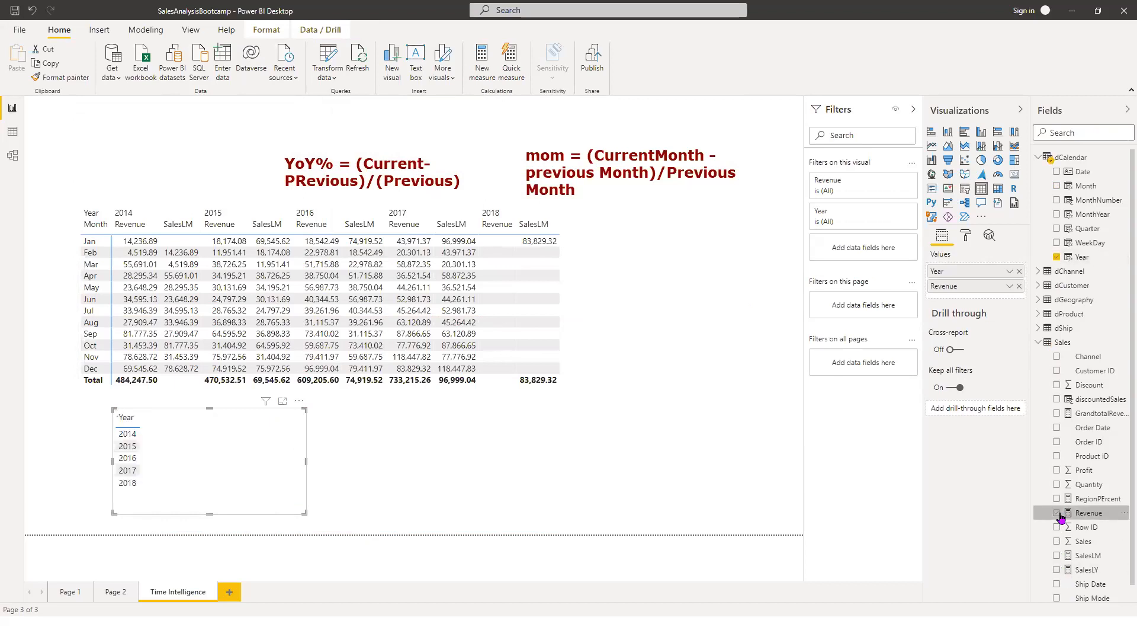
scroll(1060, 570, down, 1)
click(1058, 552)
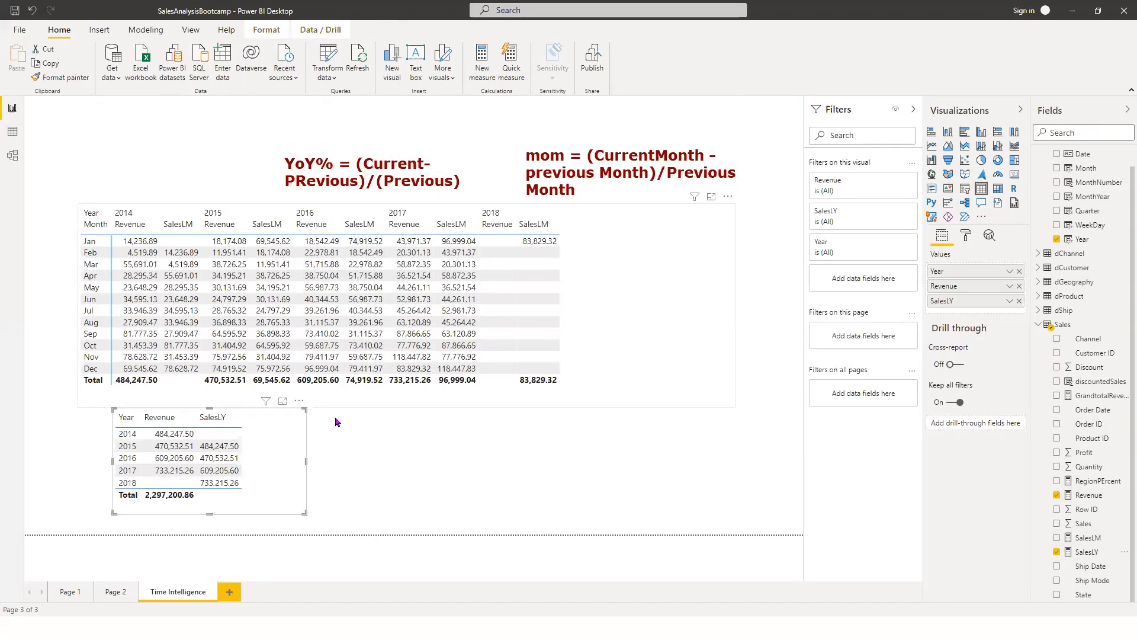
- Enlarge the new Year table, mainly in width, and deselect it on the canvas
drag(307, 516, 365, 521)
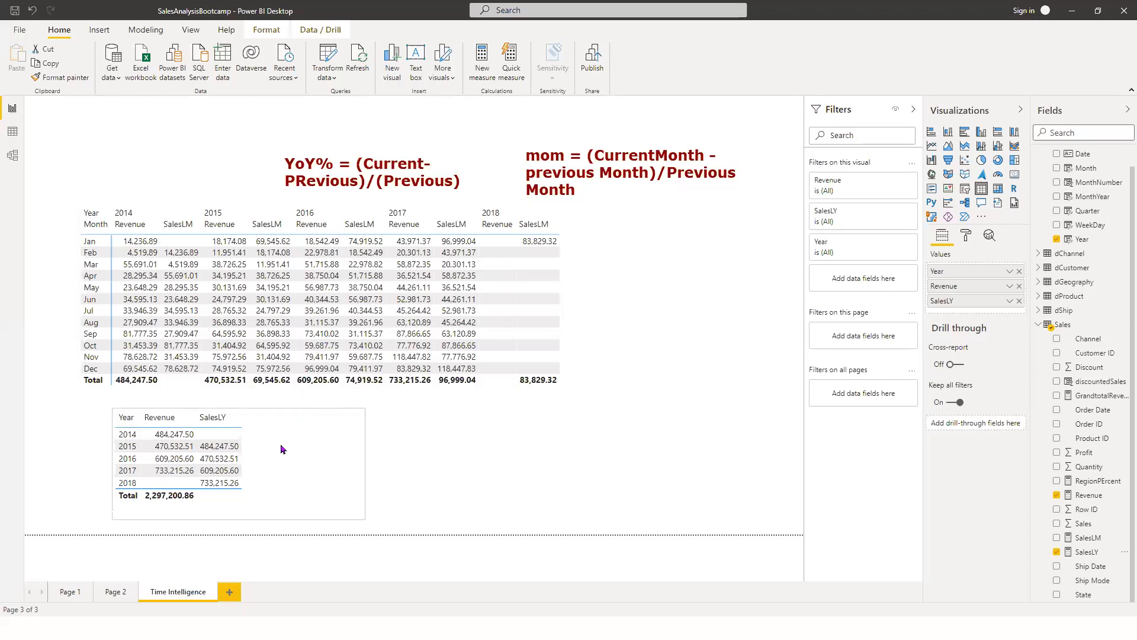
click(164, 447)
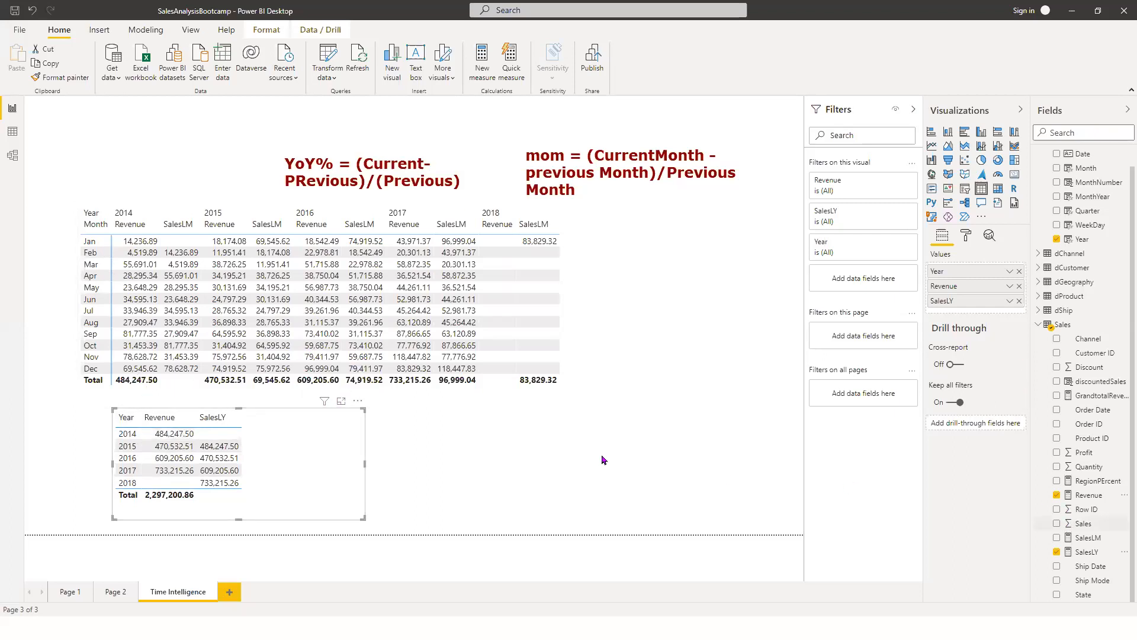
click(622, 424)
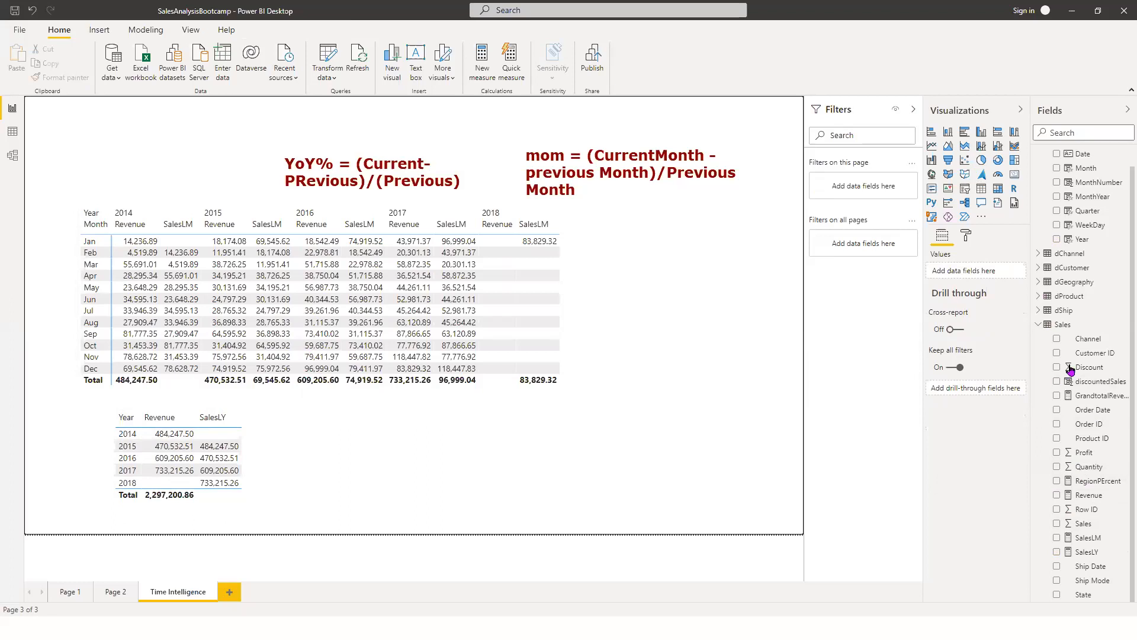
- Select the Sales table, view its context options and draw a screen annotation arrow pointing to the New measure command
click(1085, 327)
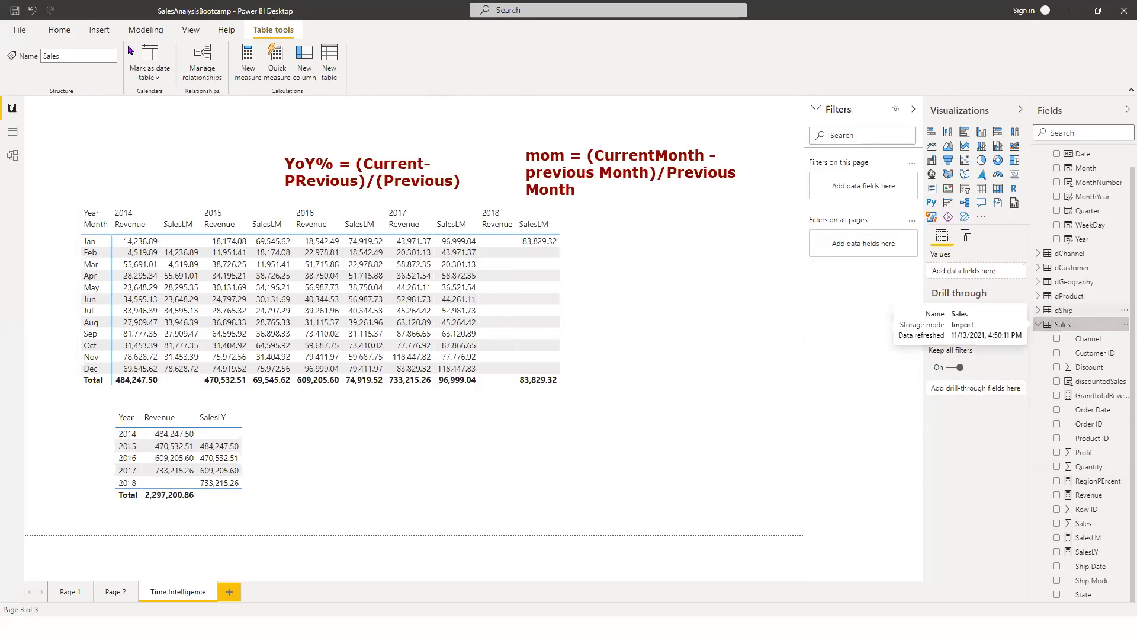
click(65, 35)
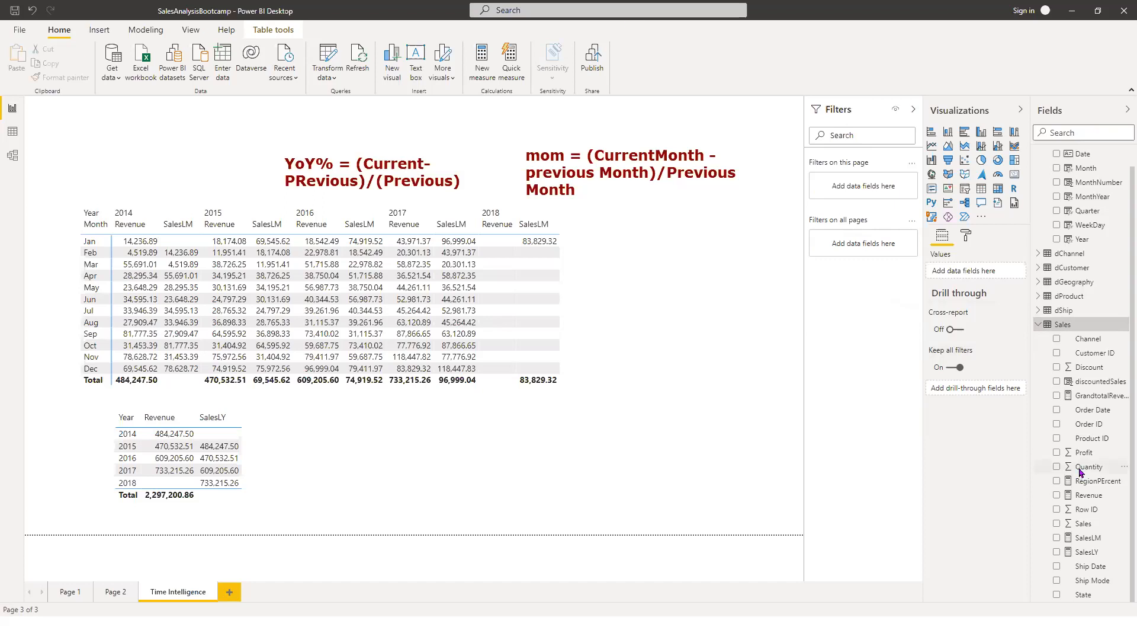
right_click(1059, 306)
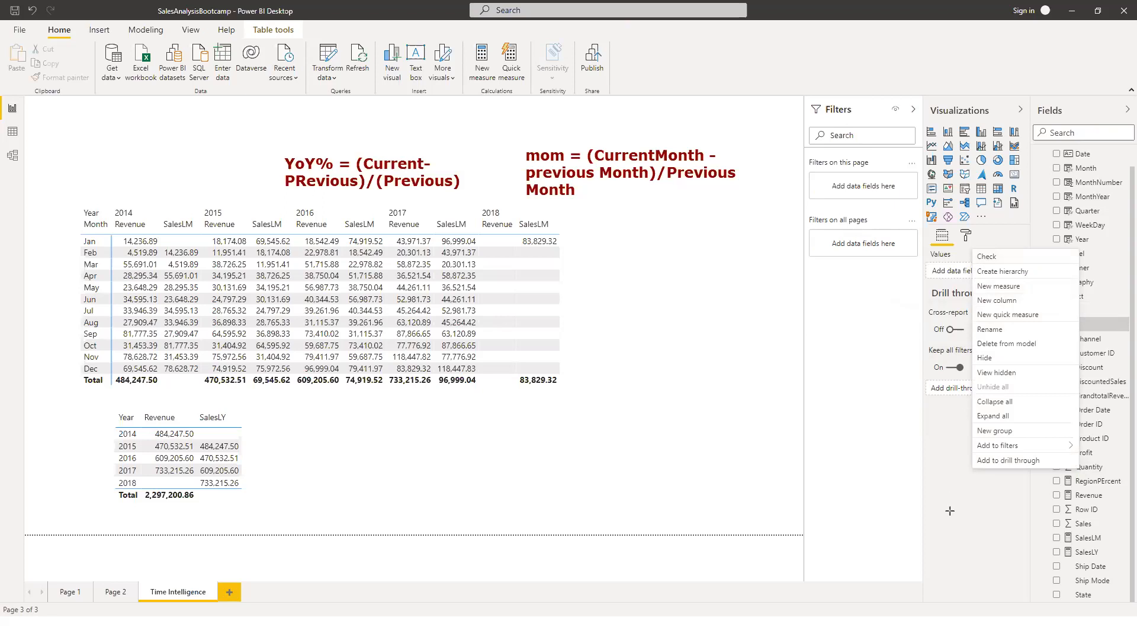
mouse_move(951, 511)
mouse_down()
mouse_move(532, 71)
mouse_move(496, 72)
mouse_up()
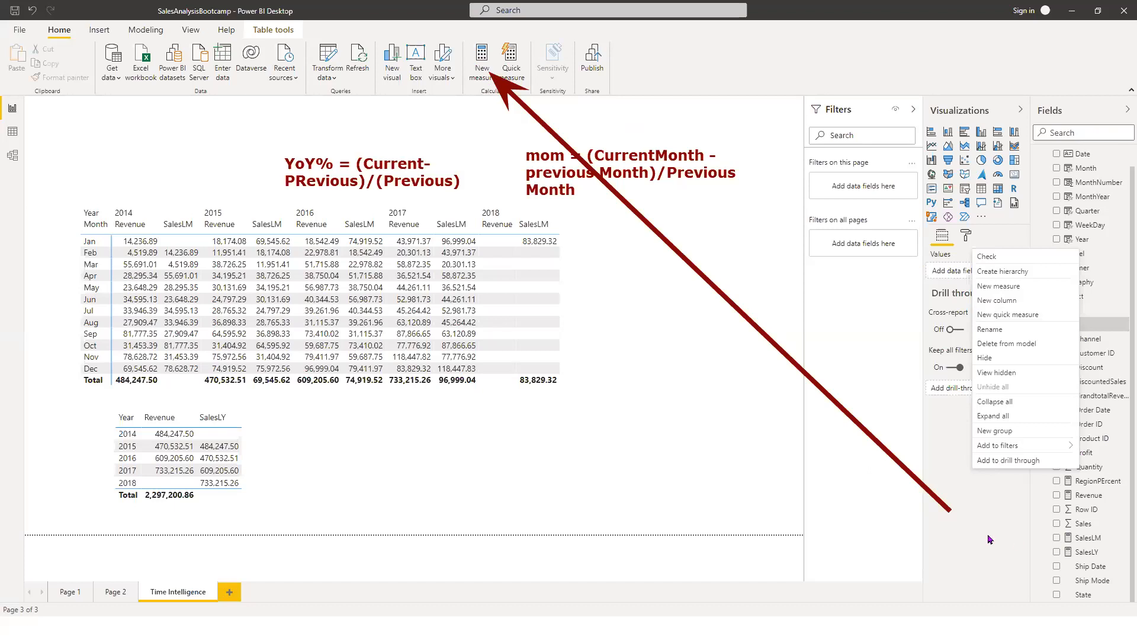
click(1075, 489)
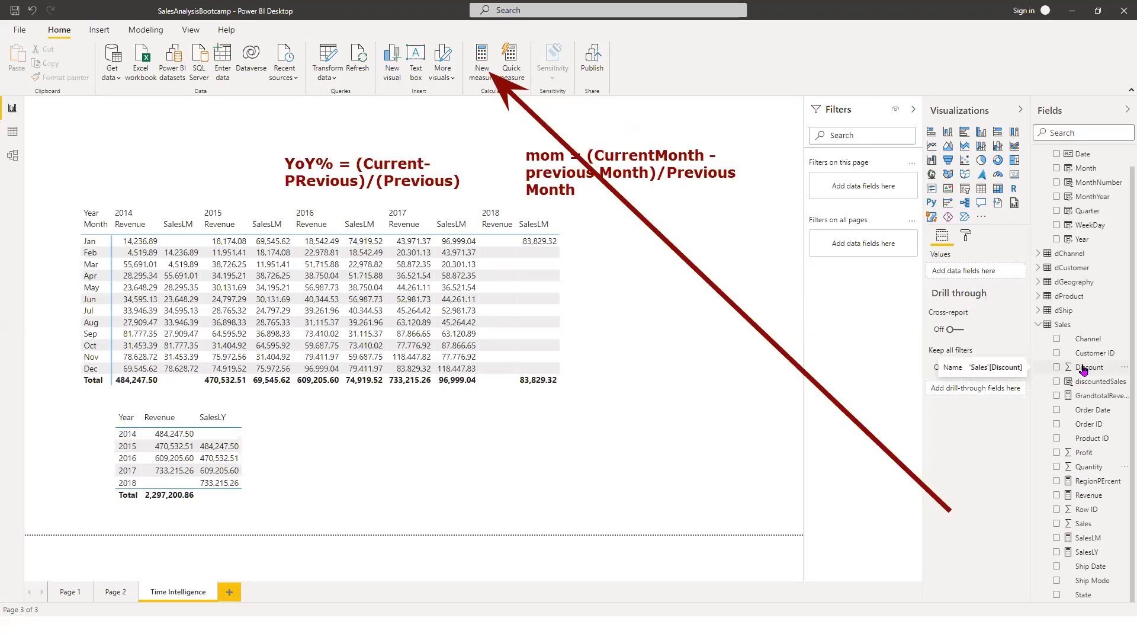
- Start a new measure in the Sales table named YoY% and begin its formula with DIVIDE(
scroll(1078, 181, up, 1)
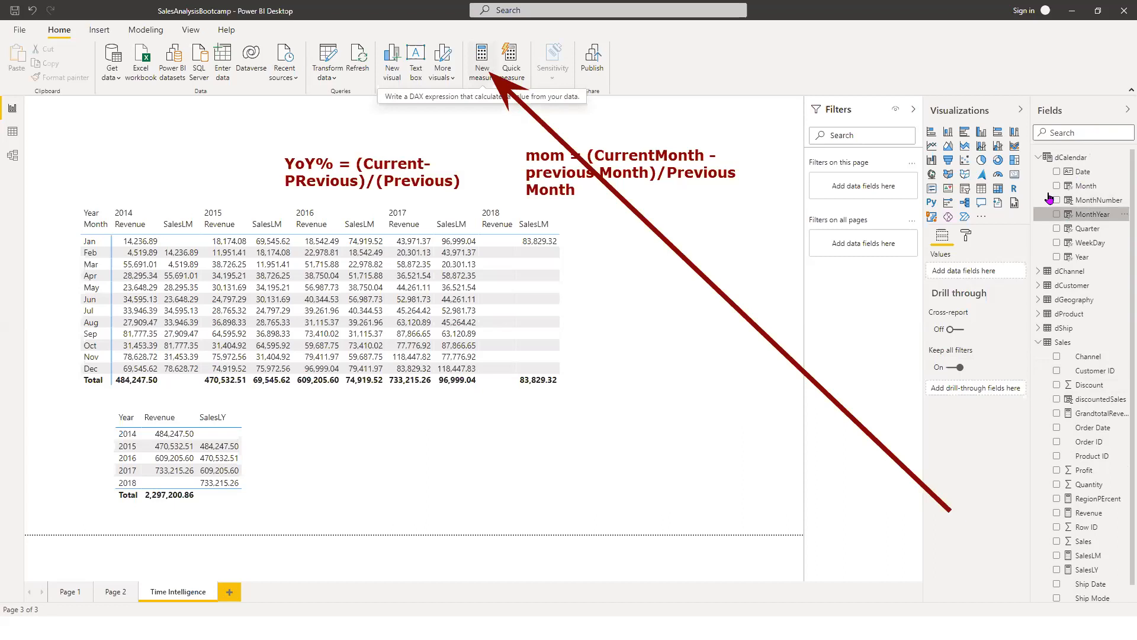
click(1089, 455)
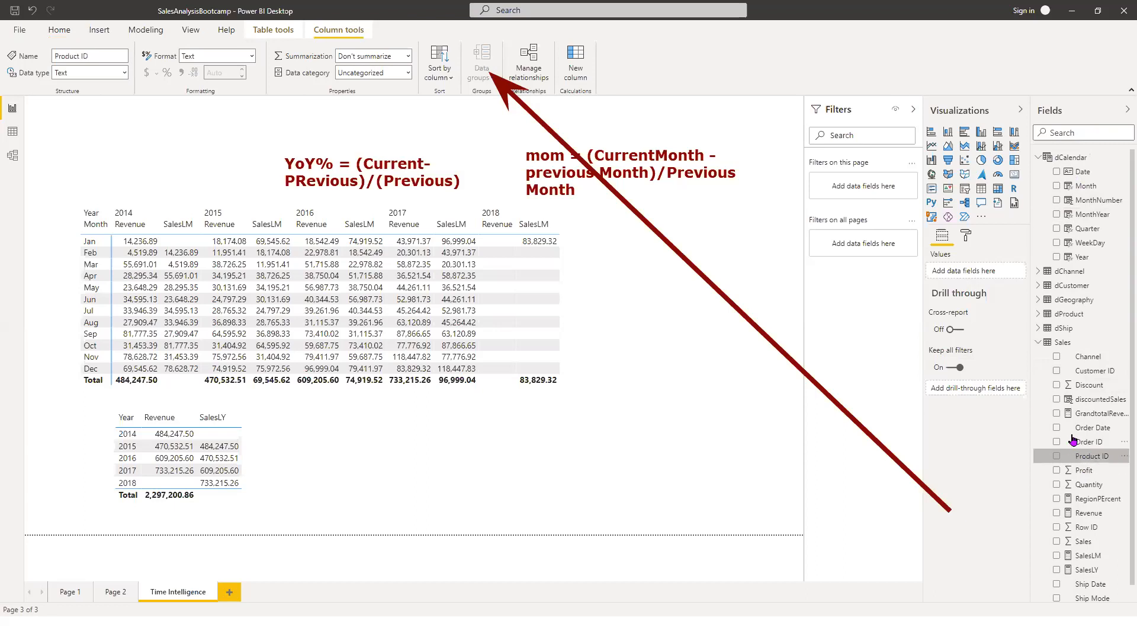
click(1070, 343)
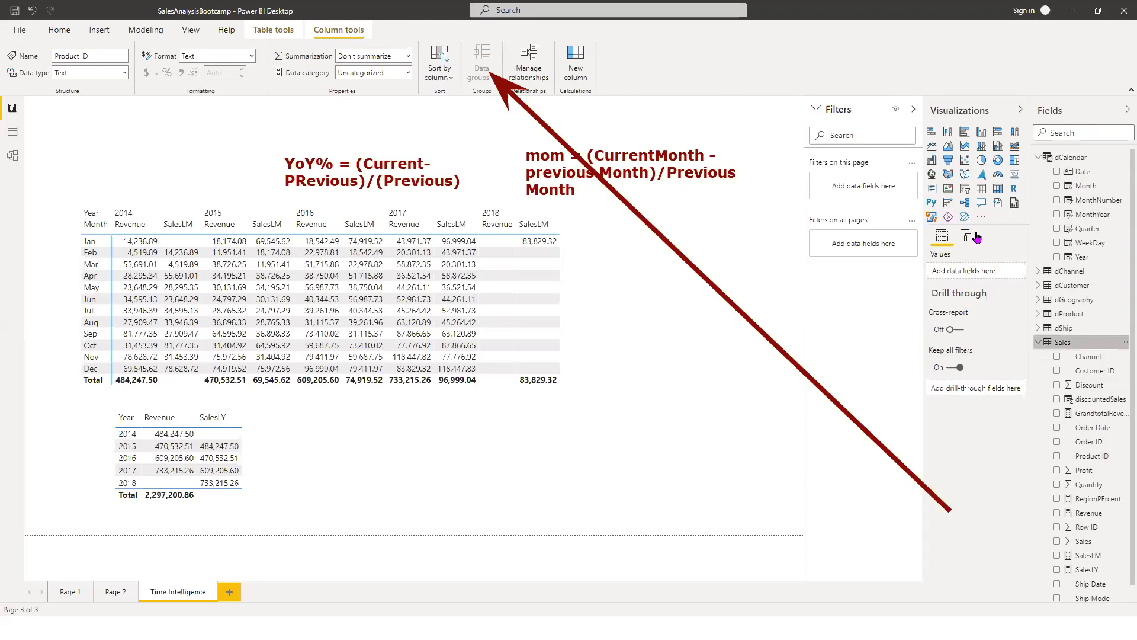
click(68, 33)
click(482, 66)
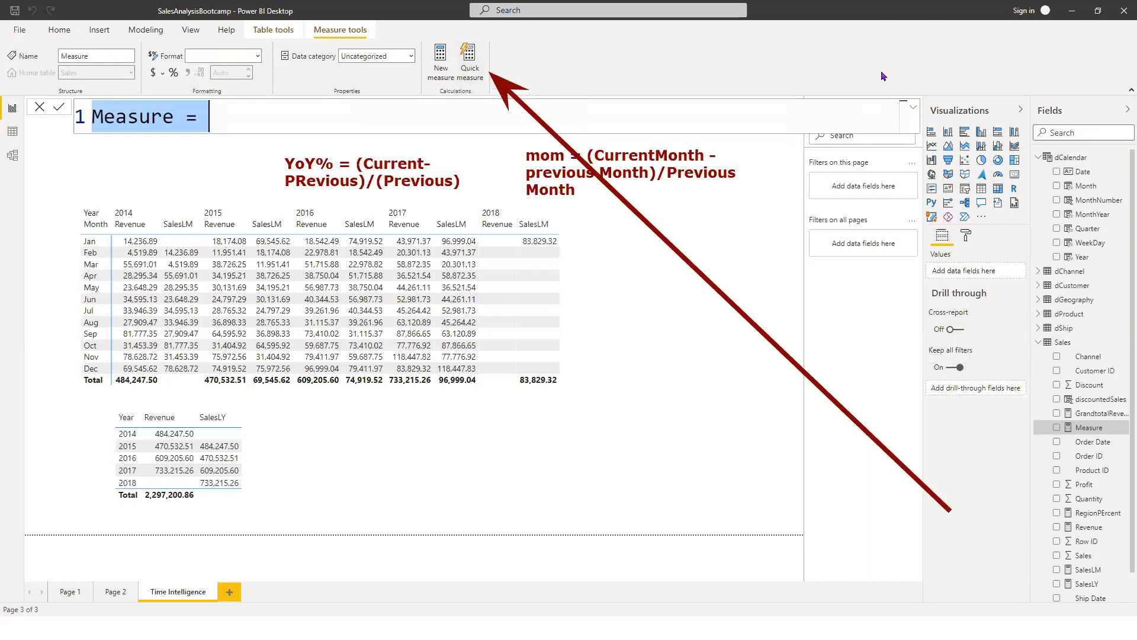
text(Y)
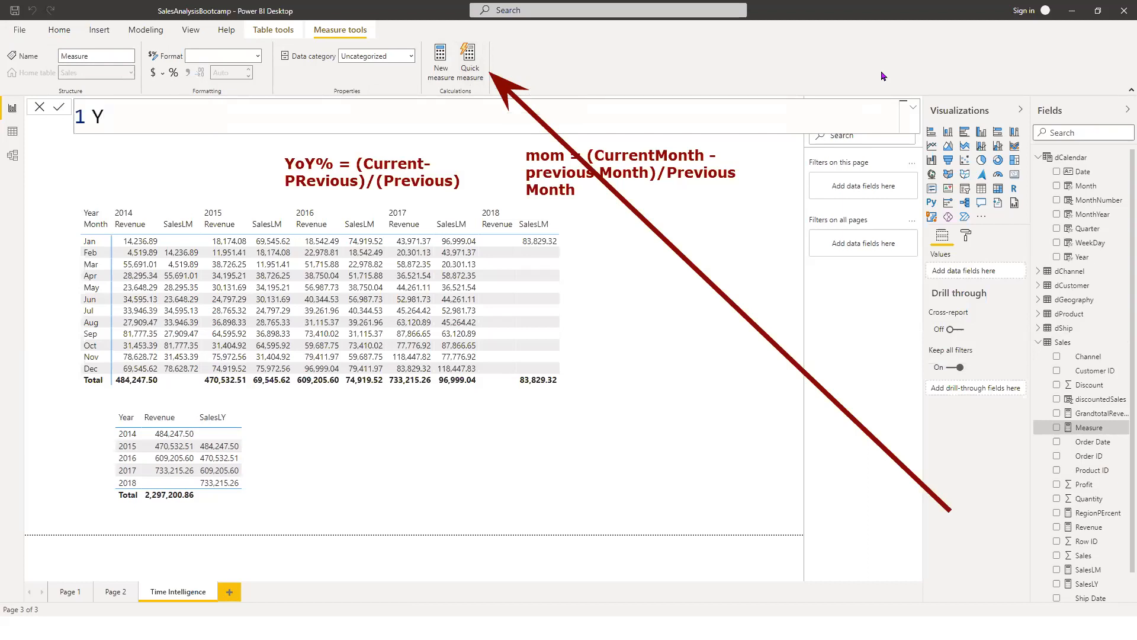
text(oY% =)
text(DI)
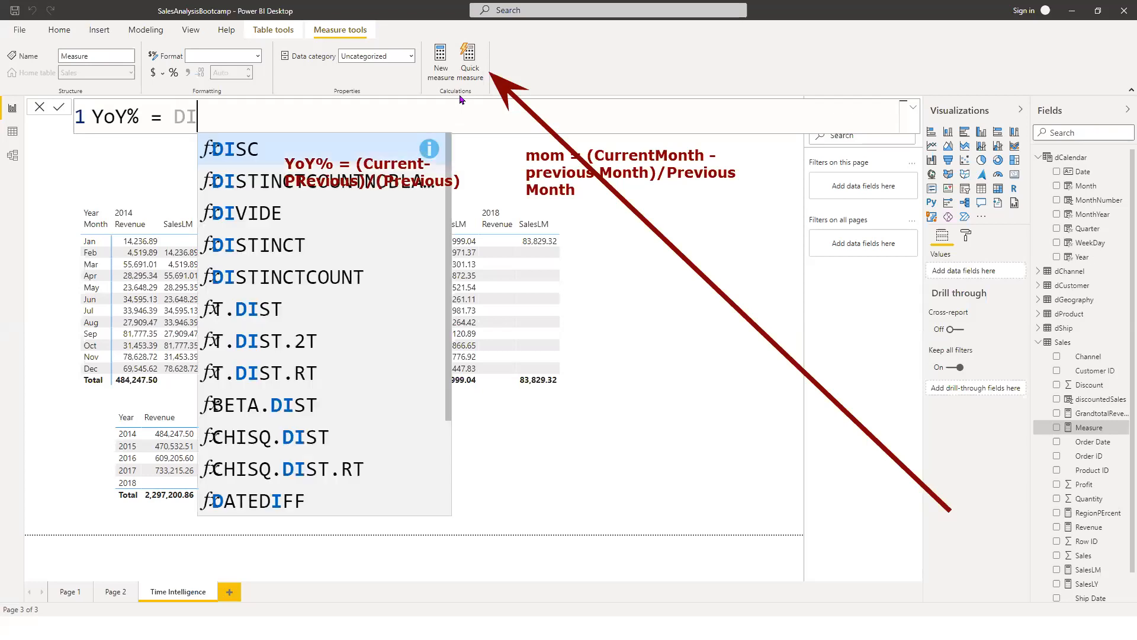
text(VIDE()
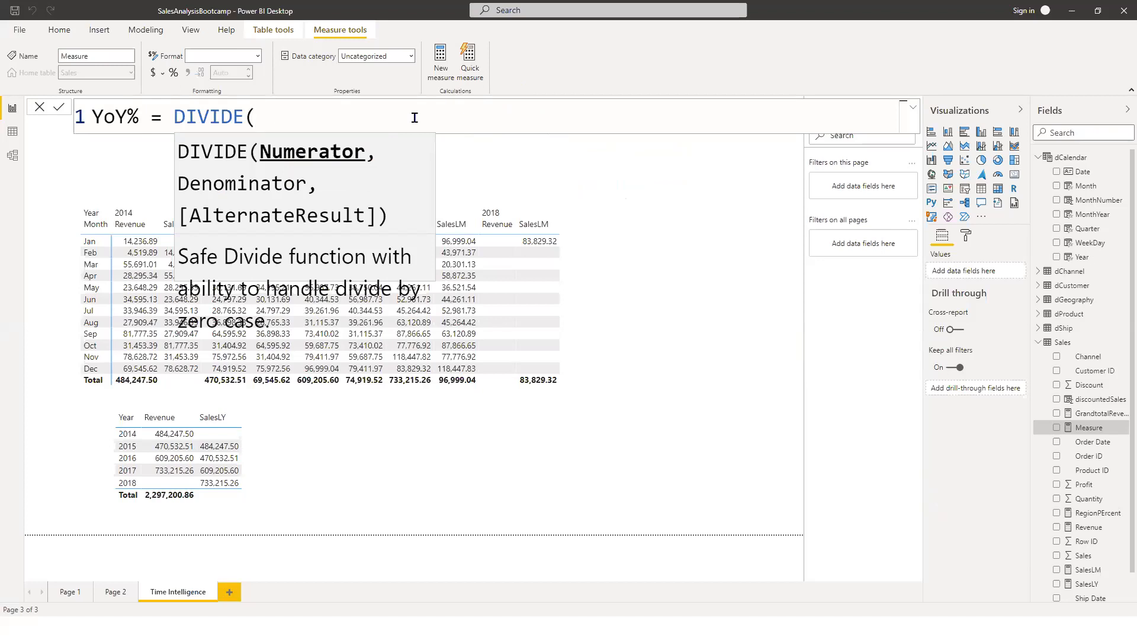
- Enter [Revenue]-[SalesLY] as the numerator of the YoY% measure's DIVIDE function
text(Curr)
key(BackSpace)
key(BackSpace)
key(BackSpace)
key(BackSpace)
text([)
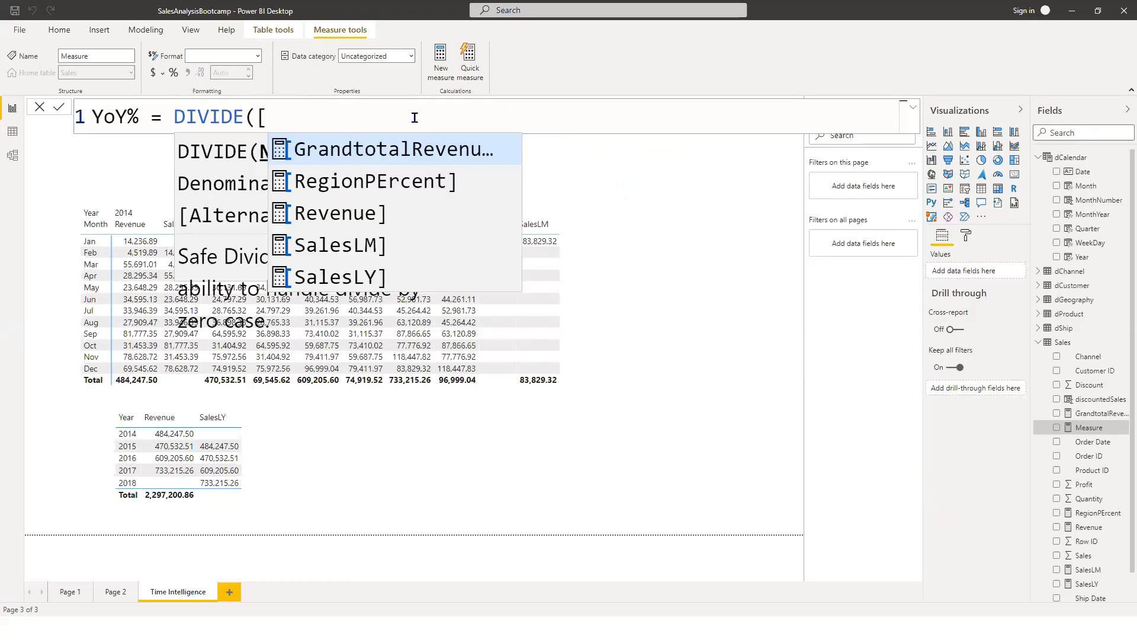
key(Down)
key(Down)
key(Tab)
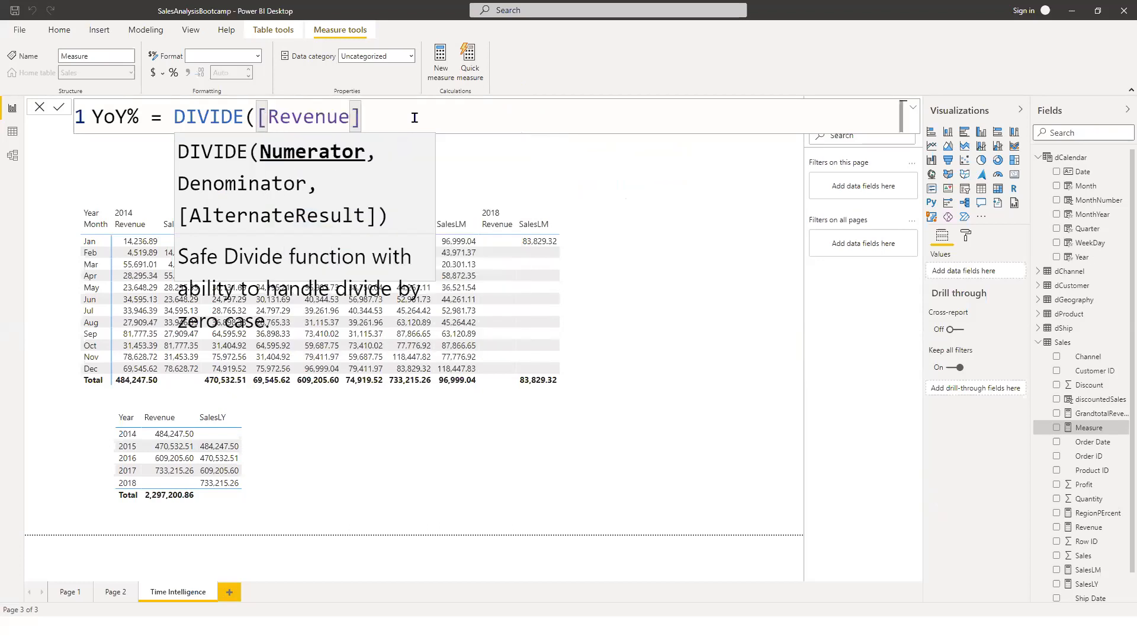
text(-)
key(BackSpace)
text([)
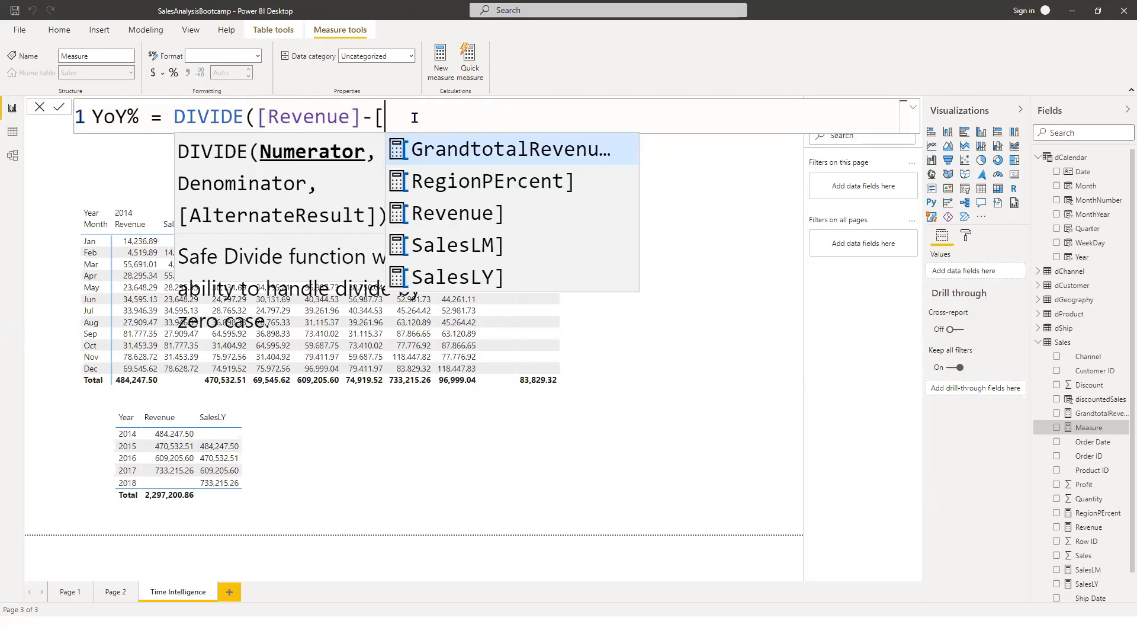
text(S)
key(Down)
key(Tab)
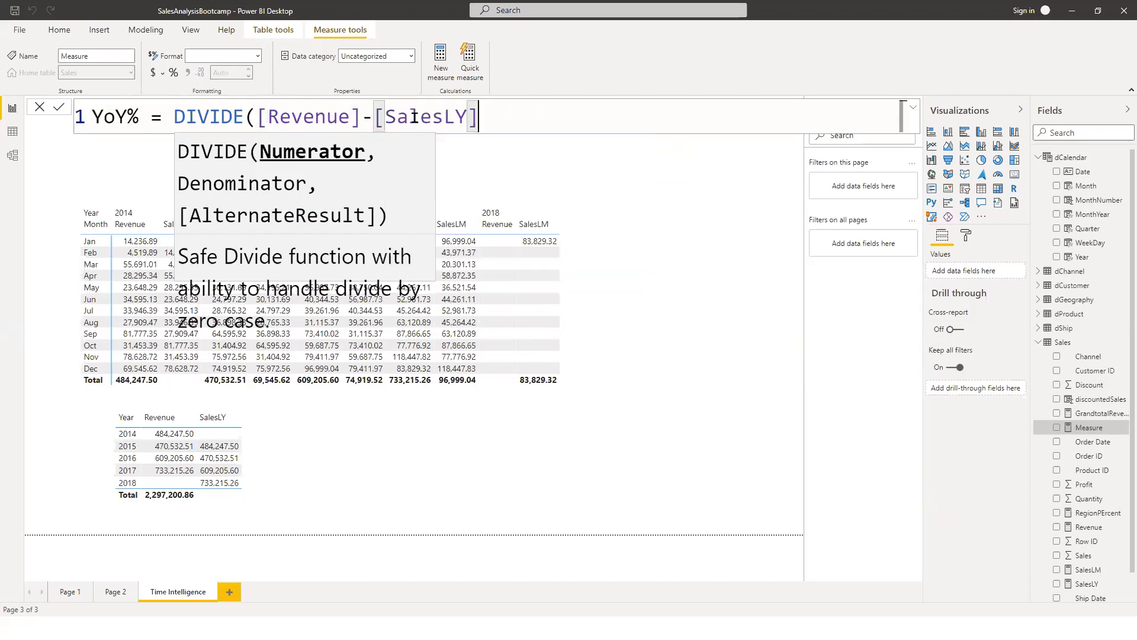
- Enter [SalesLY] as the DIVIDE denominator, close the parenthesis and commit the YoY% measure
text(,)
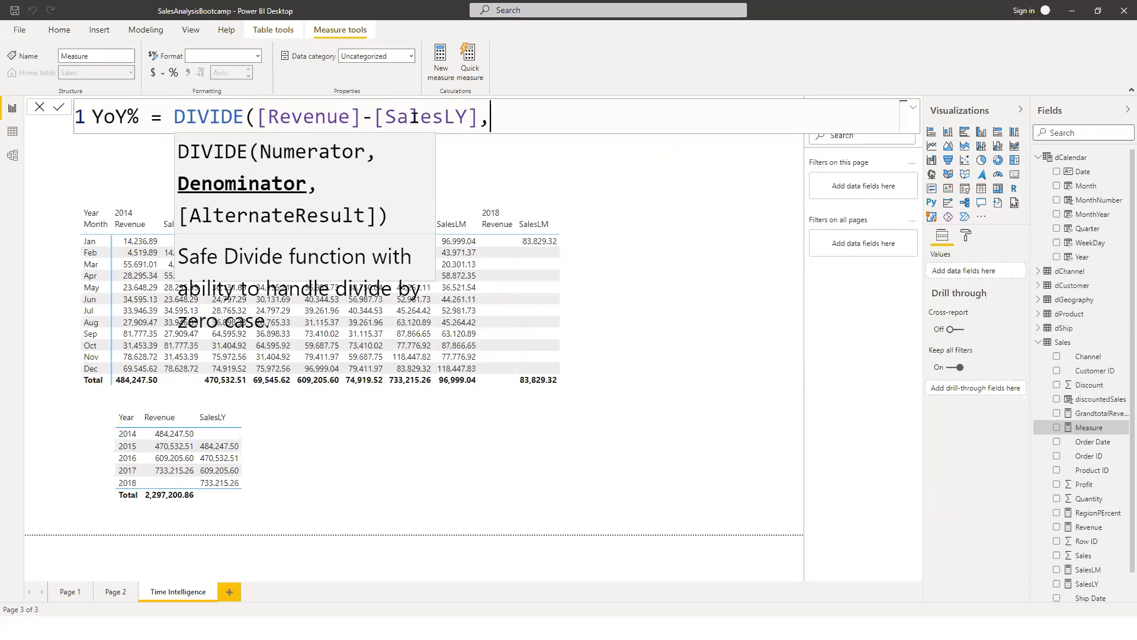
text([)
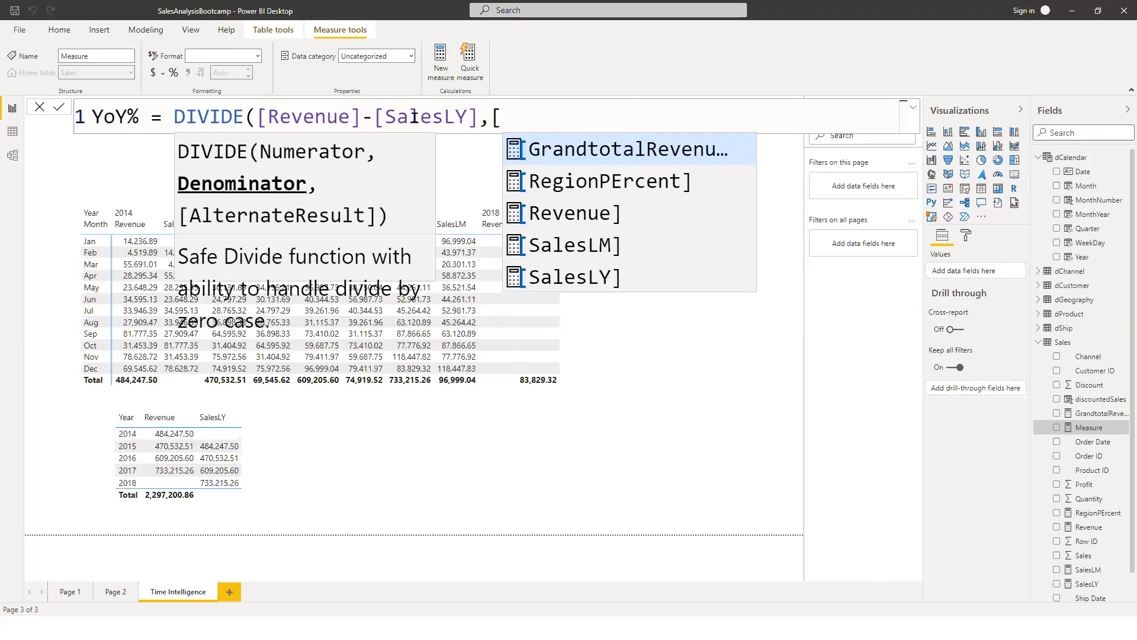
text(sale)
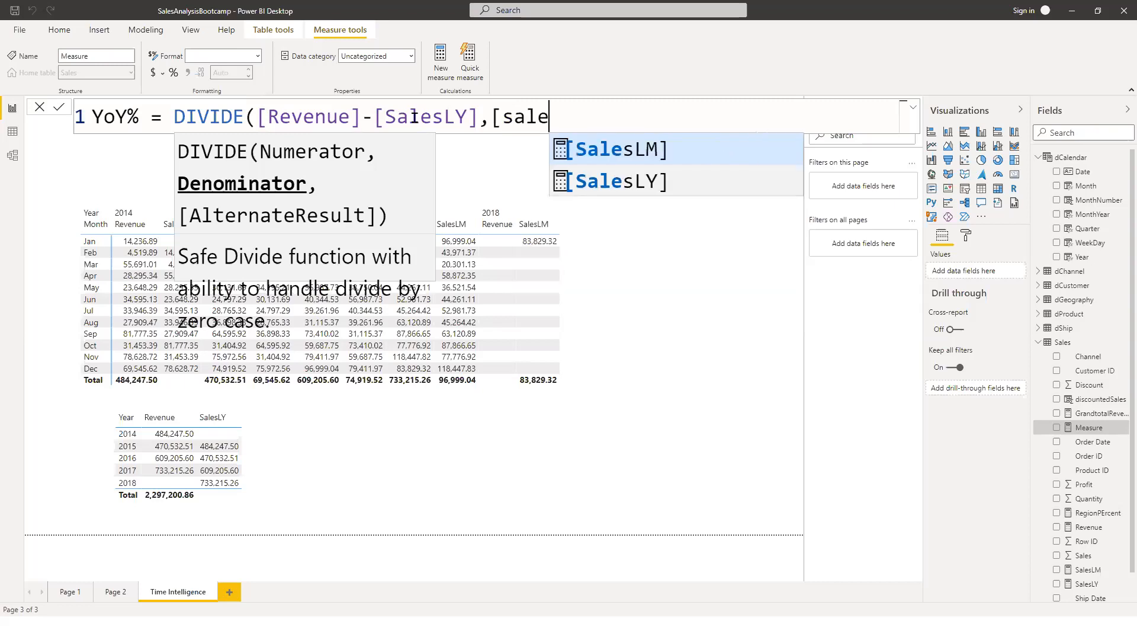
key(Down)
key(Tab)
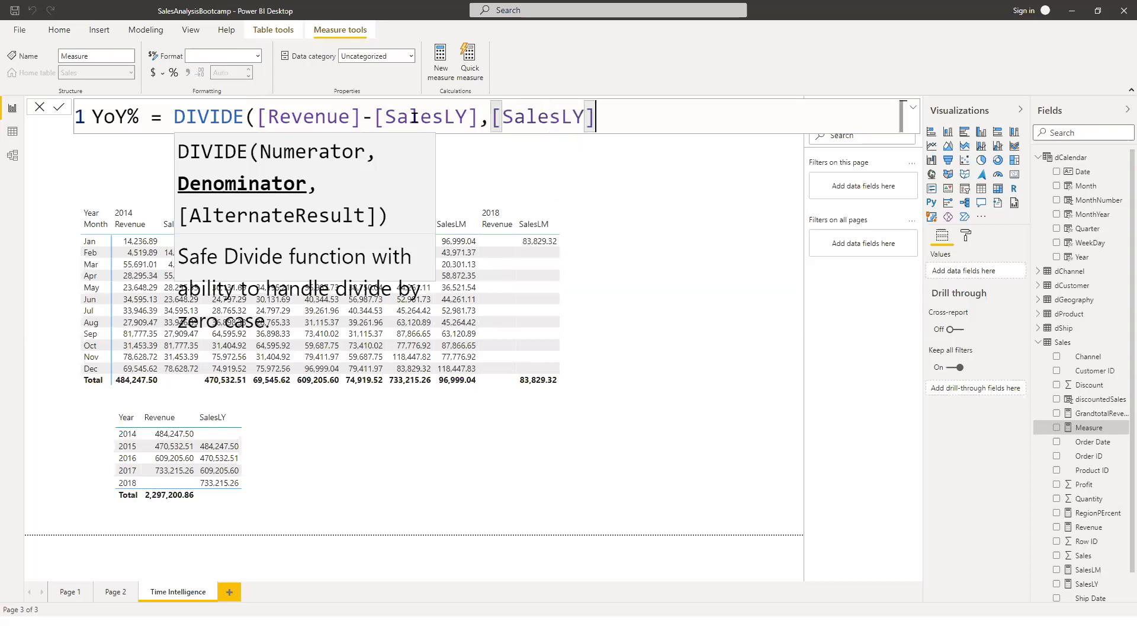
text())
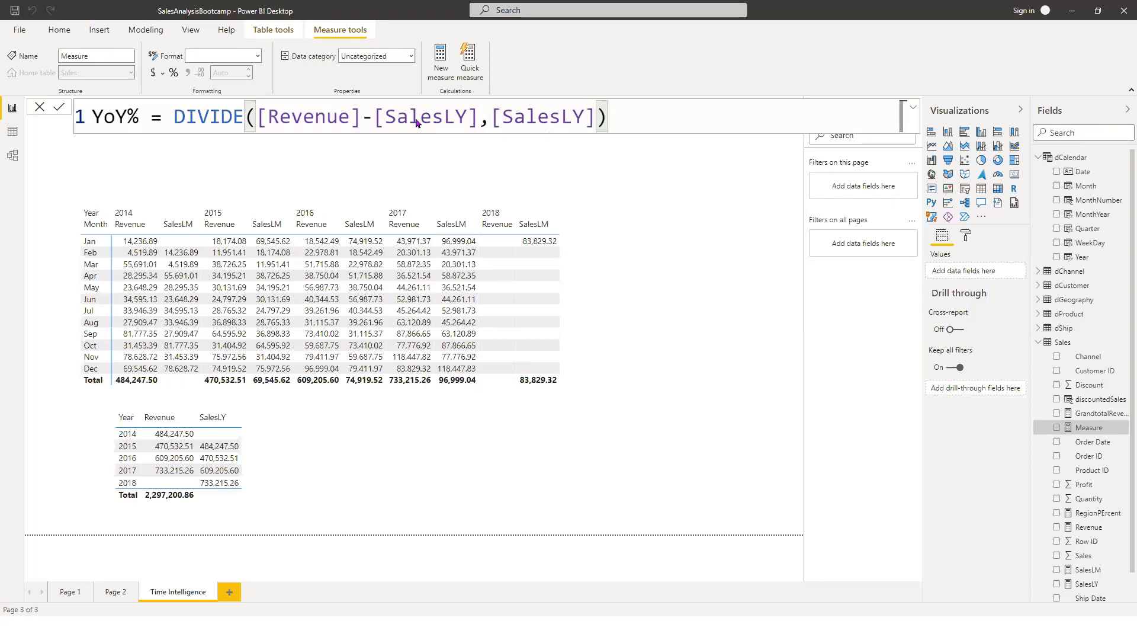
key(Return)
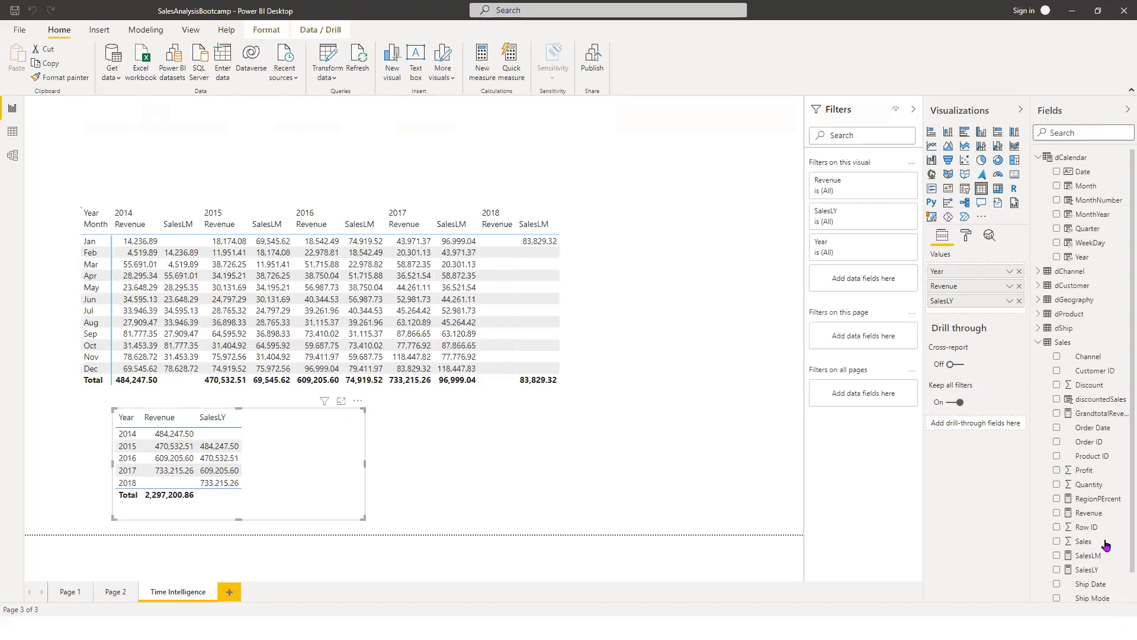
- Add the YoY% measure to the Year, Revenue and SalesLY table and enlarge the visual slightly
scroll(1090, 591, down, 1)
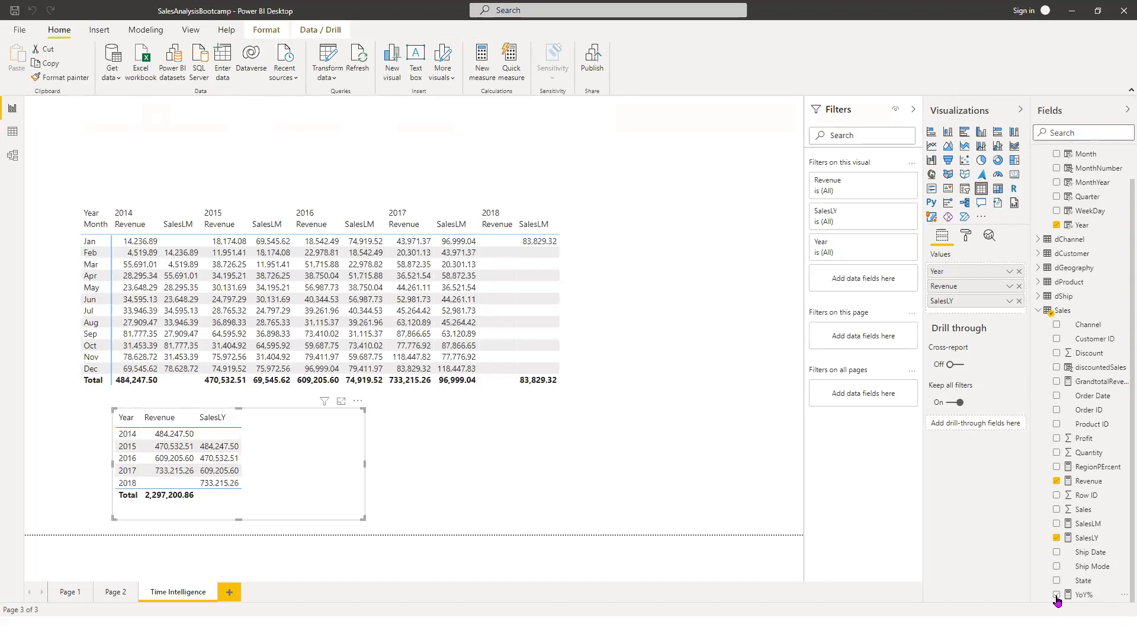
click(1057, 594)
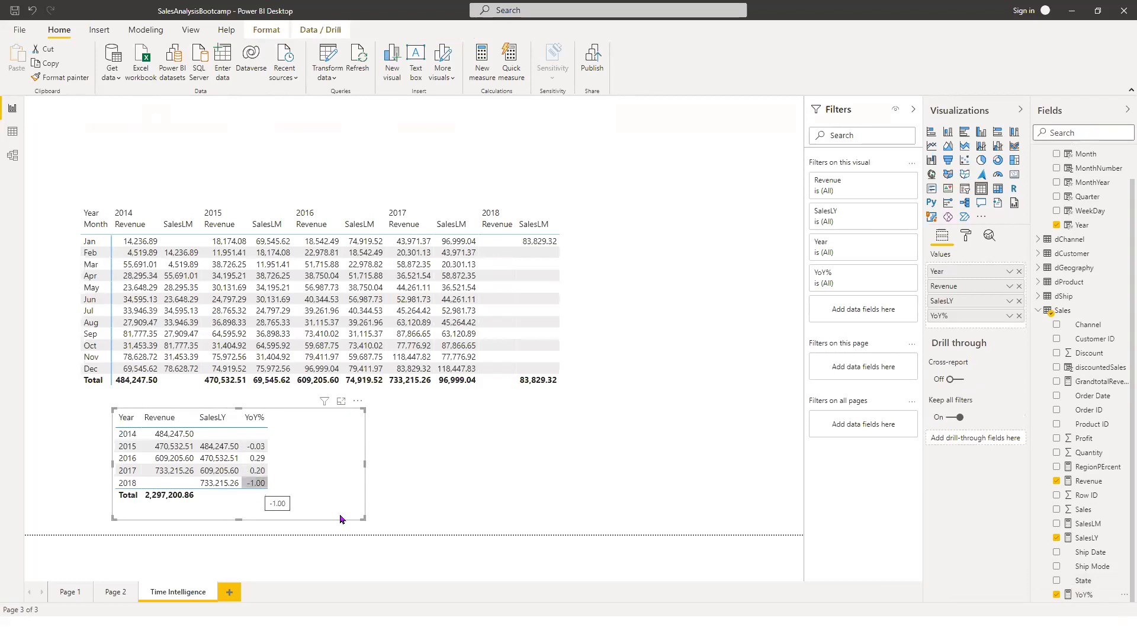
drag(364, 519, 391, 526)
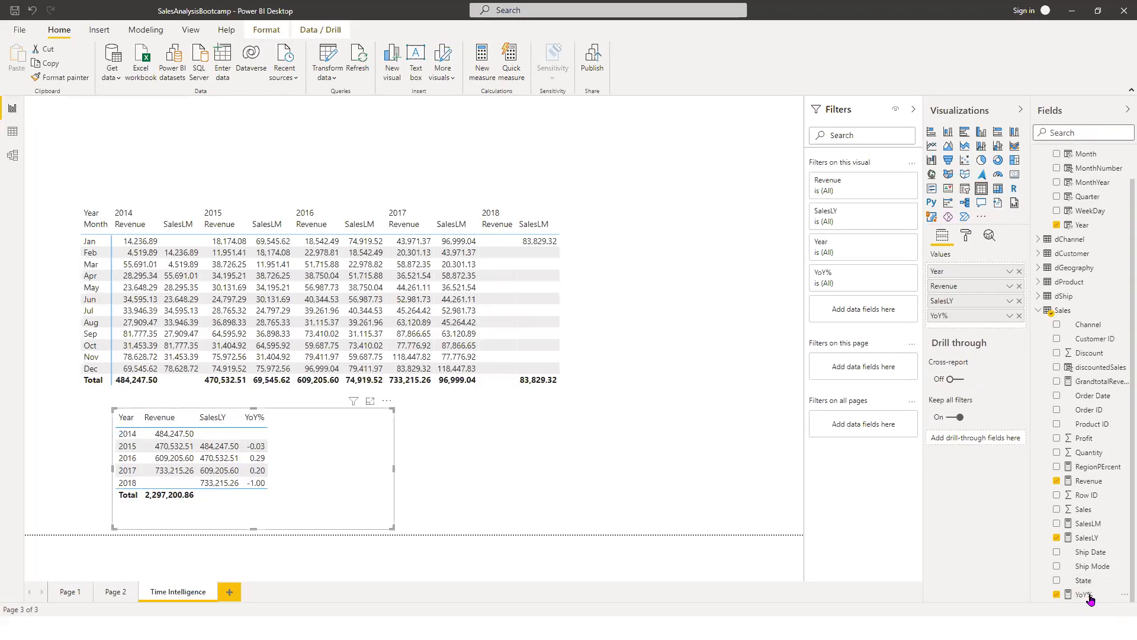
- Format the YoY% measure as a percentage
click(1088, 597)
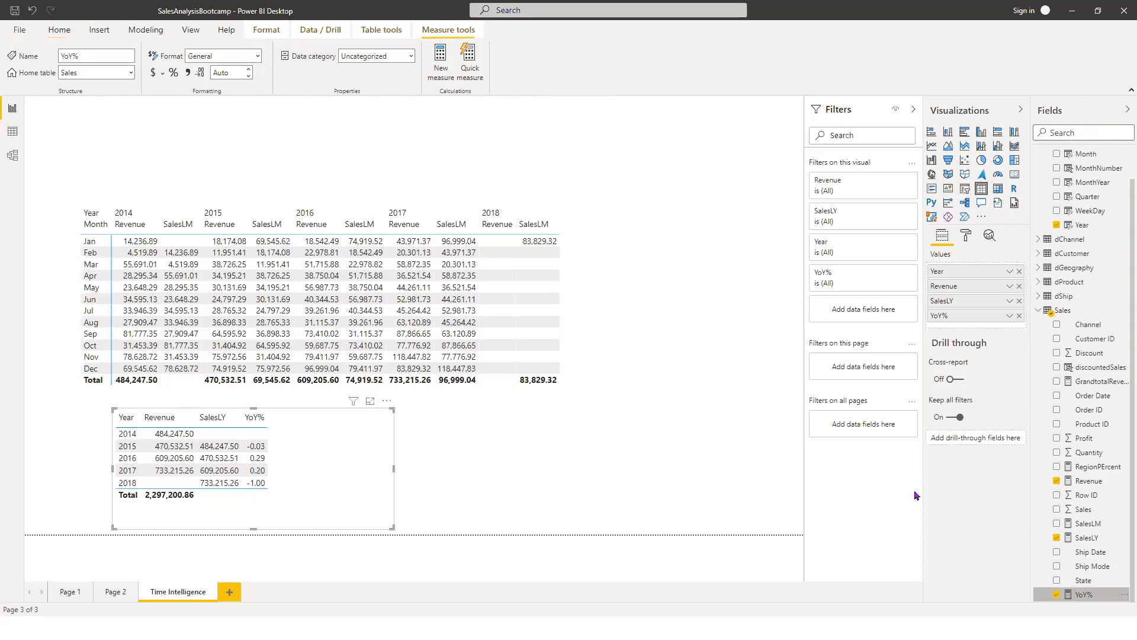
click(175, 77)
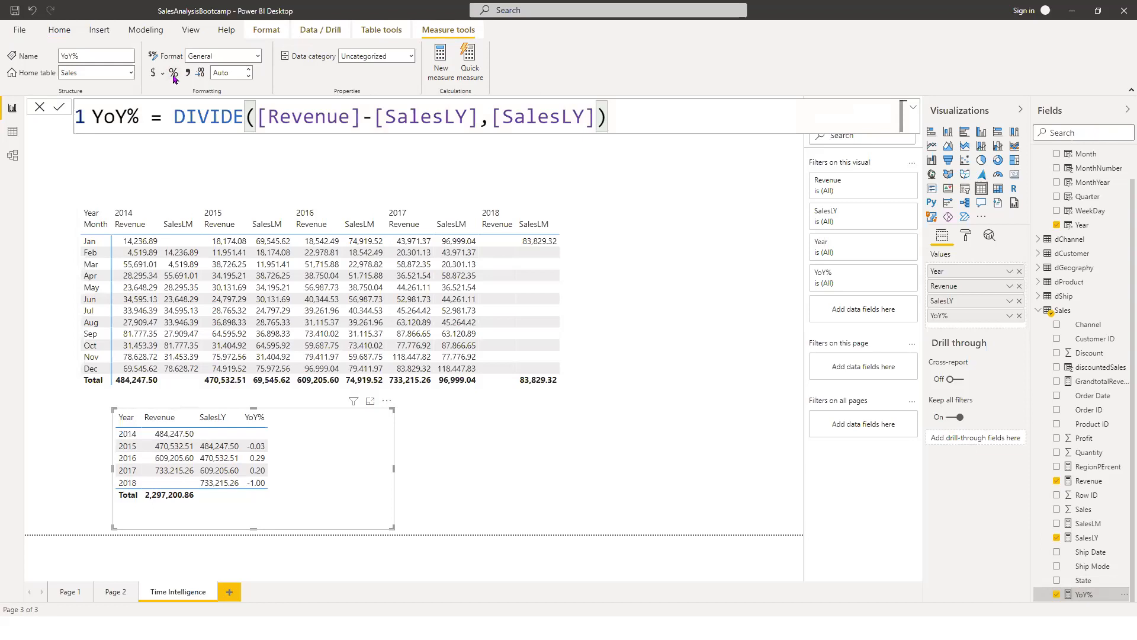
click(174, 77)
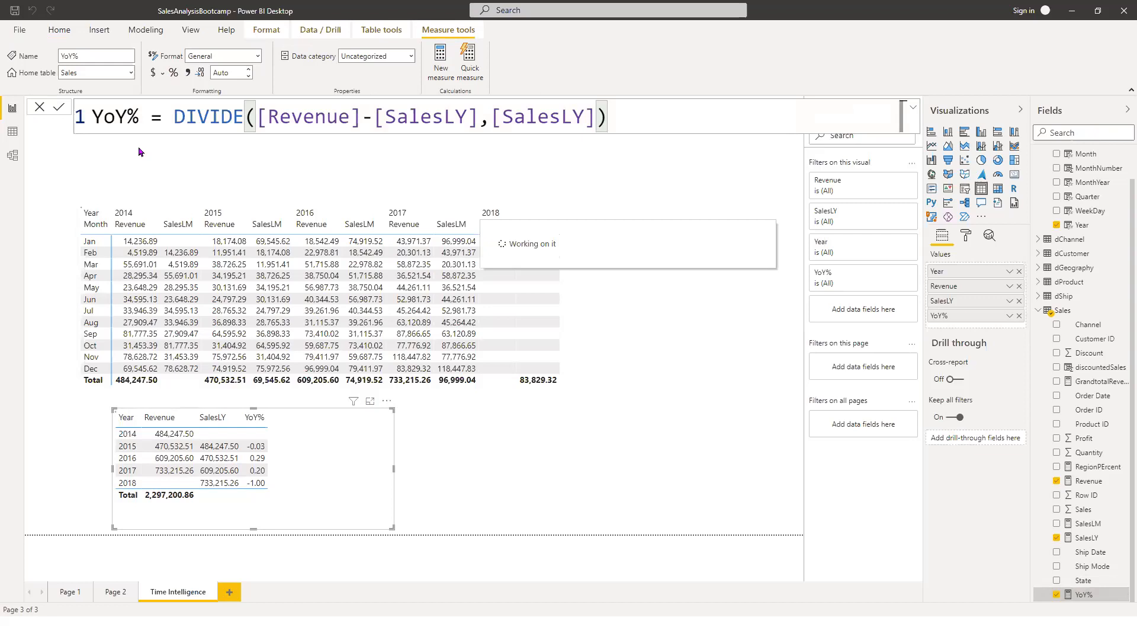
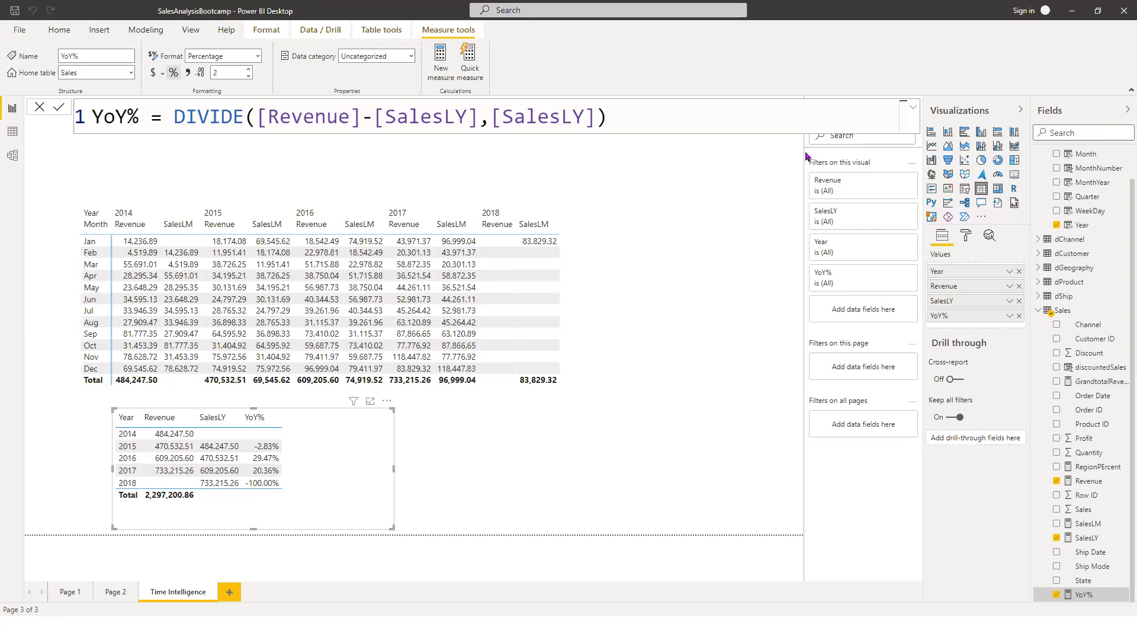
- Open the Revenue measure's formula and compare the Revenue and SalesLY values in the yearly table
click(1098, 485)
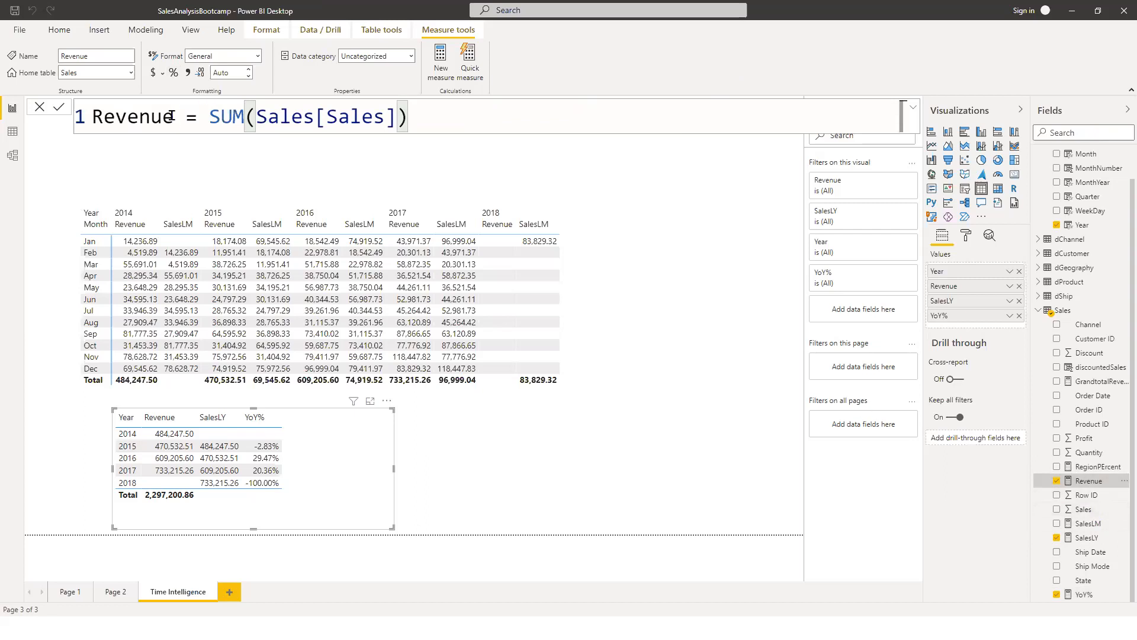
shift+click(220, 125)
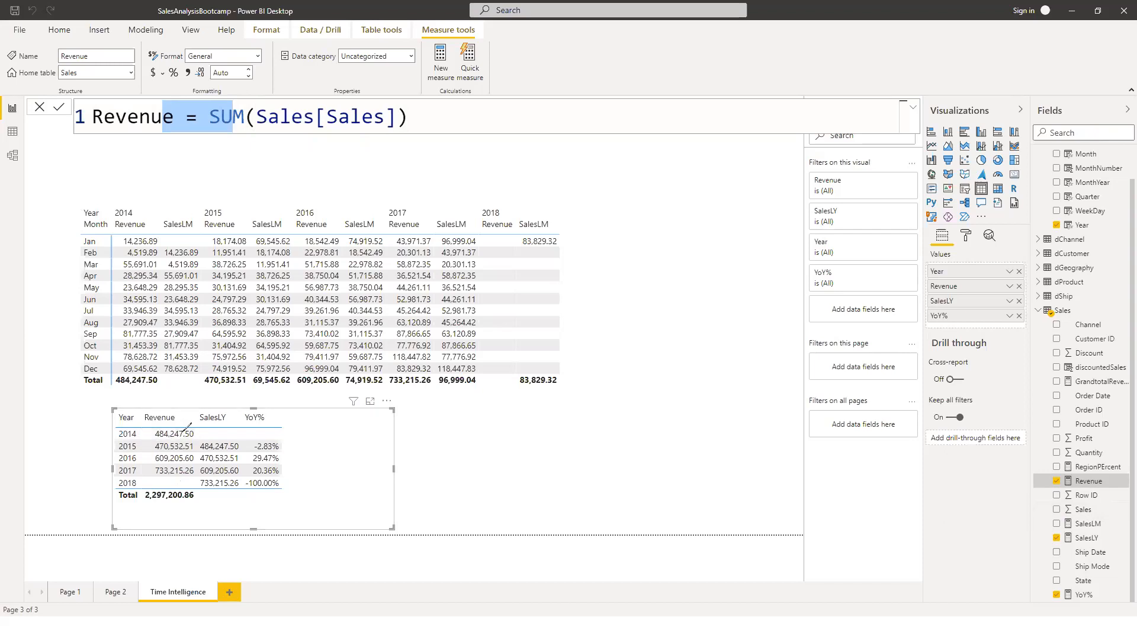
click(155, 434)
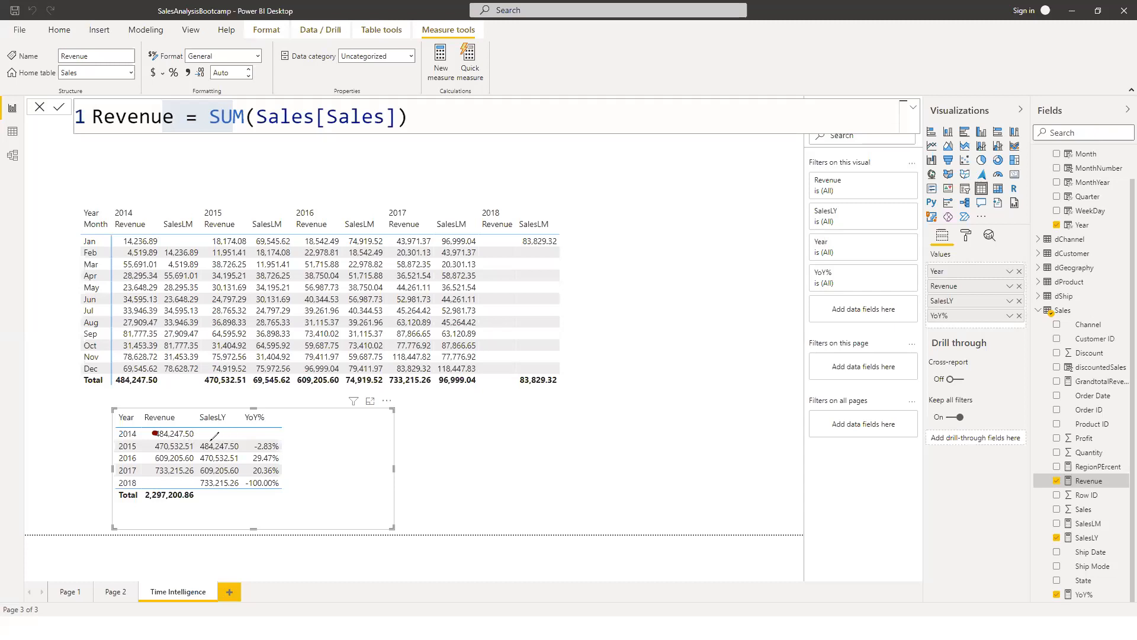
mouse_move(195, 432)
mouse_down()
mouse_move(218, 440)
mouse_move(209, 483)
mouse_up()
click(785, 66)
- With the monthly matrix selected, create a new measure in the Sales table named Mom% that starts with the DIVIDE function
click(587, 171)
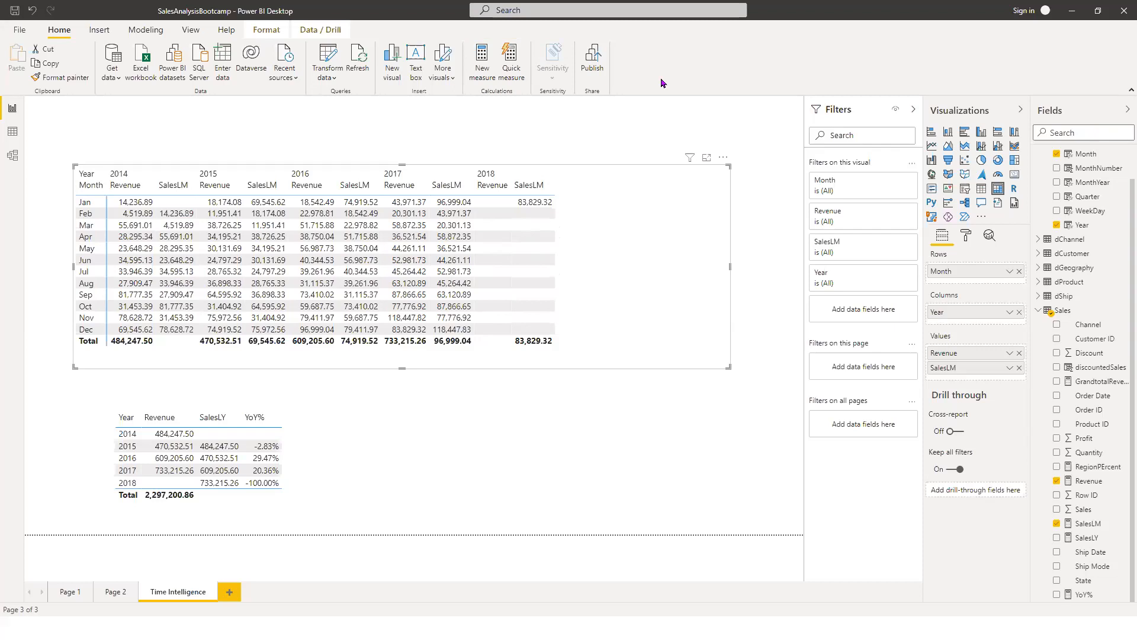
click(1121, 12)
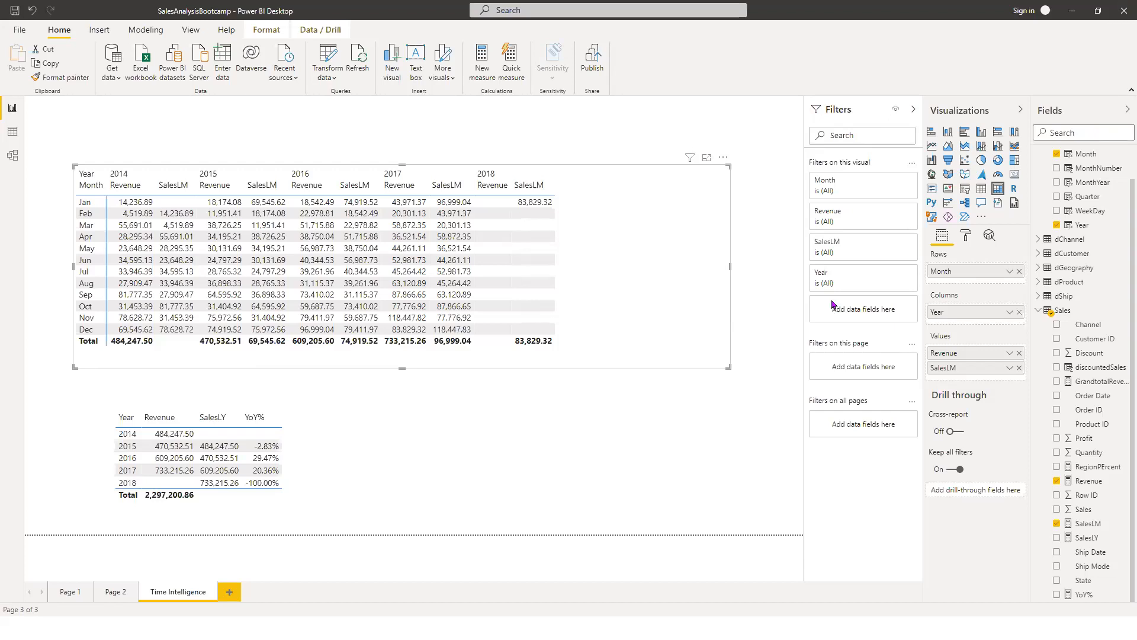
right_click(1095, 414)
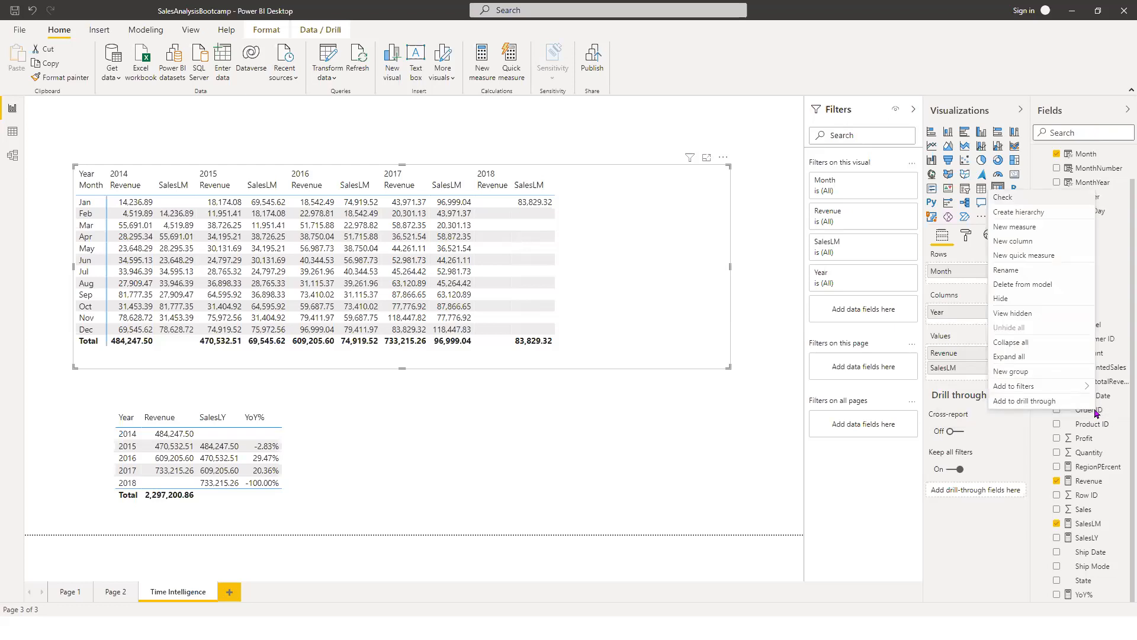
click(1063, 233)
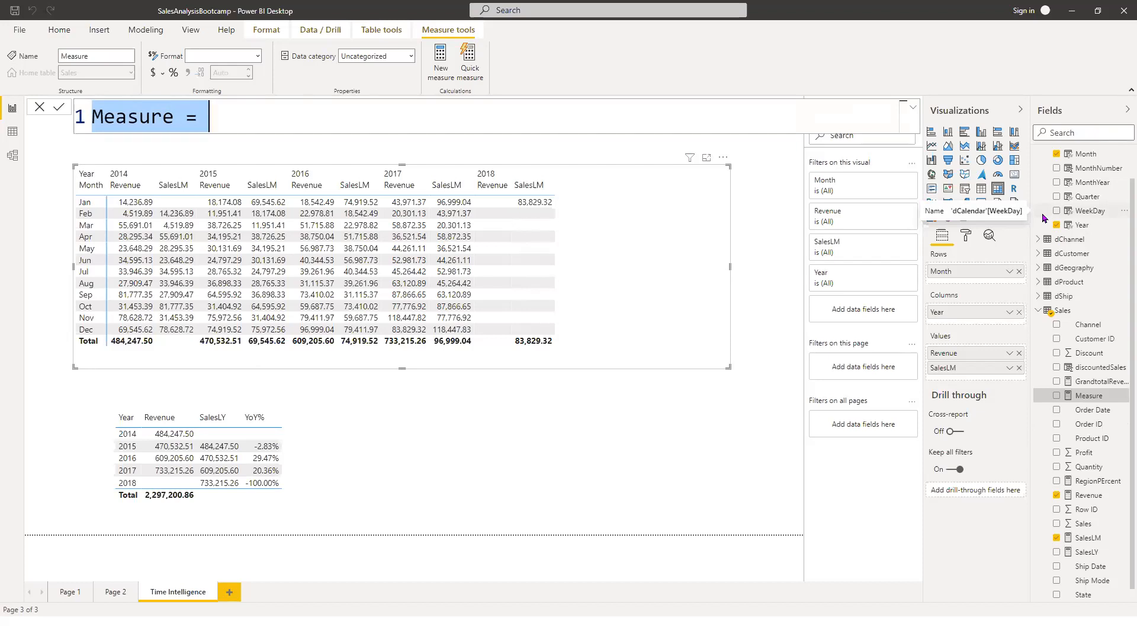
key(BackSpace)
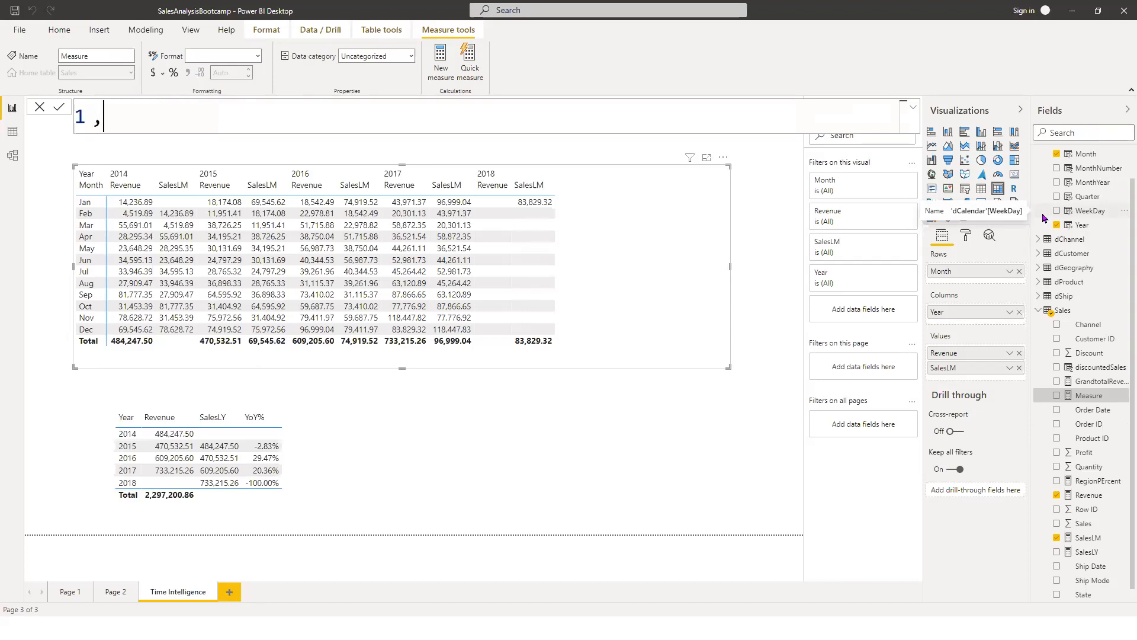
text(Mom%b)
key(BackSpace)
text(= )
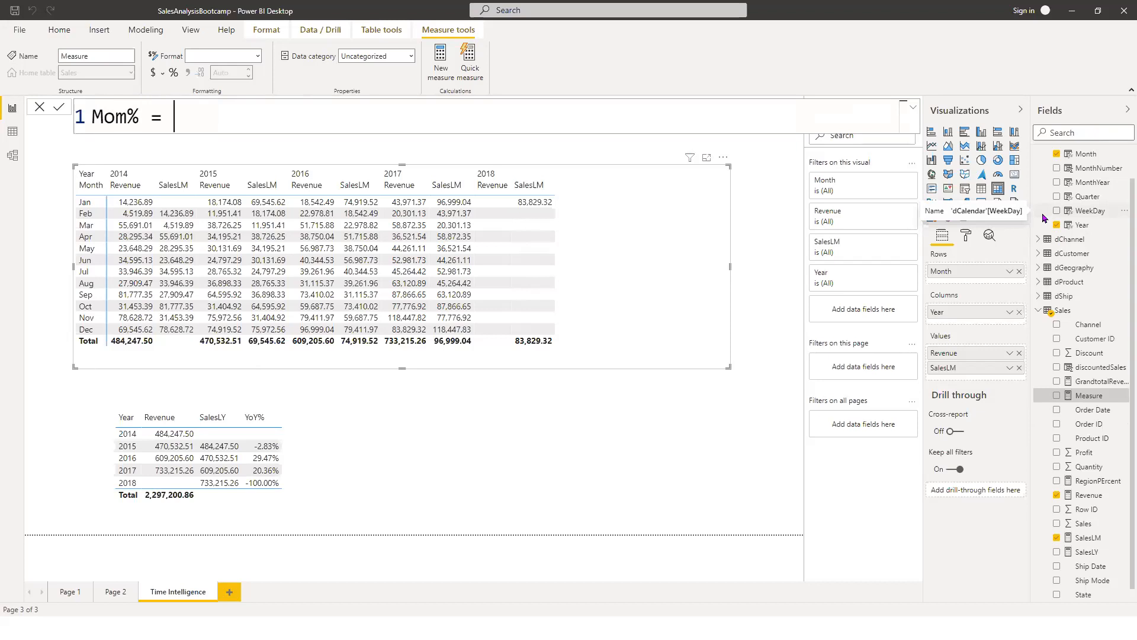
text(DIVI)
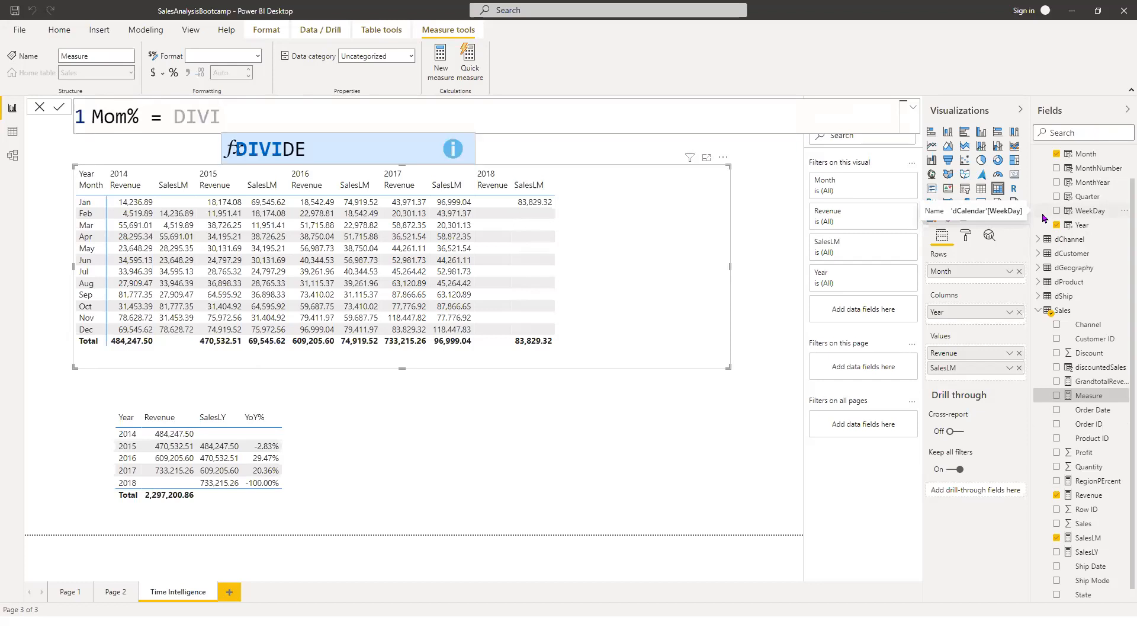
key(Tab)
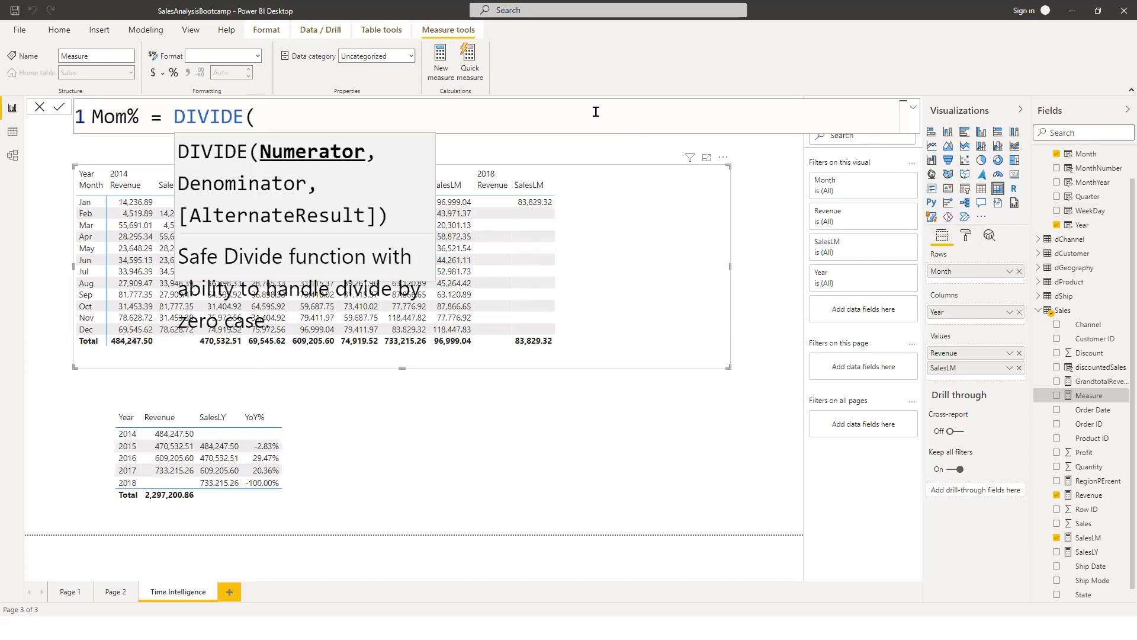
- Enter [Revenue]-[SalesLM] as the DIVIDE numerator in the Mom% formula
text([re)
key(Down)
key(Tab)
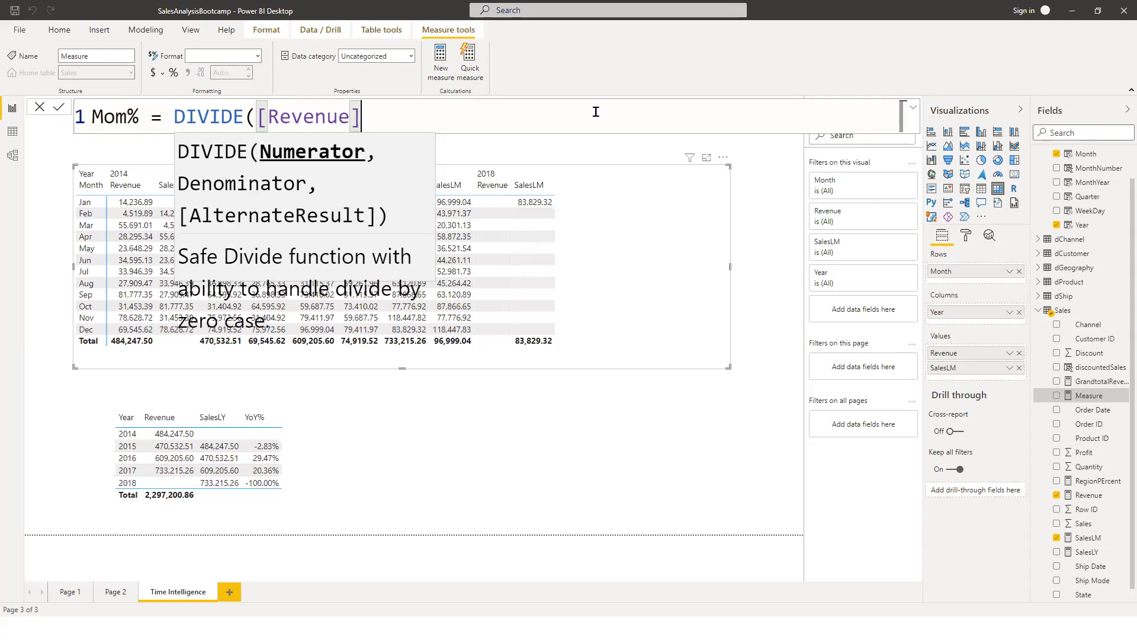
text(-)
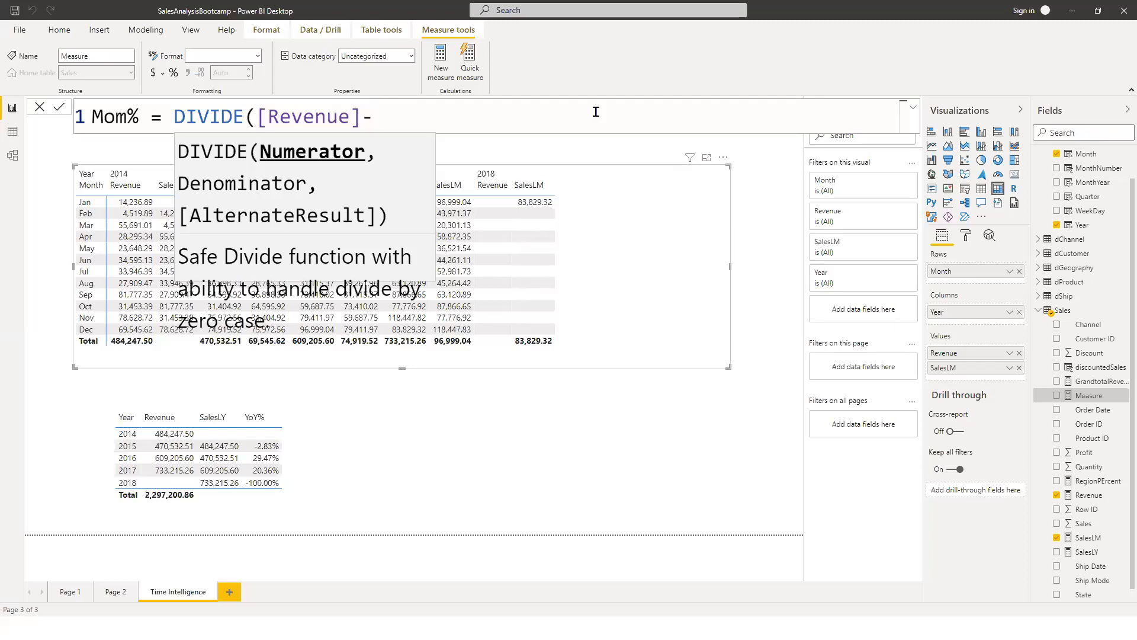
text([s)
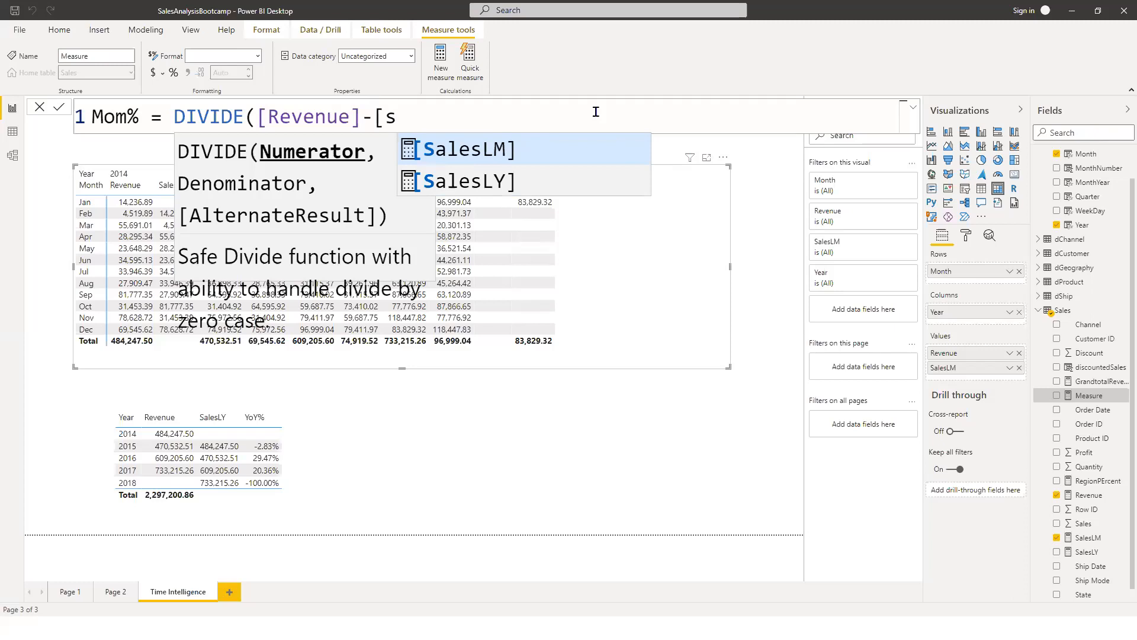
key(Tab)
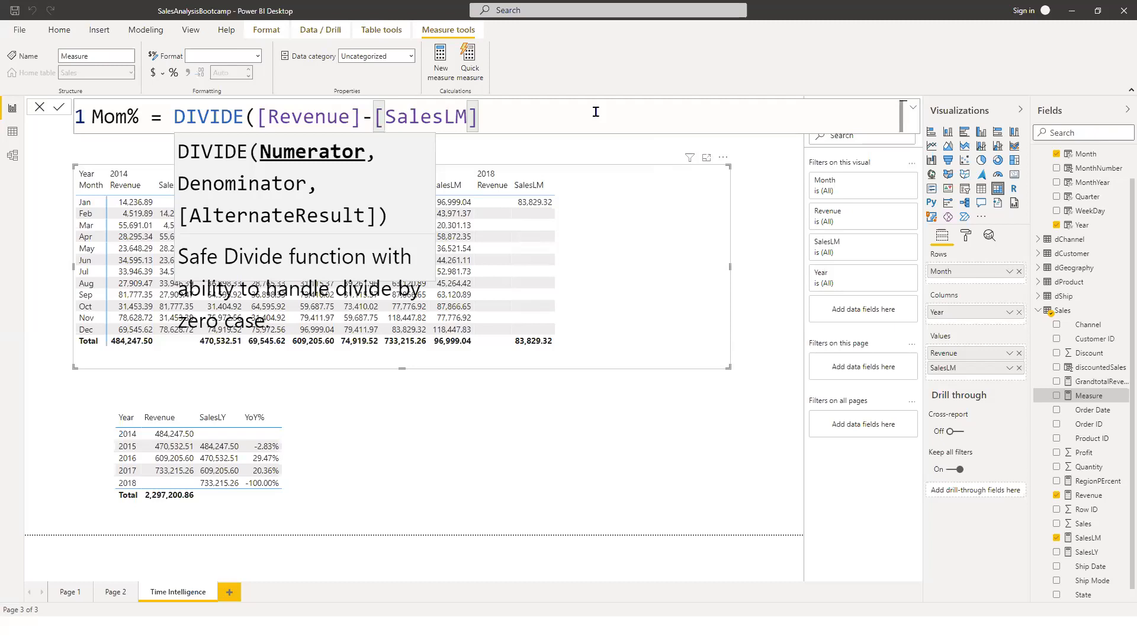
- Add [SalesLM] as the denominator, close the DIVIDE function and commit the Mom% measure
text(, )
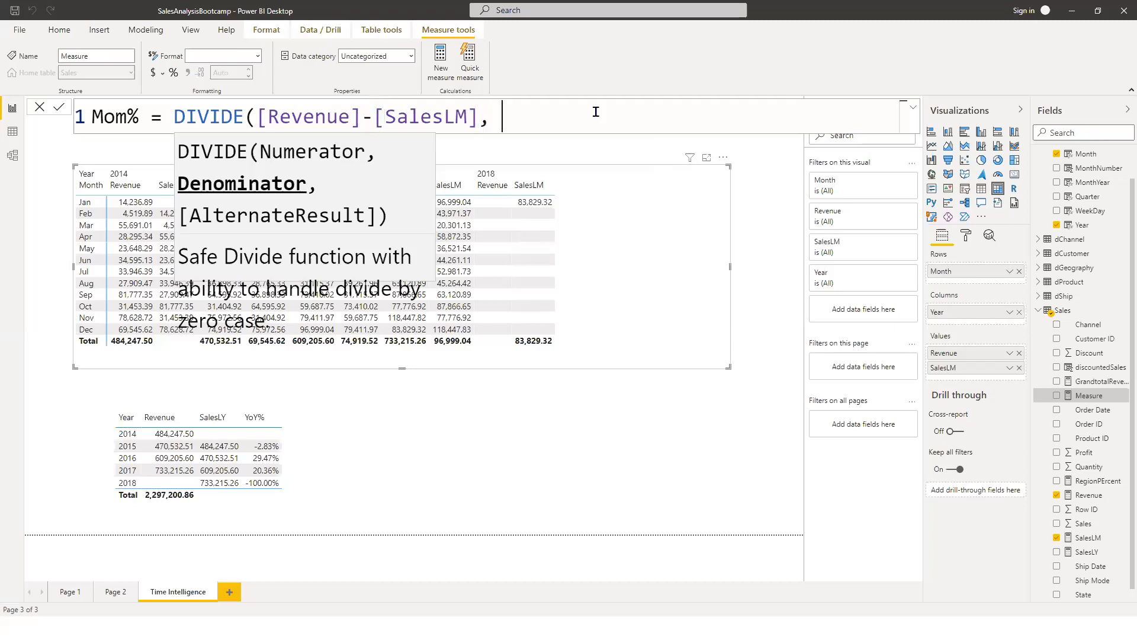
text([sal)
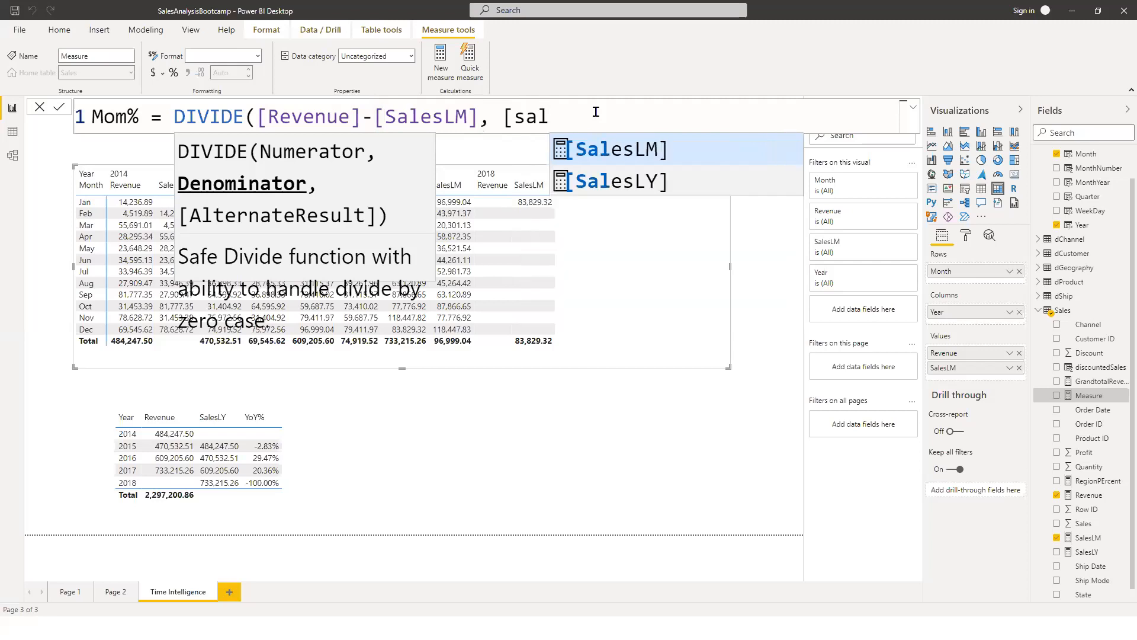
key(Tab)
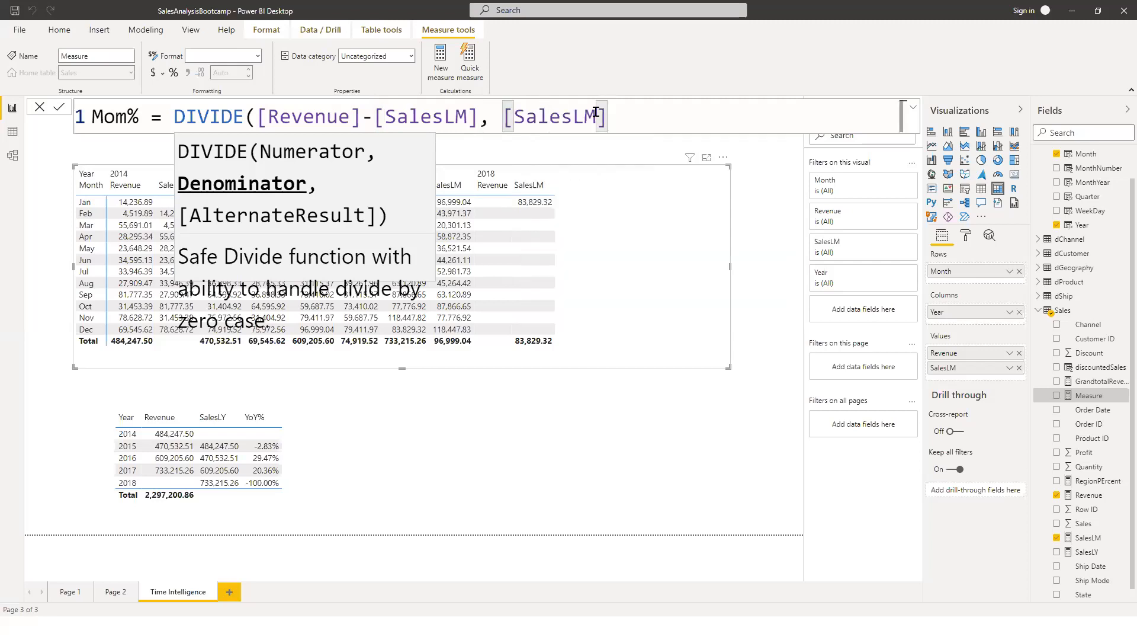
text())
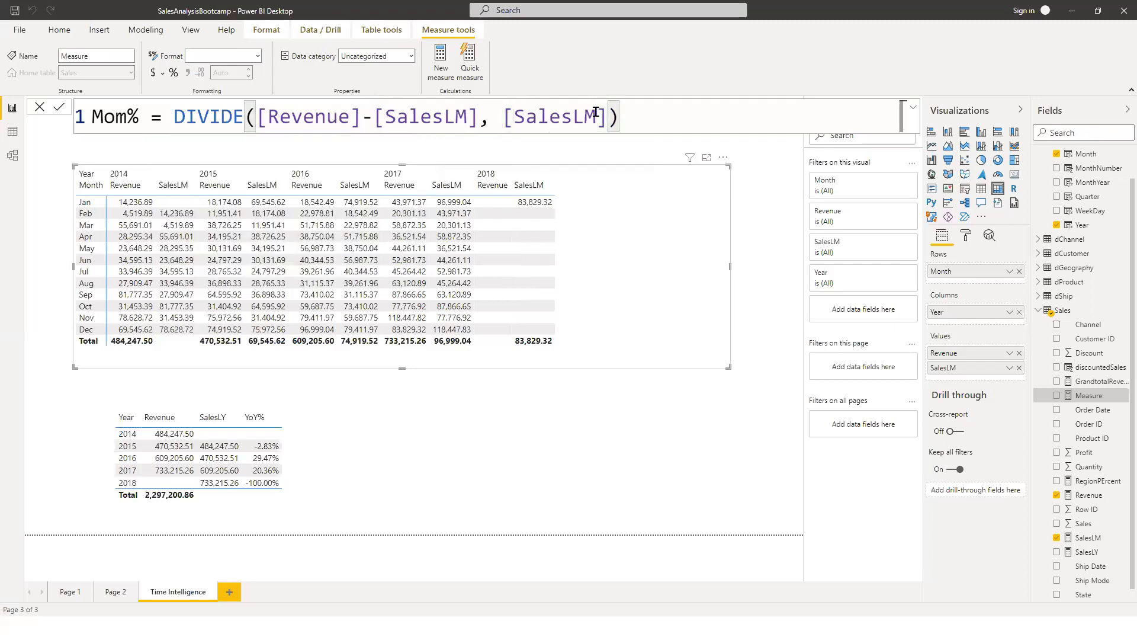
key(Return)
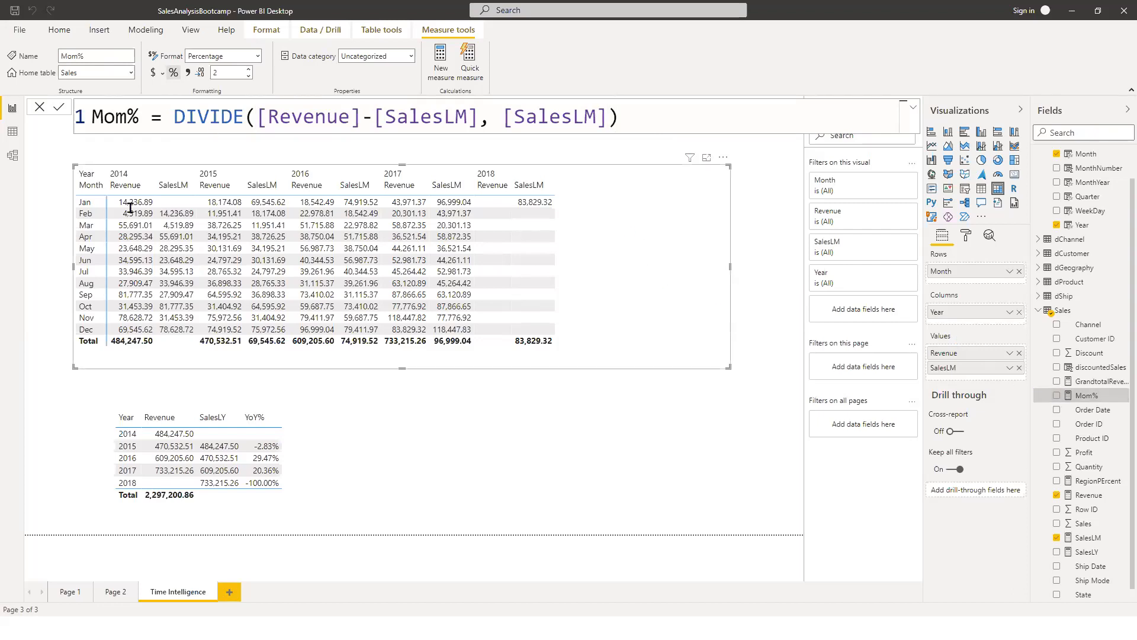
- Replace SalesLM with Mom% in the values of the monthly matrix
click(1058, 539)
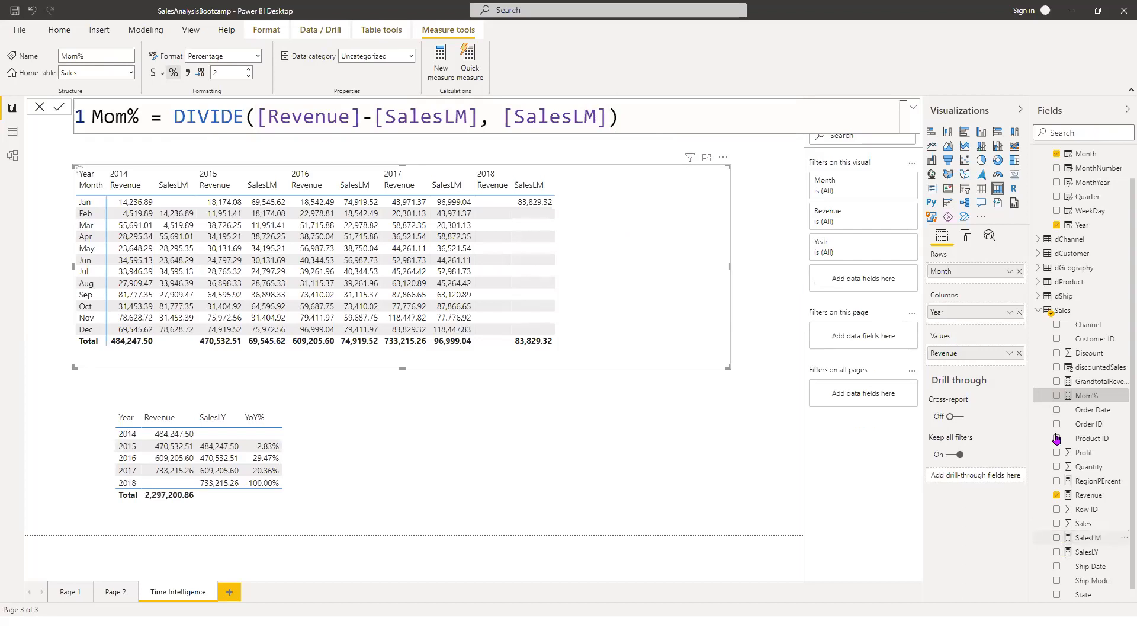
click(1058, 396)
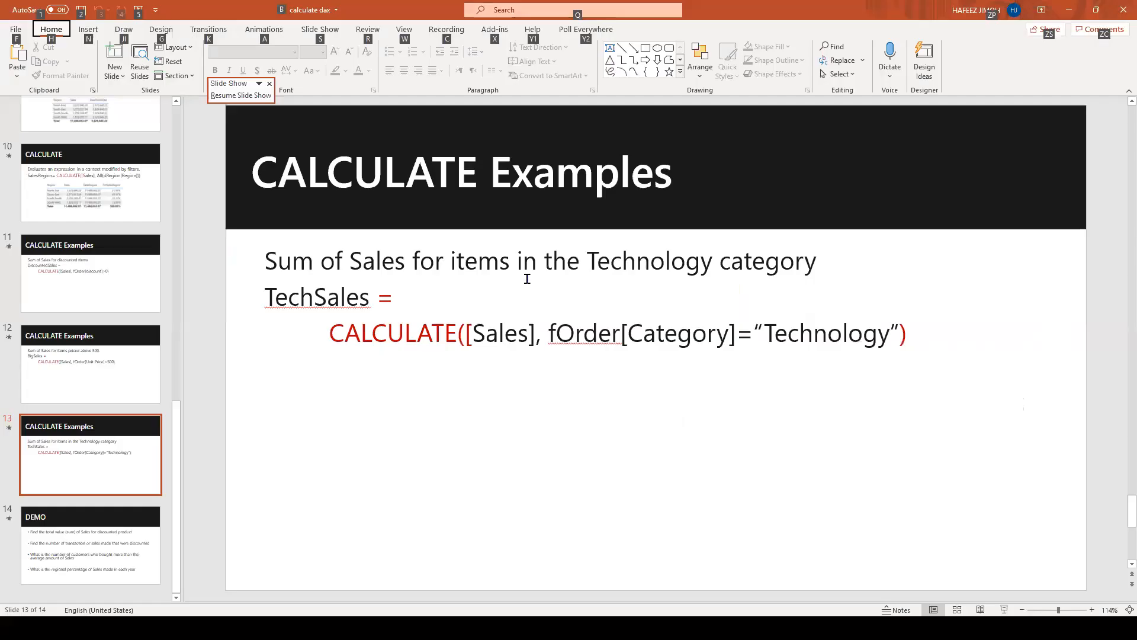
- Look through the CALCULATE explanation, CALCULATE Examples and DEMO slides of the PowerPoint presentation
scroll(527, 278, down, 1)
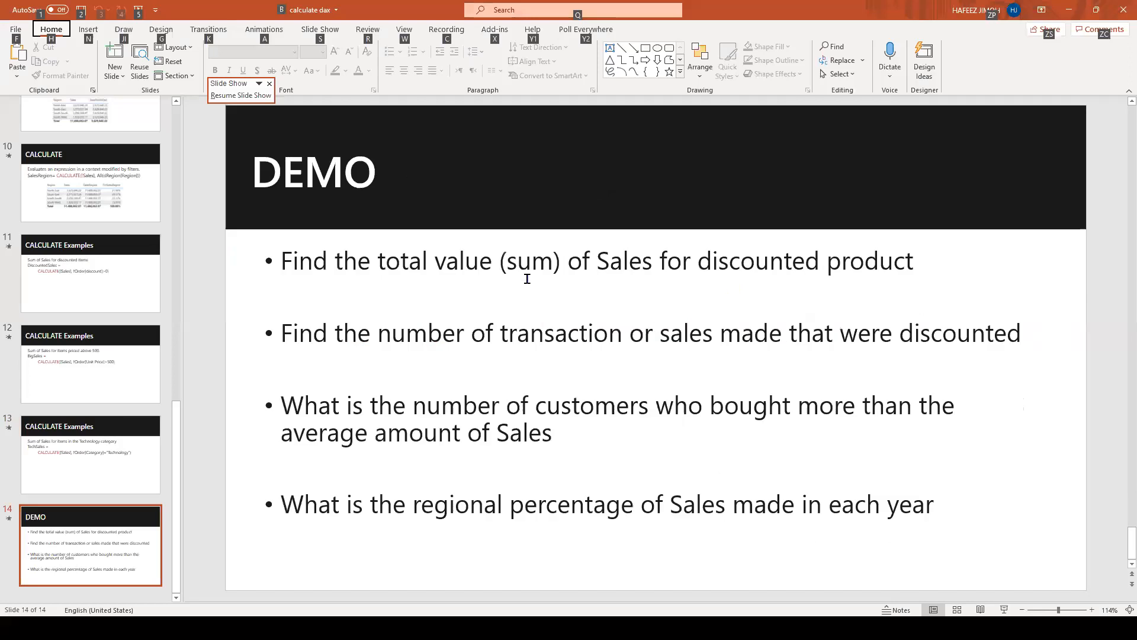
scroll(527, 278, up, 1)
scroll(527, 278, up, 2)
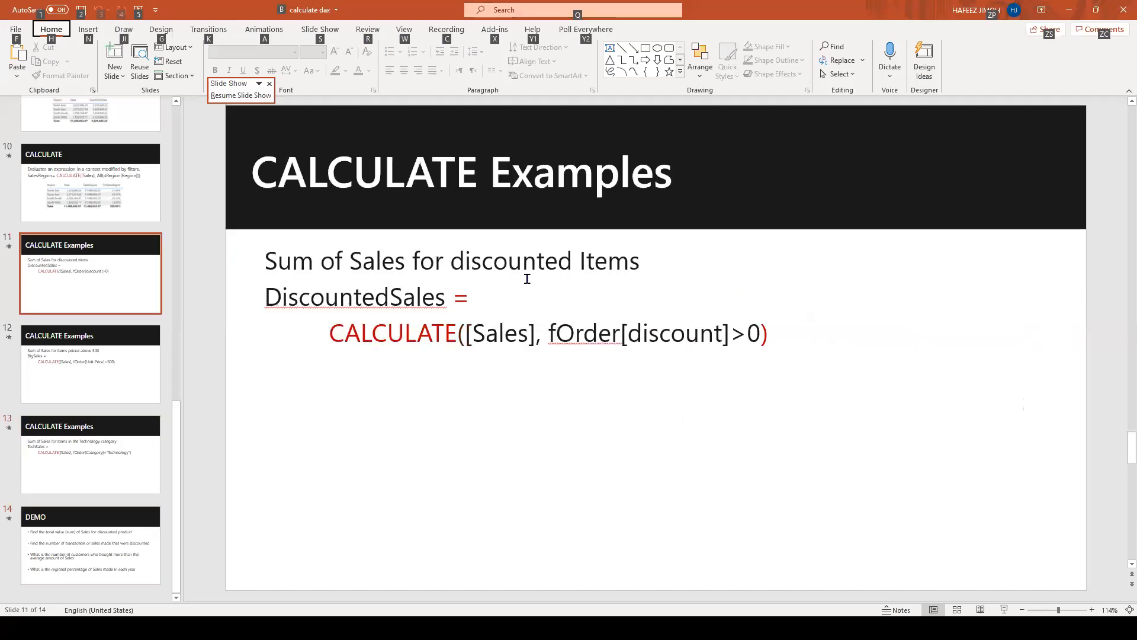
scroll(527, 278, up, 2)
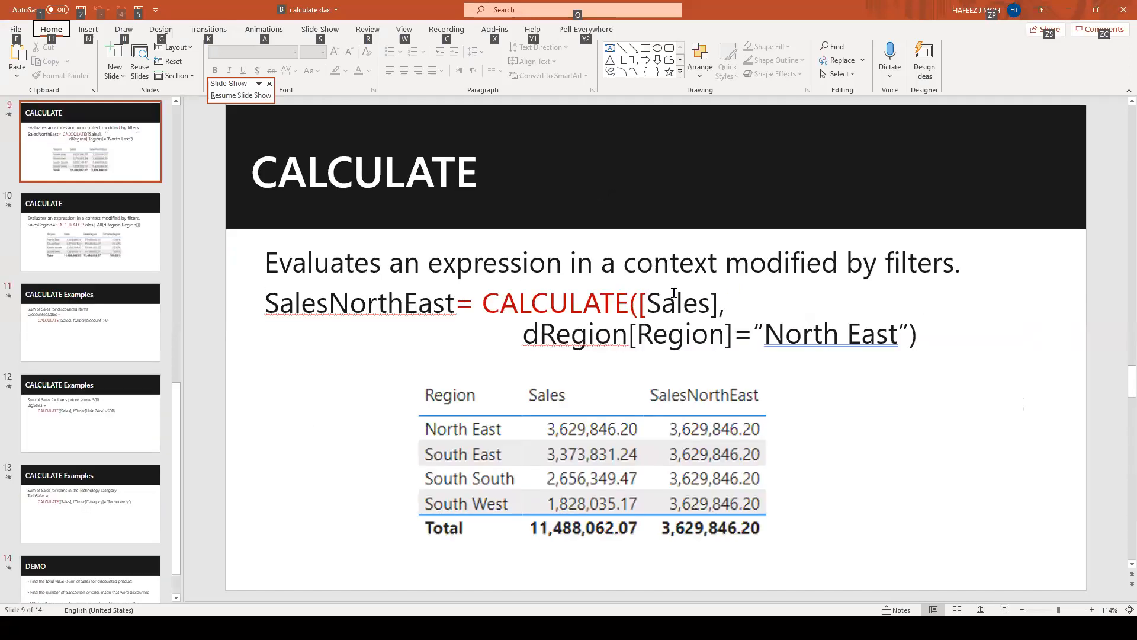
scroll(674, 293, down, 1)
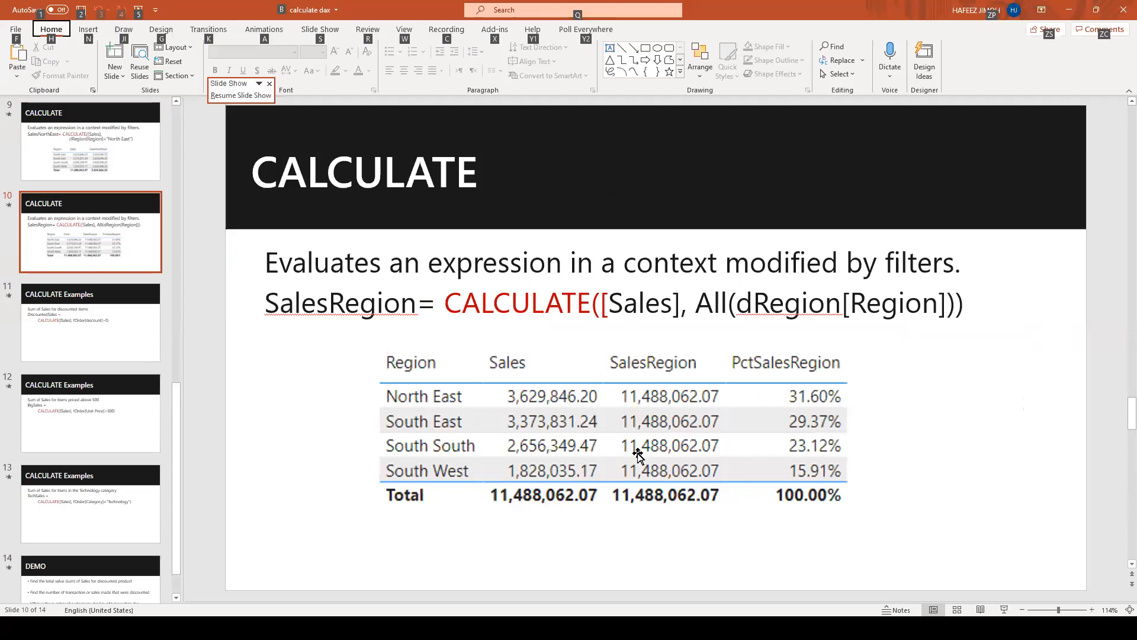
key(alt+Tab)
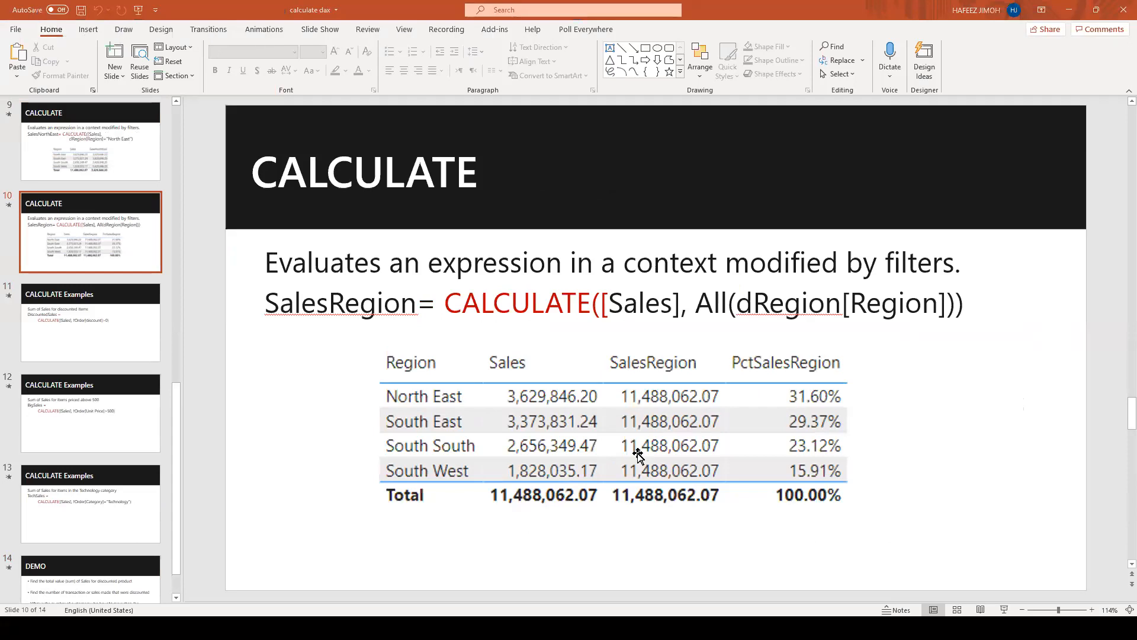
key(alt+Tab)
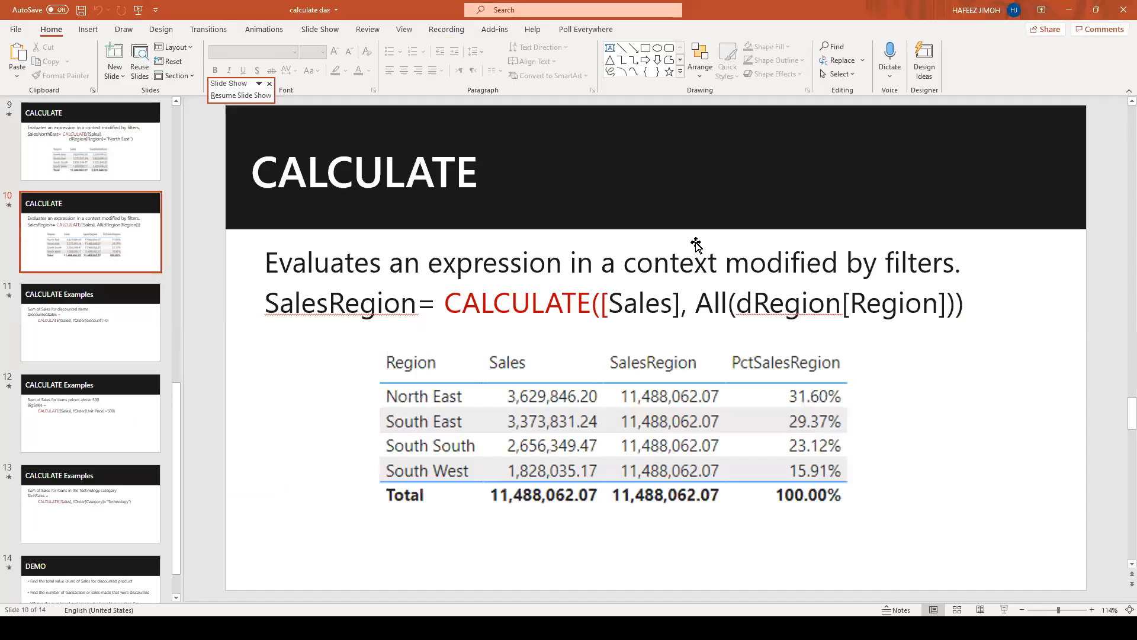
click(52, 347)
click(77, 422)
click(90, 499)
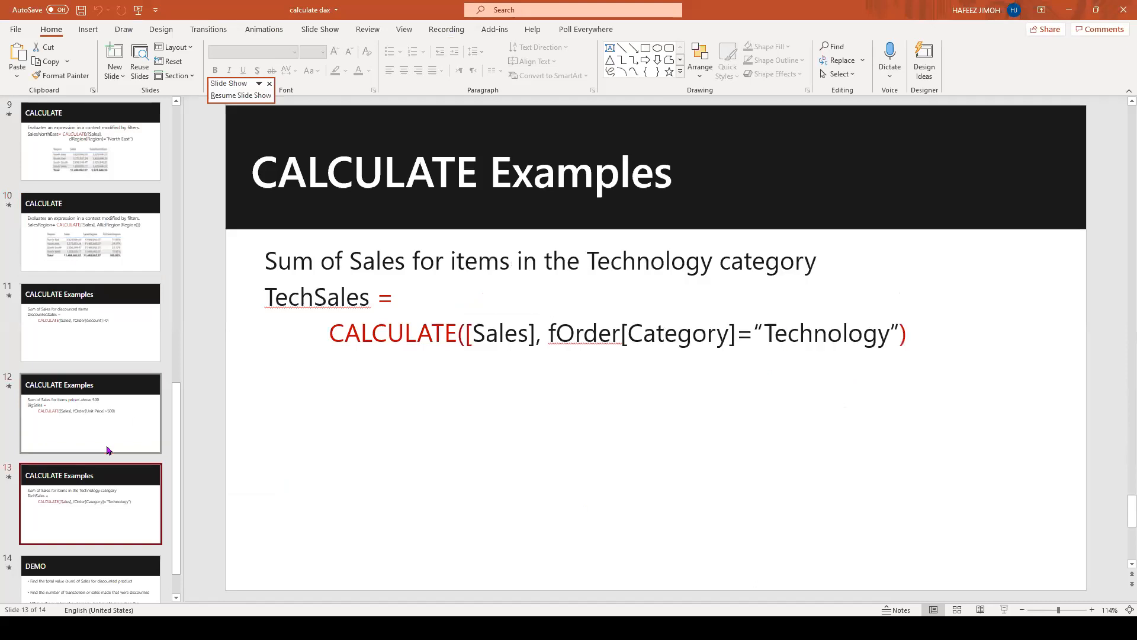
scroll(90, 563, down, 1)
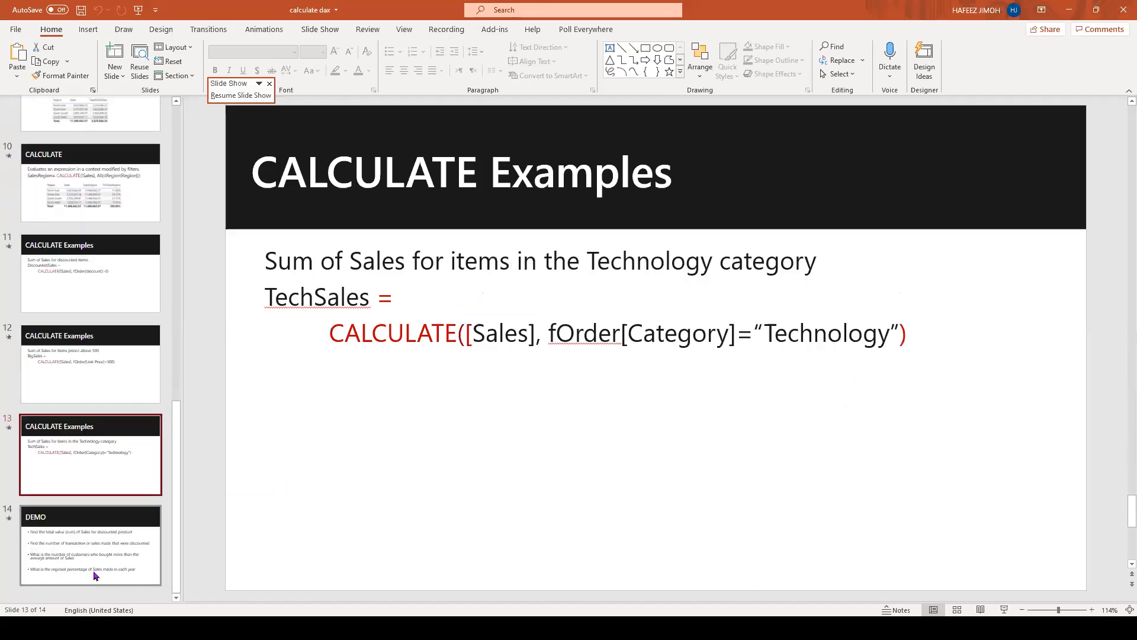
key(Down)
click(108, 446)
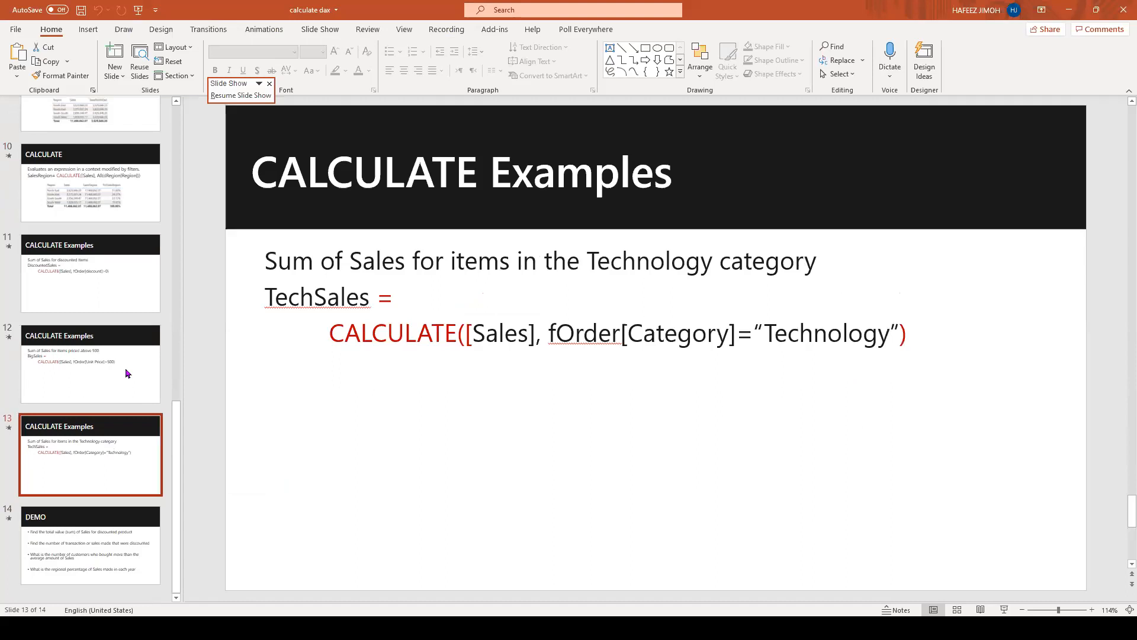
- Switch to Power BI Desktop, enlarge the monthly matrix slightly and select its May 2016 Revenue value
key(alt+Tab)
drag(730, 368, 785, 390)
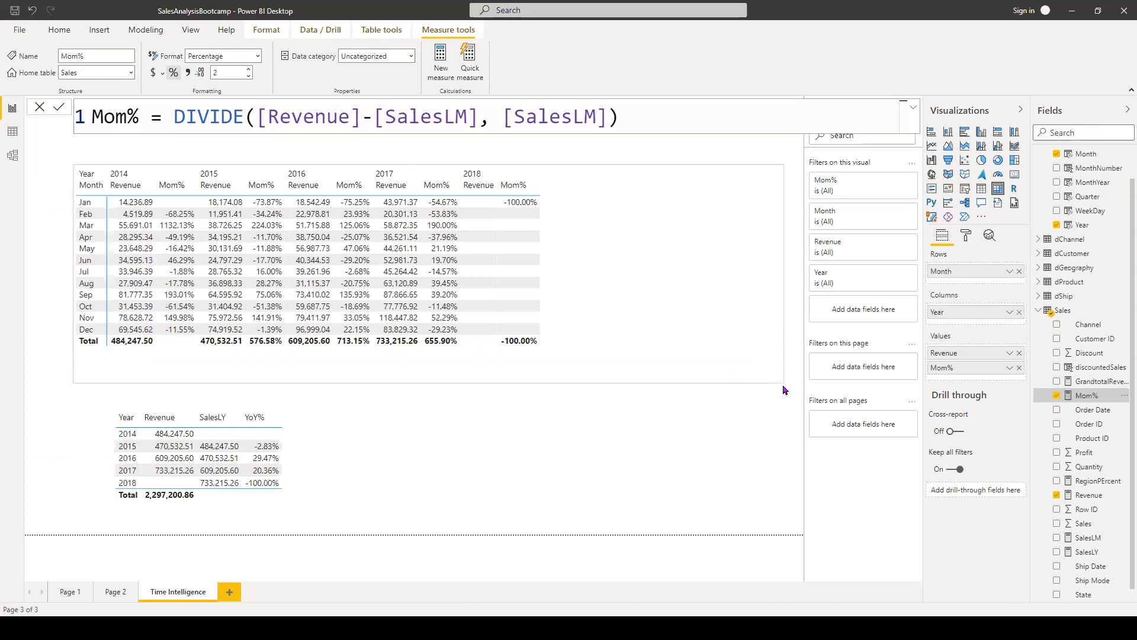
click(331, 250)
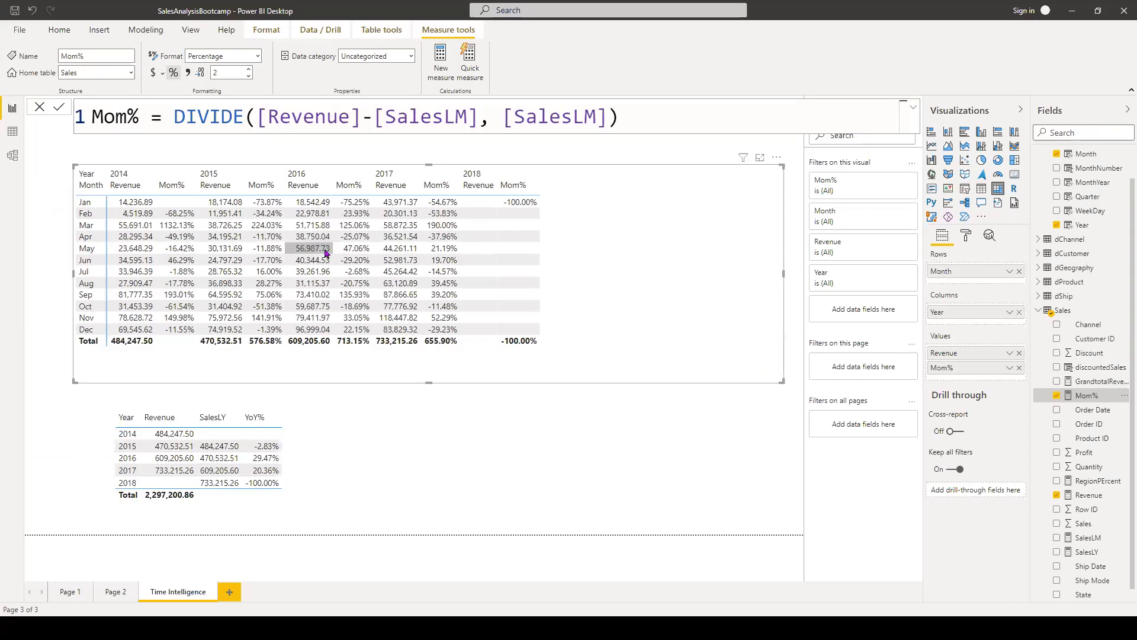
- Switch to the PowerPoint presentation to view the BigSales CALCULATE example
key(alt+Tab)
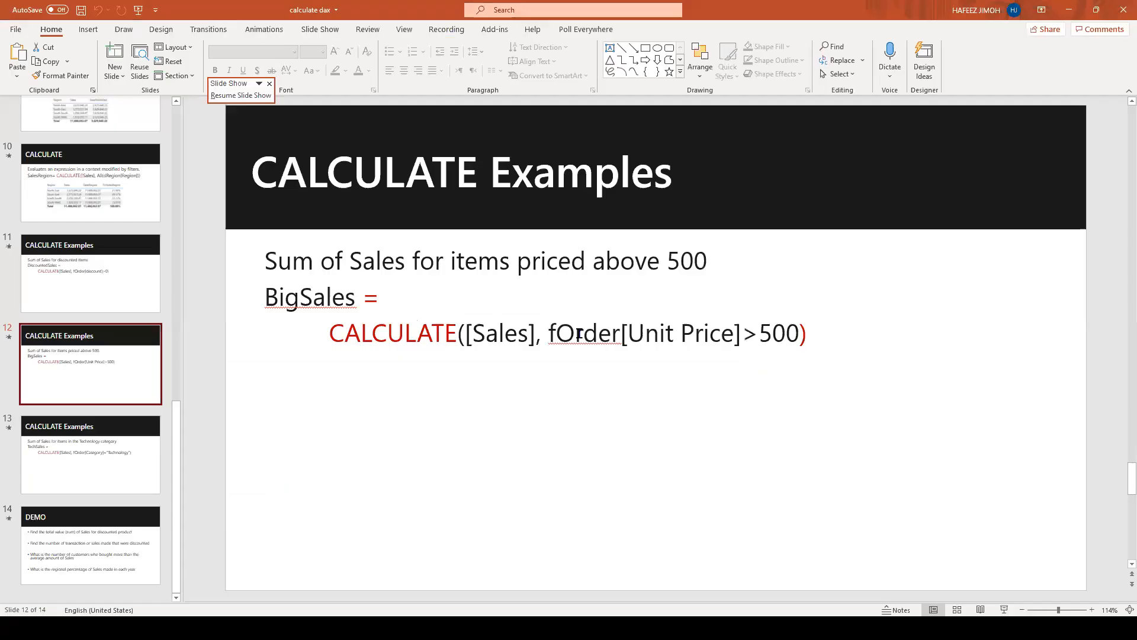
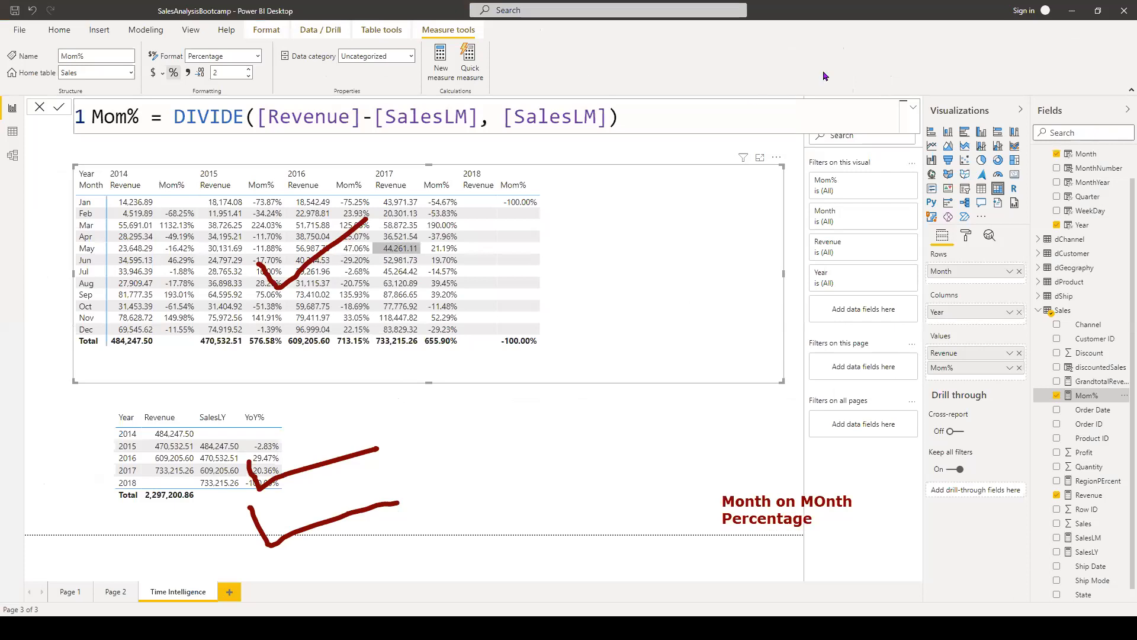
- Add a new measure to the Sales table and clear its default formula text
key(Escape)
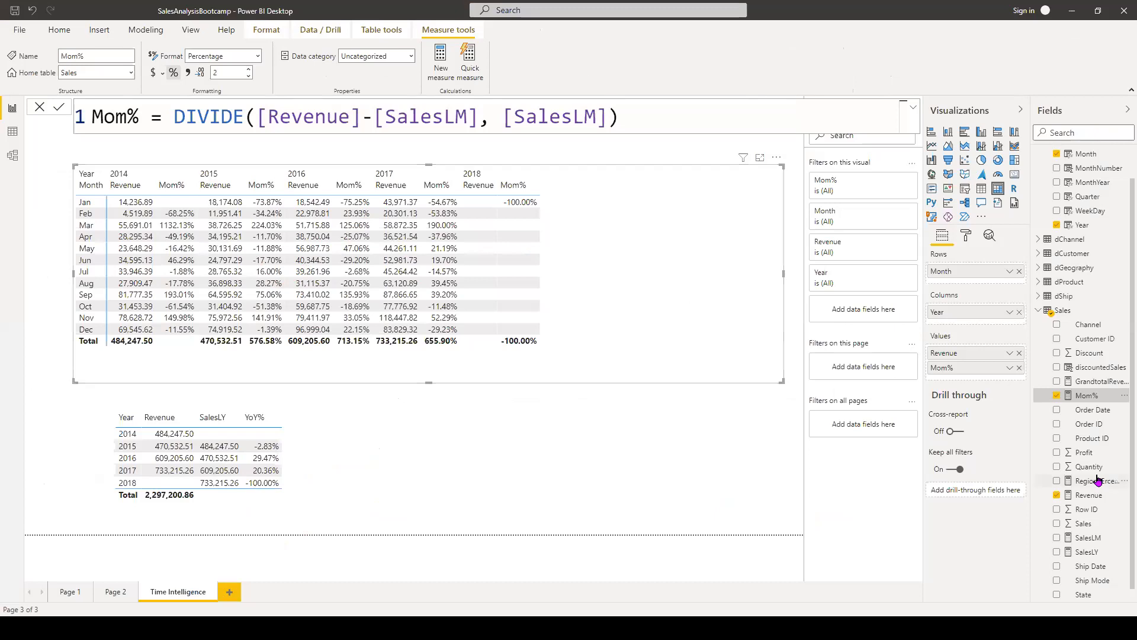
right_click(1064, 312)
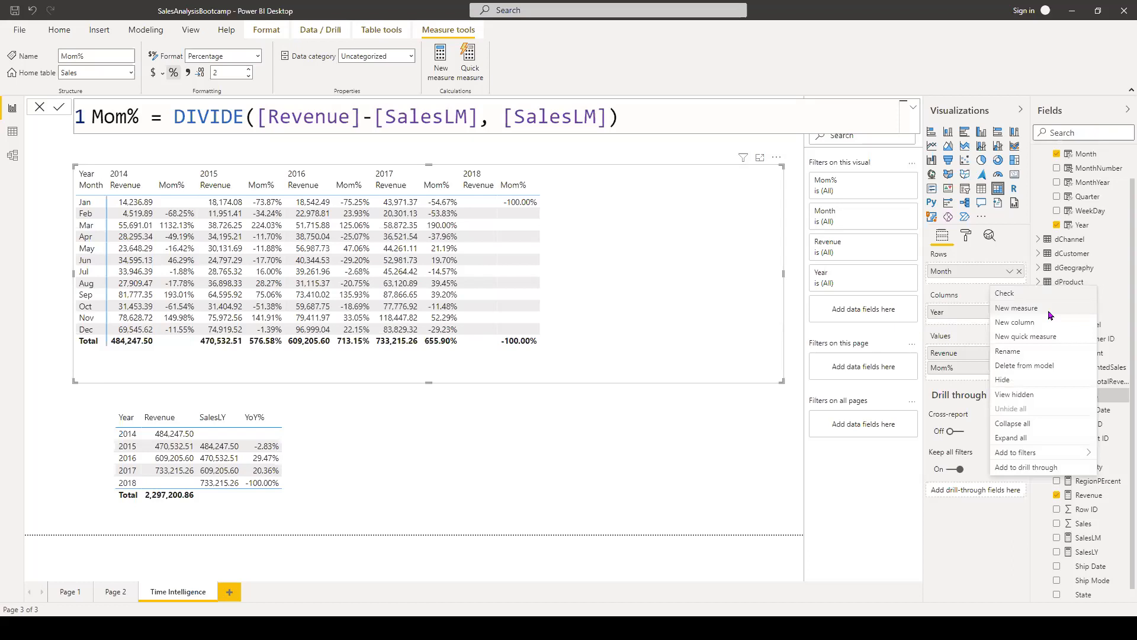
click(1049, 312)
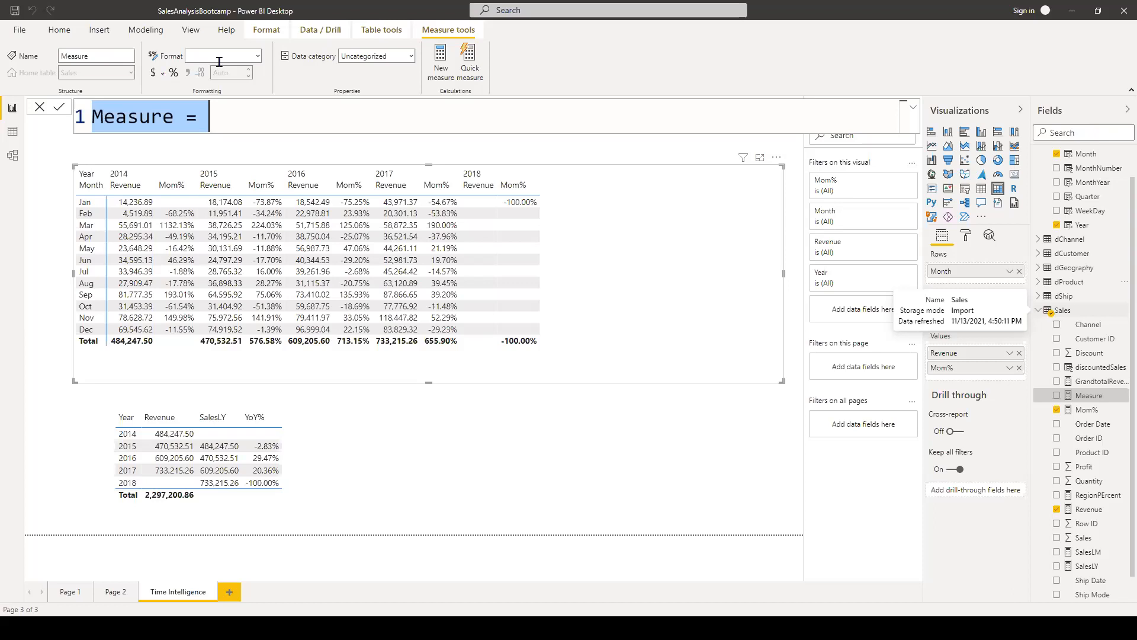
click(171, 82)
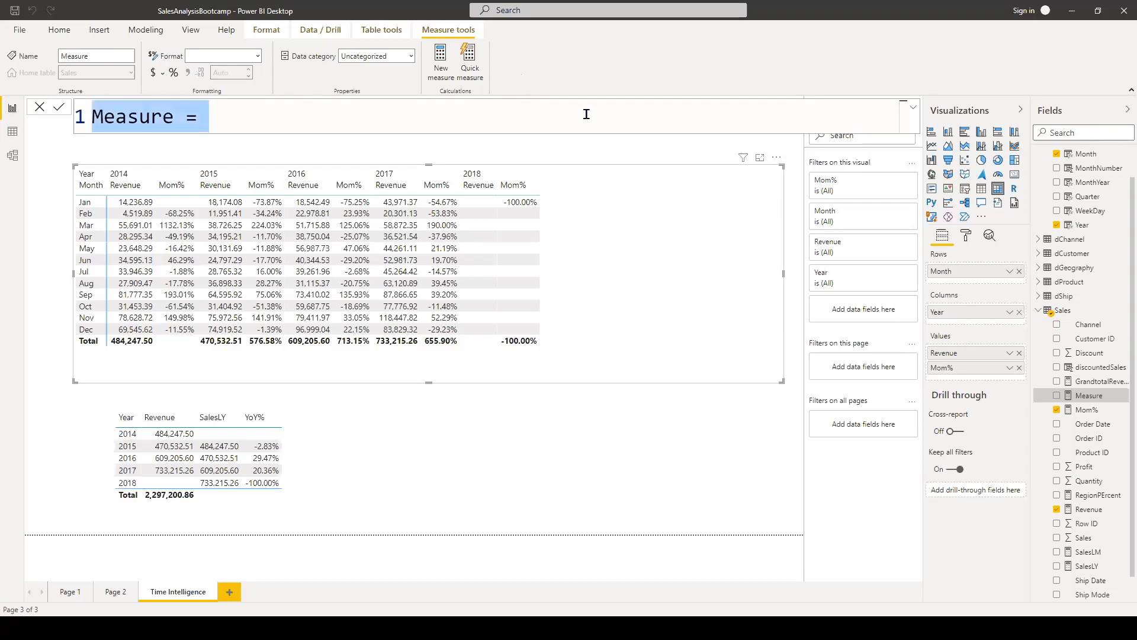
key(BackSpace)
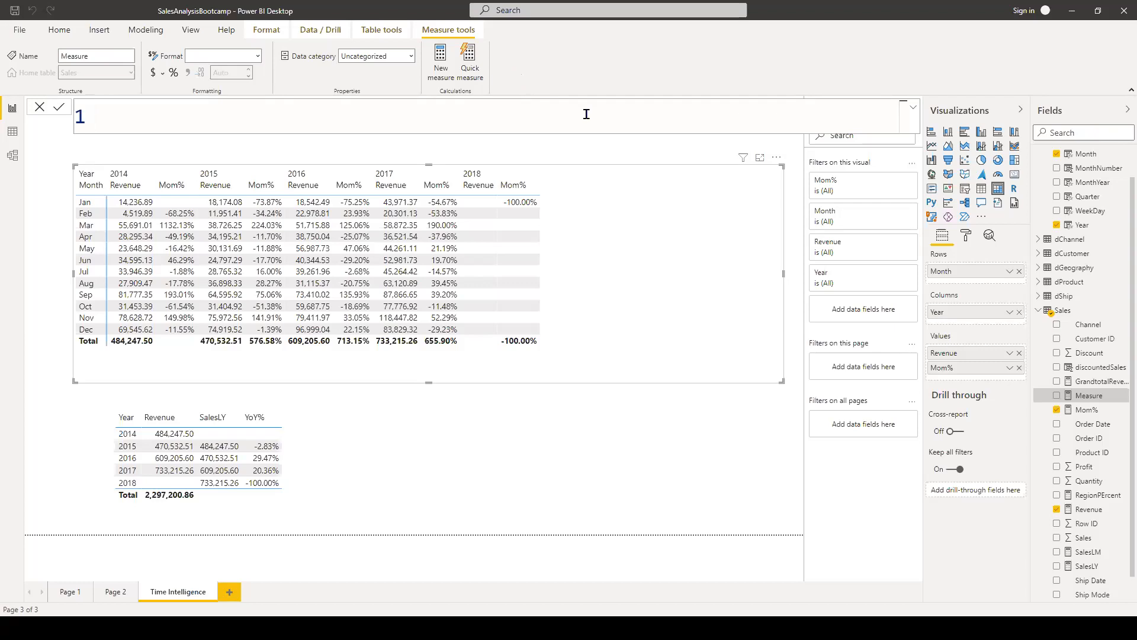
text(D)
key(BackSpace)
text(Cumu)
key(BackSpace)
key(BackSpace)
key(BackSpace)
key(BackSpace)
key(BackSpace)
text(CumSales)
key(BackSpace)
key(BackSpace)
key(BackSpace)
key(BackSpace)
key(BackSpace)
key(BackSpace)
key(BackSpace)
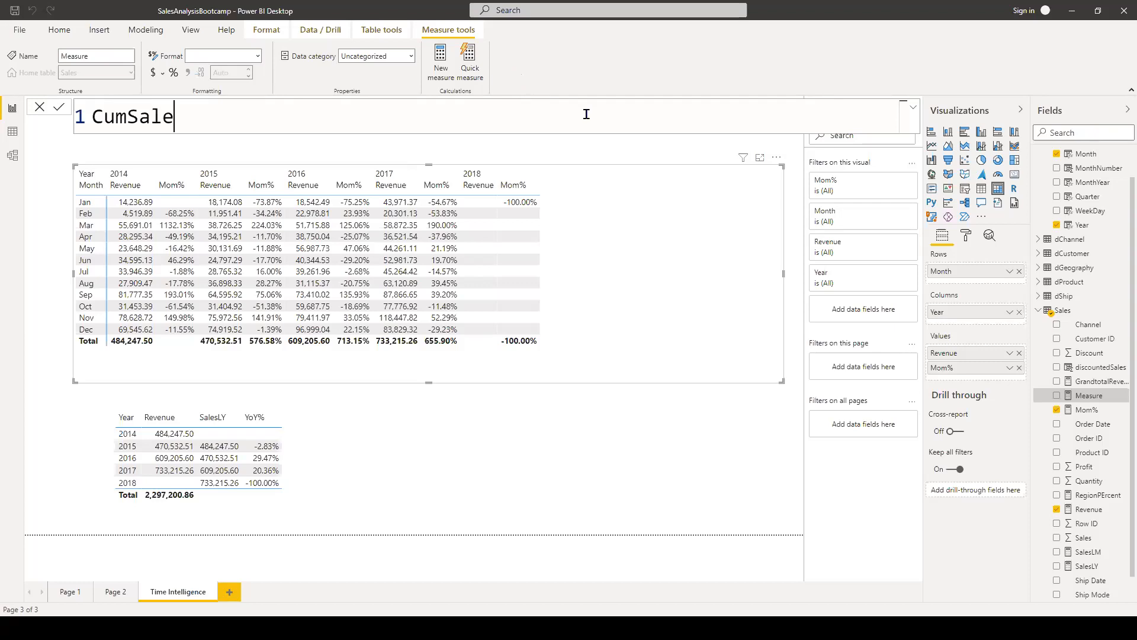
key(BackSpace)
- Name the measure SalesYTD and begin its formula with CALCULATE([Revenue], leaving the filter argument open
text(Sa)
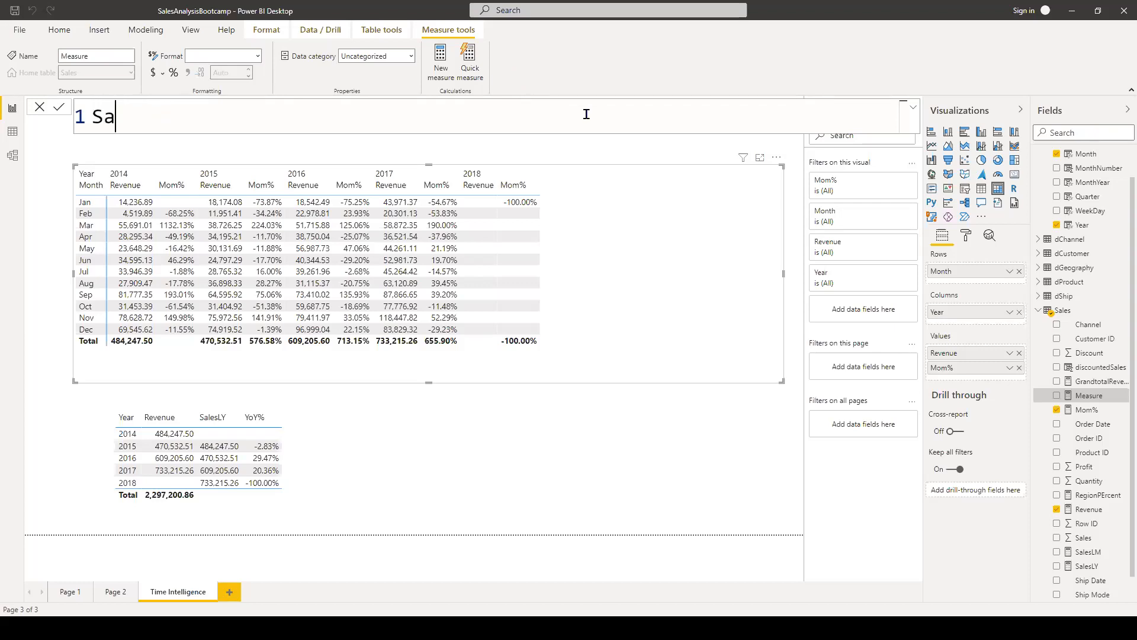
text(lesYTD)
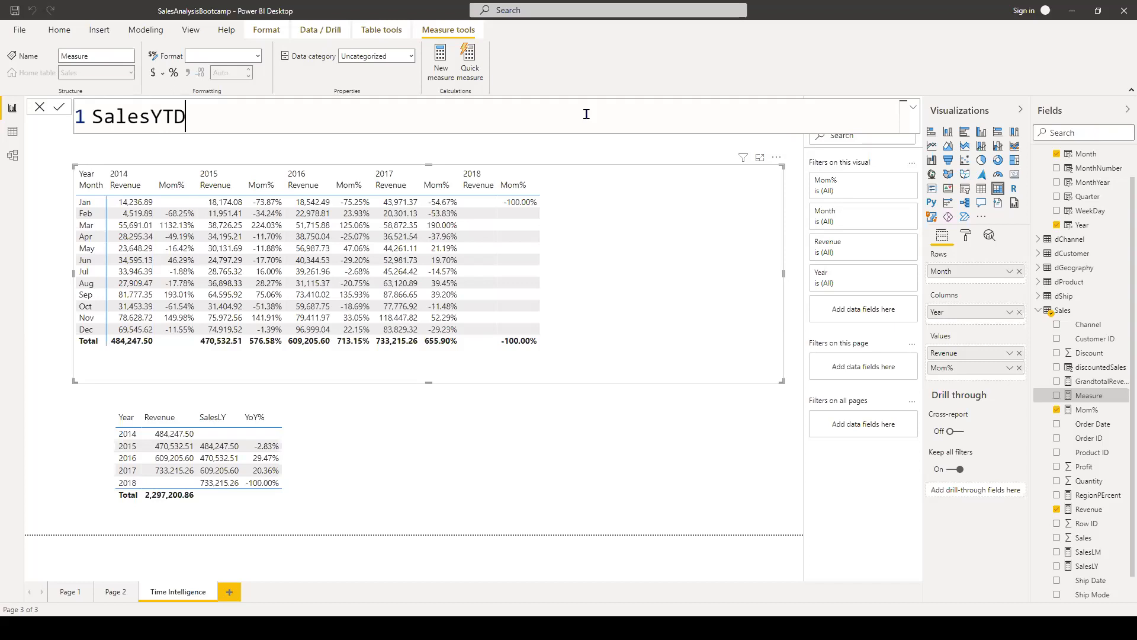
text(= cal)
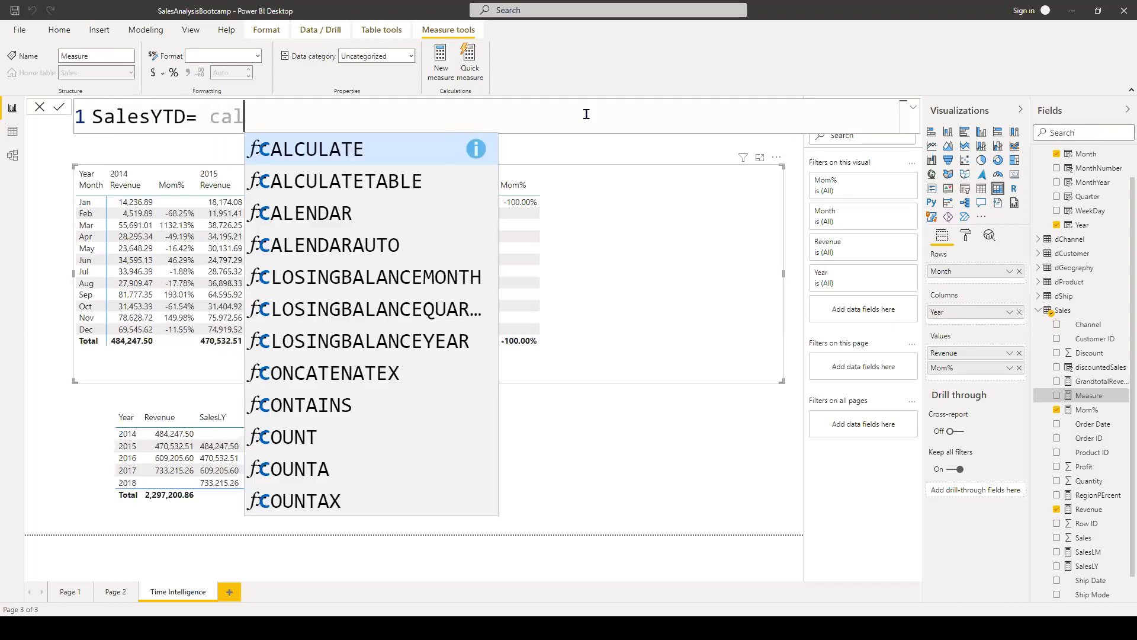
key(Tab)
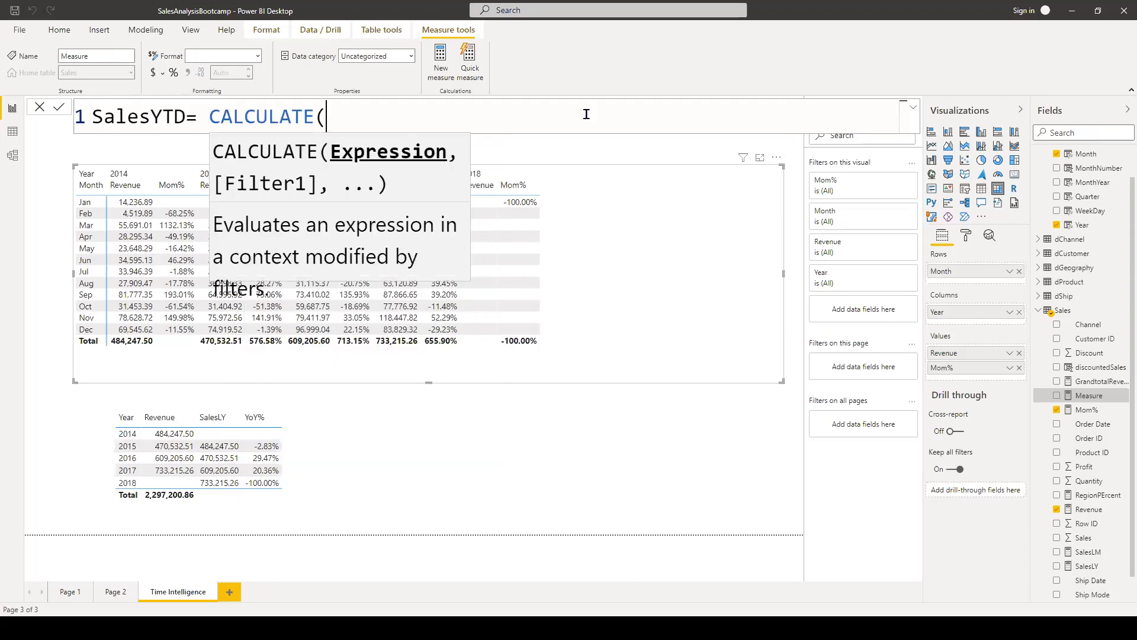
text([r)
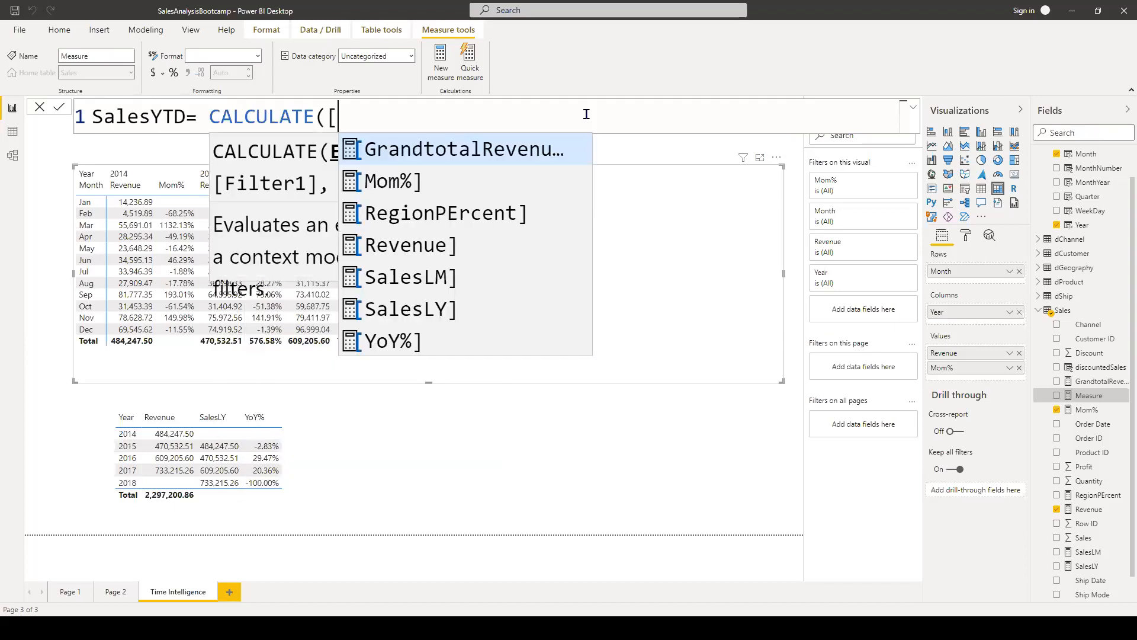
key(Down)
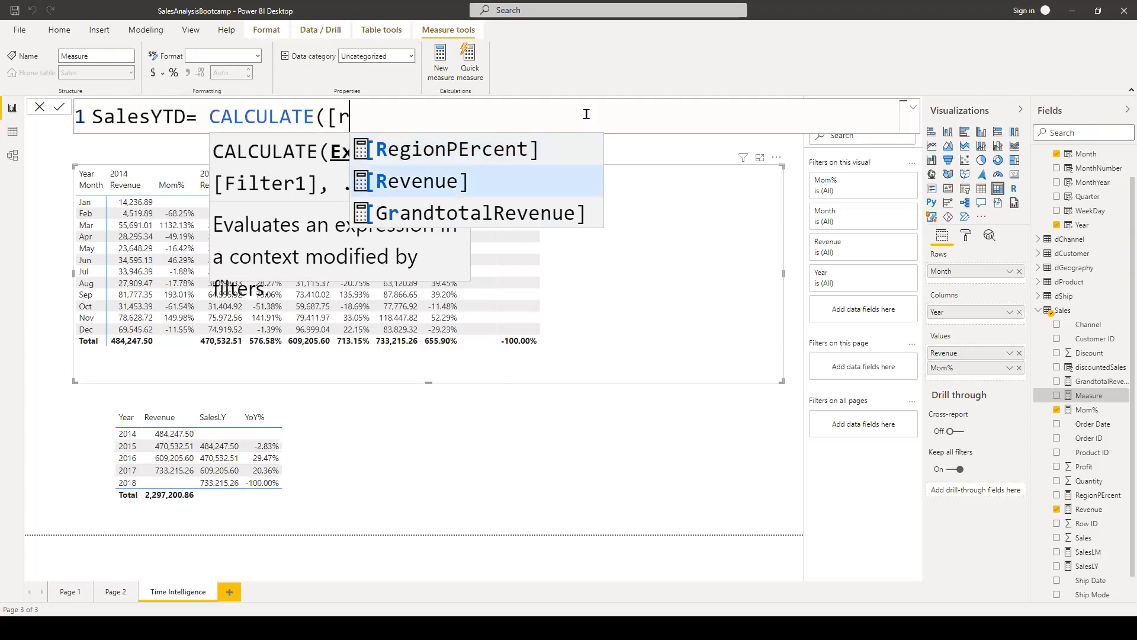
key(Tab)
text(,)
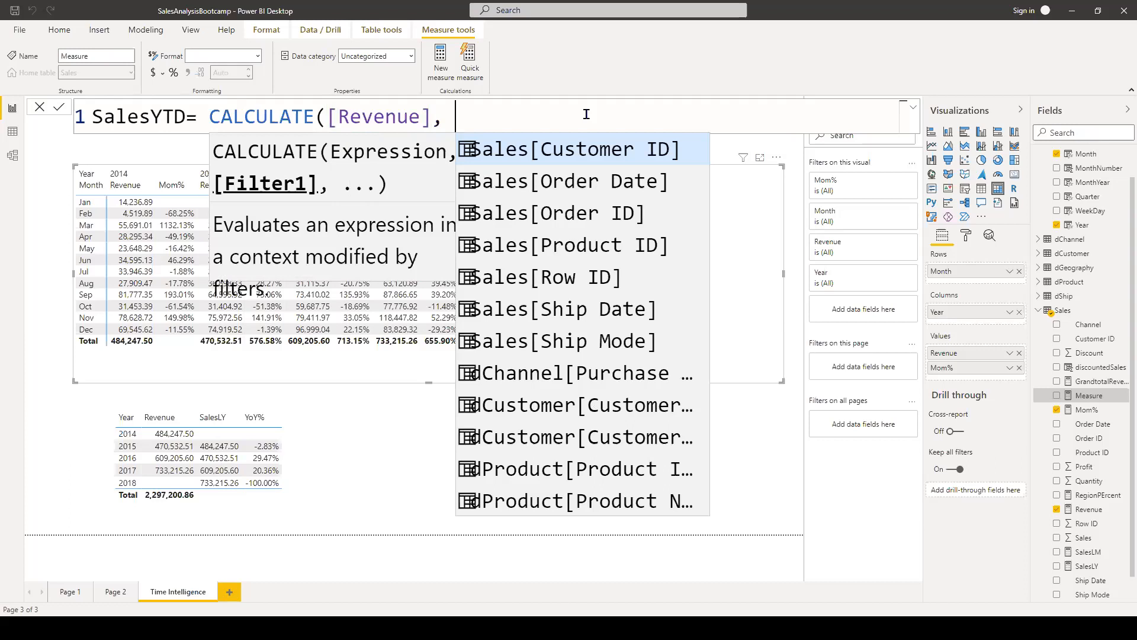
key(Escape)
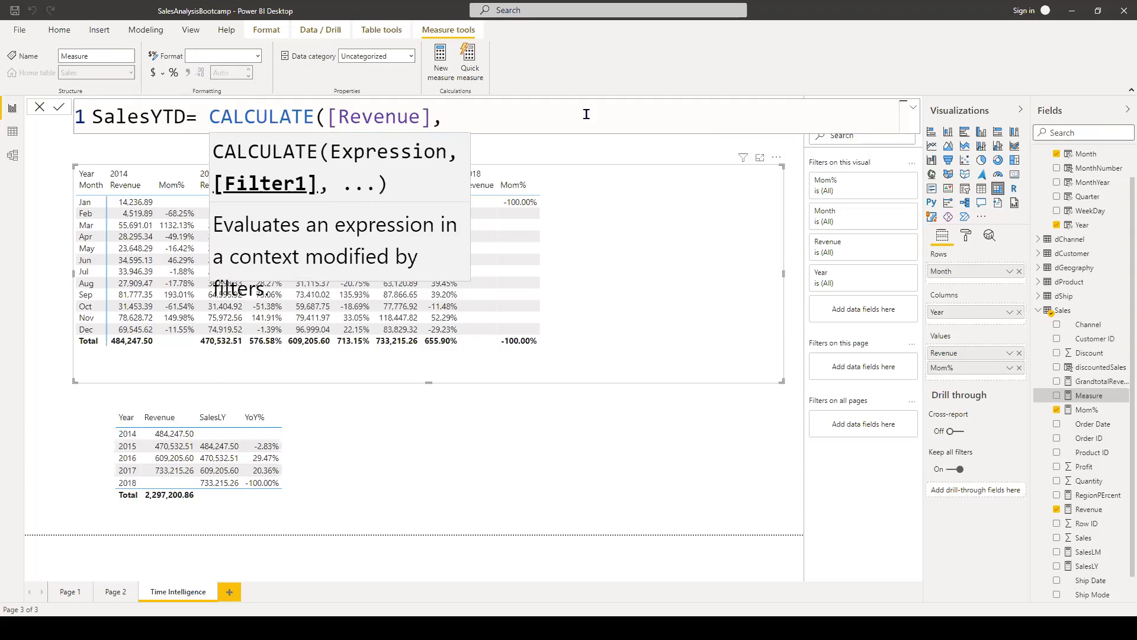
- Switch to the time intelligence measures presentation in PowerPoint and show the Time Intelligence slide listing DATESMTD, DATESQTD and DATESYTD full screen
key(alt+Tab)
scroll(485, 391, up, 1)
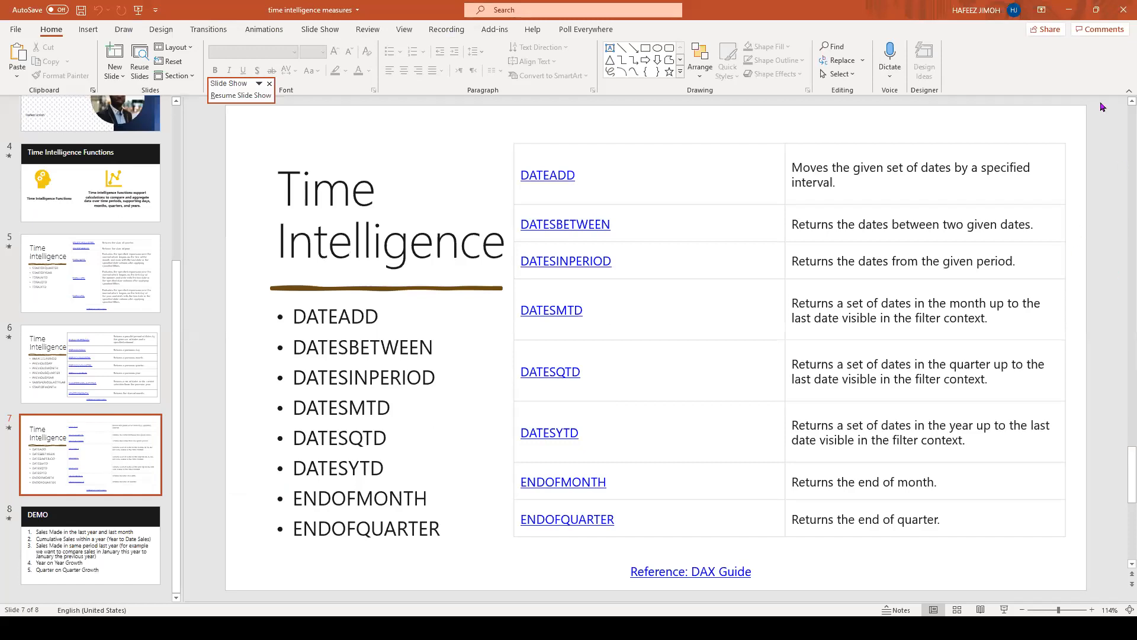
key(alt+Tab)
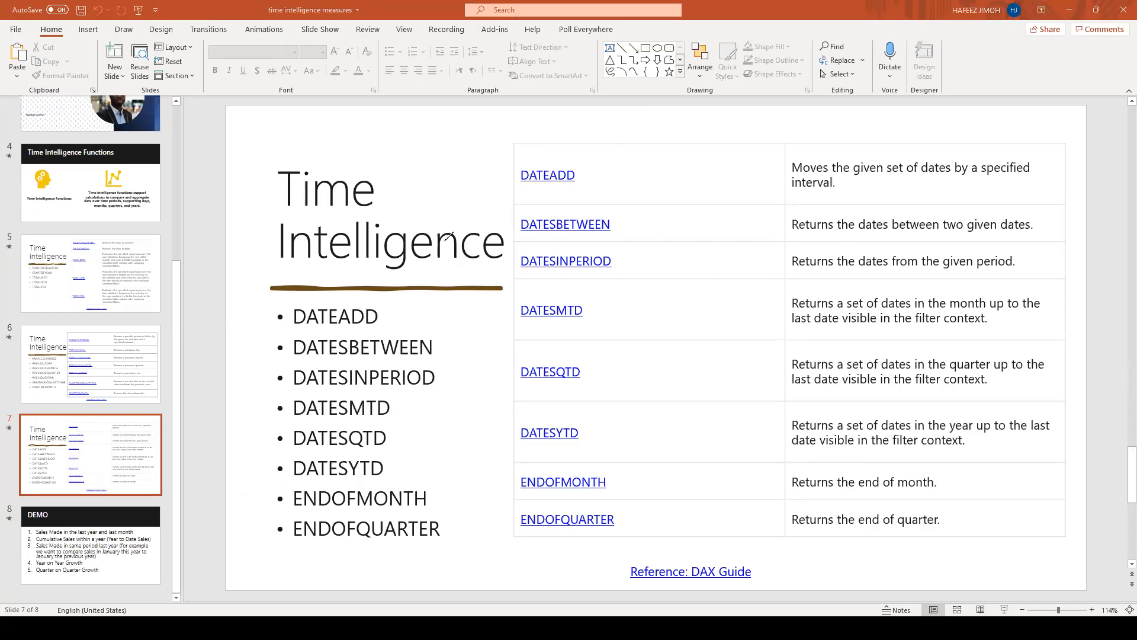
drag(489, 156, 515, 142)
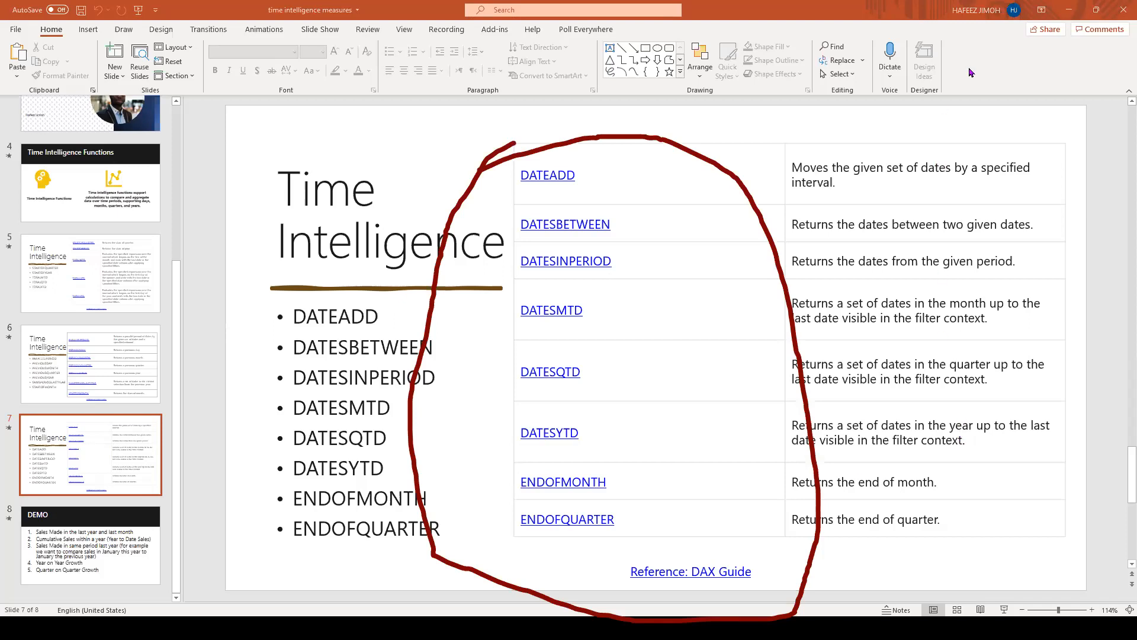
click(1002, 613)
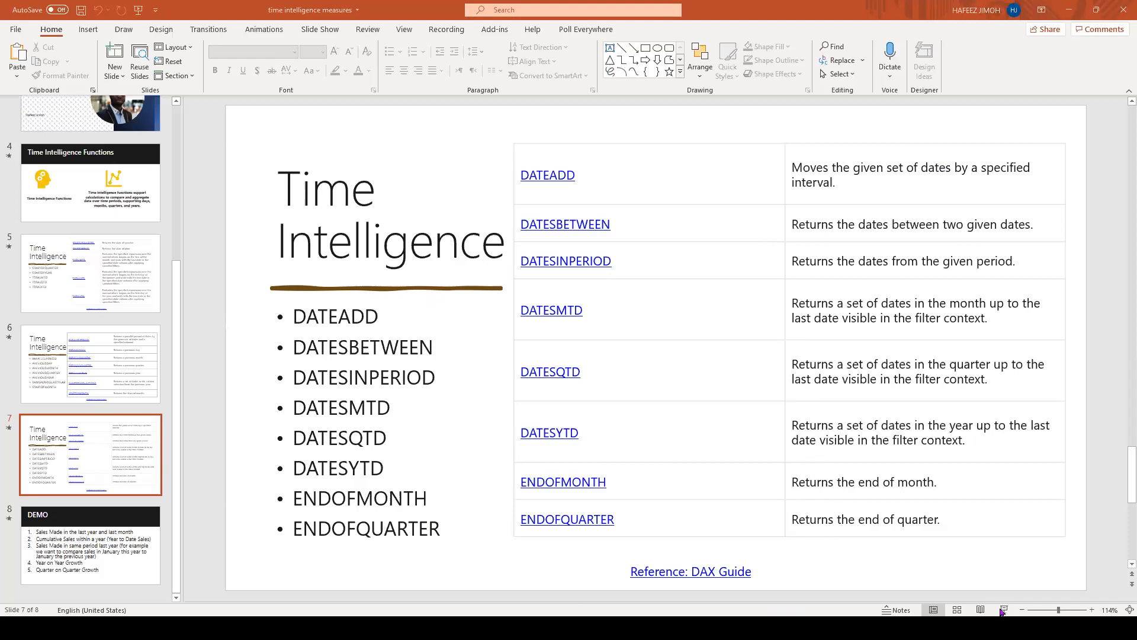
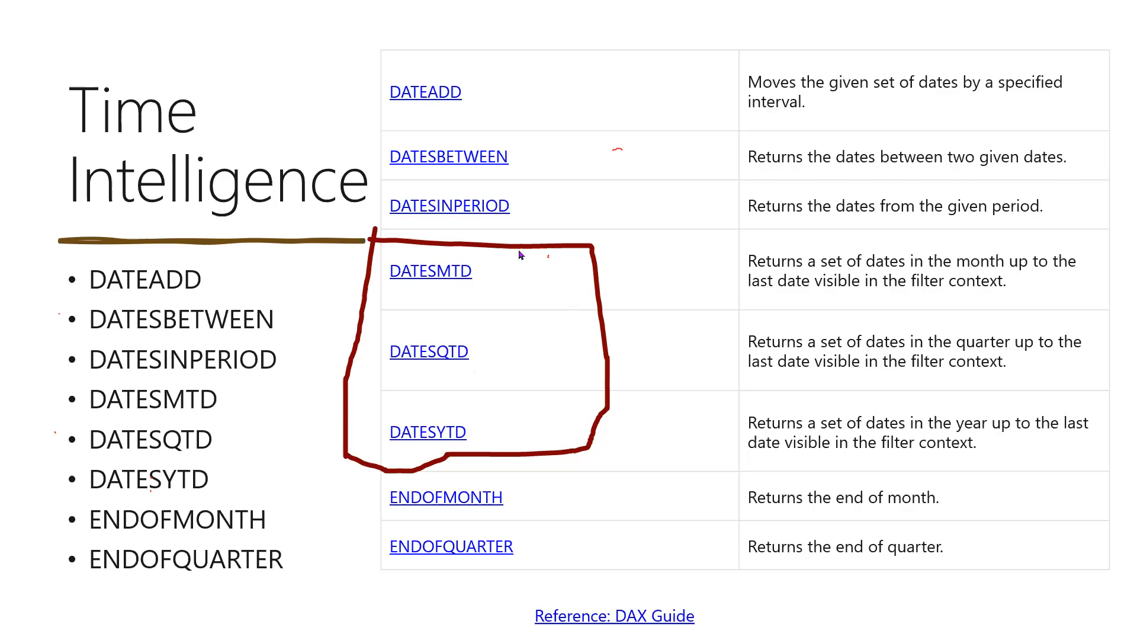
- Switch to Power BI Desktop and insert the DATESYTD function as the CALCULATE filter of SalesYTD
key(alt+Tab)
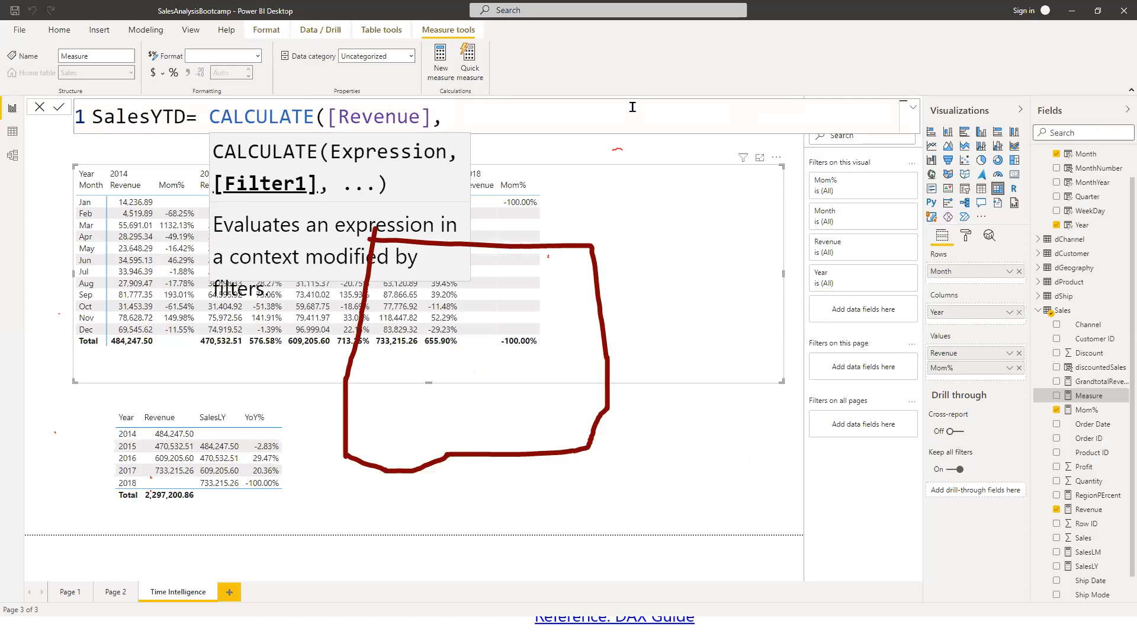
text(ate)
key(BackSpace)
key(BackSpace)
key(BackSpace)
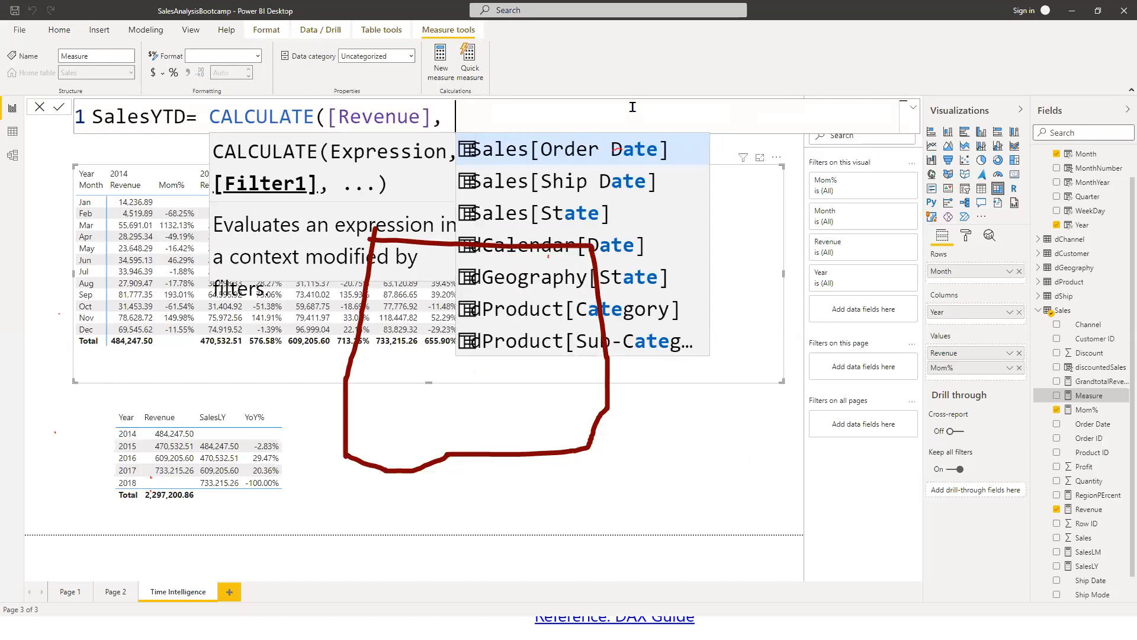
text(dates)
key(Down)
key(Down)
key(Down)
key(Down)
key(Tab)
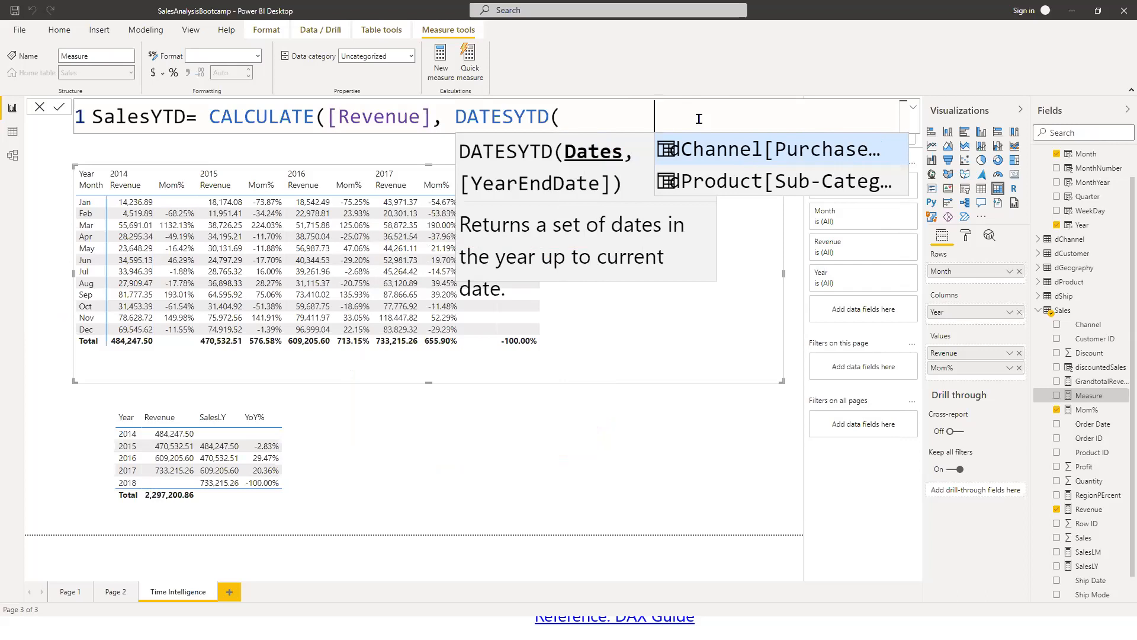
- Remove the stray characters after DATESYTD( and enter dCalendar[Date] as its dates argument
key(BackSpace)
key(BackSpace)
key(BackSpace)
key(BackSpace)
key(BackSpace)
key(BackSpace)
key(BackSpace)
key(BackSpace)
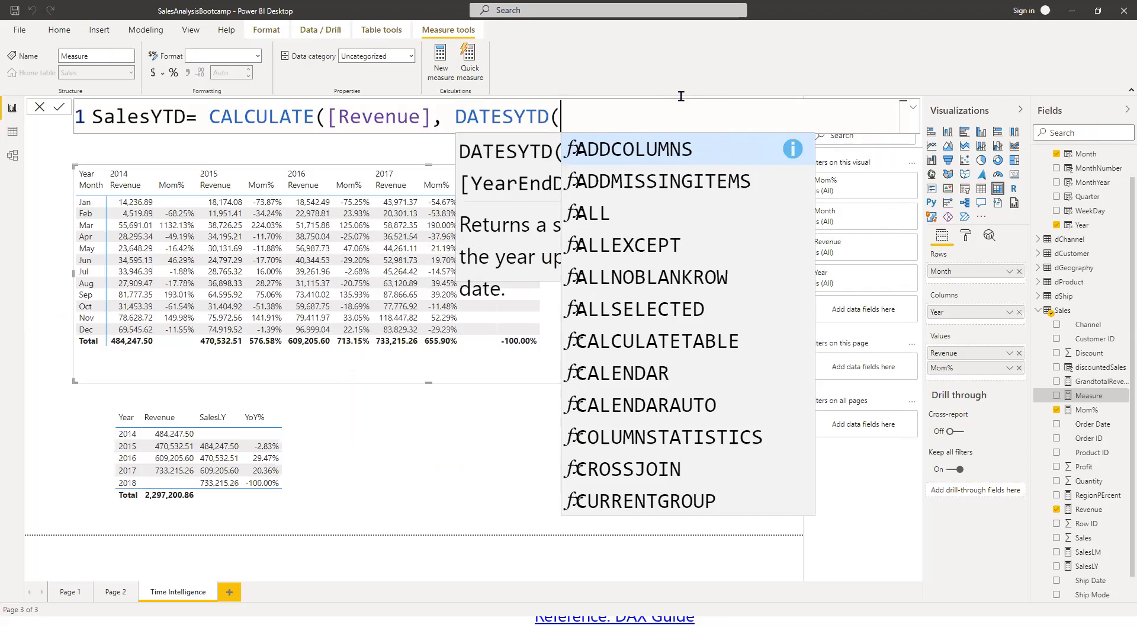
key(Escape)
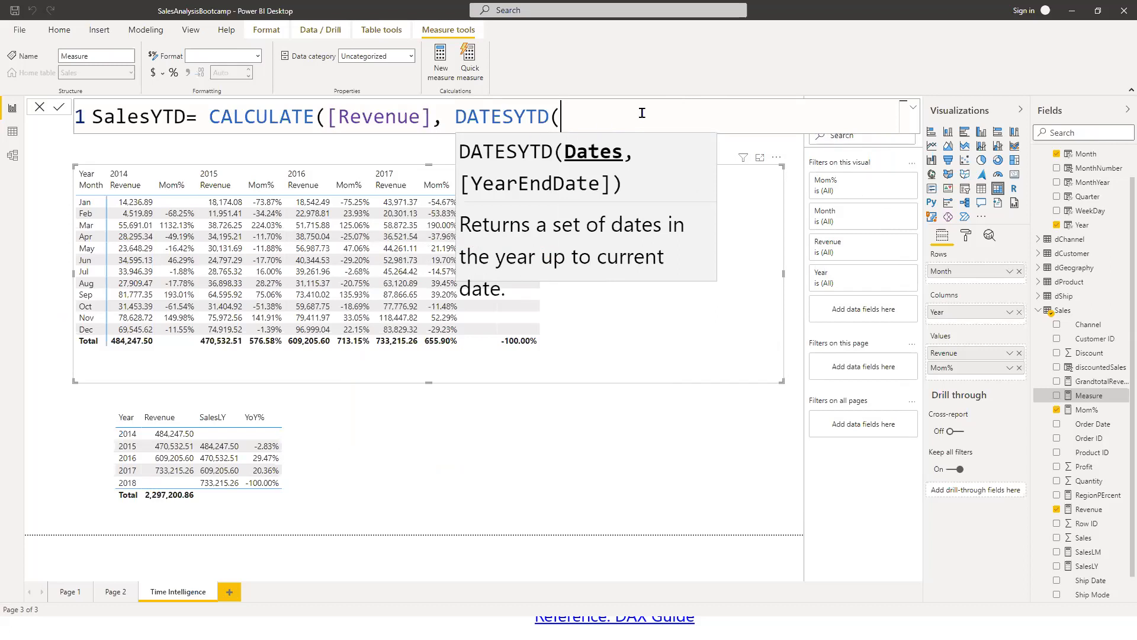
text(dcal)
key(Down)
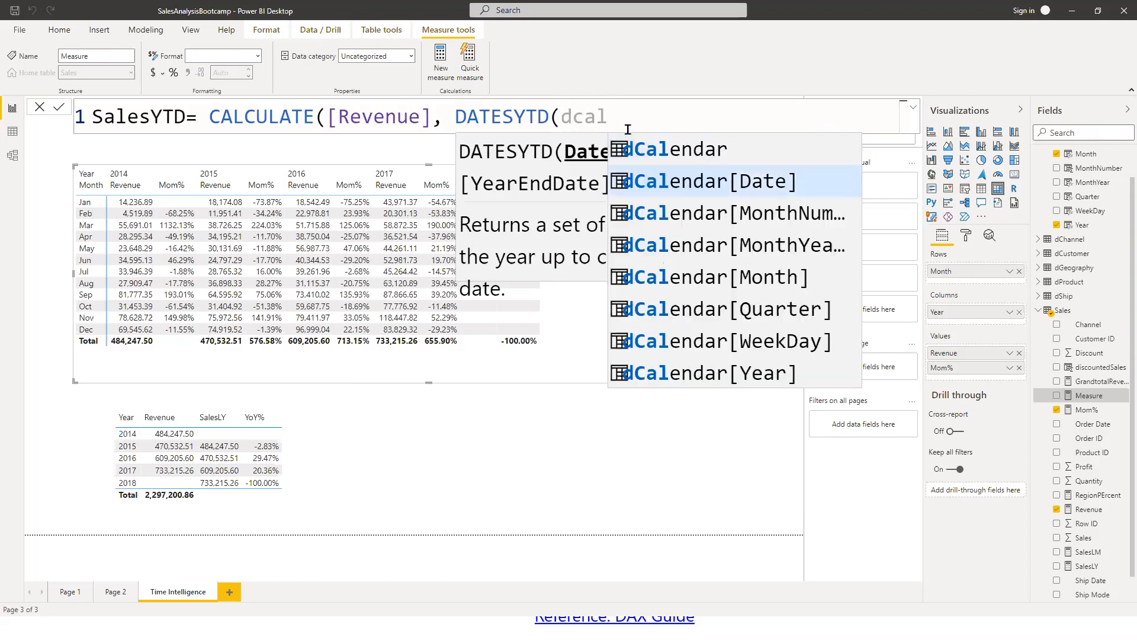
key(Tab)
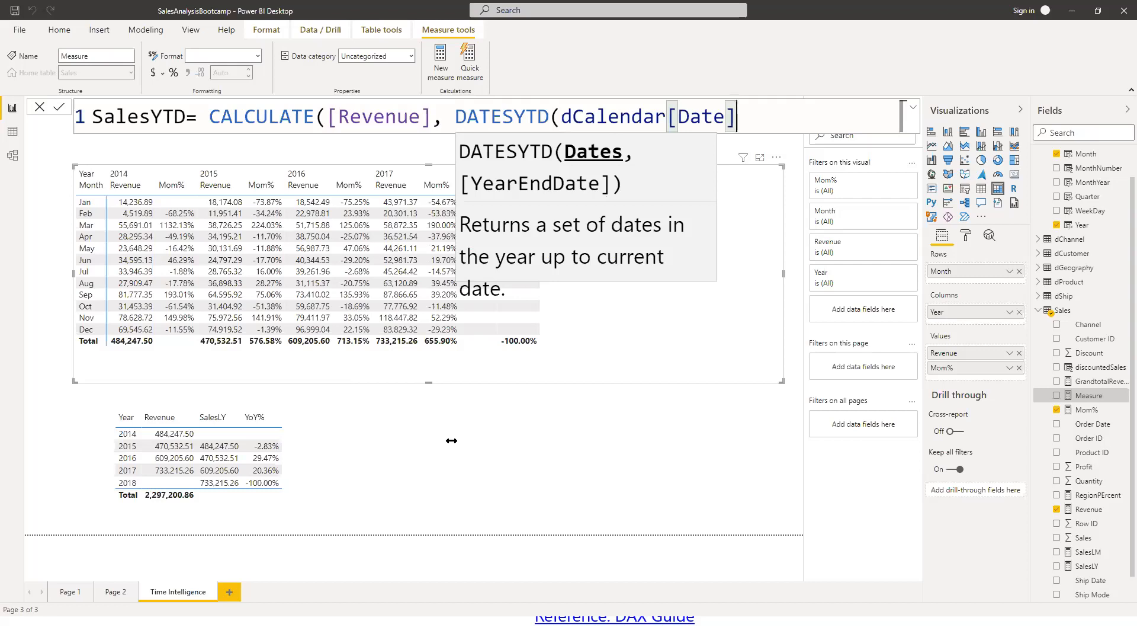
- Write the on-screen annotation "Fiscal Period:" in the empty area below the monthly matrix
click(485, 436)
text(Fiscal Period:)
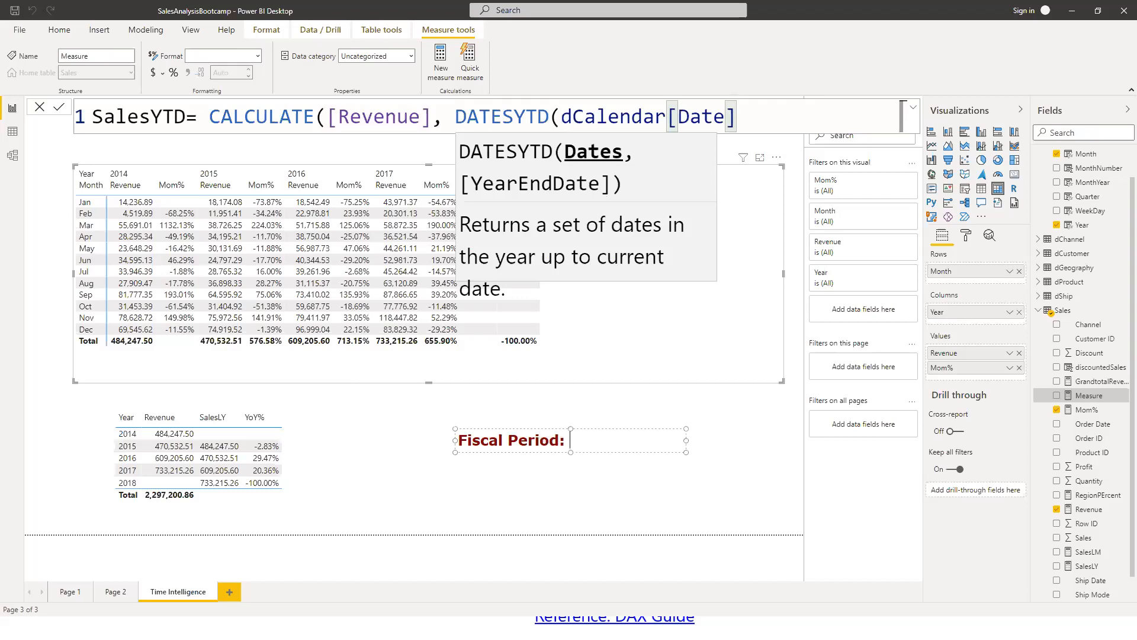
click(483, 418)
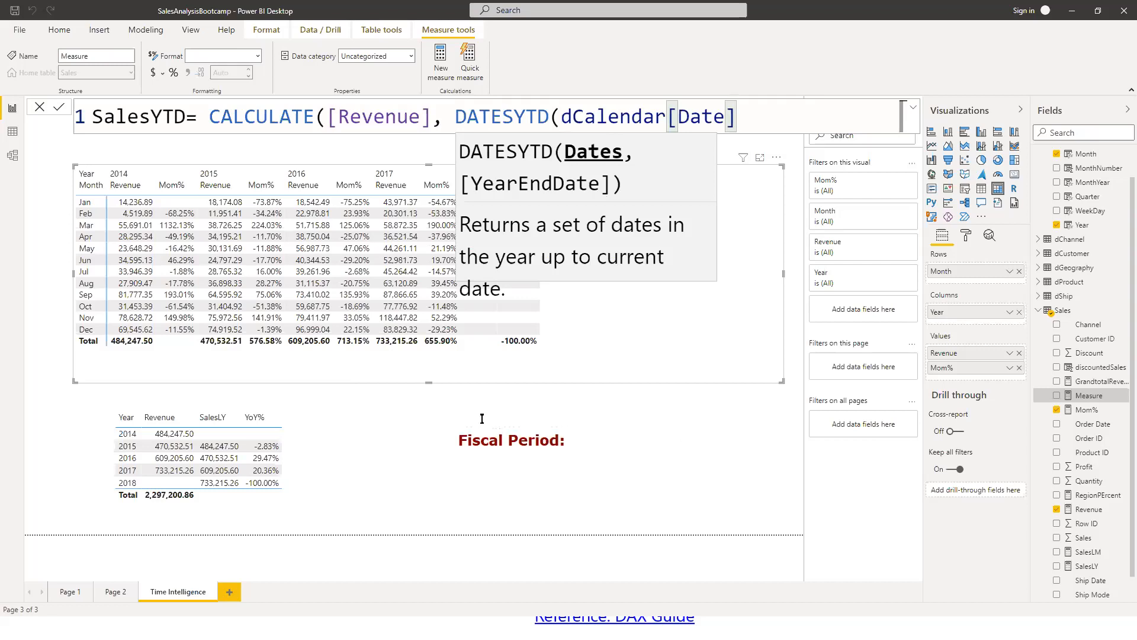
click(648, 441)
click(781, 113)
click(782, 113)
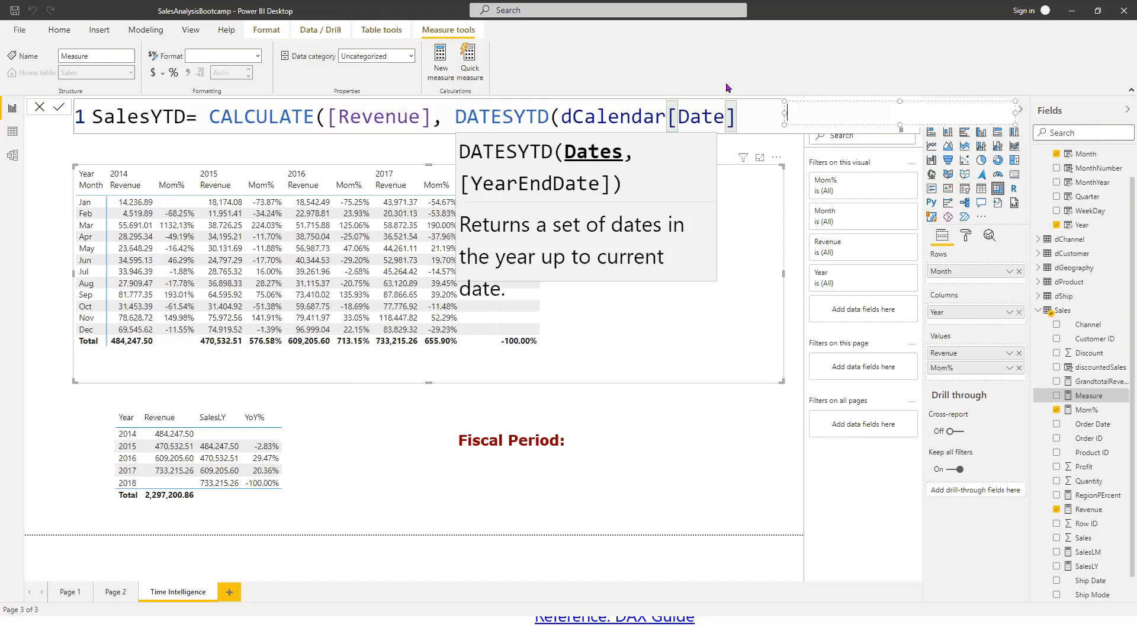
- Close both parentheses of the SalesYTD formula and commit the measure
click(753, 118)
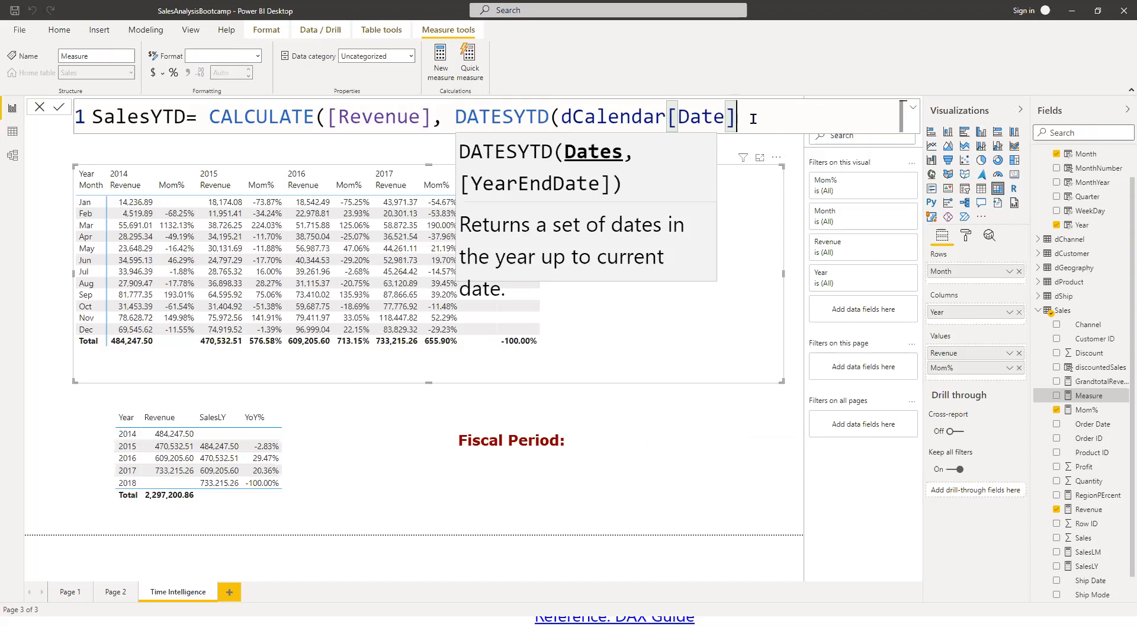
text()))
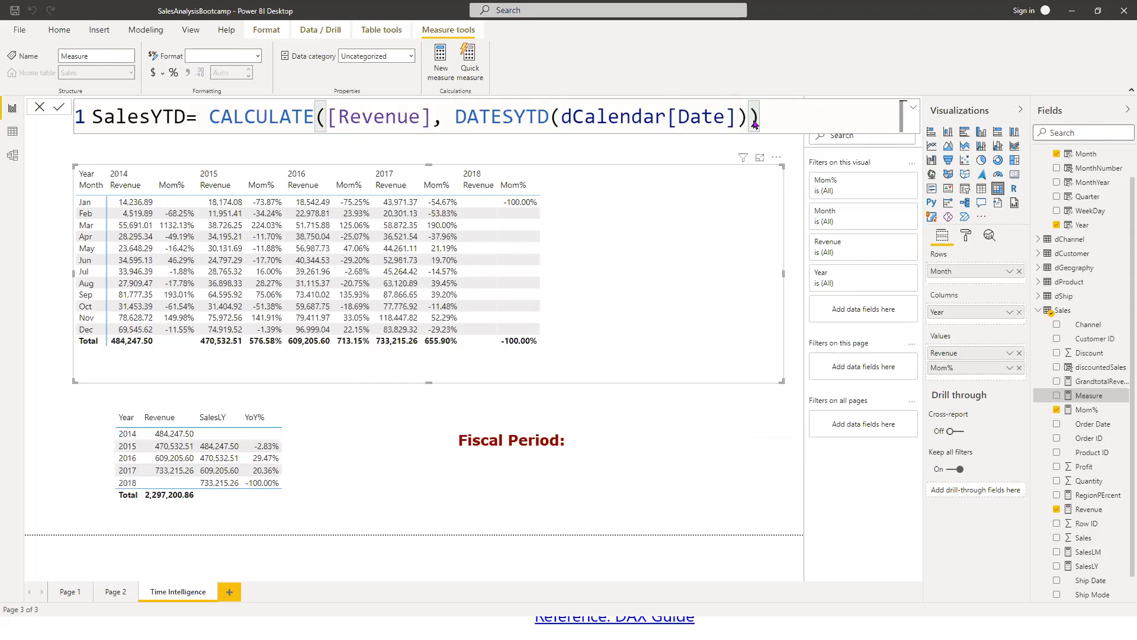
key(Return)
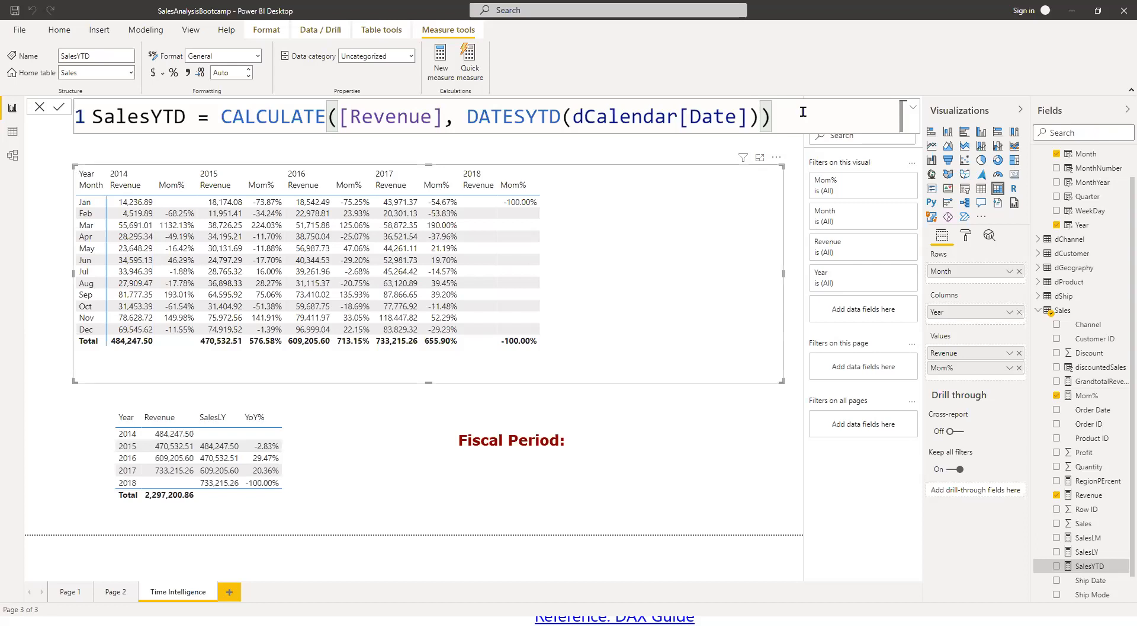
- Add the date text "31/12/2014" as an extra argument after DATESYTD in the SalesYTD formula
key(Left)
key(Left)
key(Right)
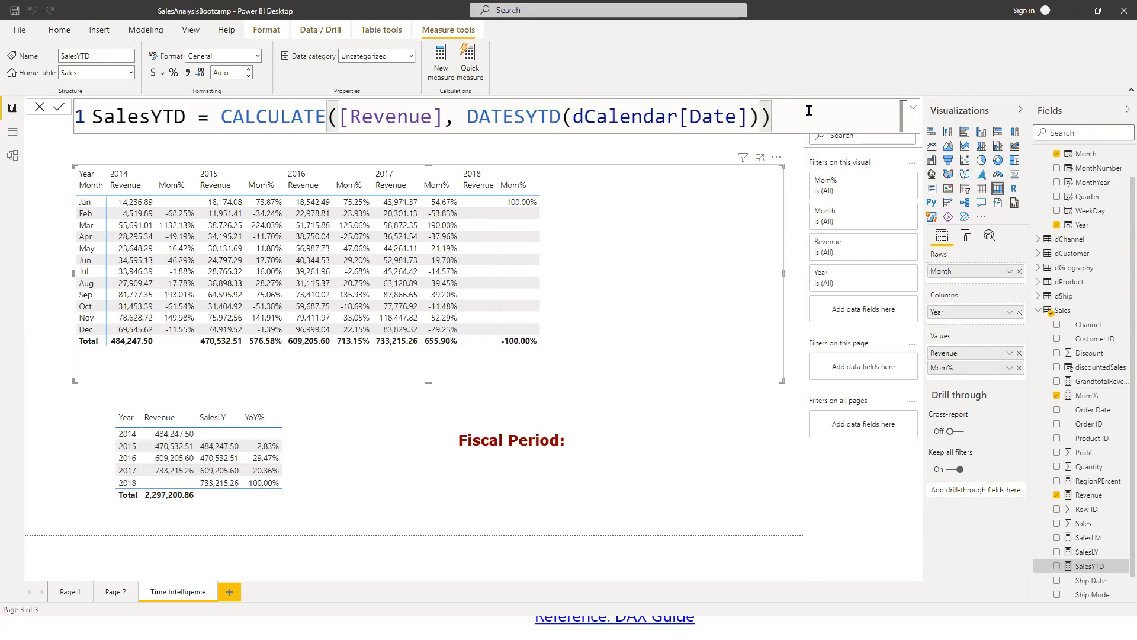
text(, )
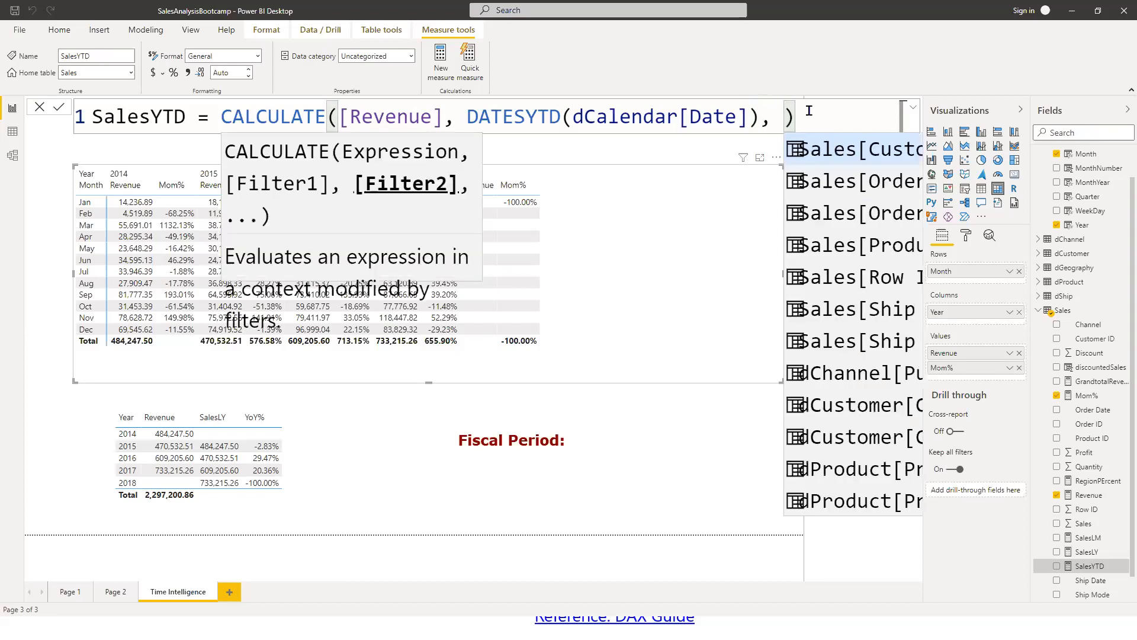
text("")
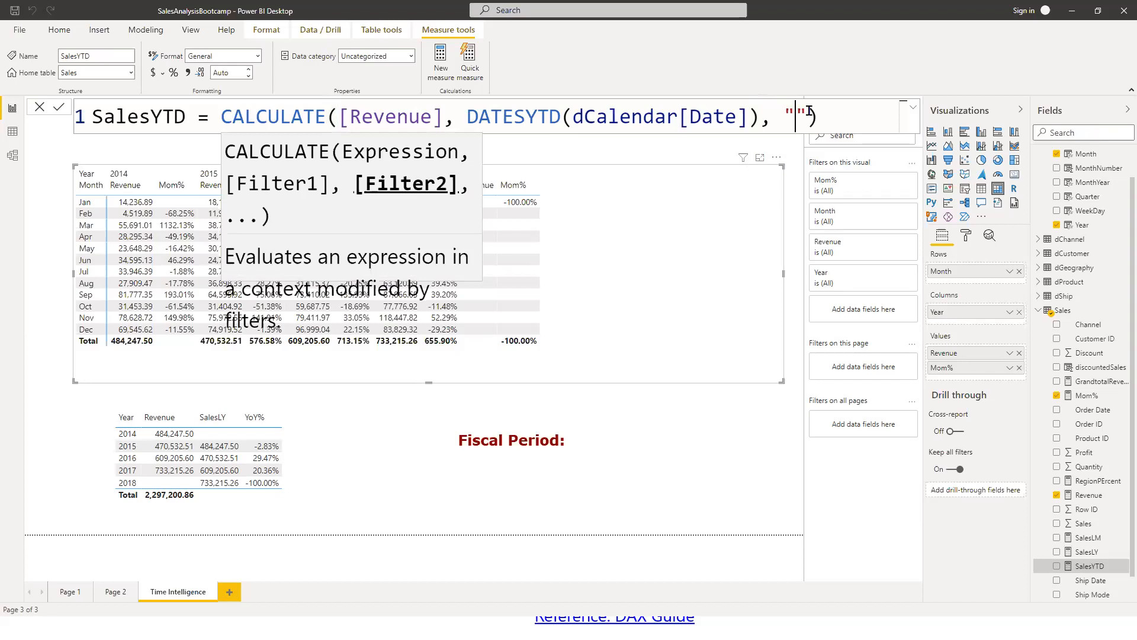
text(31/12/2)
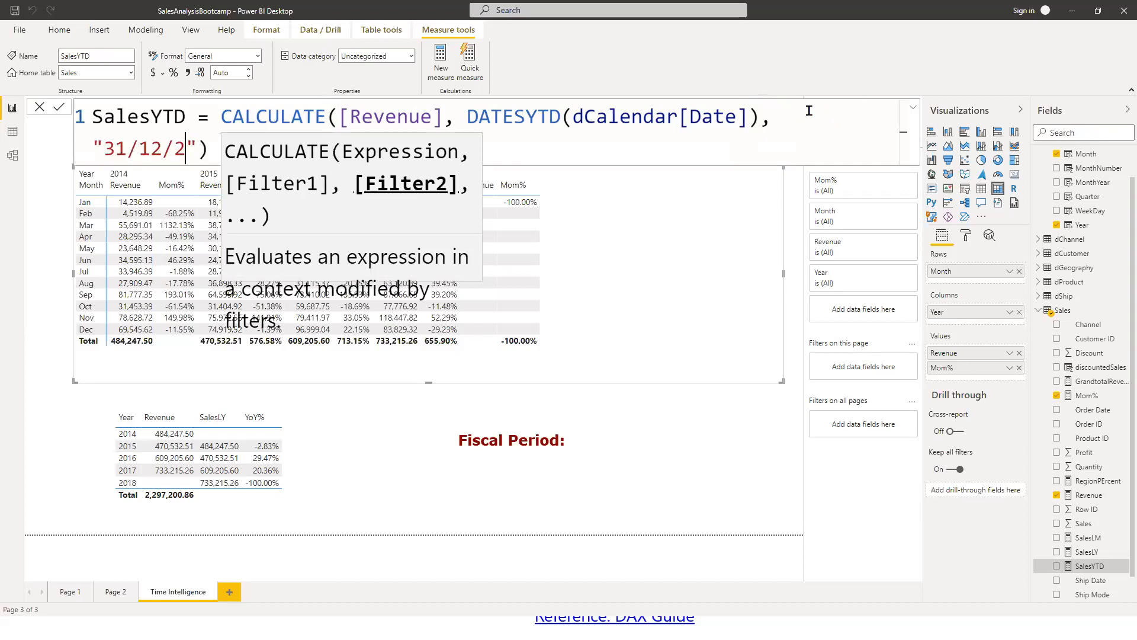
text(014)
- Change the date text in the SalesYTD formula to "31/03/2015" and remove the surplus quote and parenthesis
key(Left)
key(Left)
key(Left)
key(Left)
key(BackSpace)
key(BackSpace)
text(03)
key(shift+End)
text(015")
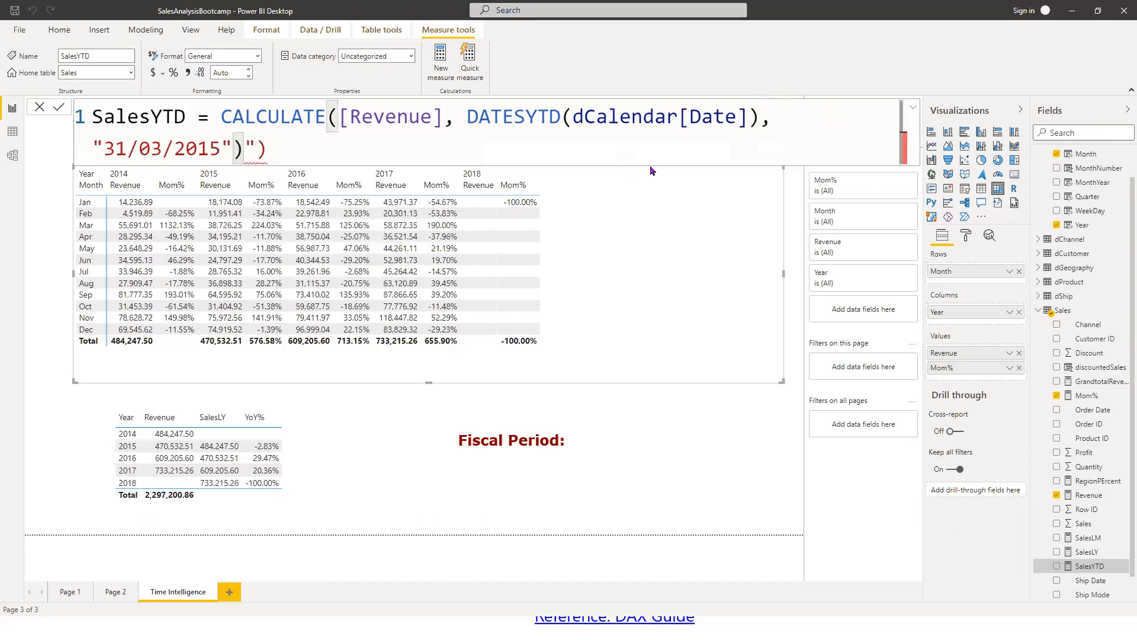
key(Delete)
key(End)
text())
key(BackSpace)
- Move DATESYTD's closing parenthesis behind "31/03/2015" so the date becomes its year-end argument, and commit SalesYTD
key(Left)
key(Left)
key(Left)
key(Left)
key(Left)
key(Left)
key(Left)
key(Left)
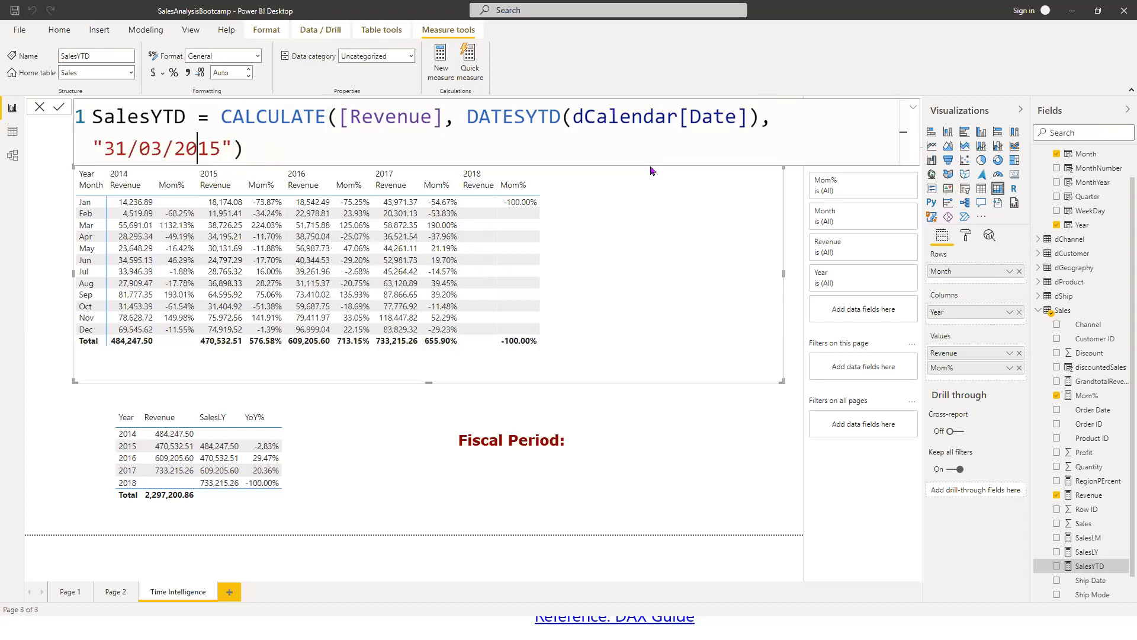
key(Home)
key(Left)
key(Left)
key(BackSpace)
key(Right)
key(Right)
key(Right)
key(Right)
key(Right)
key(Right)
key(End)
text())
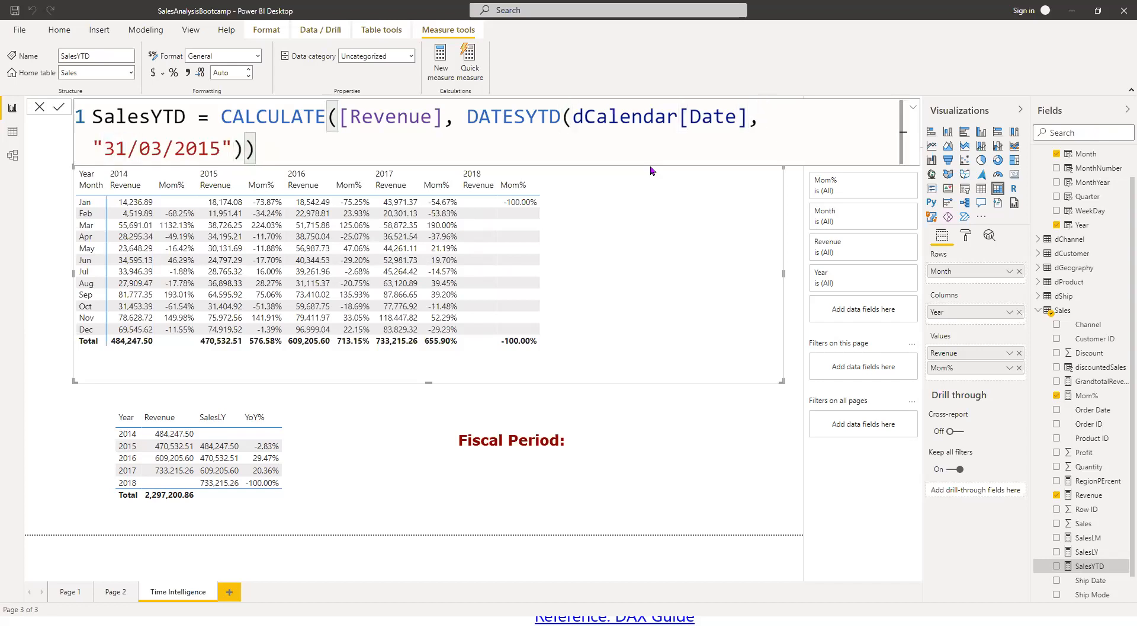
key(Return)
- Replace Mom% with SalesYTD in the values of the monthly matrix
scroll(1064, 586, down, 1)
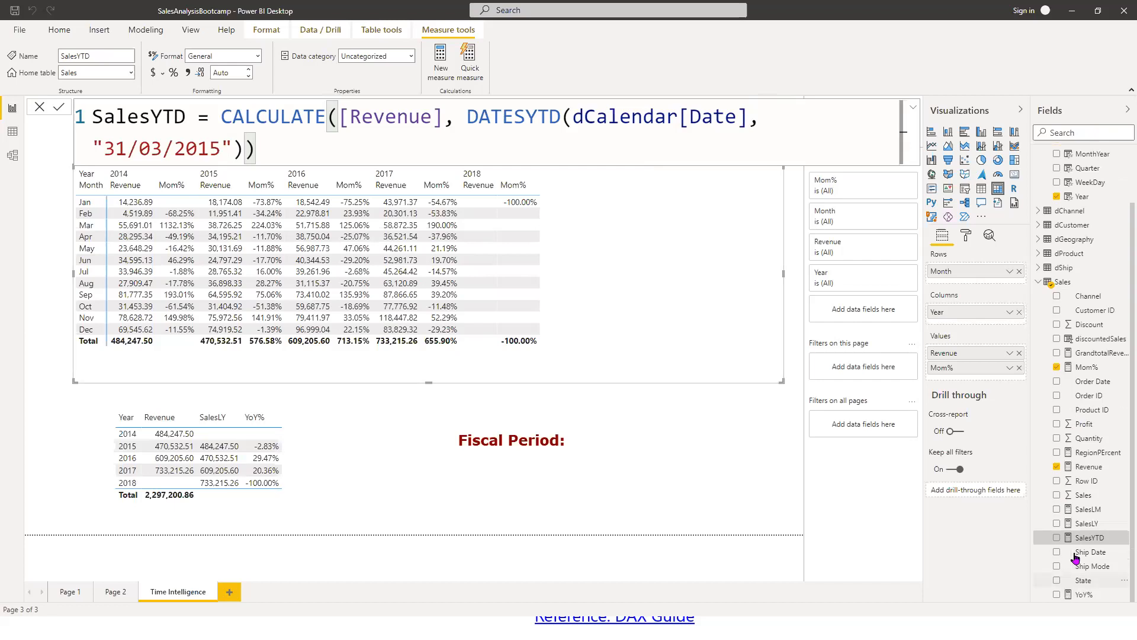
click(1058, 368)
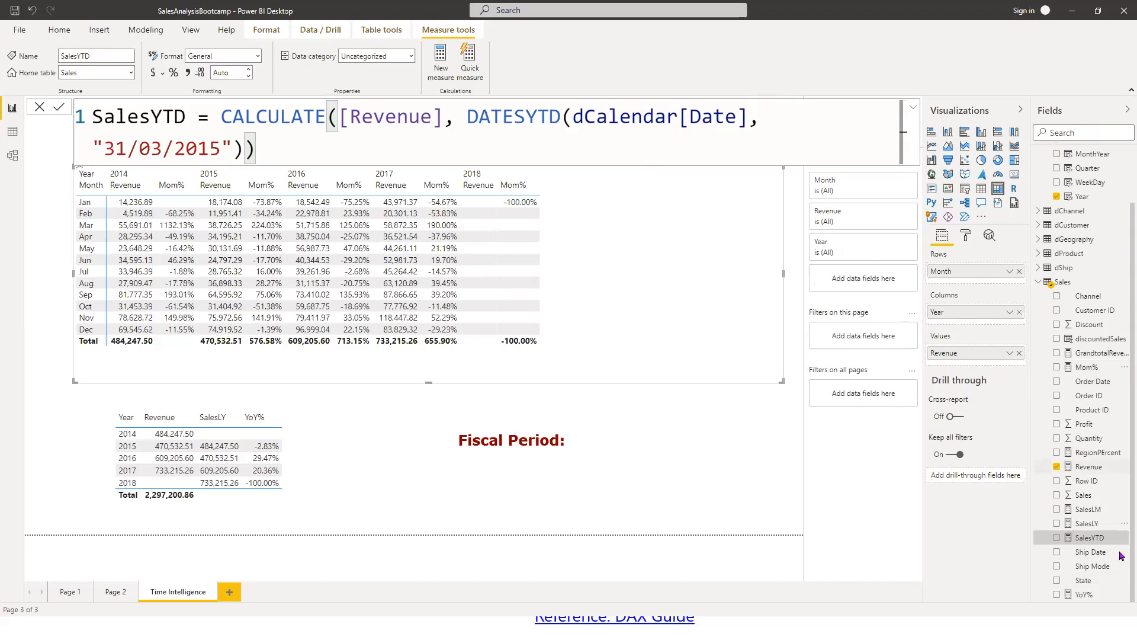
click(1057, 538)
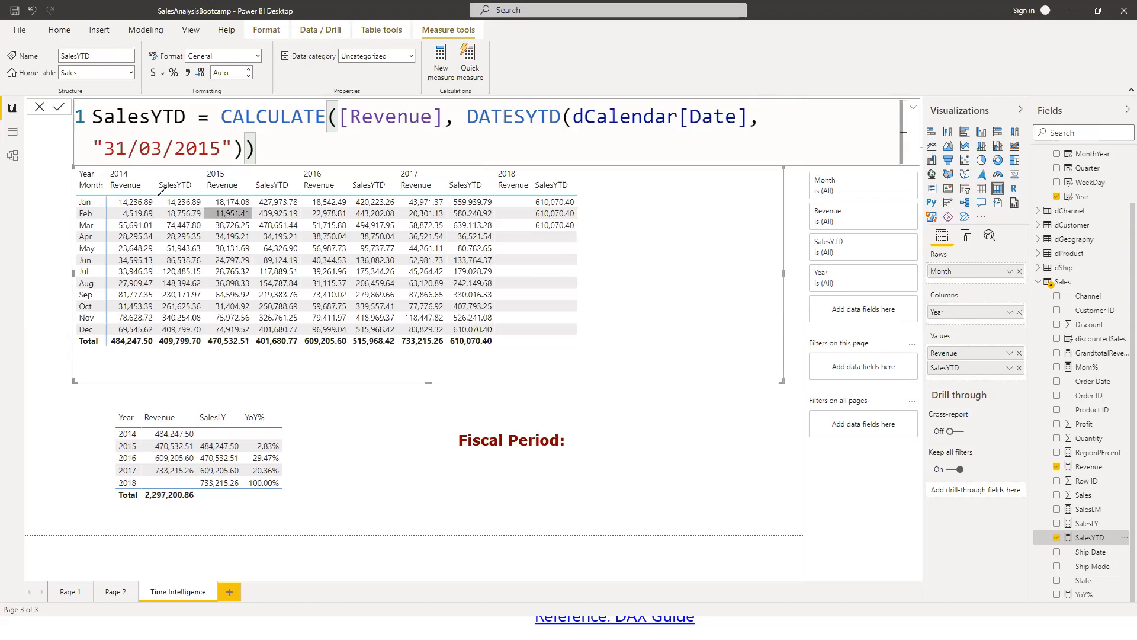
- Mark the January to March 2014 SalesYTD values in red and underline the March 2015 SalesYTD value
mouse_move(158, 197)
mouse_down()
mouse_move(160, 234)
mouse_move(200, 236)
mouse_up()
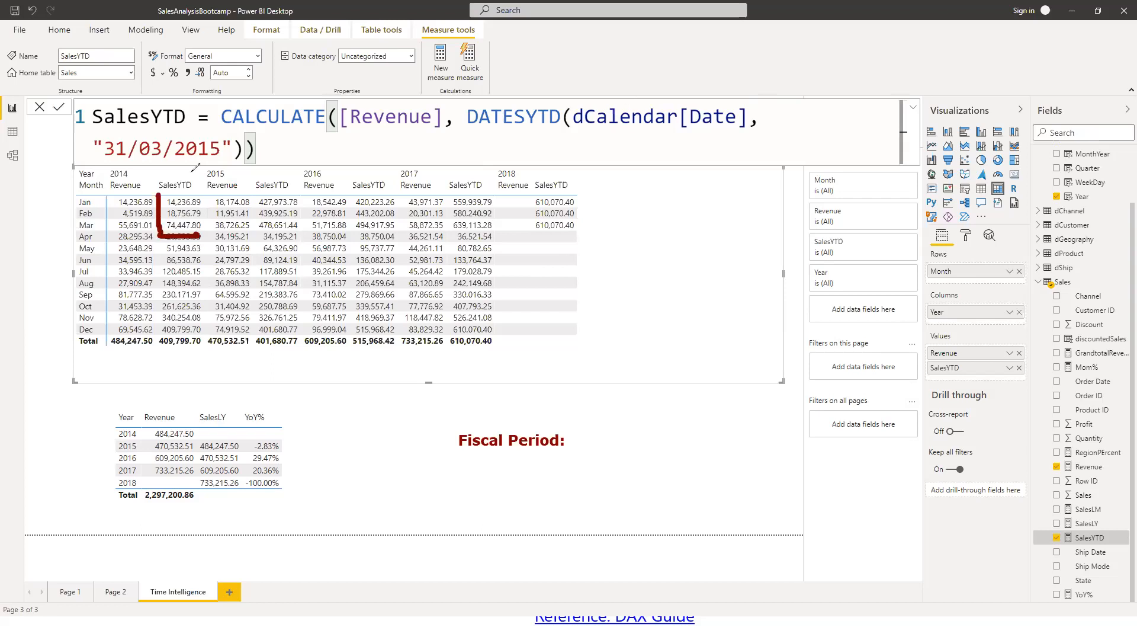
key(e)
drag(153, 191, 164, 230)
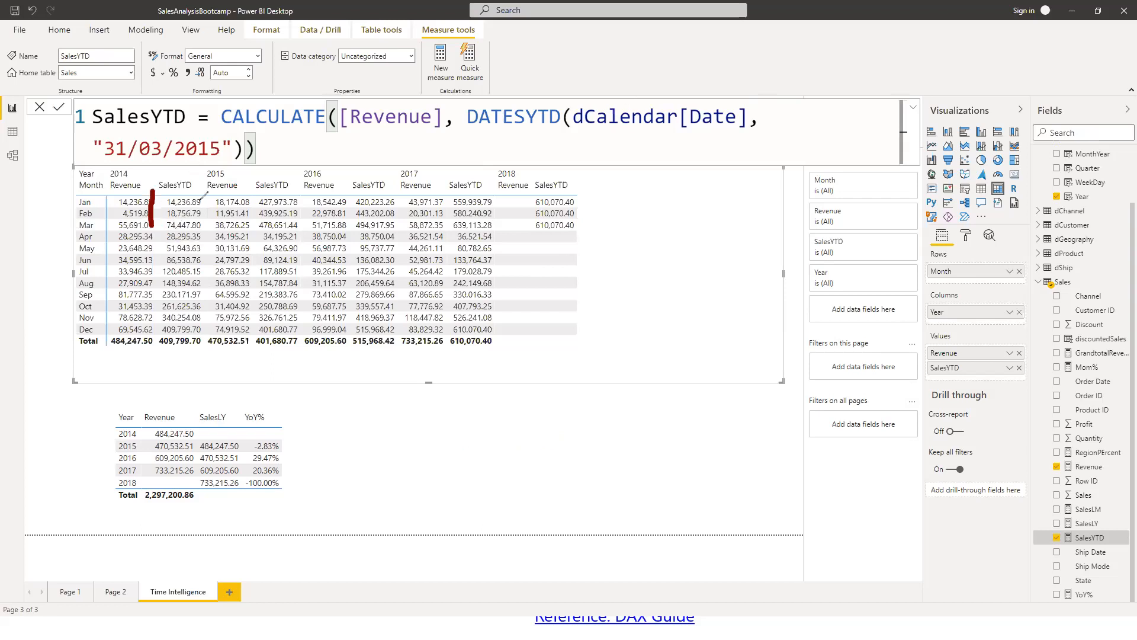
drag(202, 197, 204, 226)
drag(302, 227, 259, 228)
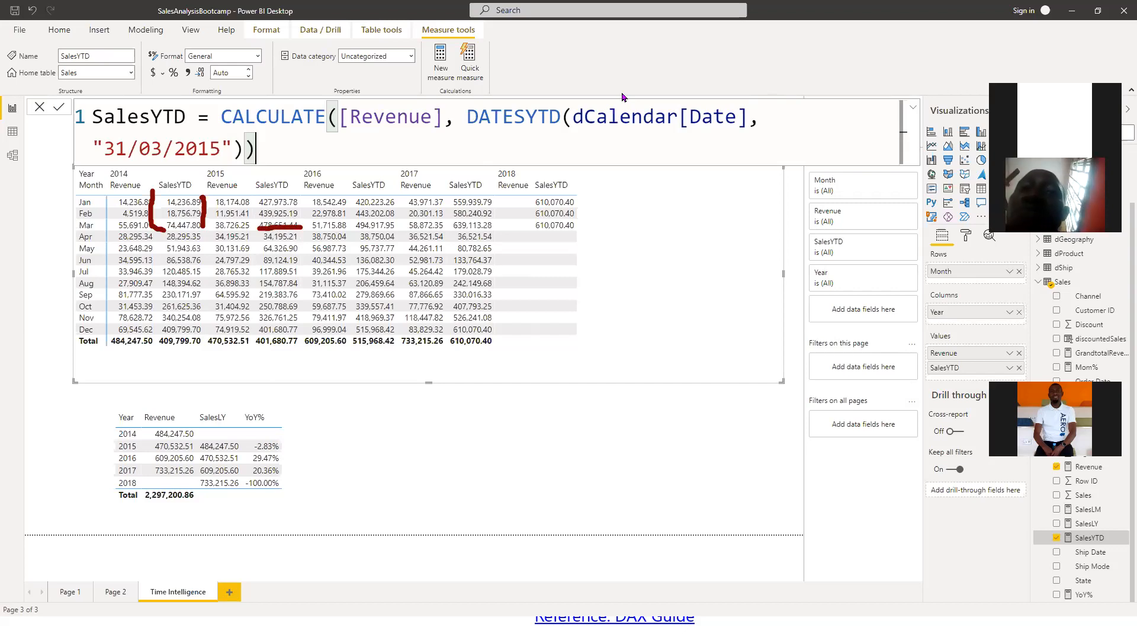
- Remove the year-end date argument from DATESYTD, close both parentheses and commit the SalesYTD measure
key(Left)
key(BackSpace)
key(BackSpace)
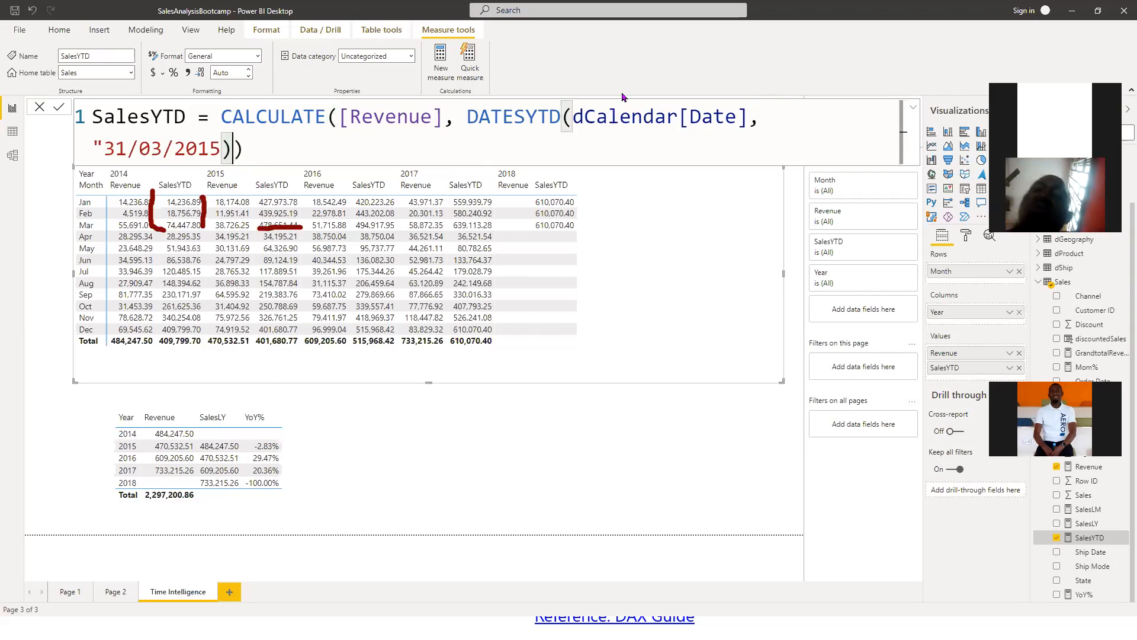
key(BackSpace)
key(BackSpace)
key(BackSpace)
key(BackSpace)
key(BackSpace)
key(BackSpace)
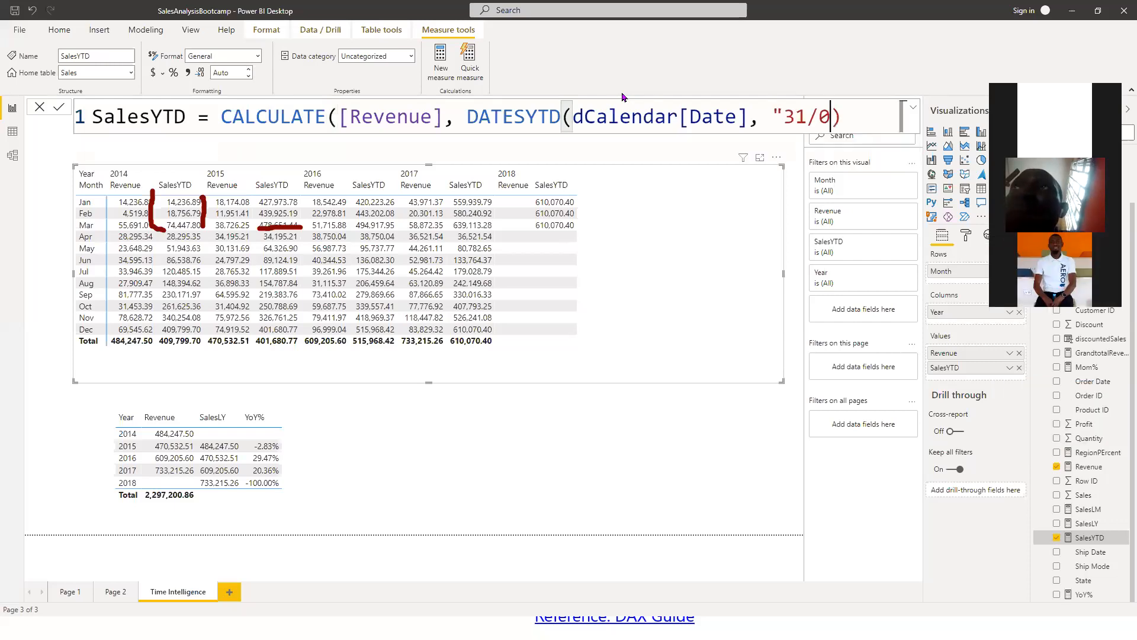
key(BackSpace)
key(BackSpace)
key(BackSpace)
key(BackSpace)
key(BackSpace)
key(BackSpace)
key(BackSpace)
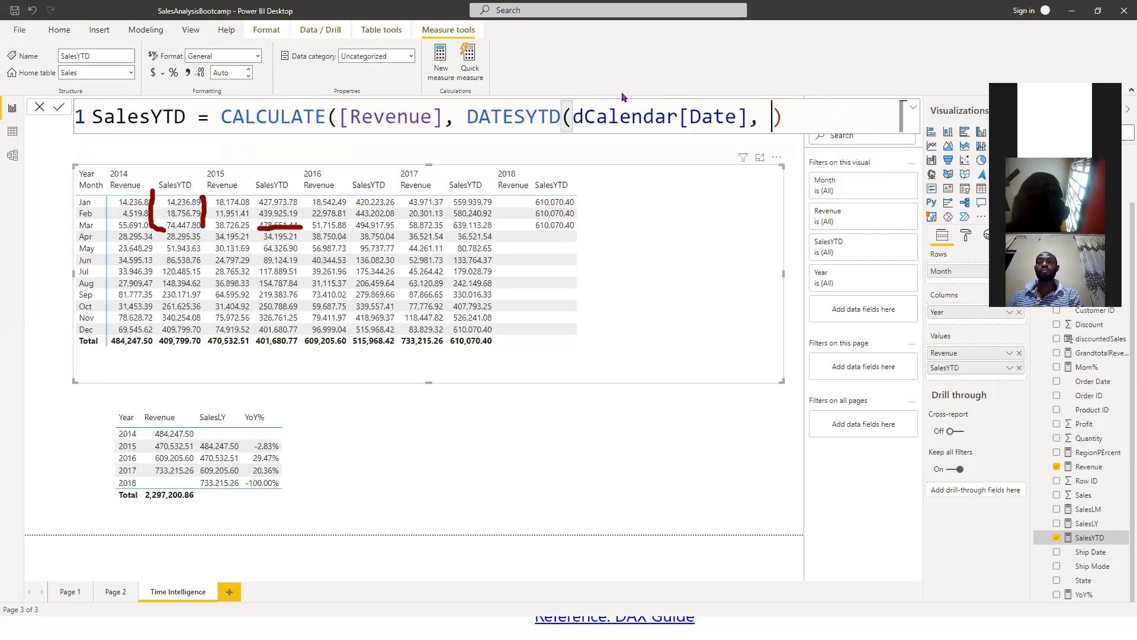
key(Right)
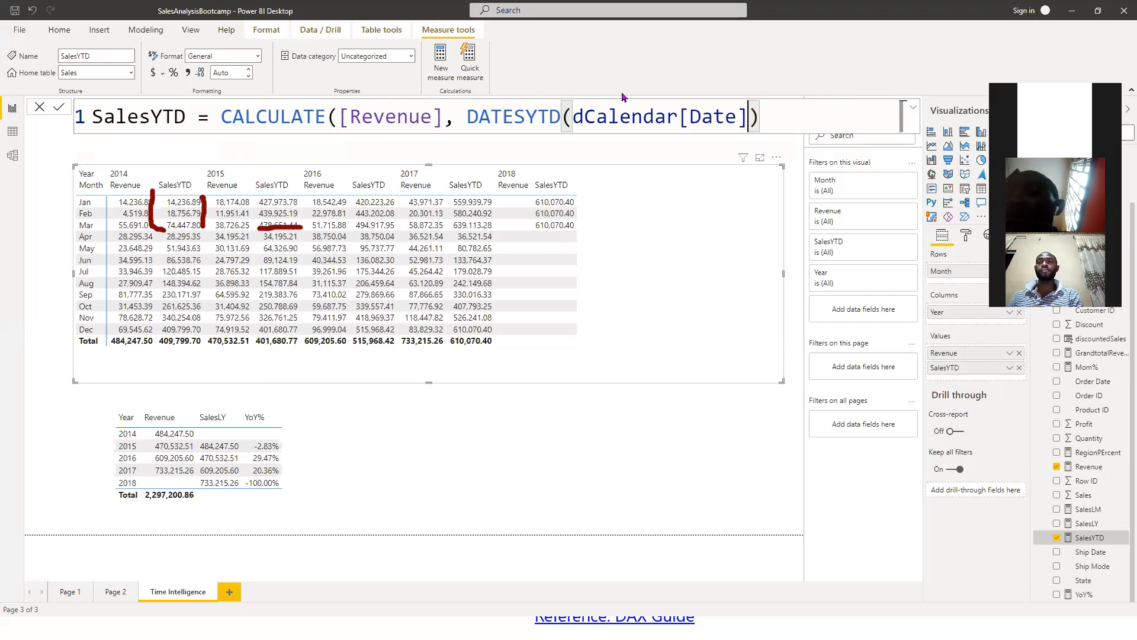
text())
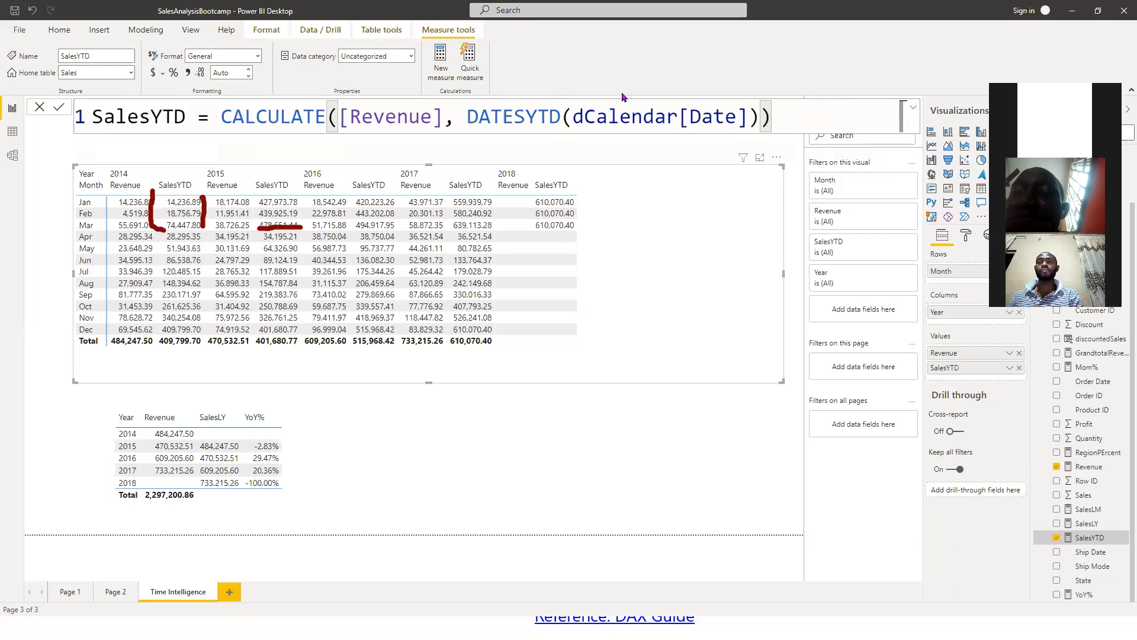
key(Return)
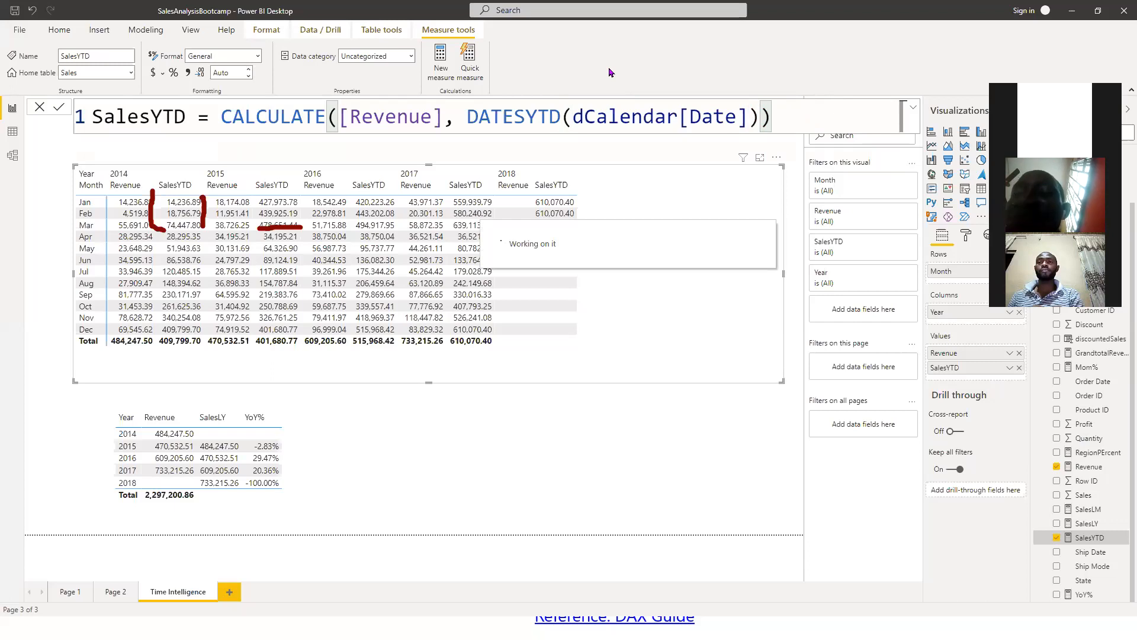
- Draw a red annotation box labelled "Dates" below the monthly matrix, clear it and switch to PowerPoint
click(612, 72)
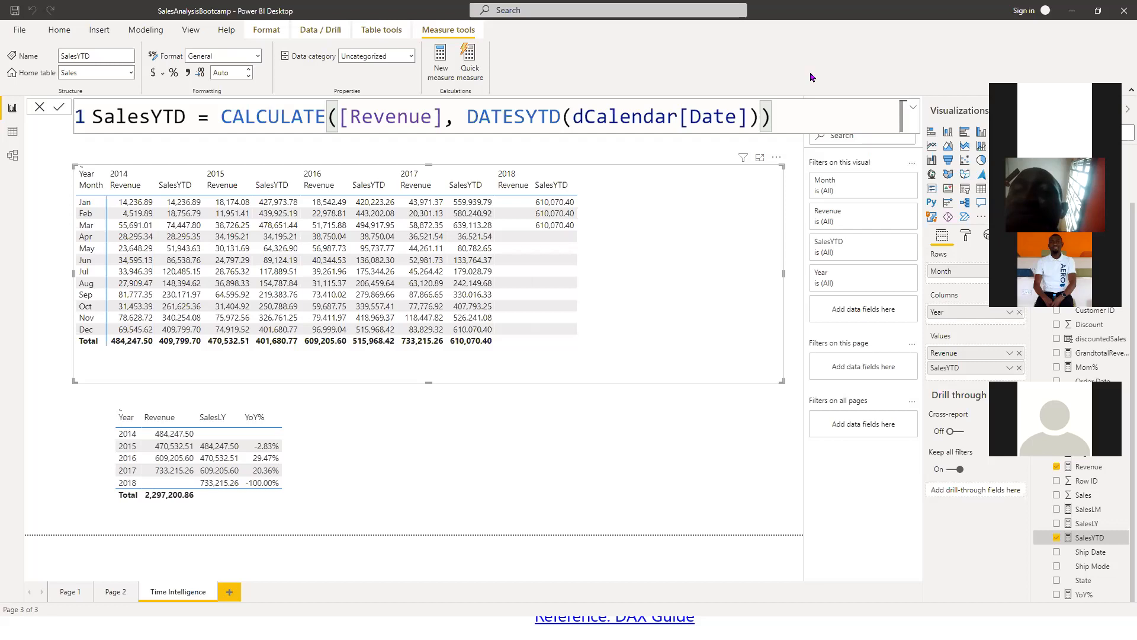
drag(445, 553, 434, 406)
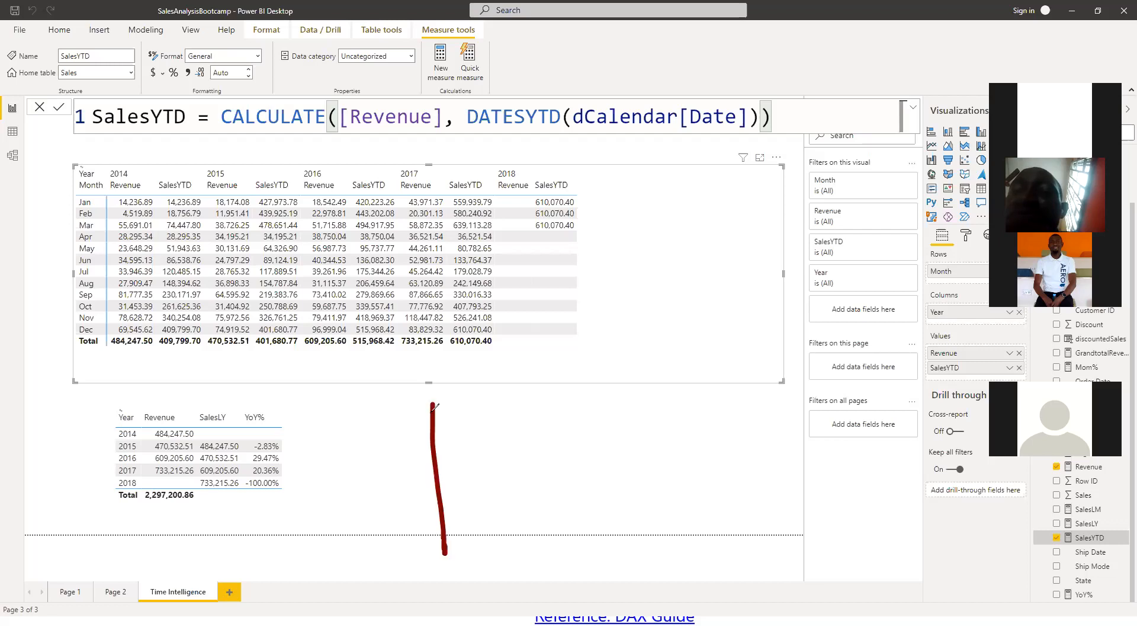
drag(703, 405, 489, 578)
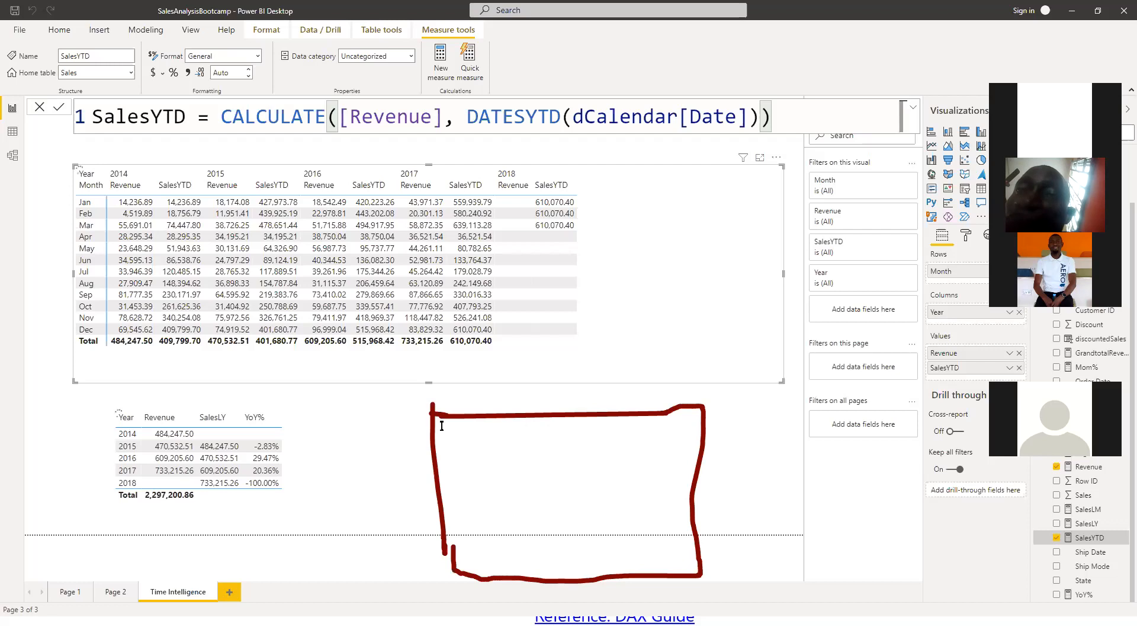
click(442, 426)
text(Days)
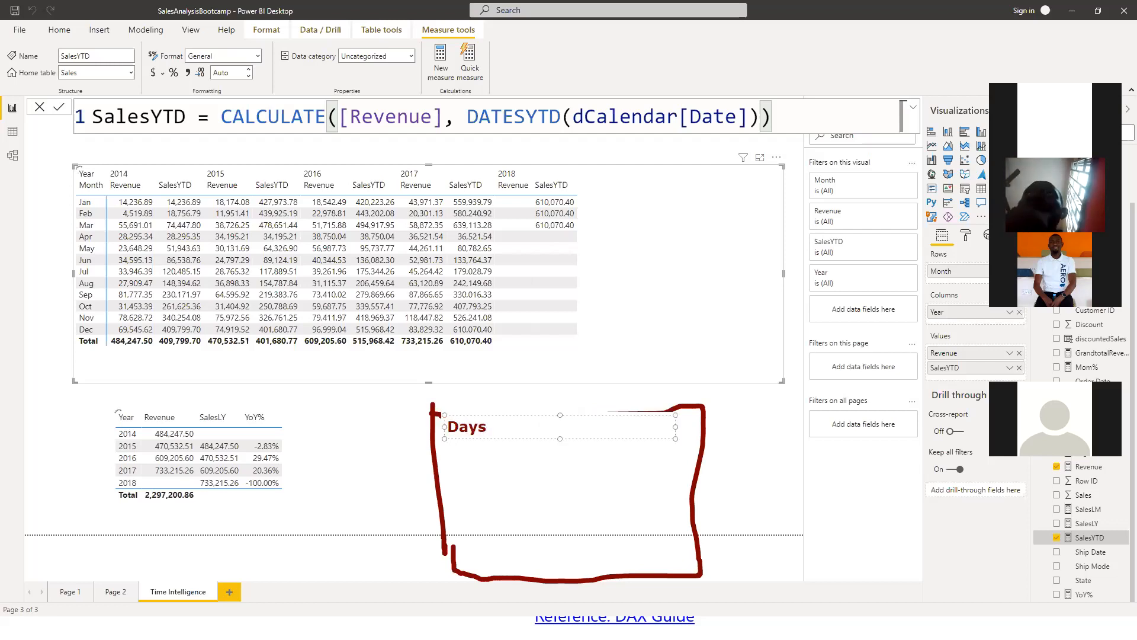
key(BackSpace)
key(BackSpace)
text(tes)
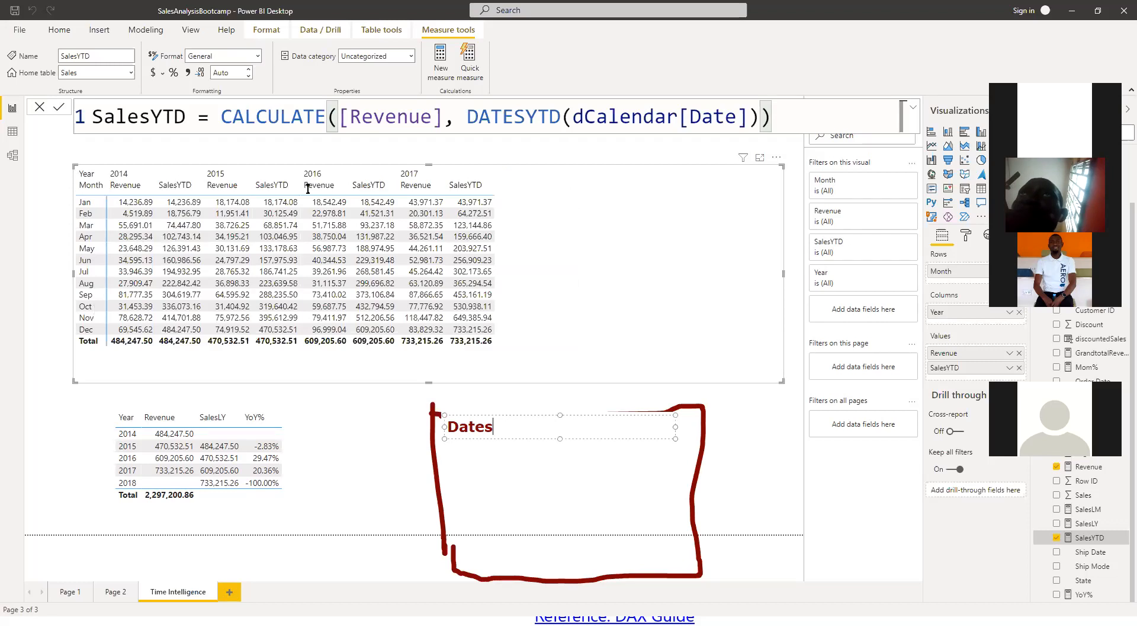
click(922, 53)
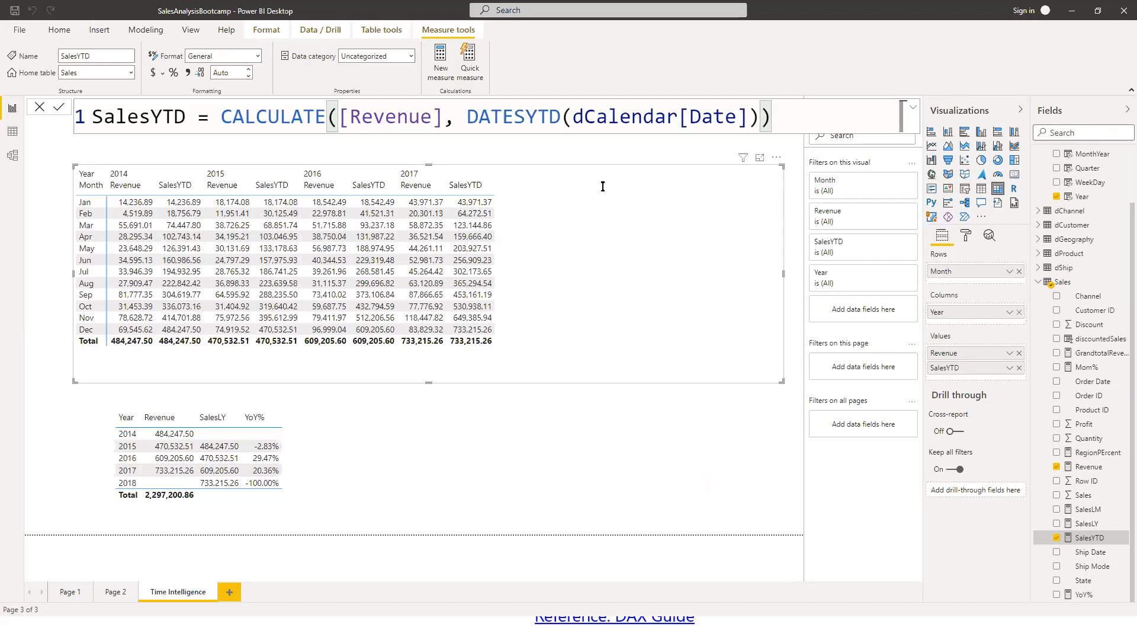
key(alt+Tab)
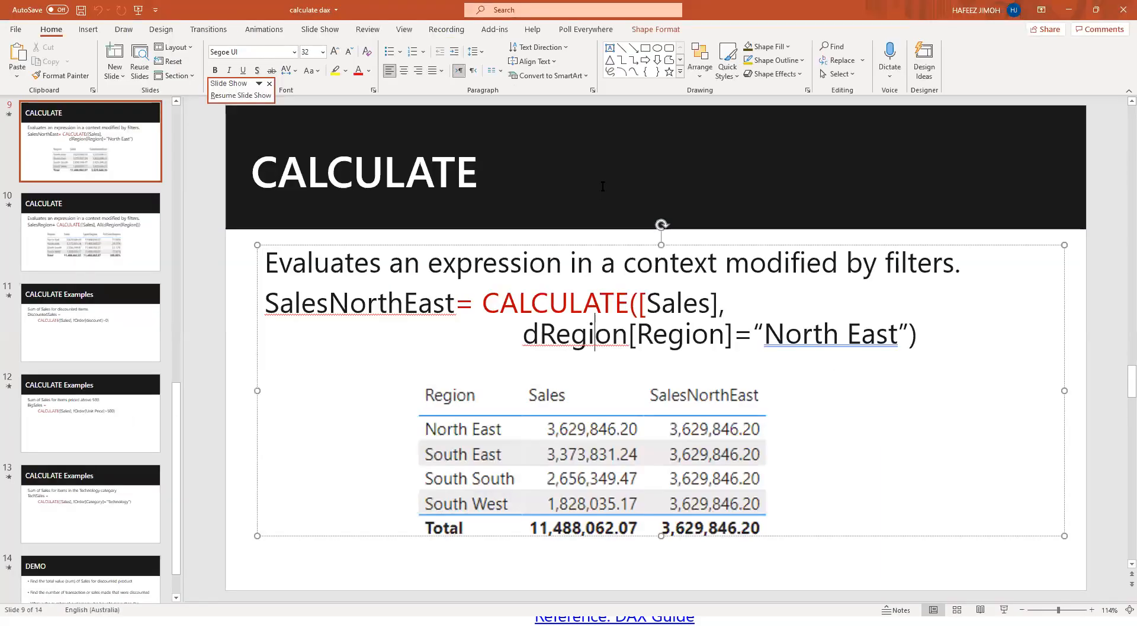
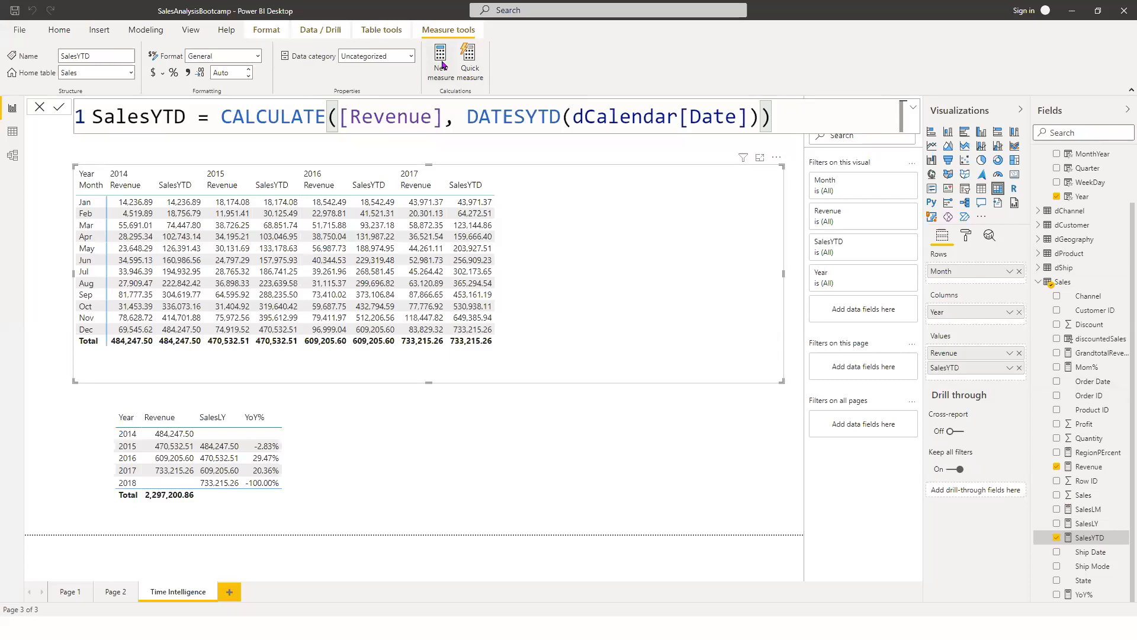
- Create a new measure in the Sales table in Power BI Desktop and name it SalesSPLY
click(442, 65)
click(441, 59)
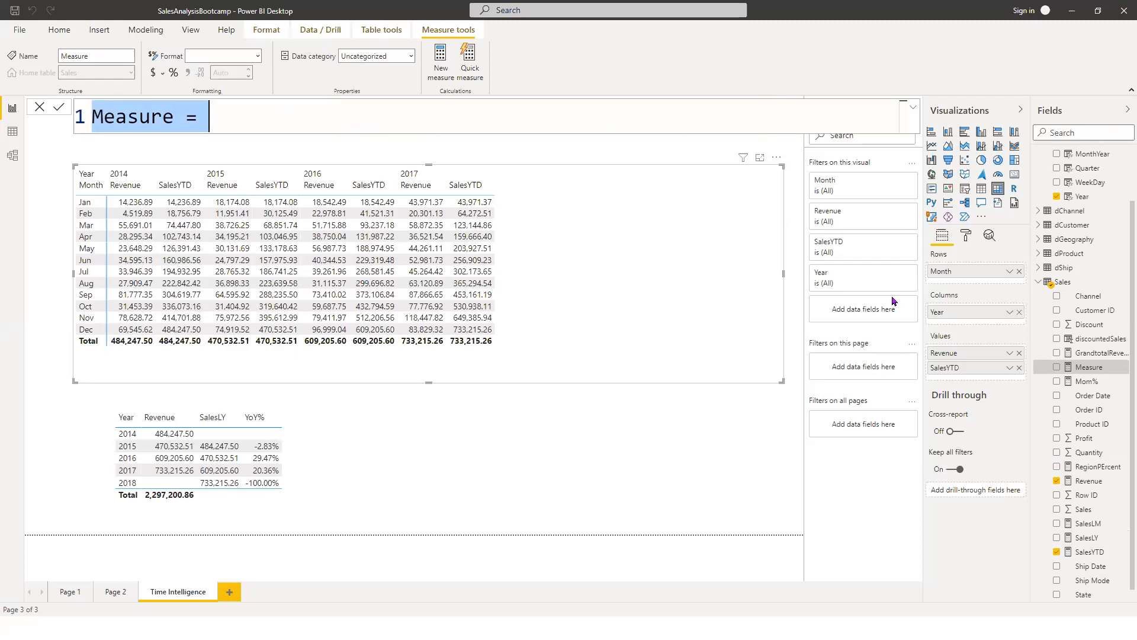
click(602, 112)
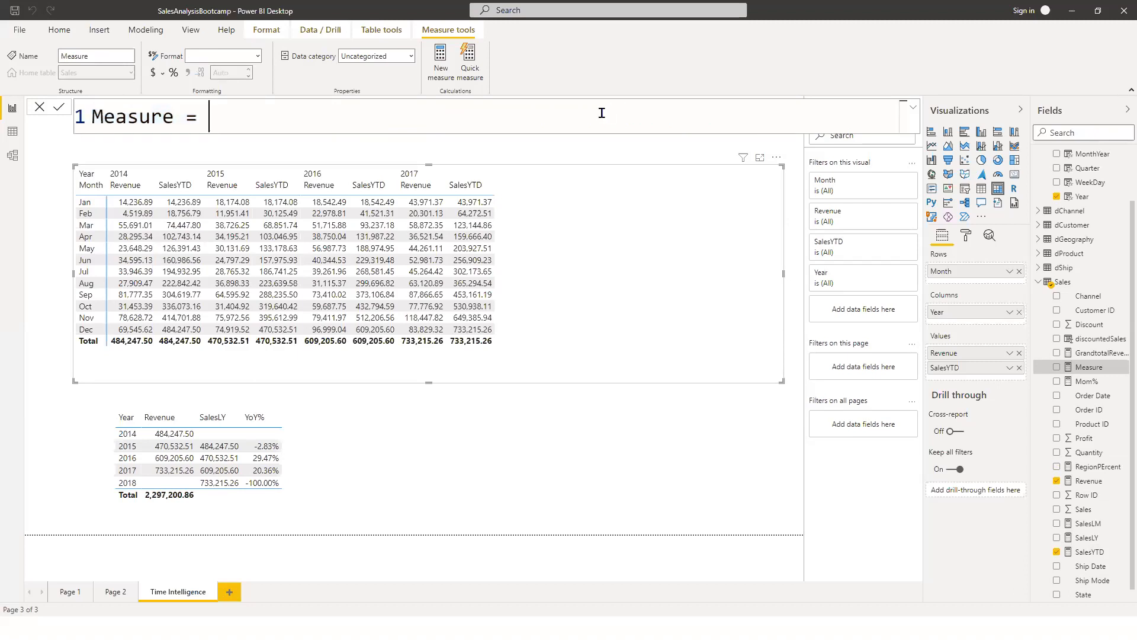
key(BackSpace)
key(BackSpace)
key(BackSpace)
key(BackSpace)
key(BackSpace)
key(BackSpace)
key(BackSpace)
key(BackSpace)
key(BackSpace)
key(BackSpace)
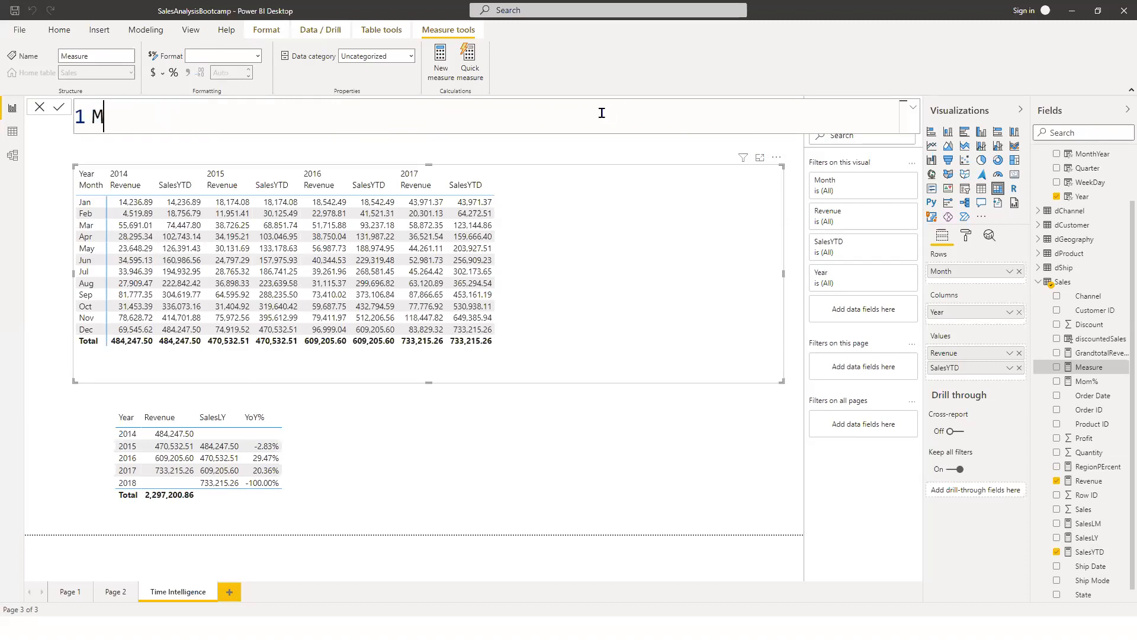
text(SalesSYTD)
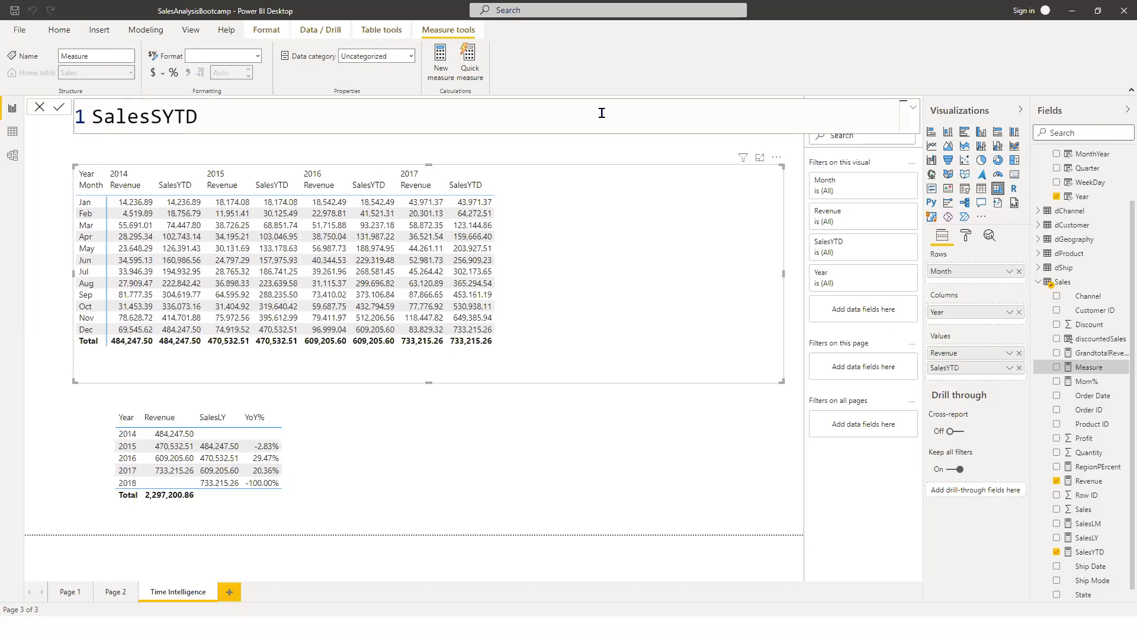
key(BackSpace)
key(BackSpace)
key(BackSpace)
text(PLY = CAL)
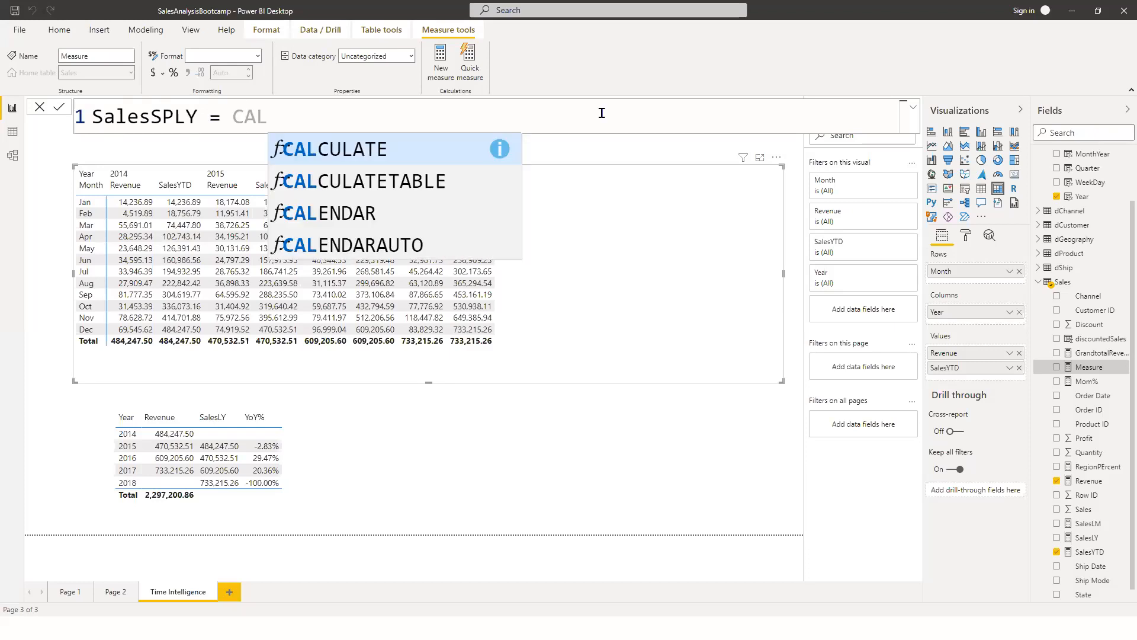
- Insert CALCULATE in the SalesSPLY formula with [Revenue] as its expression
key(Tab)
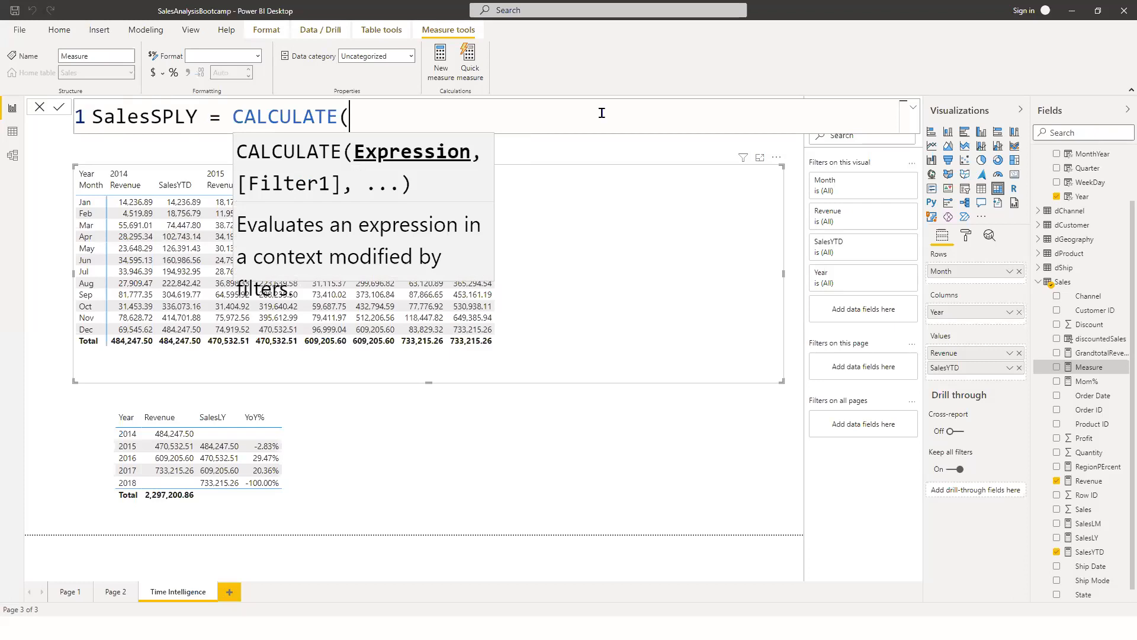
text([RE)
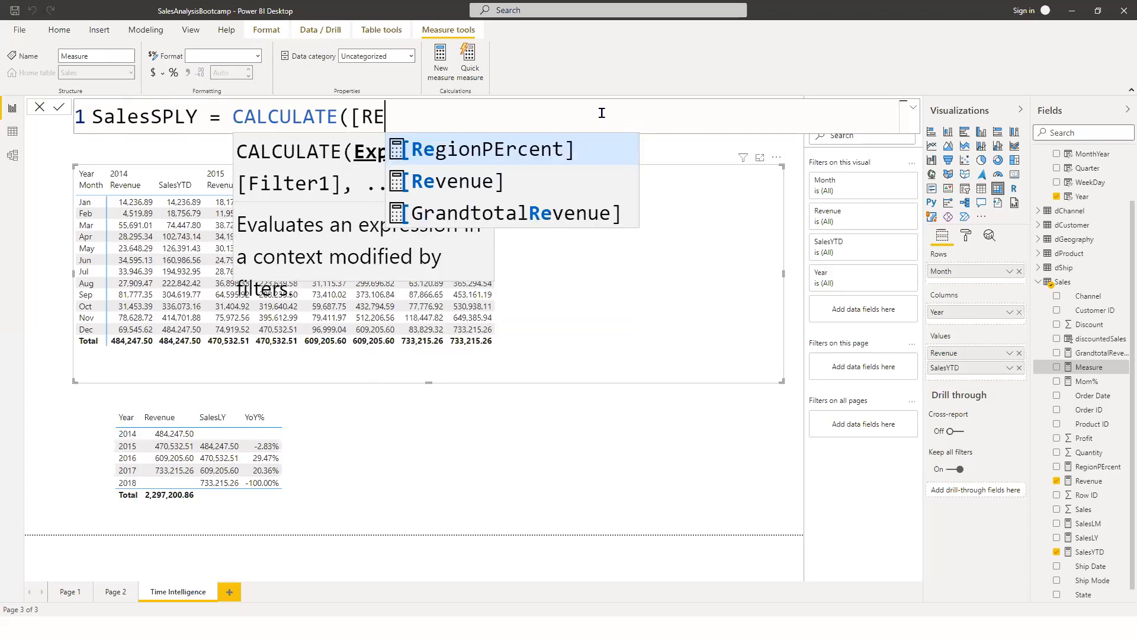
key(Down)
key(Tab)
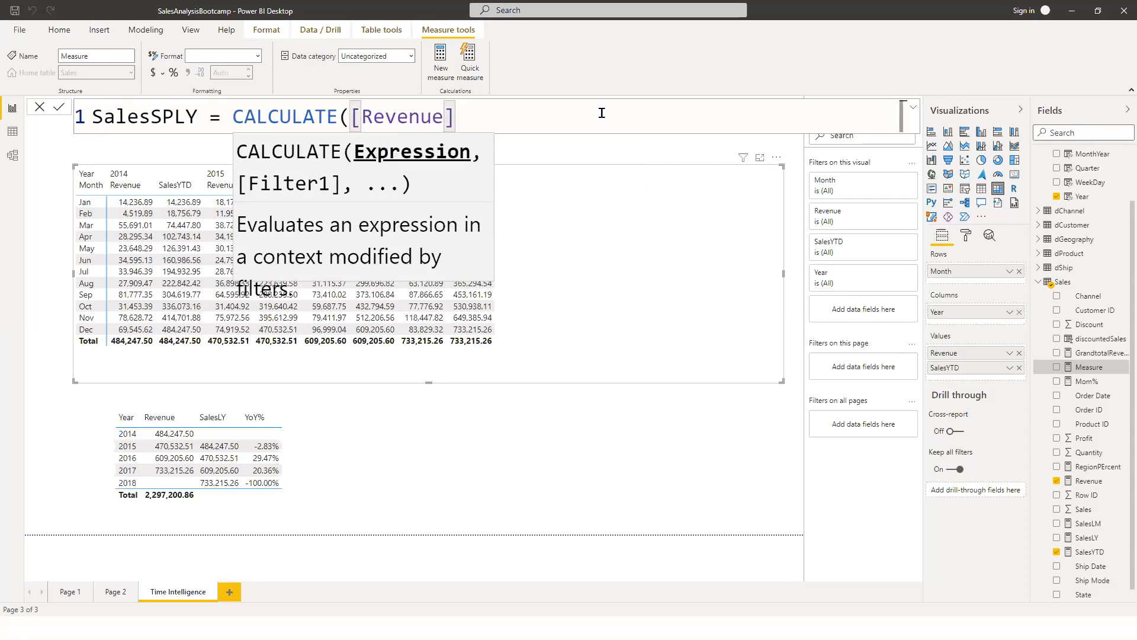
- Begin CALCULATE's filter argument in the SalesSPLY formula, then switch to PowerPoint and present the slide describing SAMEPERIODLASTYEAR
text(,)
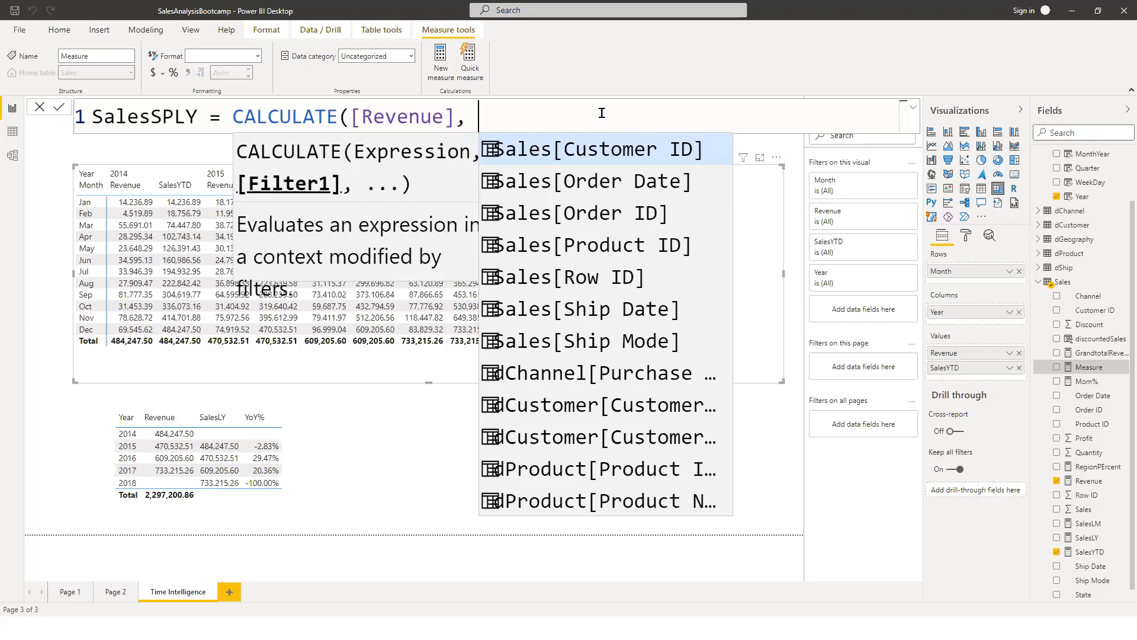
key(Escape)
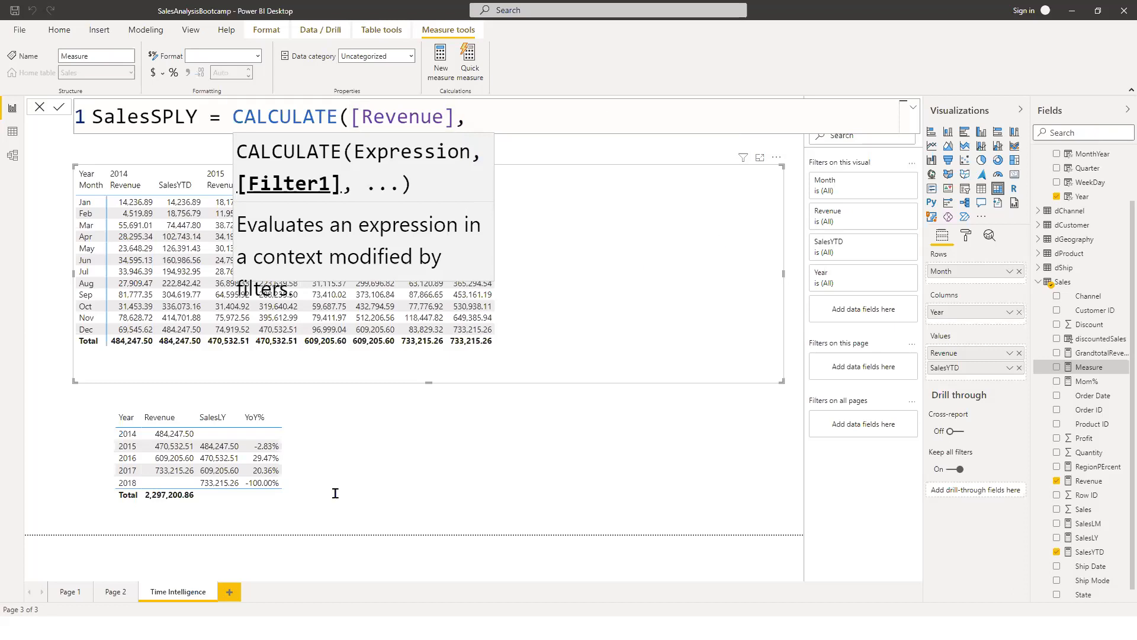
key(alt+Tab)
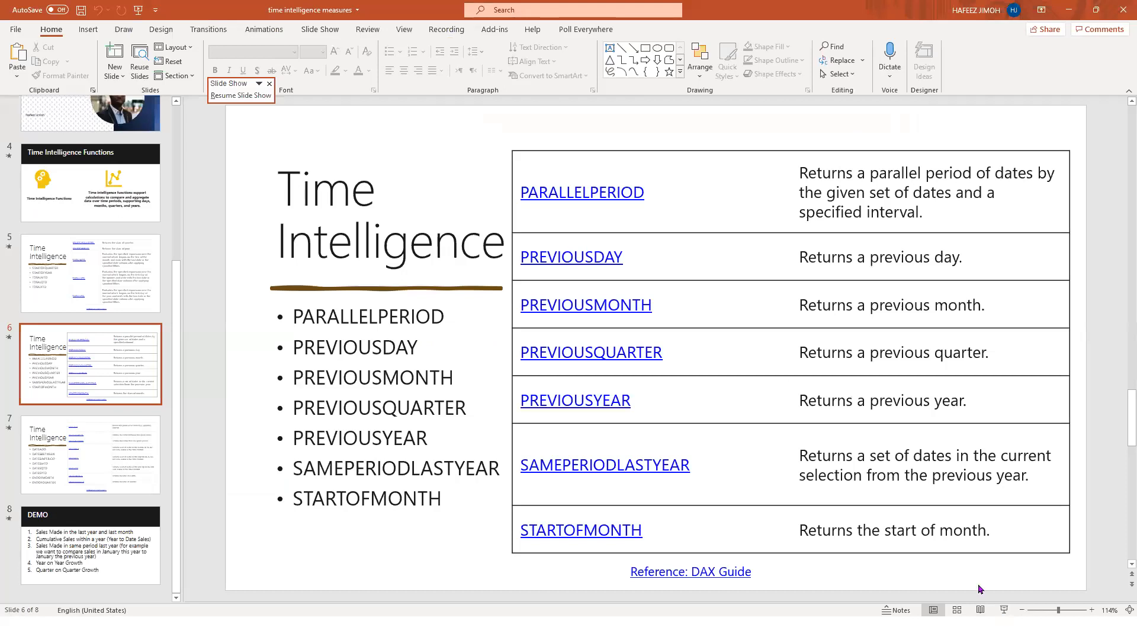
key(shift+F5)
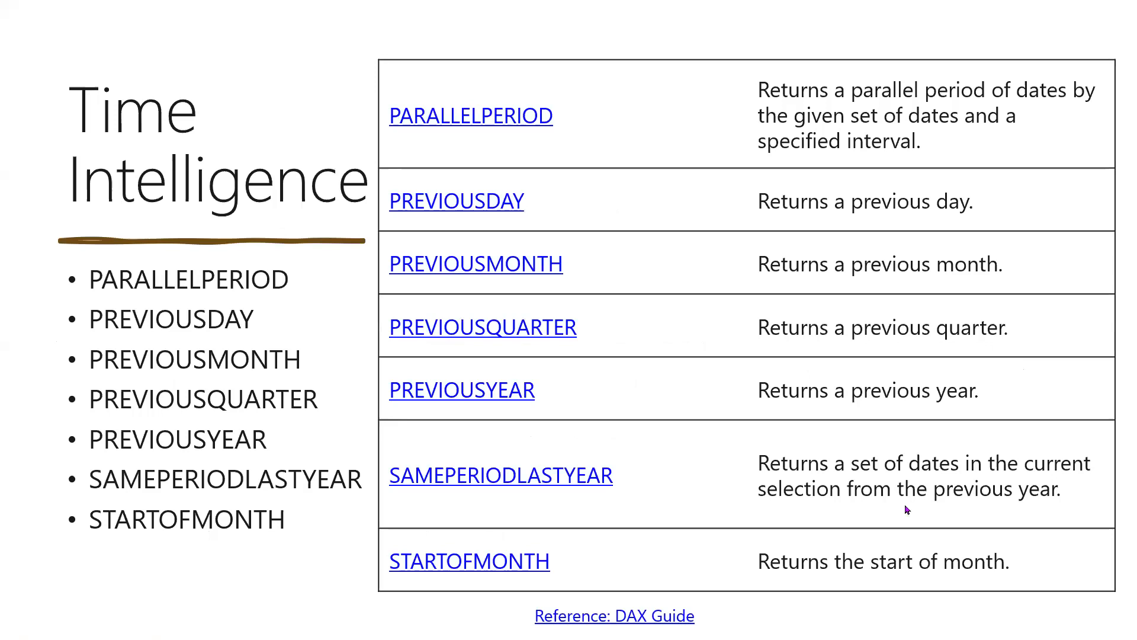
key(Escape)
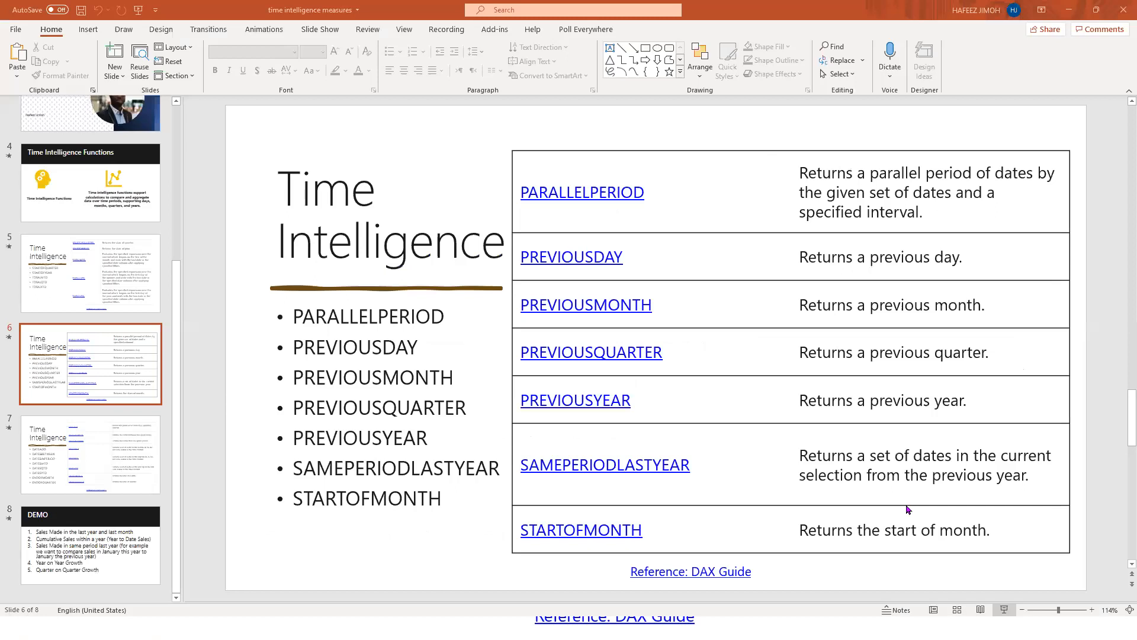
- Switch back to Power BI Desktop and insert SAMEPERIODLASTYEAR as the CALCULATE filter in the SalesSPLY formula
key(alt+Tab)
text(same)
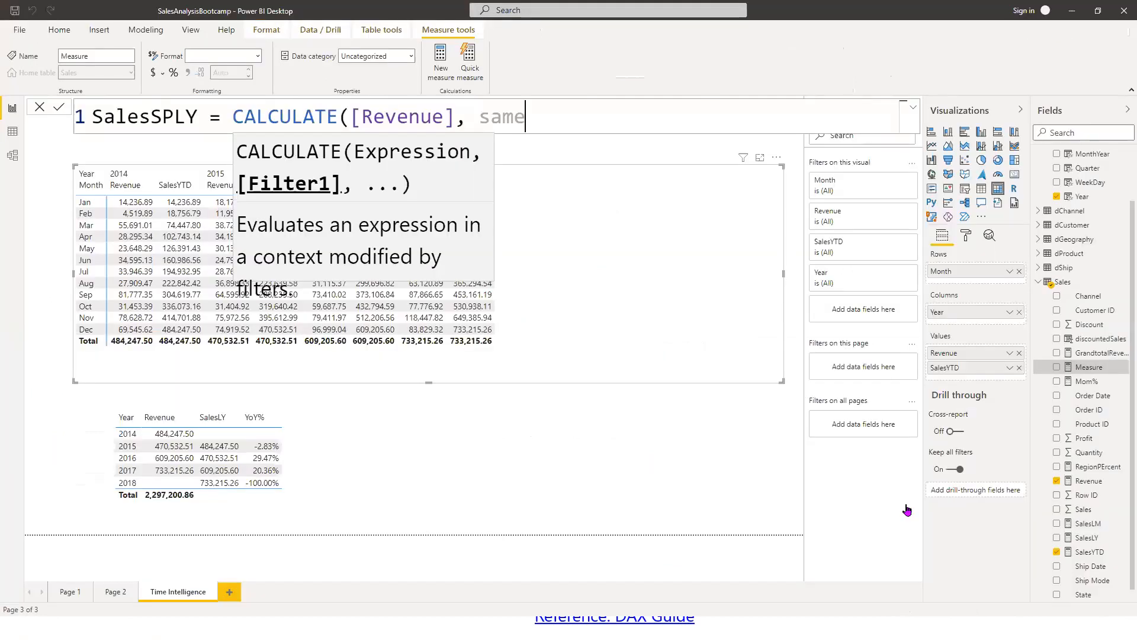
key(Tab)
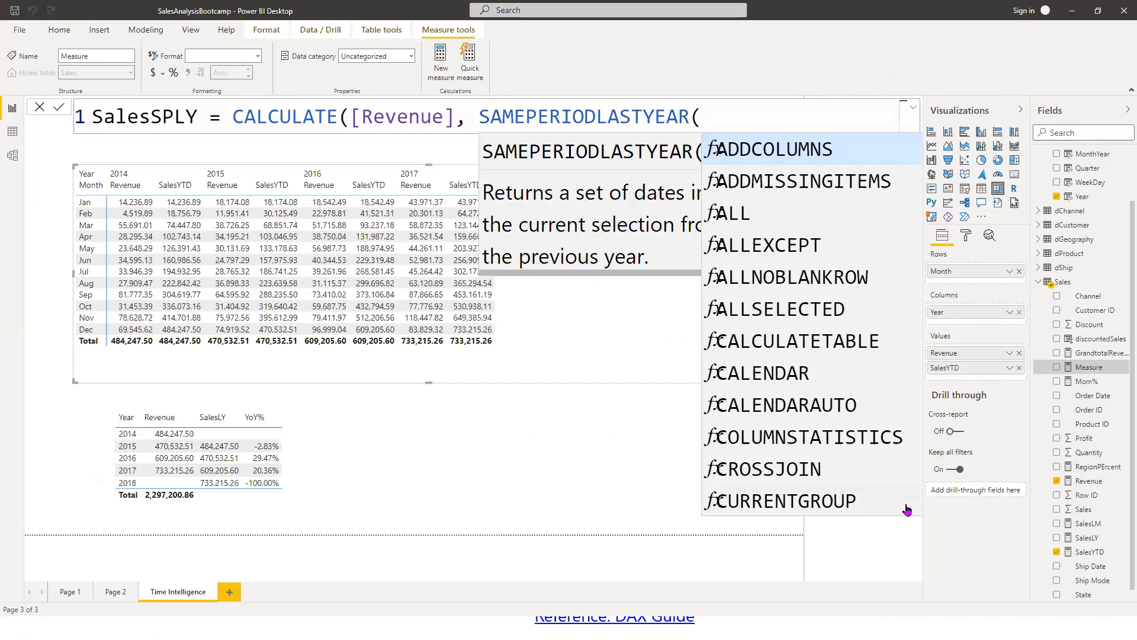
key(Tab)
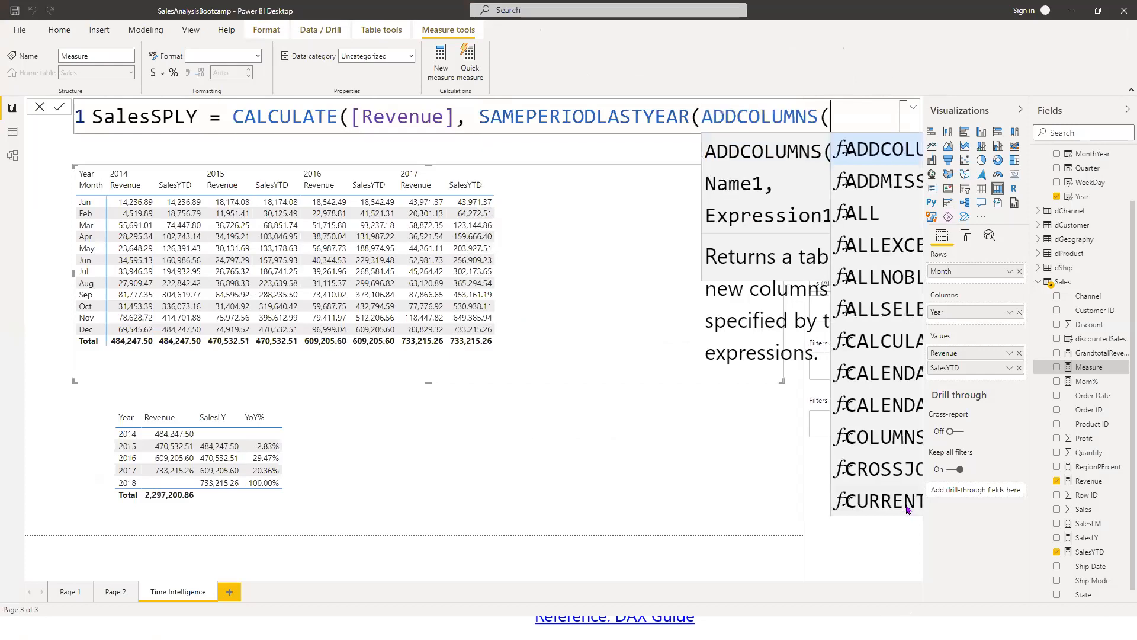
key(BackSpace)
key(BackSpace)
key(BackSpace)
key(BackSpace)
key(BackSpace)
key(BackSpace)
key(BackSpace)
key(BackSpace)
key(BackSpace)
key(BackSpace)
key(BackSpace)
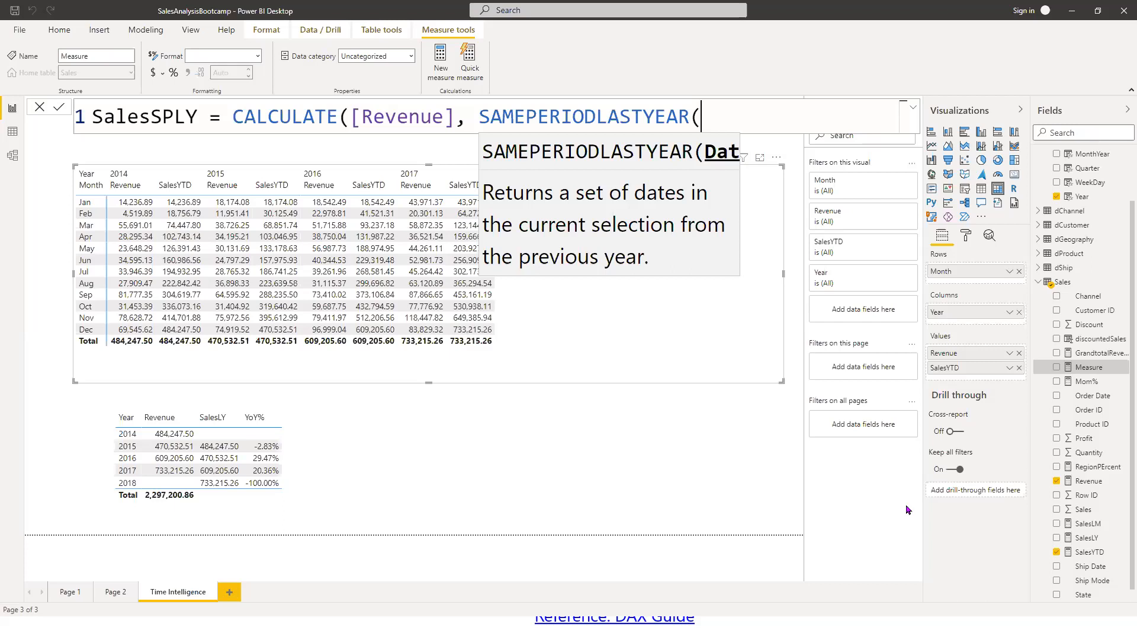
- Use dCalendar[Date] as the SAMEPERIODLASTYEAR dates, close both parentheses and commit the SalesSPLY measure
text(dc)
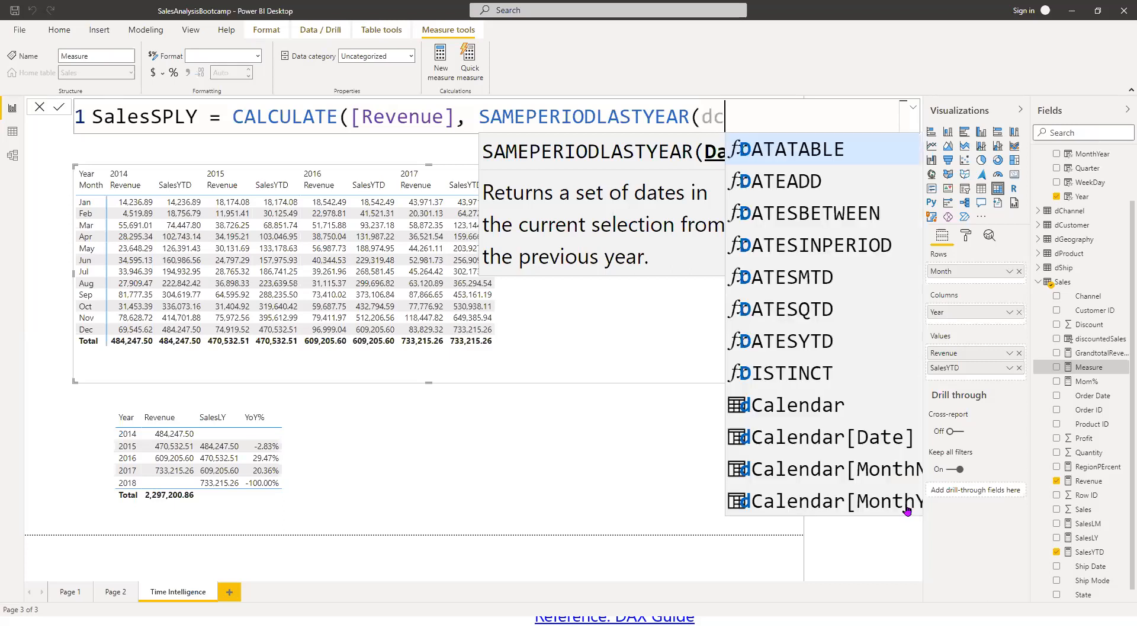
text(al)
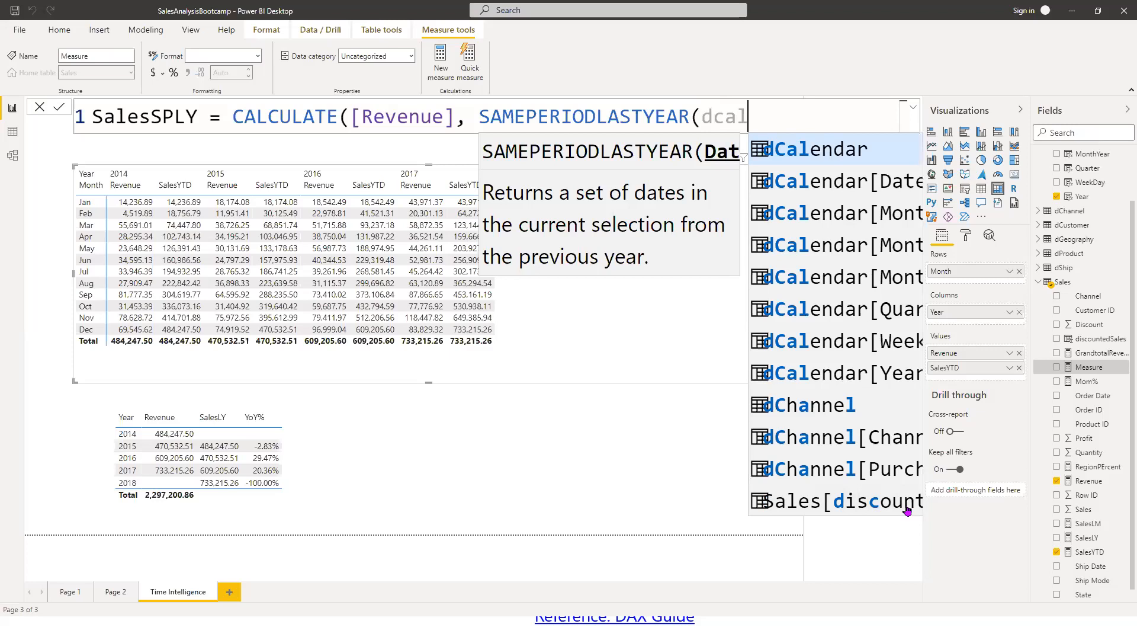
key(Down)
key(Tab)
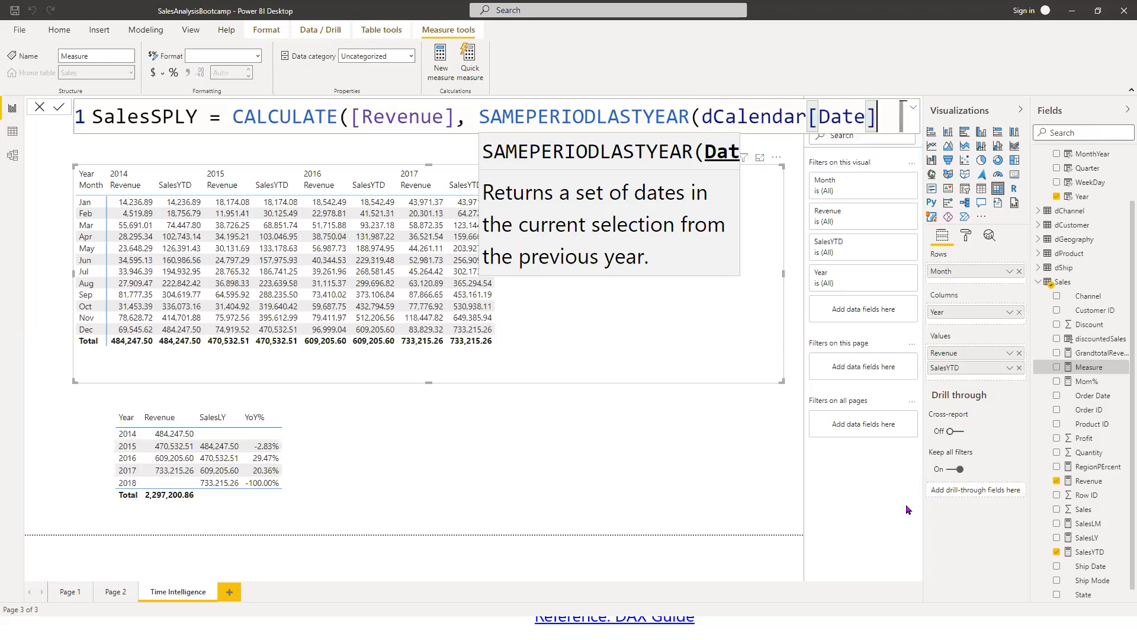
text())
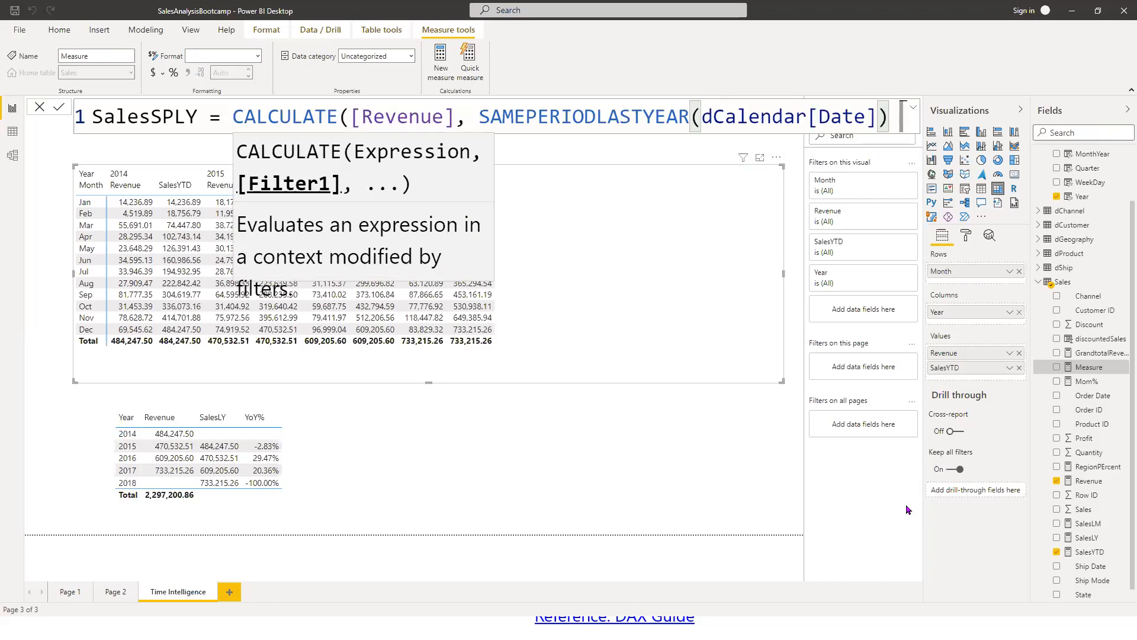
text())
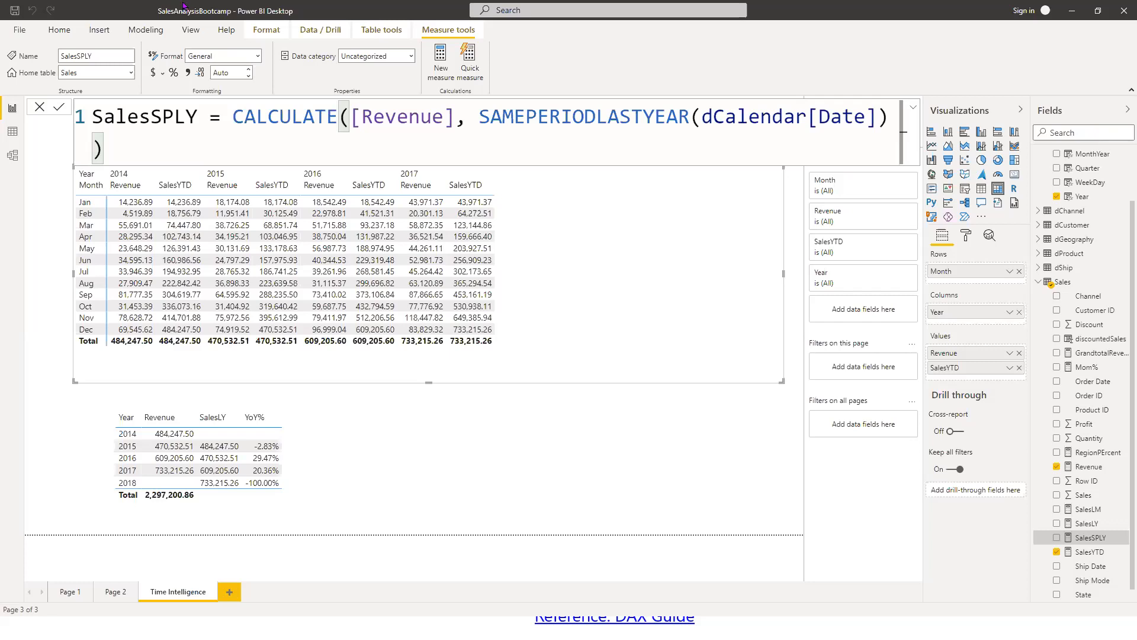
- Add SalesSPLY to the monthly matrix, remove SalesYTD from it and deselect the visual
click(1056, 538)
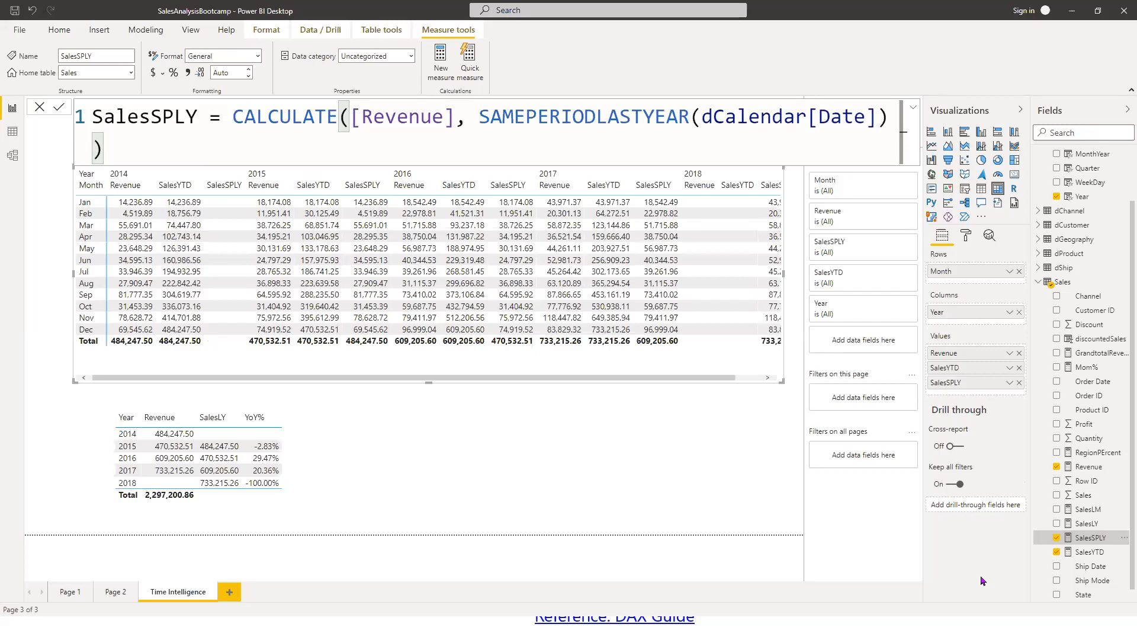
click(1058, 554)
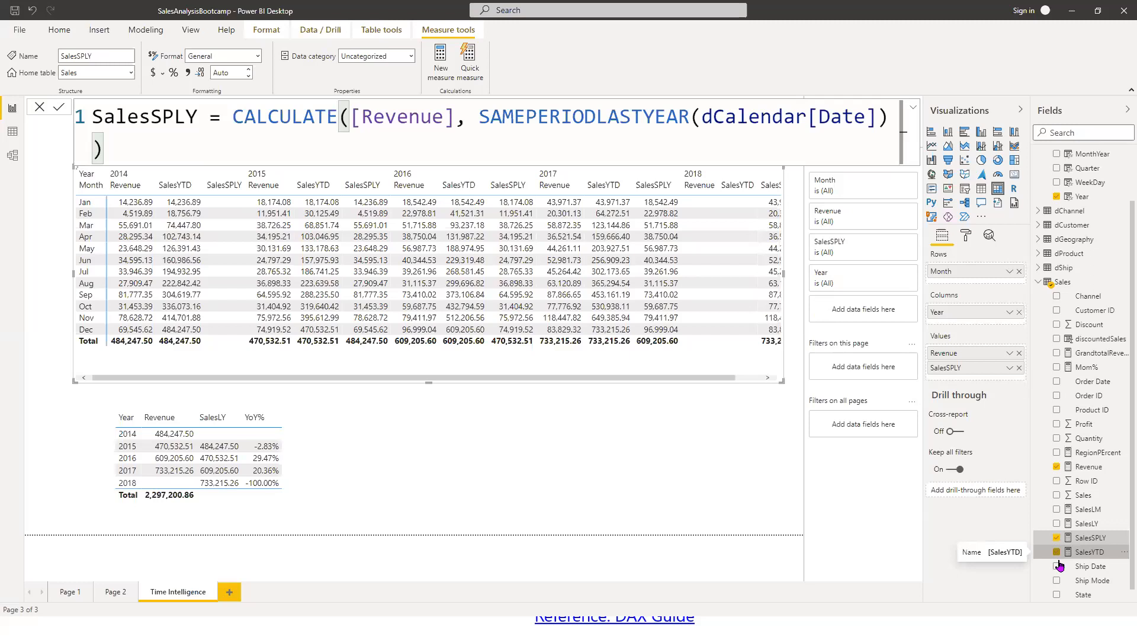
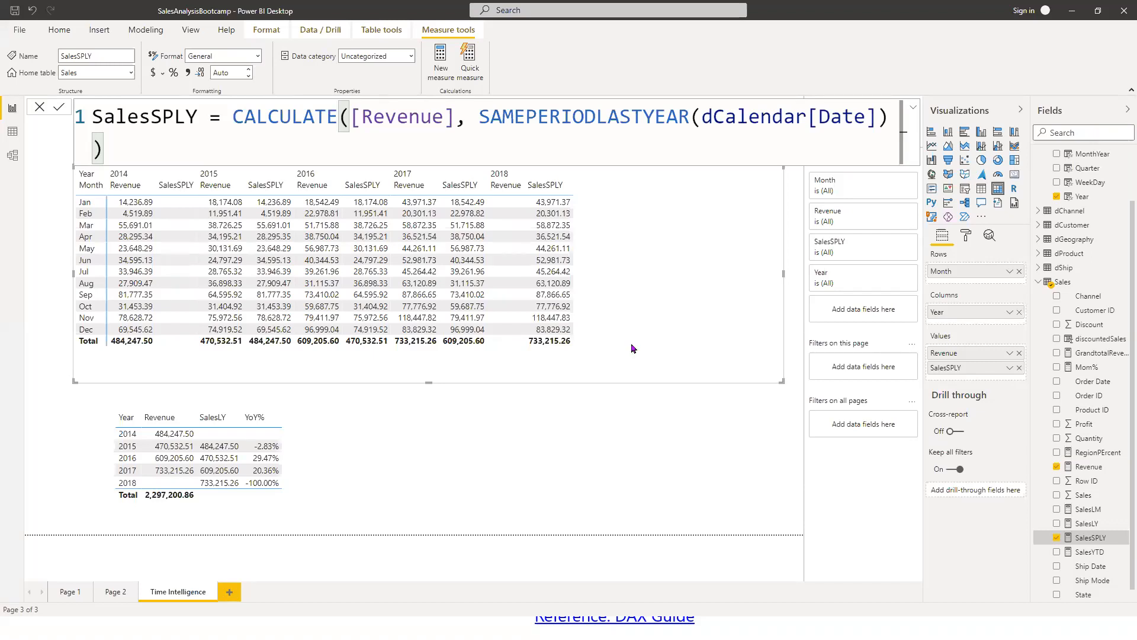
click(664, 481)
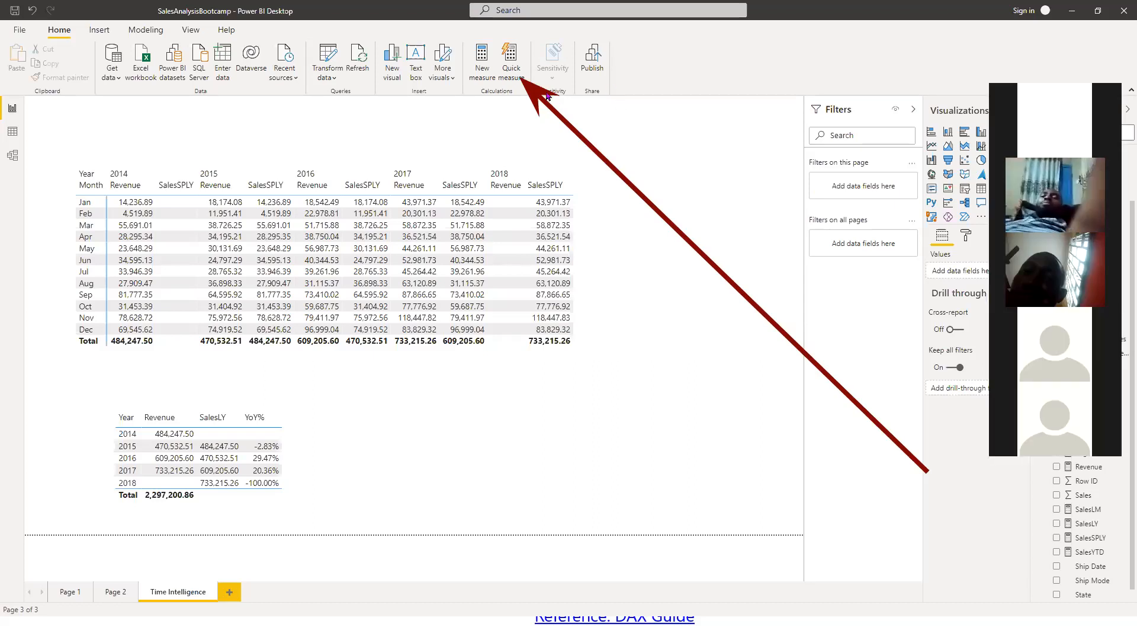
- Start a new quick measure and choose "Total for category (filters applied)" as its calculation
click(510, 62)
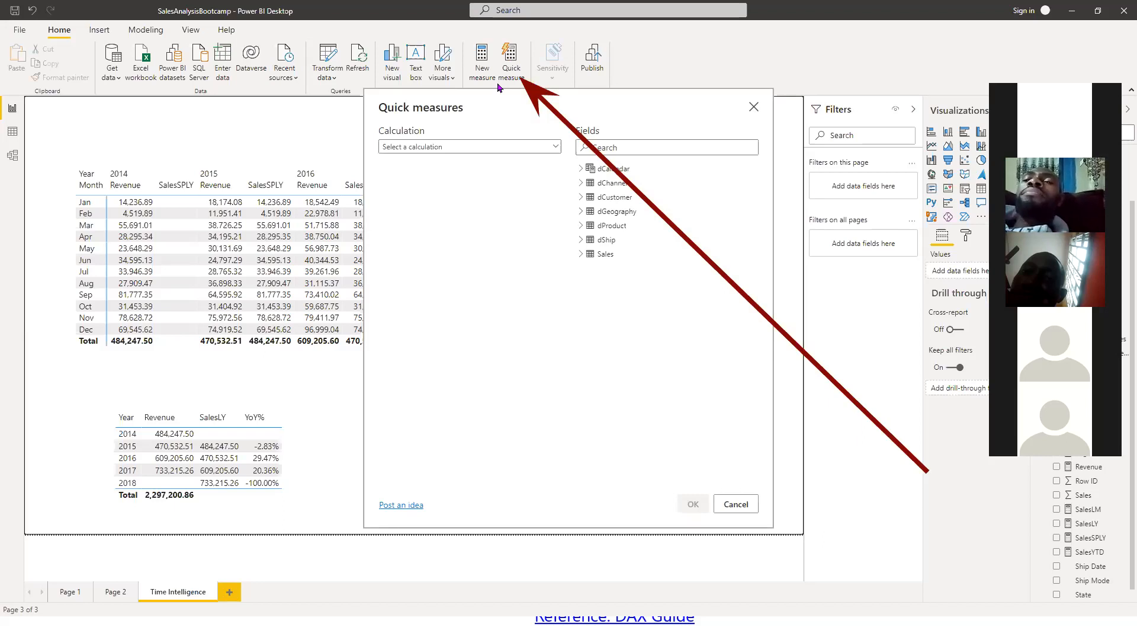
click(522, 147)
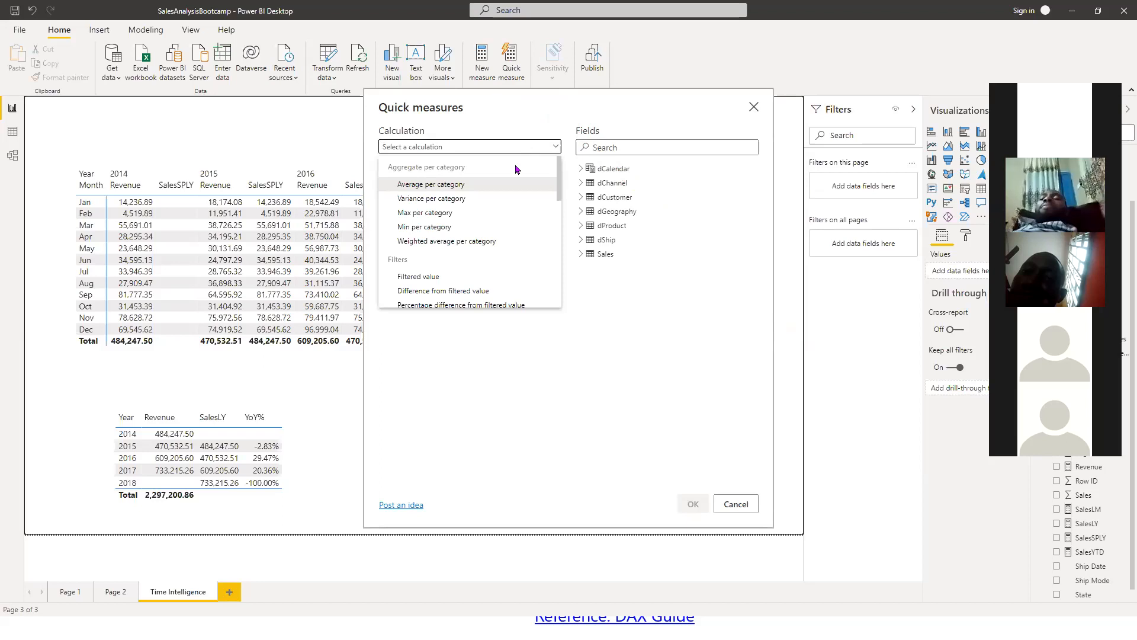
scroll(513, 172, down, 4)
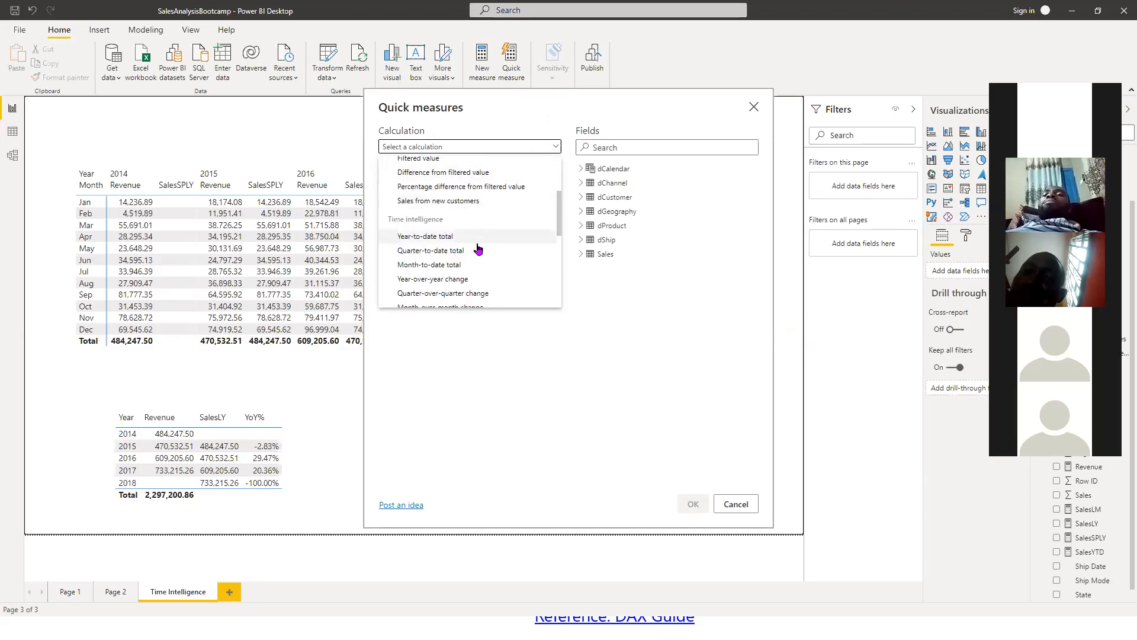
scroll(476, 262, down, 1)
scroll(477, 260, up, 1)
scroll(476, 255, down, 2)
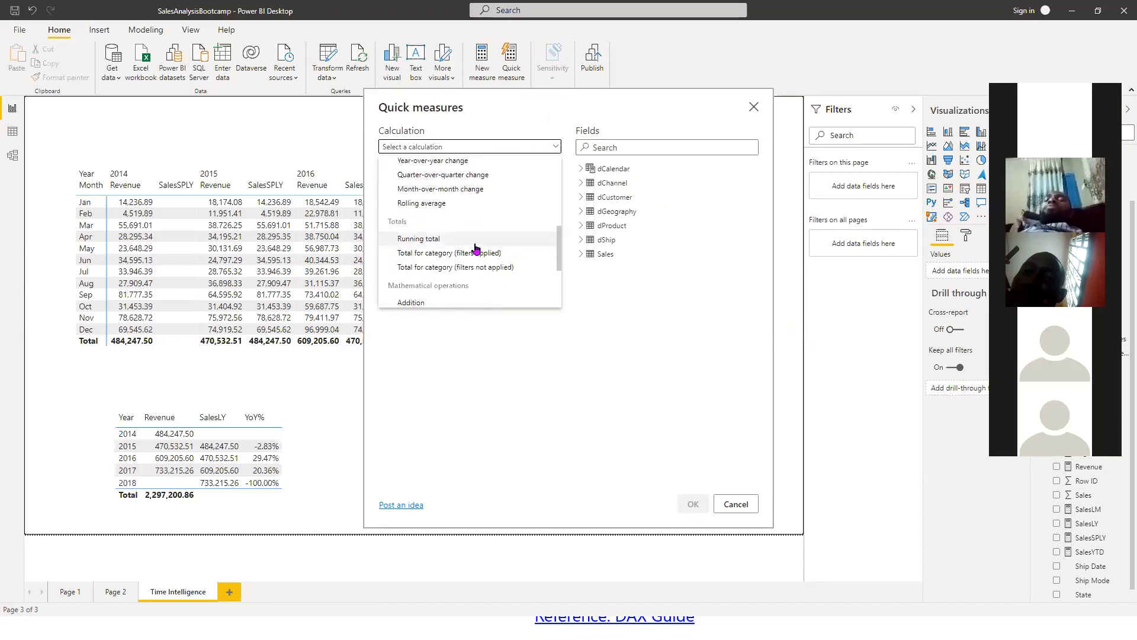
click(503, 258)
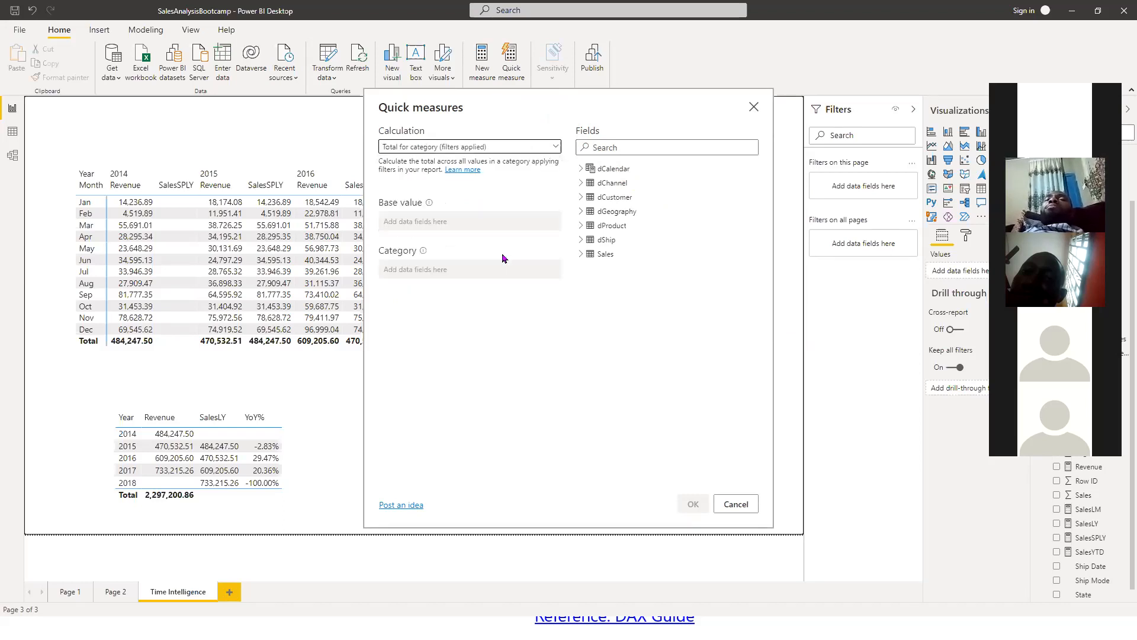
- Create the quick measure with Revenue from Sales as the base value and Region from dGeography as the category
click(582, 255)
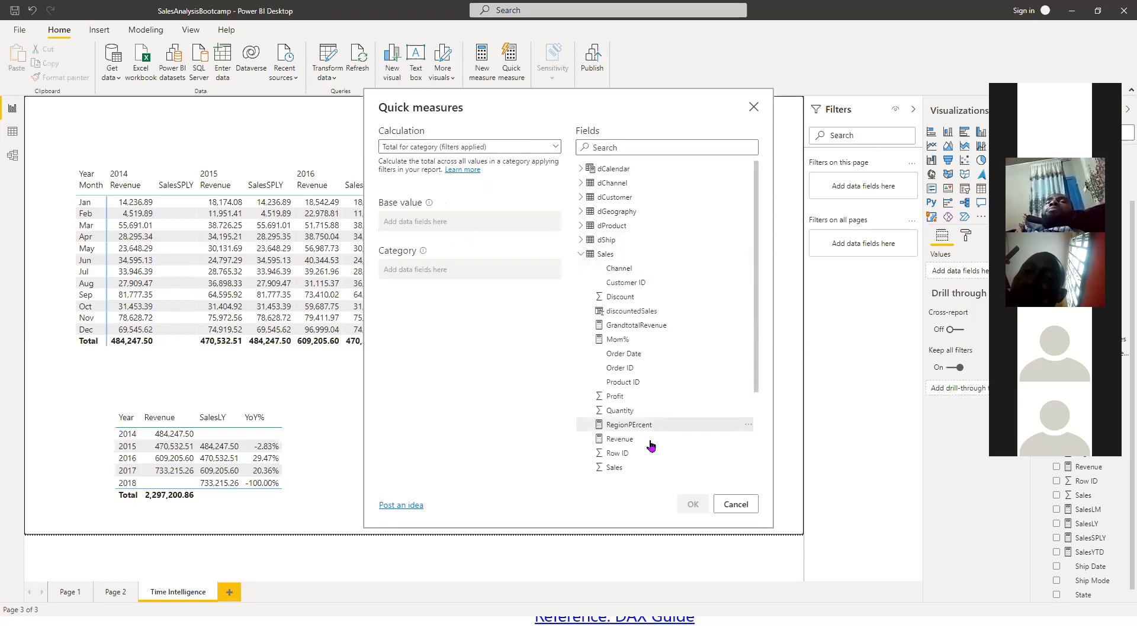
drag(650, 445, 446, 229)
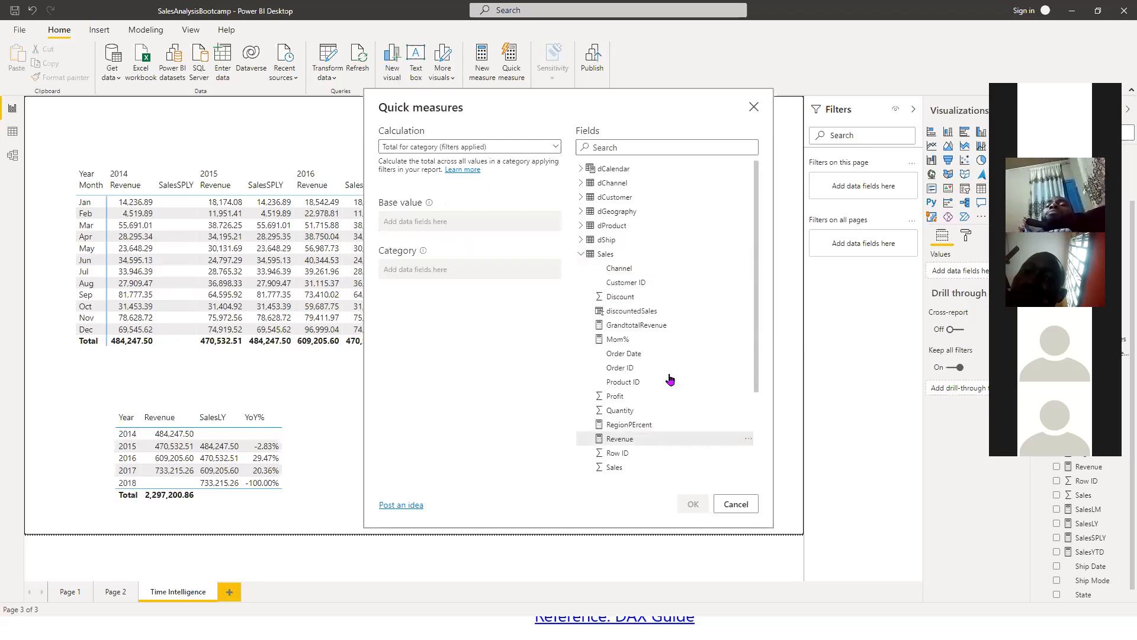
click(583, 212)
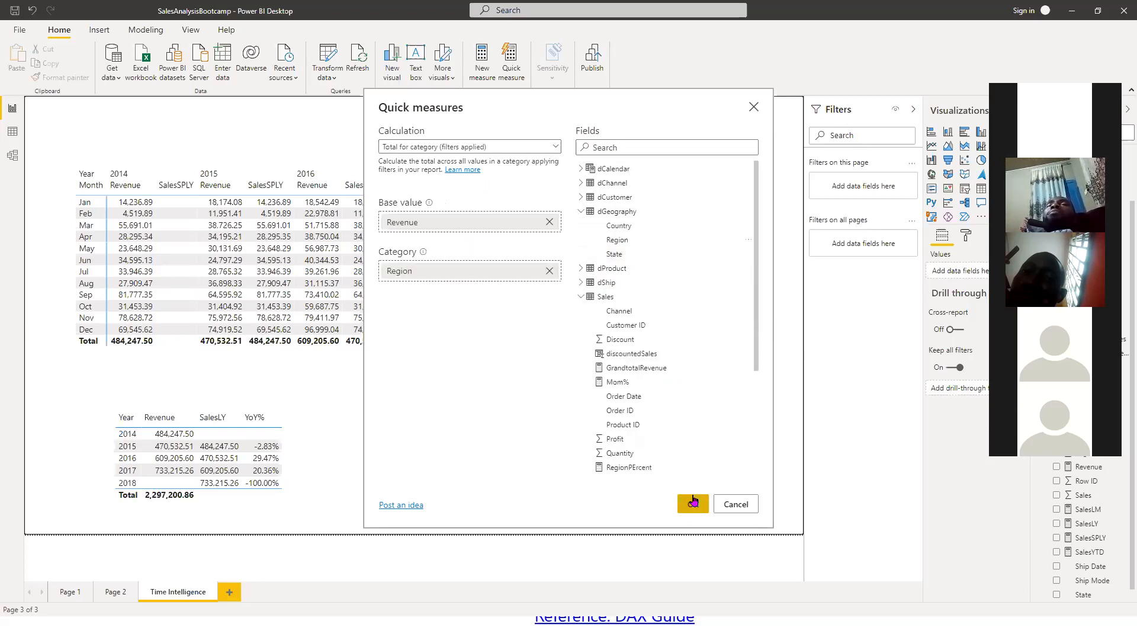
click(693, 502)
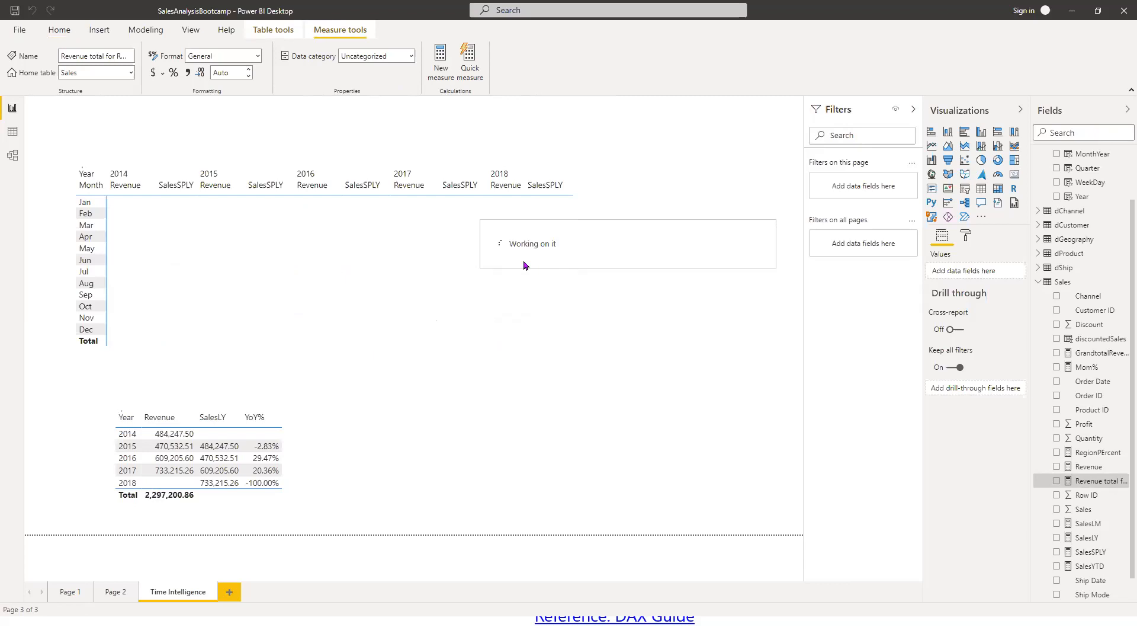
- Add the GrandtotalRevenue and Revenue total for Region measures to the region table on Page 1
click(67, 592)
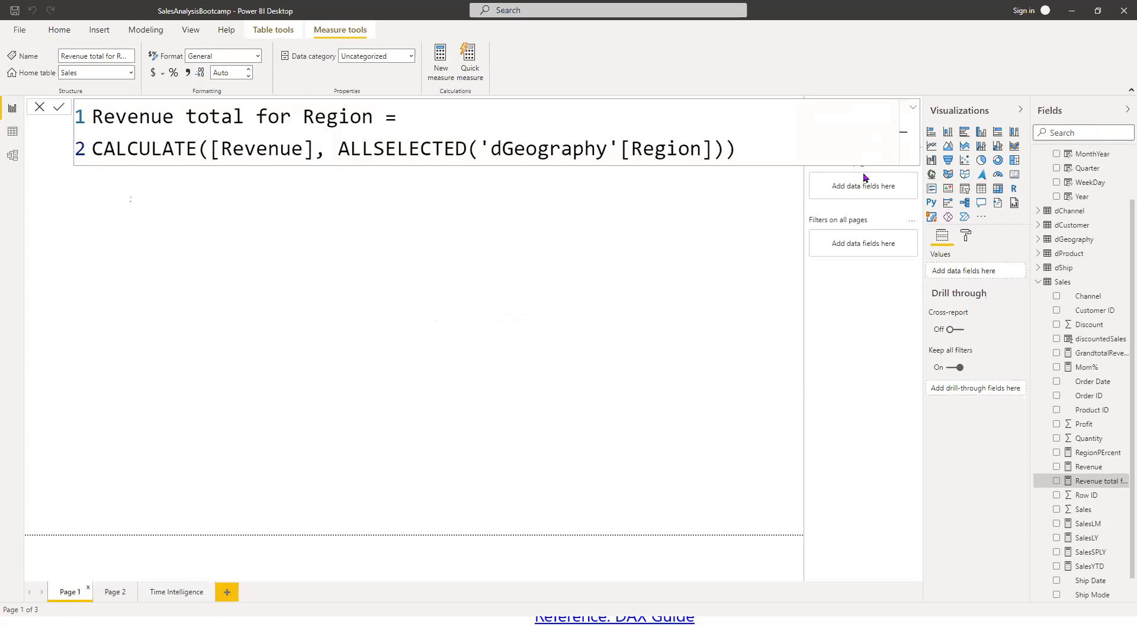
click(916, 110)
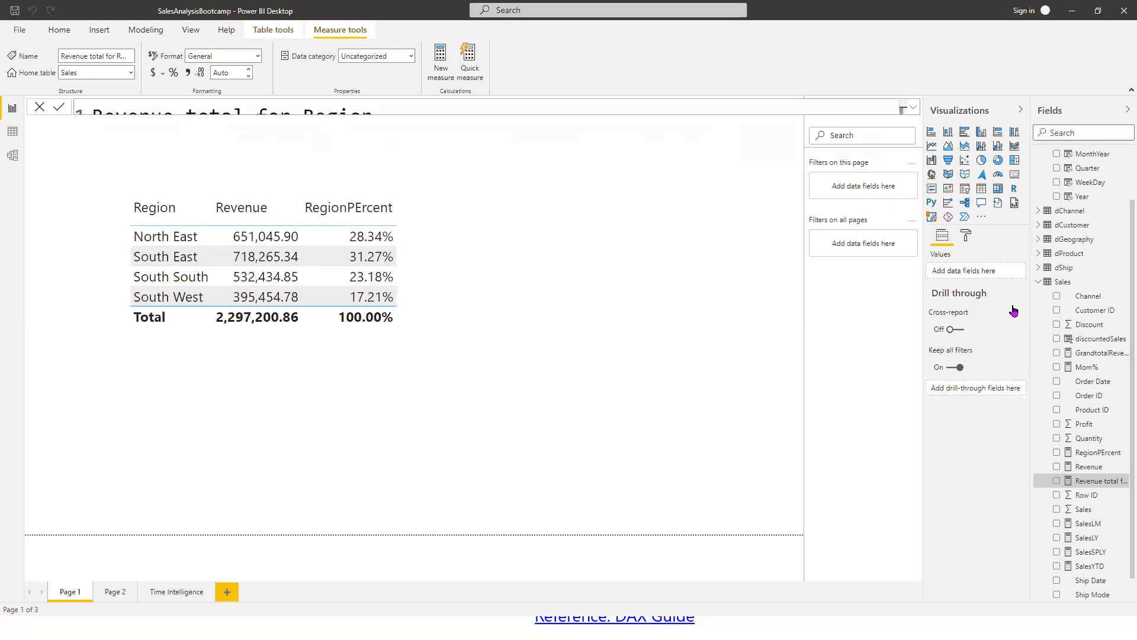
click(414, 261)
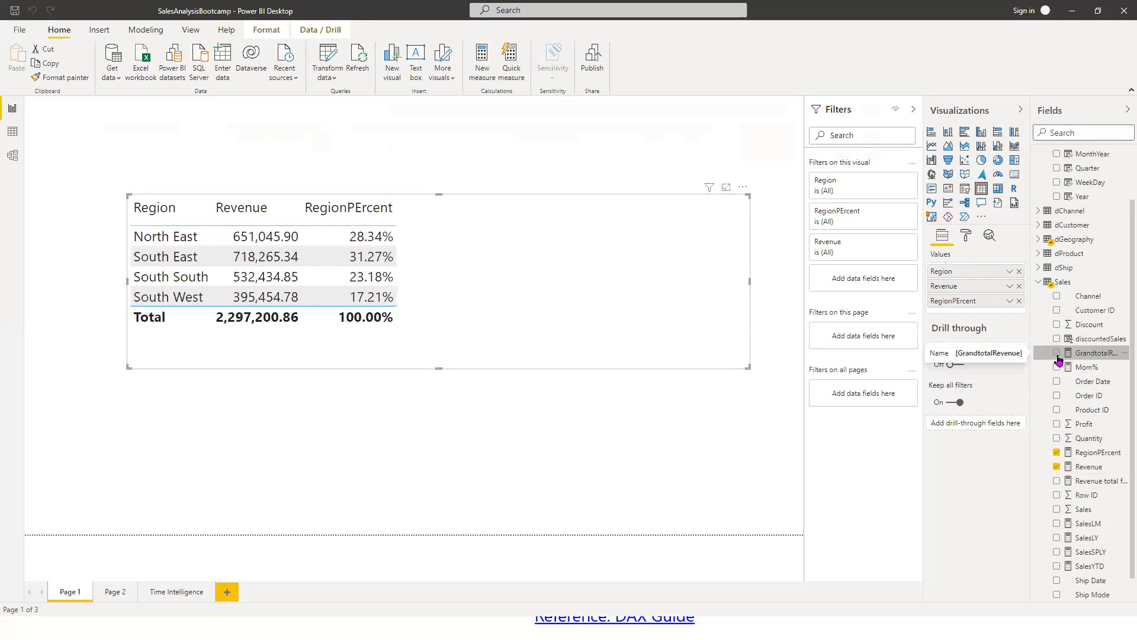
click(1058, 354)
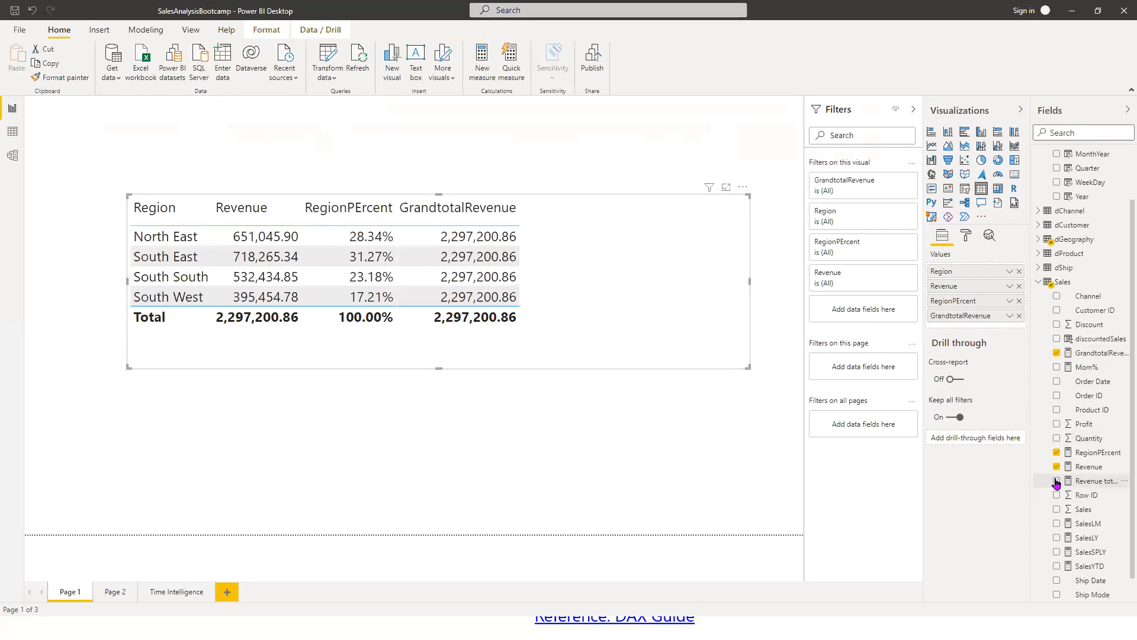
click(1057, 481)
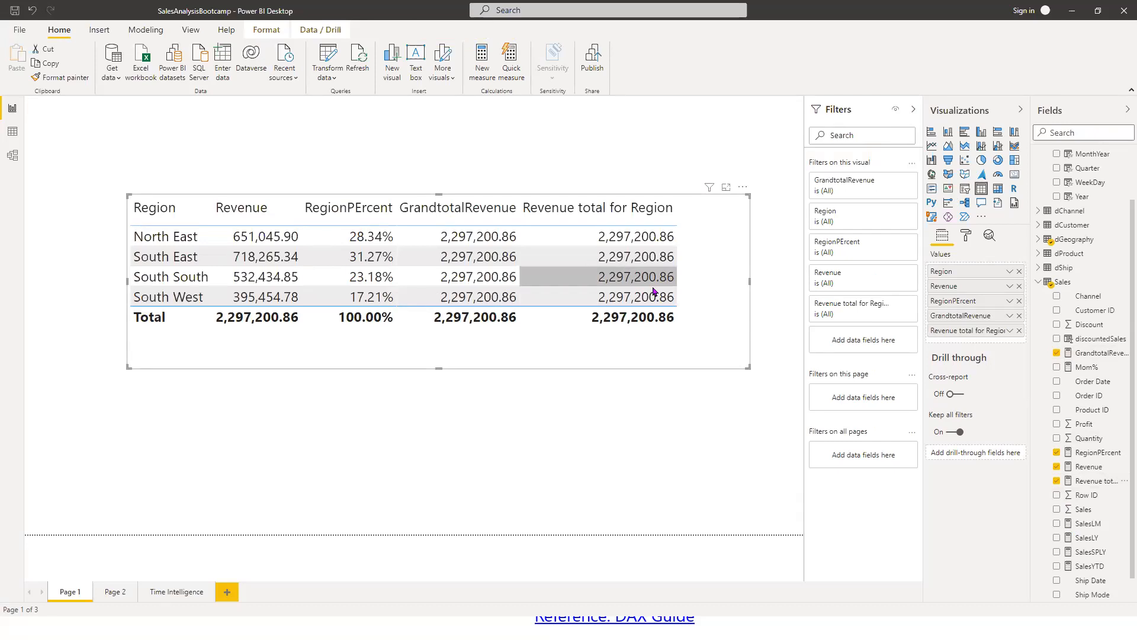
- Remove the Revenue total for Region measure from the region table and delete it from the model
click(1121, 482)
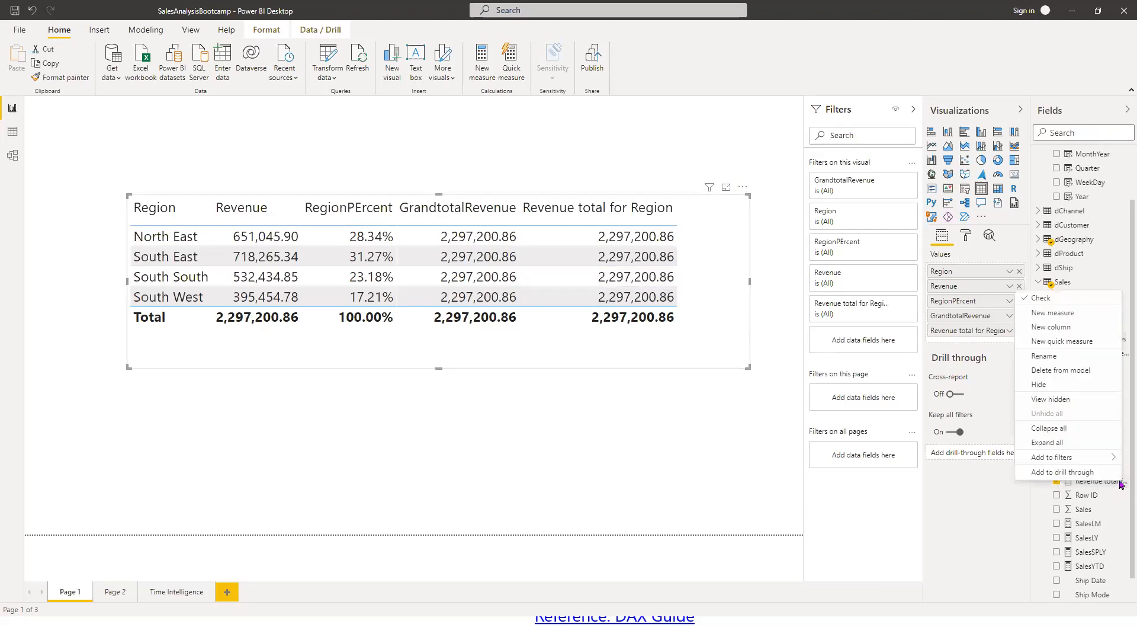
click(1030, 492)
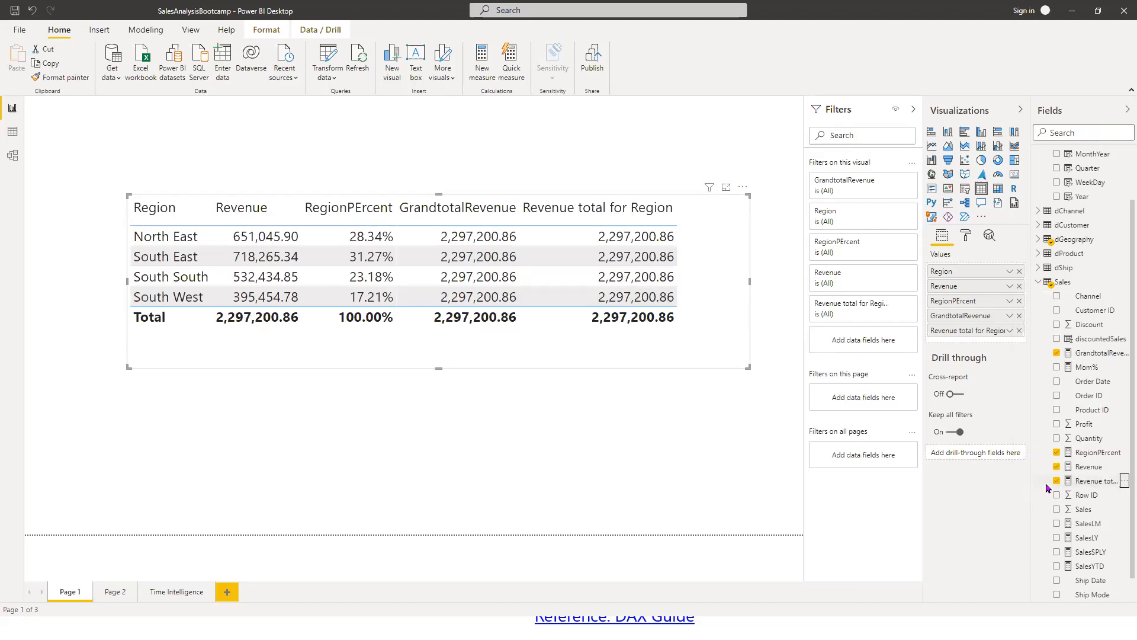
click(1058, 485)
click(1121, 484)
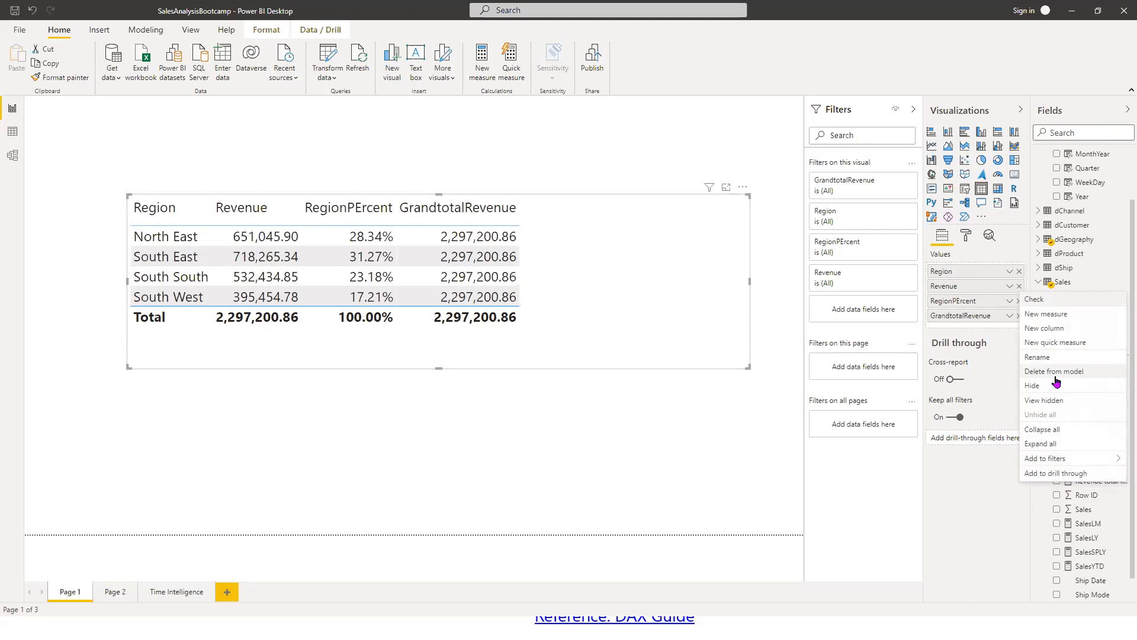
key(Escape)
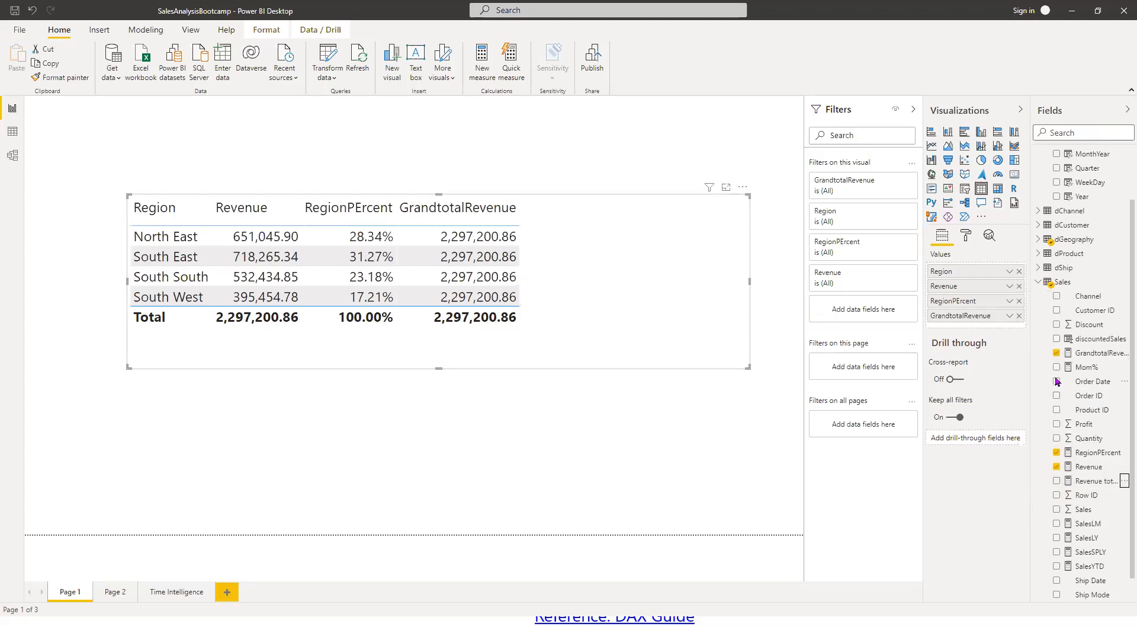
key(Delete)
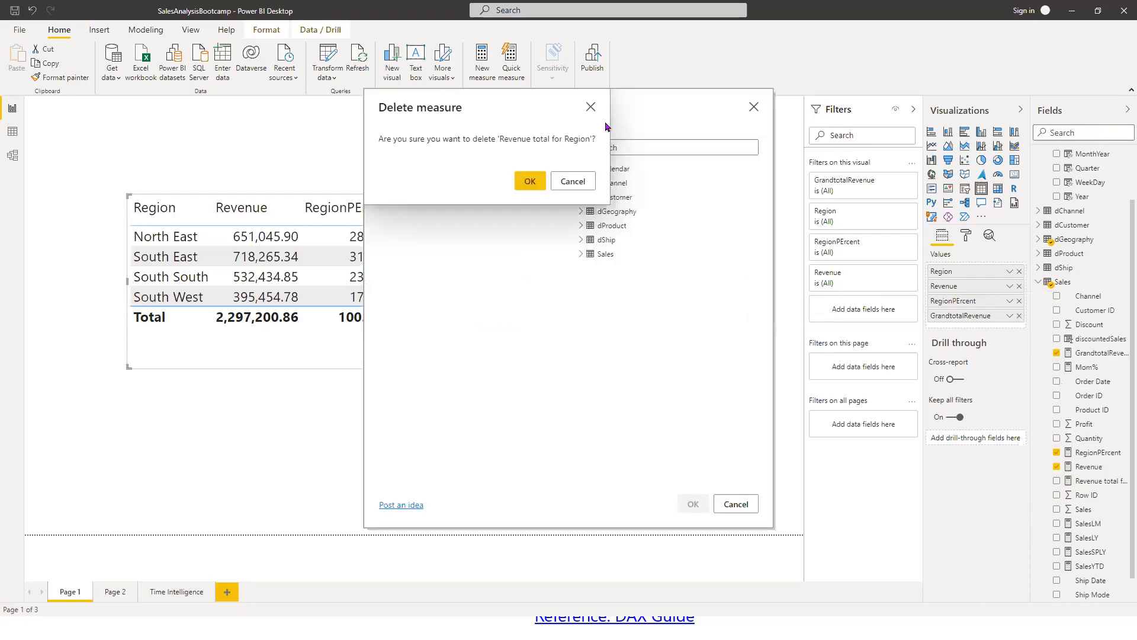
click(535, 186)
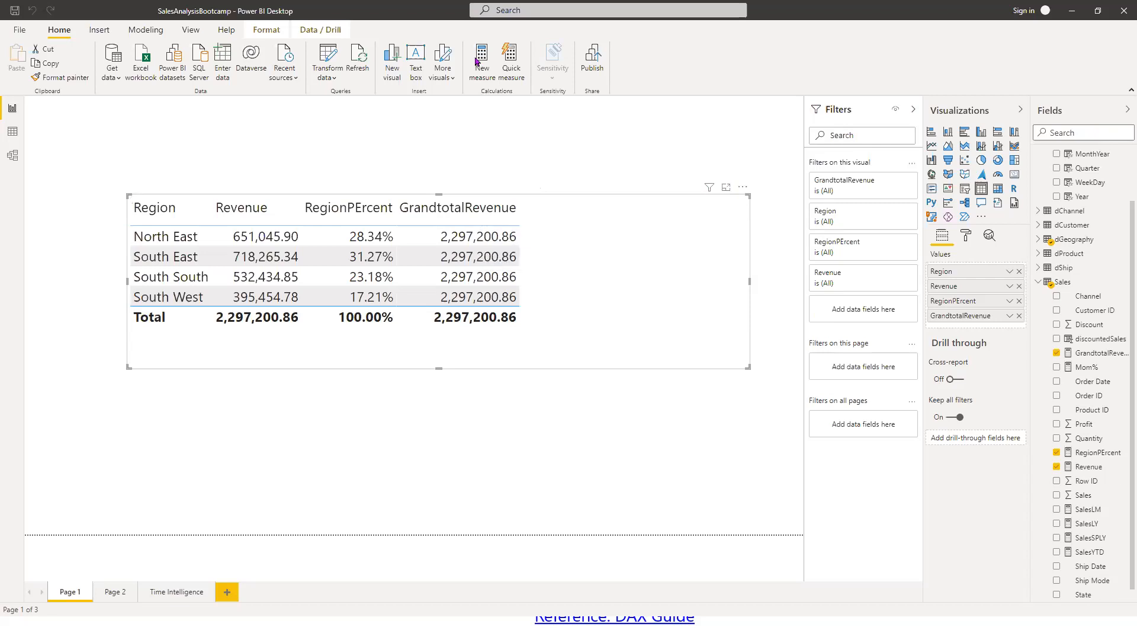
- Start a new quick measure and choose "Year-over-year change" as its calculation
click(508, 69)
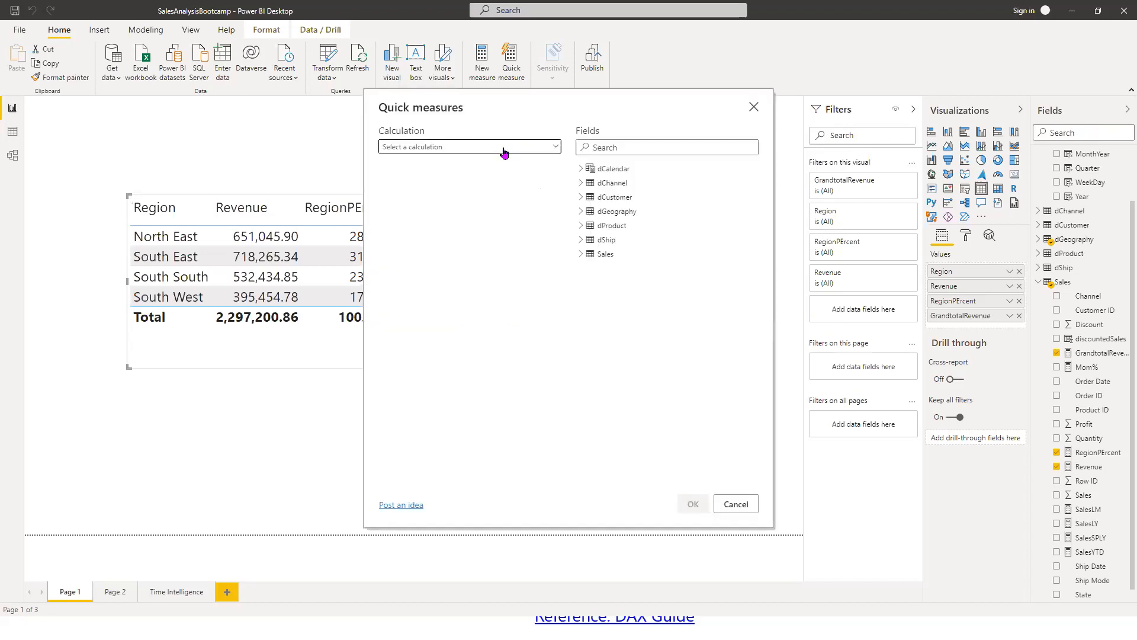
click(505, 148)
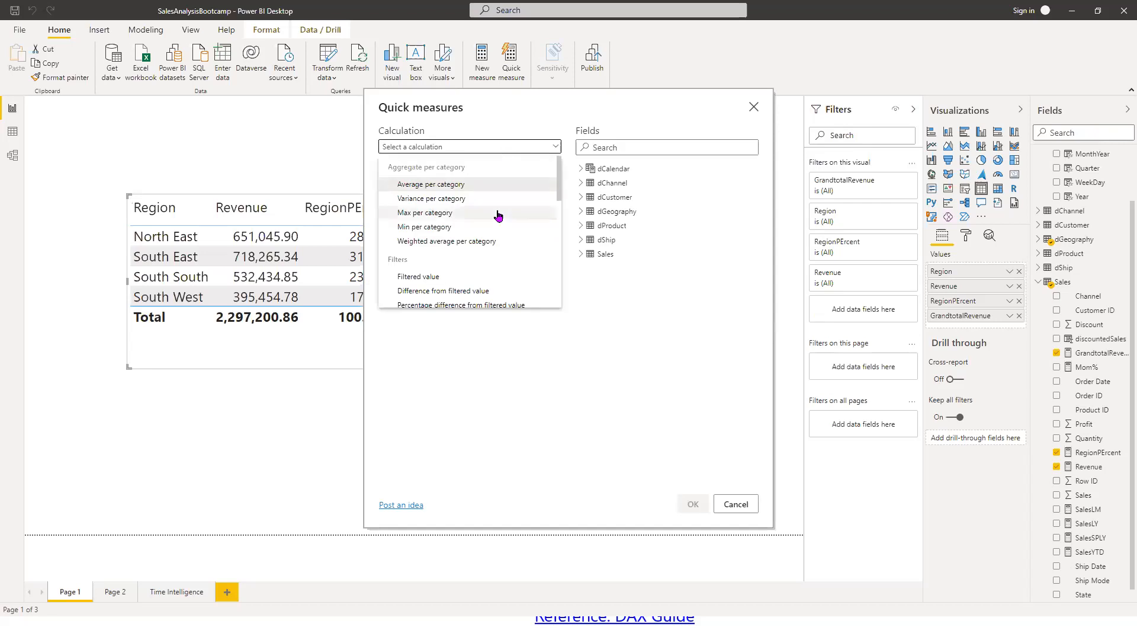
scroll(497, 246, down, 1)
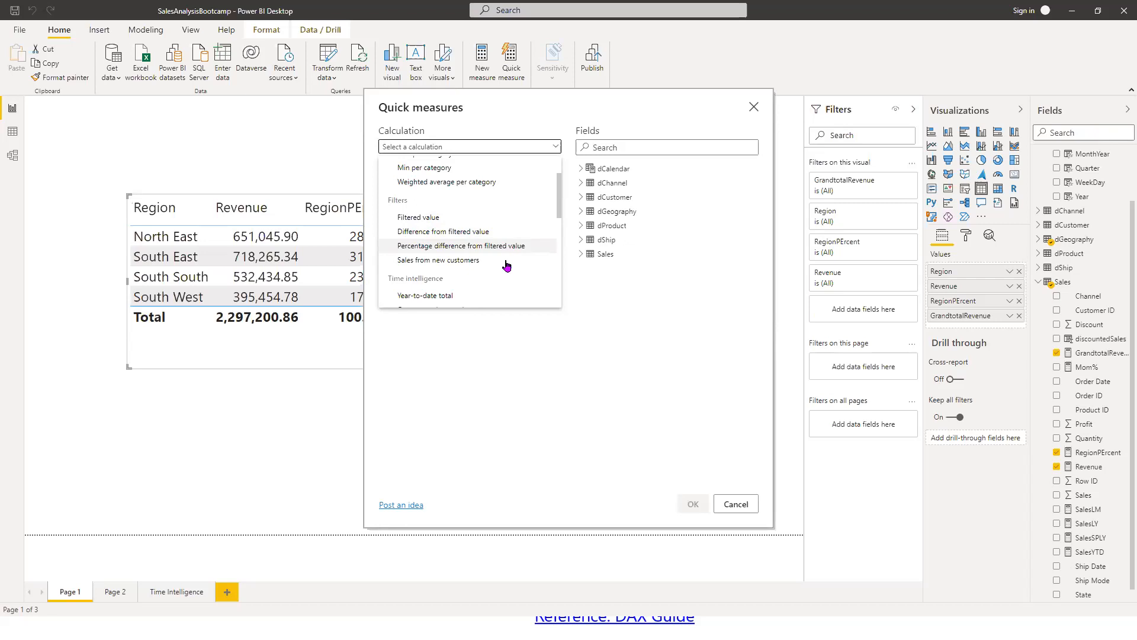
scroll(506, 261, down, 1)
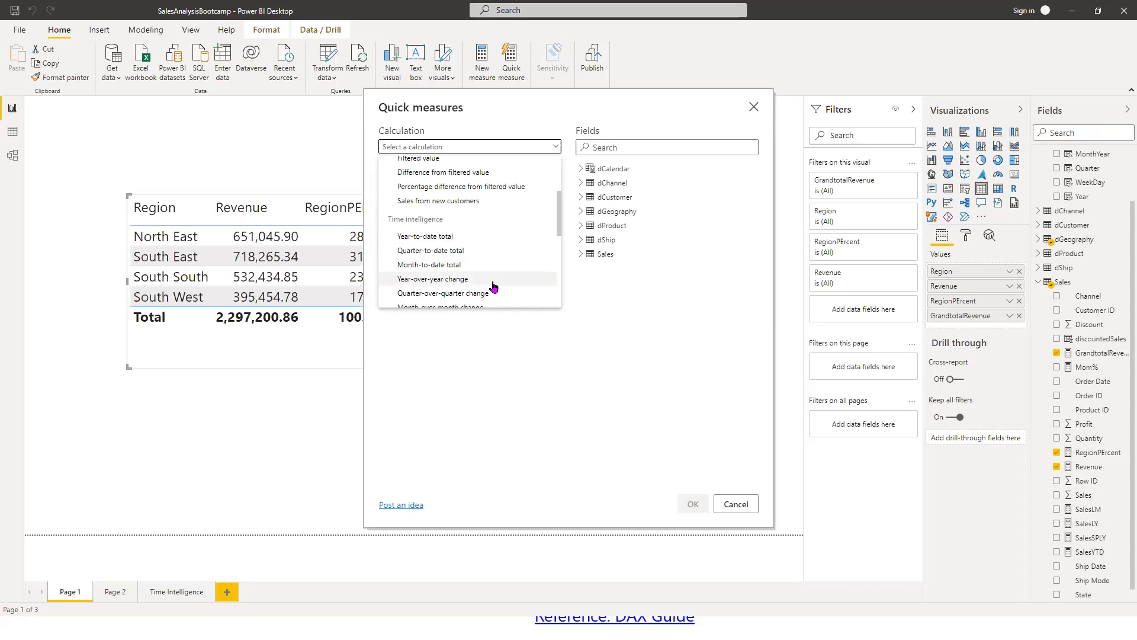
click(459, 282)
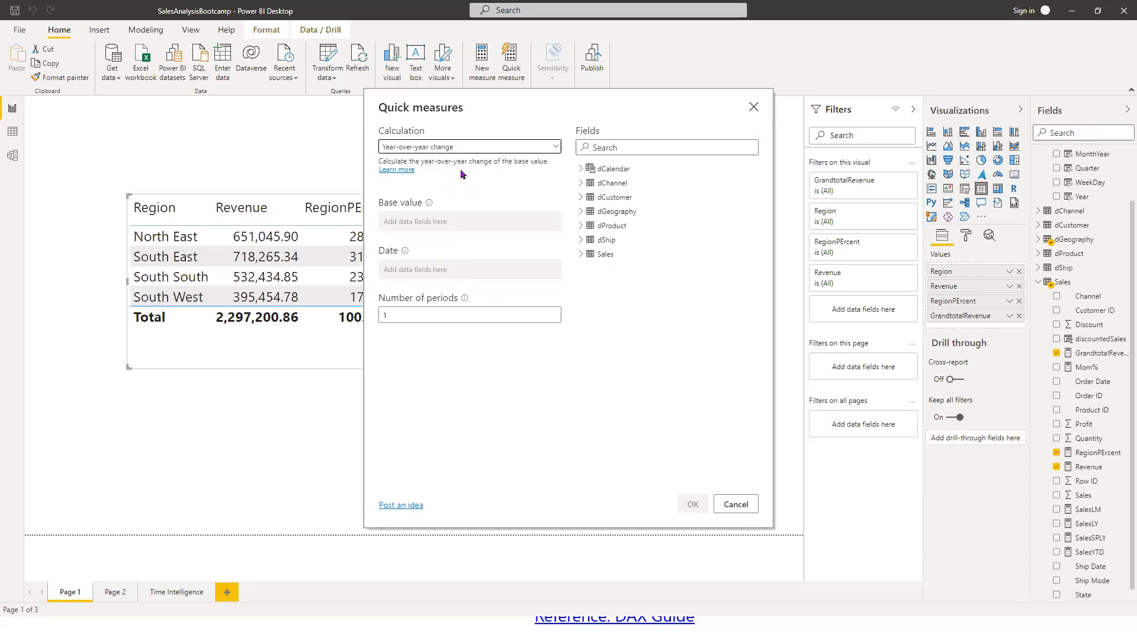
- Create the quick measure with Revenue from Sales as the base value and Date from dCalendar as the date
click(595, 253)
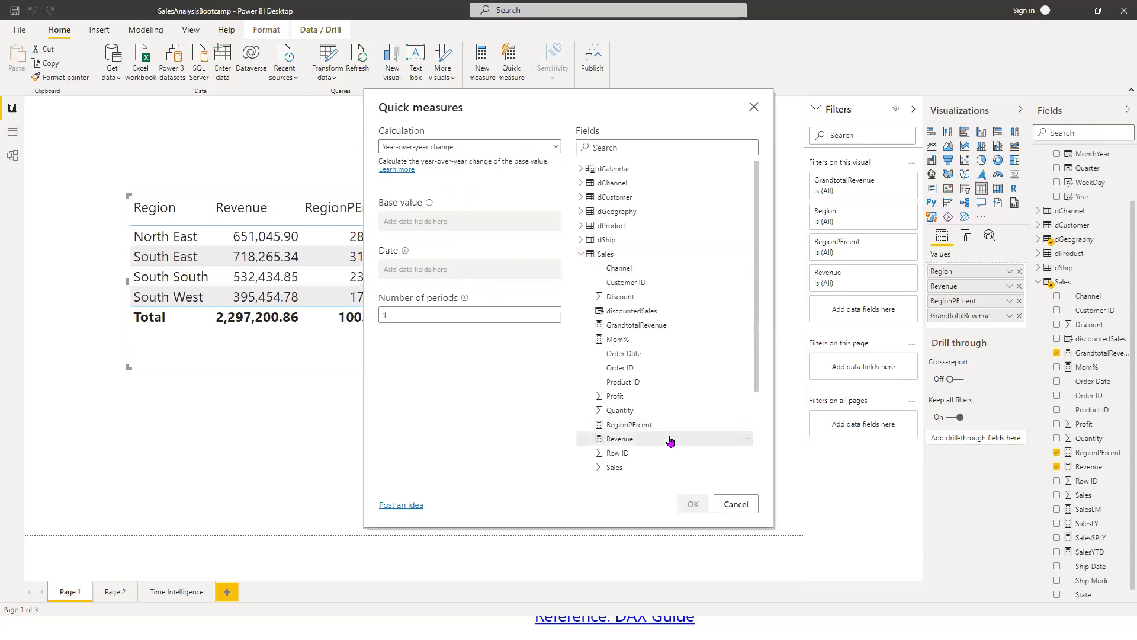
drag(668, 440, 468, 222)
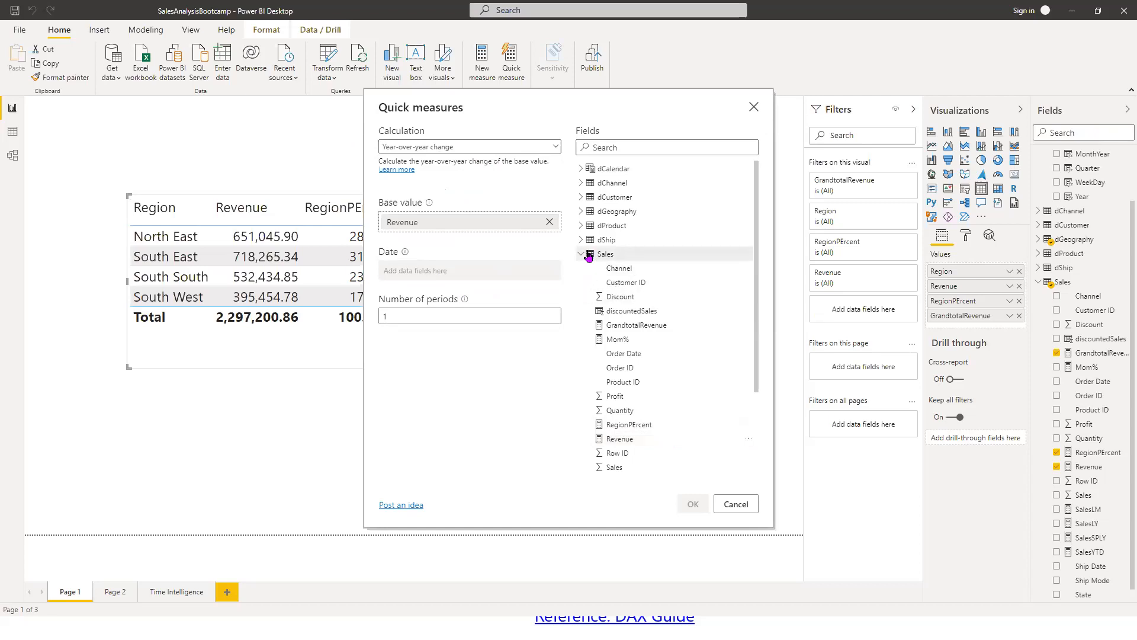
click(581, 168)
drag(632, 183, 507, 279)
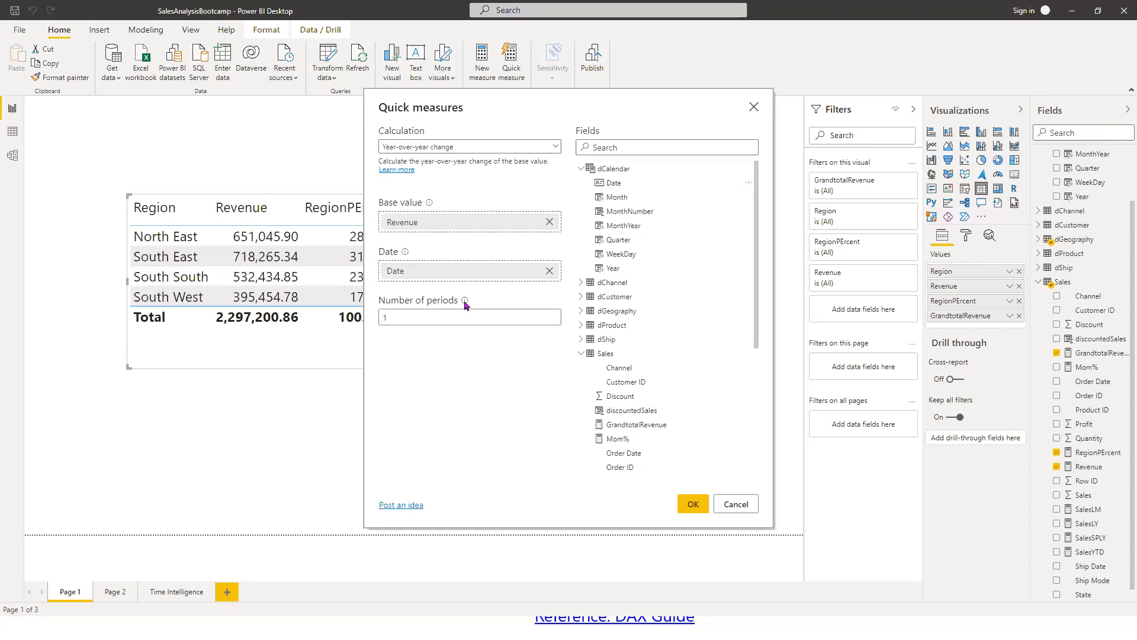
click(693, 508)
click(692, 508)
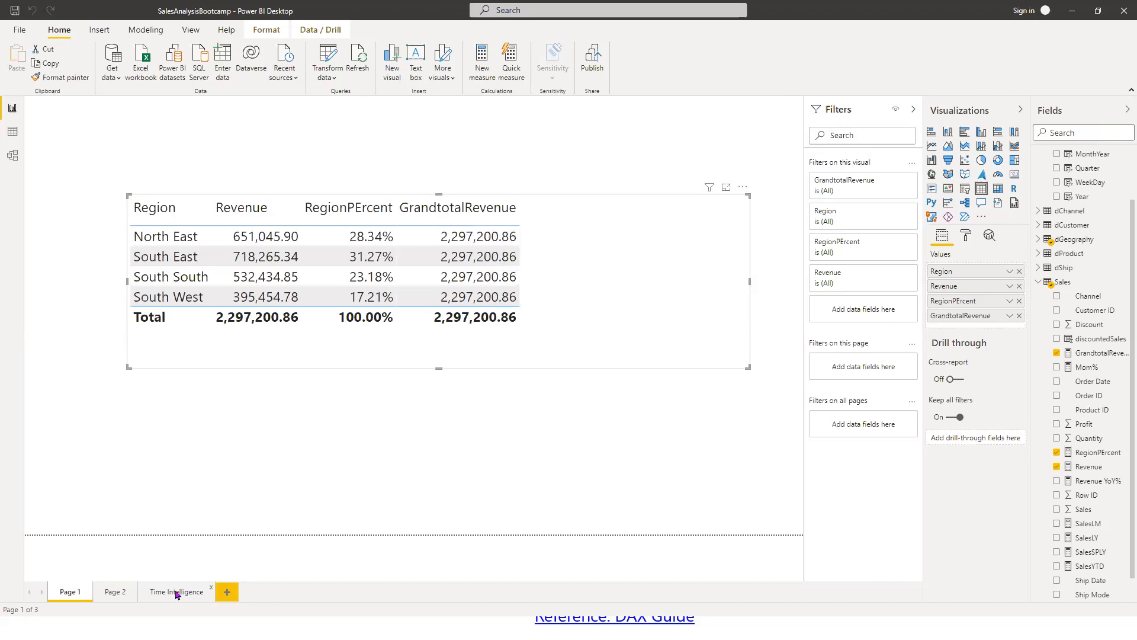
- Add the Revenue YoY% measure to the yearly table on the Time Intelligence page and widen that table
click(176, 593)
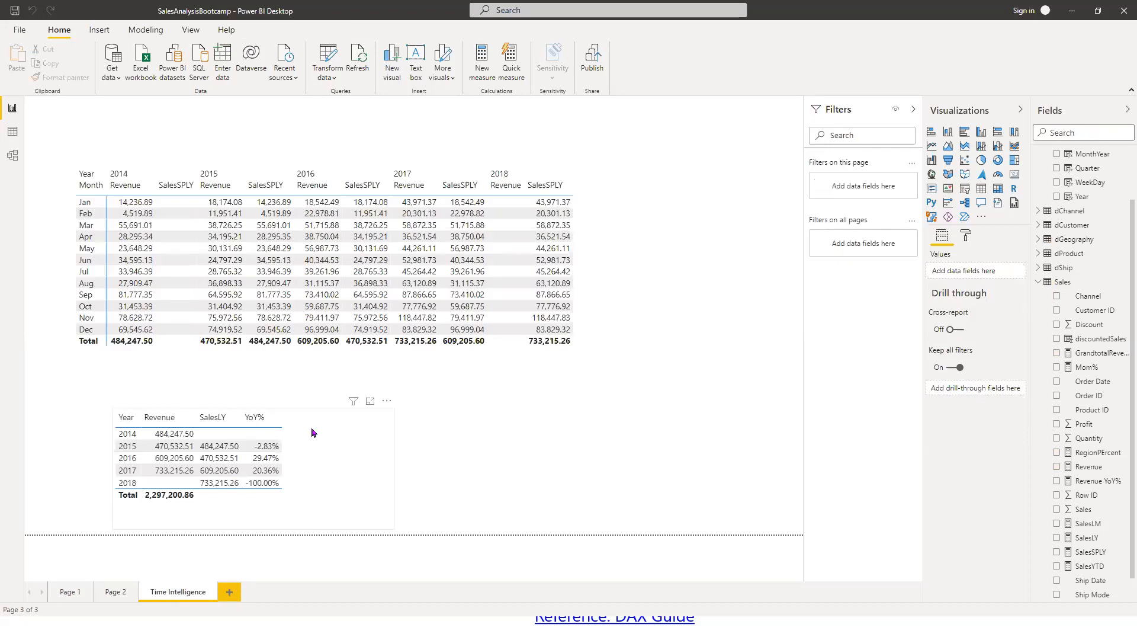
click(343, 453)
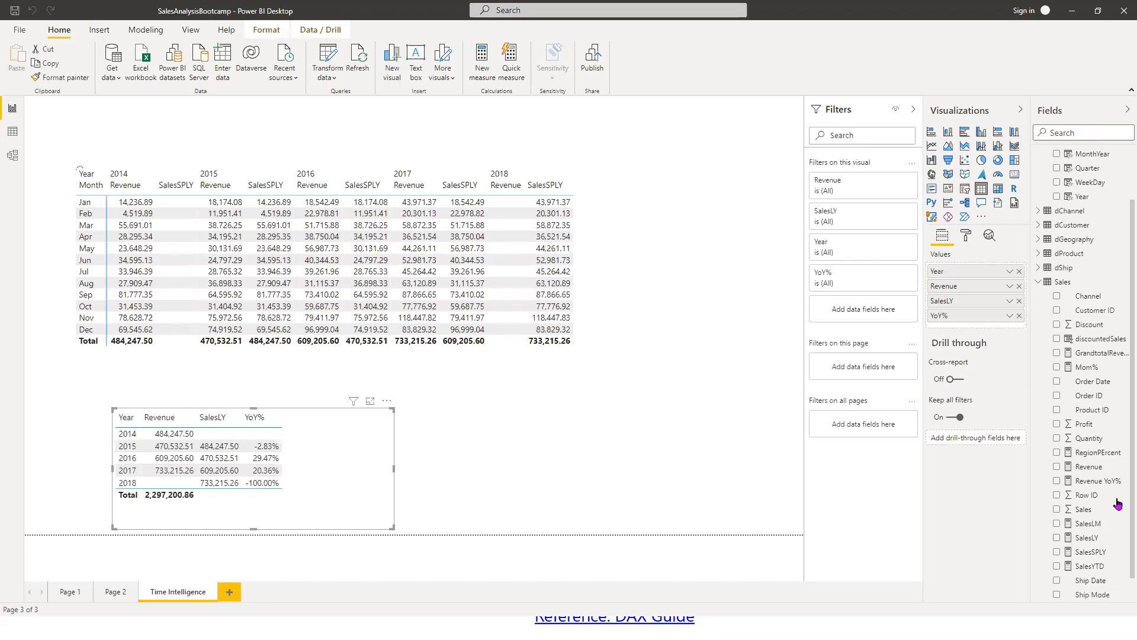
scroll(1091, 589, down, 1)
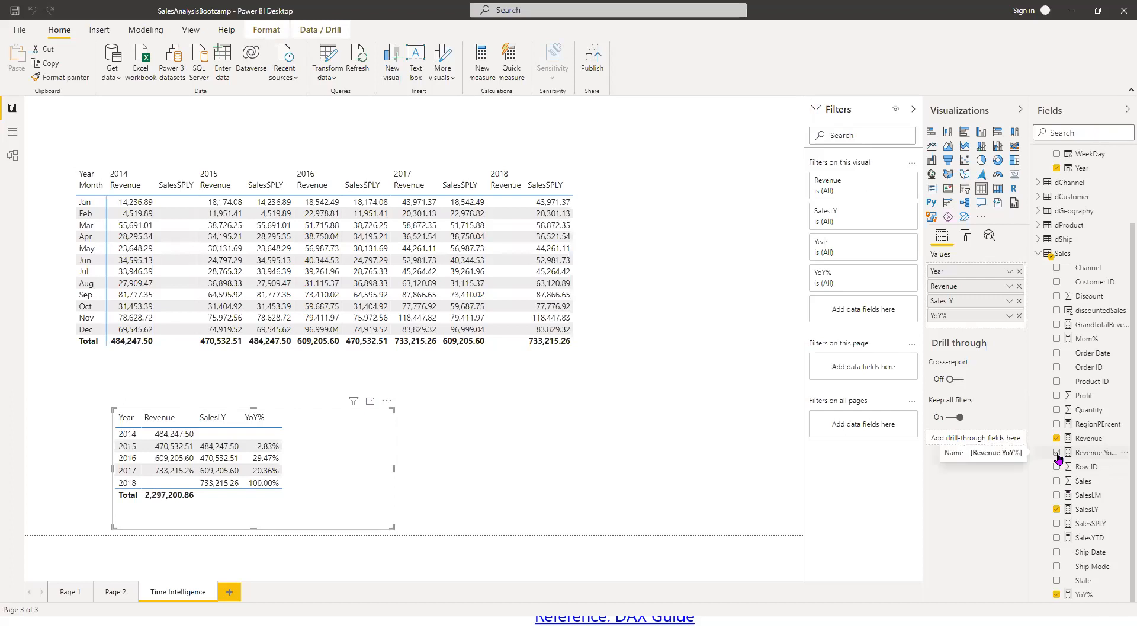
click(1057, 453)
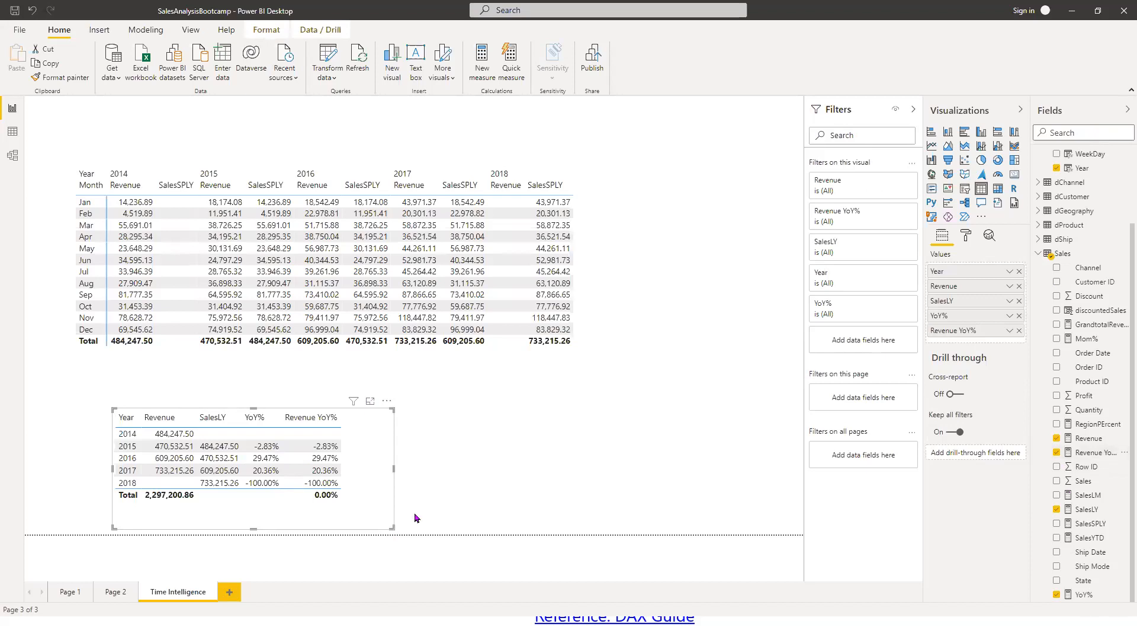
drag(426, 515, 425, 511)
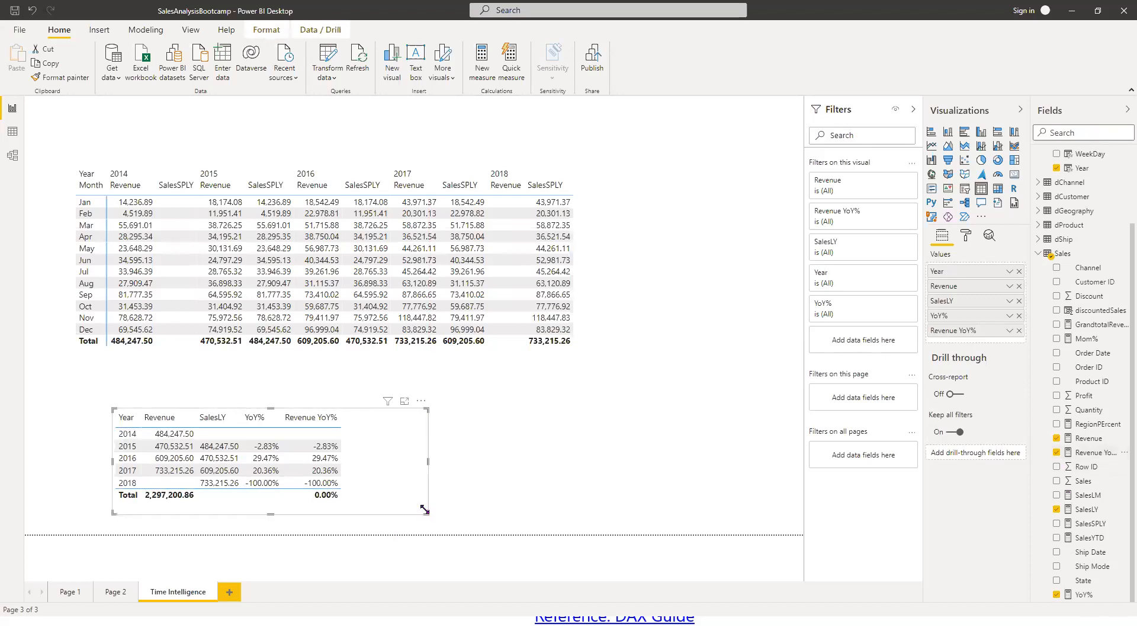
- Examine the DAX formula of the Revenue YoY% measure, especially its previous-year variable, and collapse the formula again
click(1086, 453)
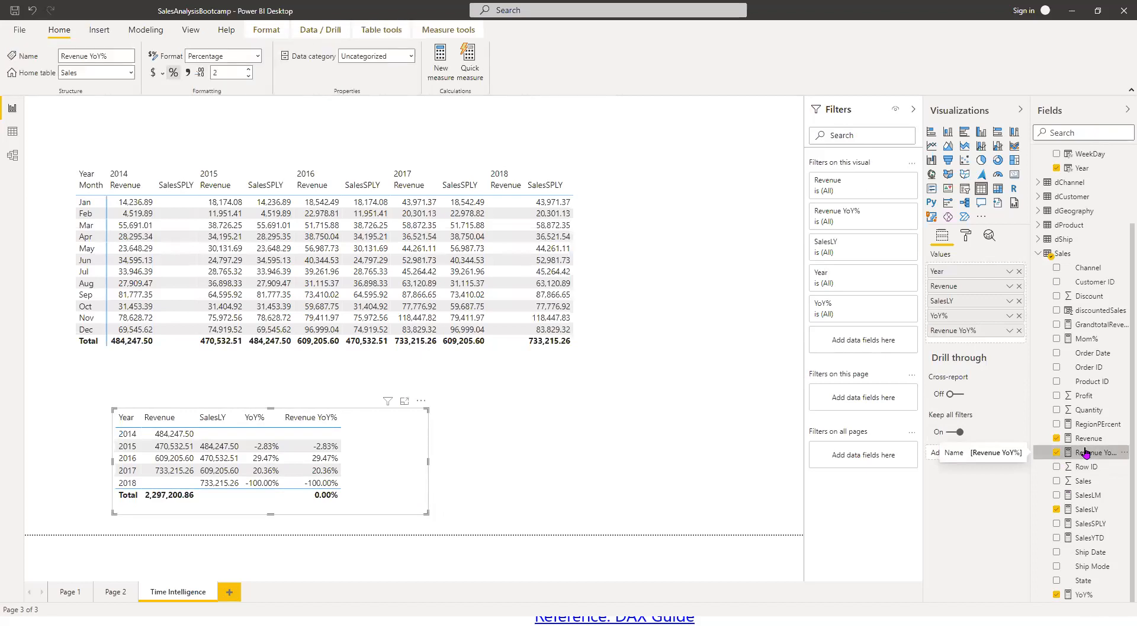
click(912, 111)
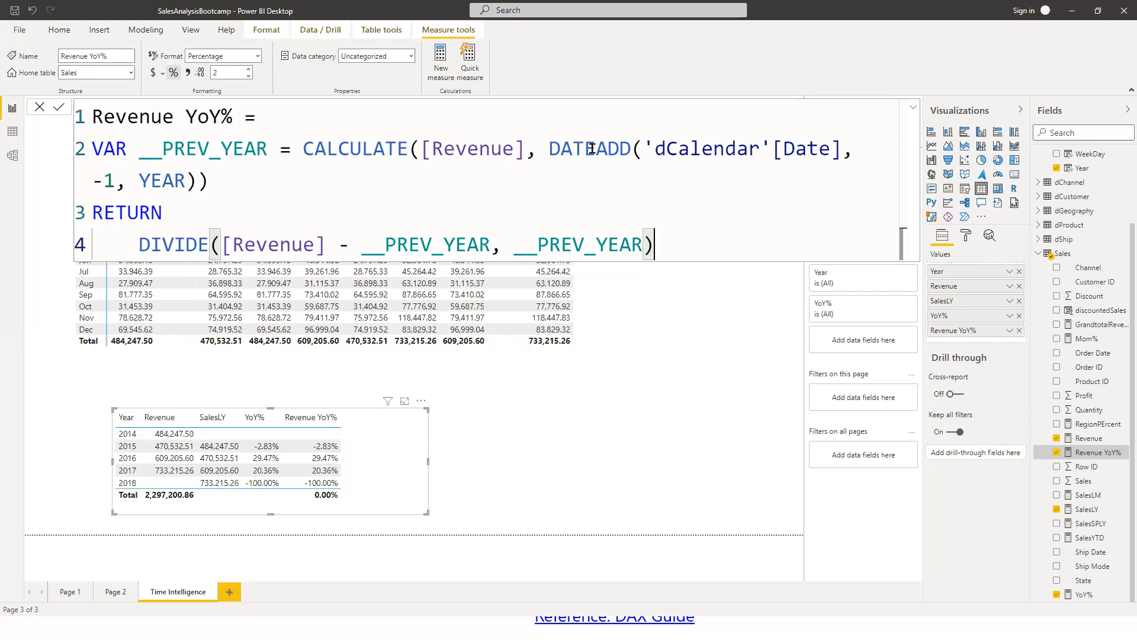
click(227, 172)
key(shift+Left)
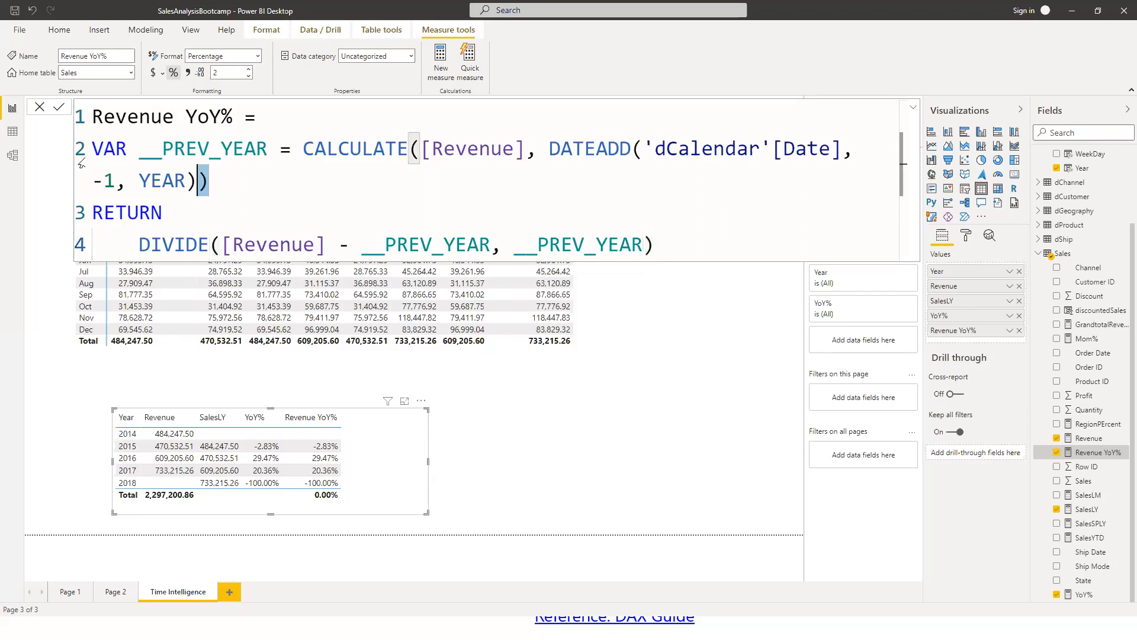
key(shift+Home)
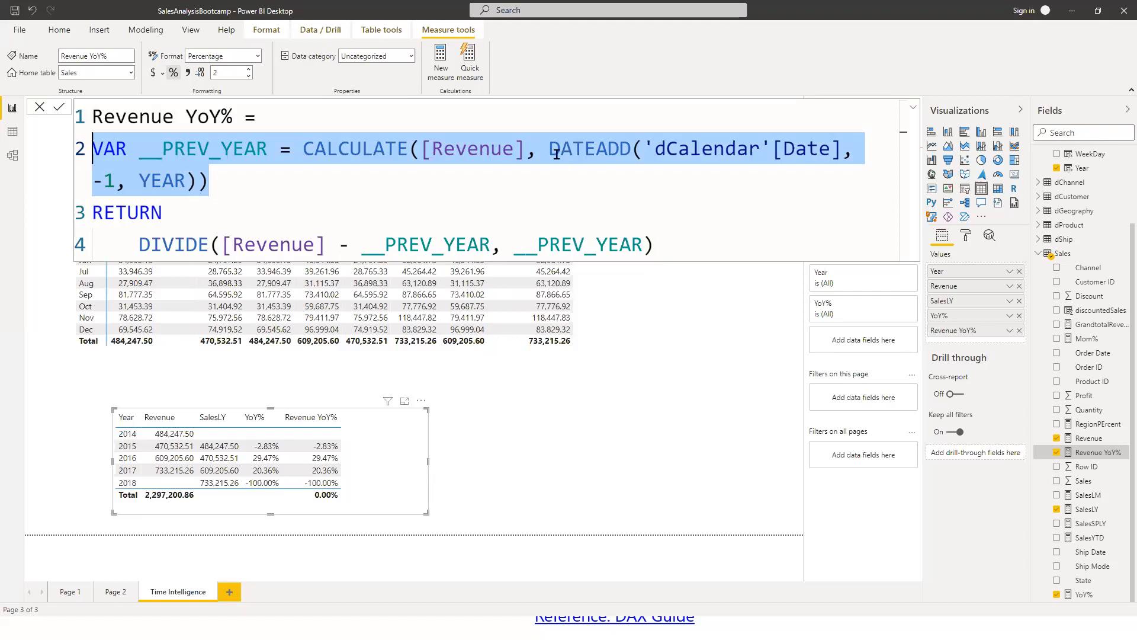
click(552, 152)
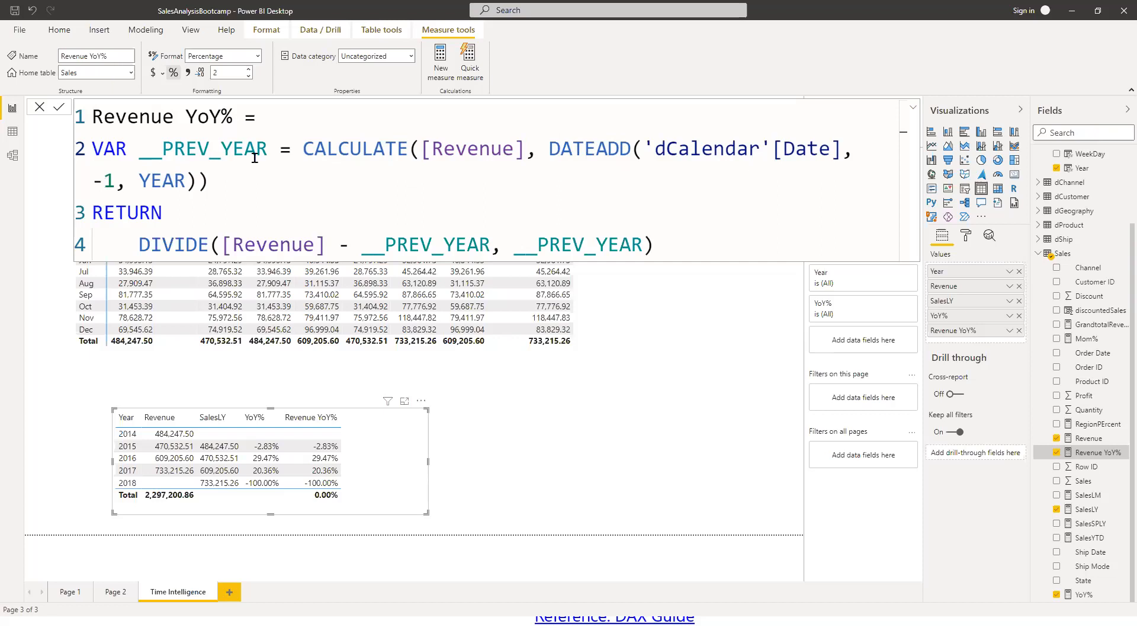
click(211, 181)
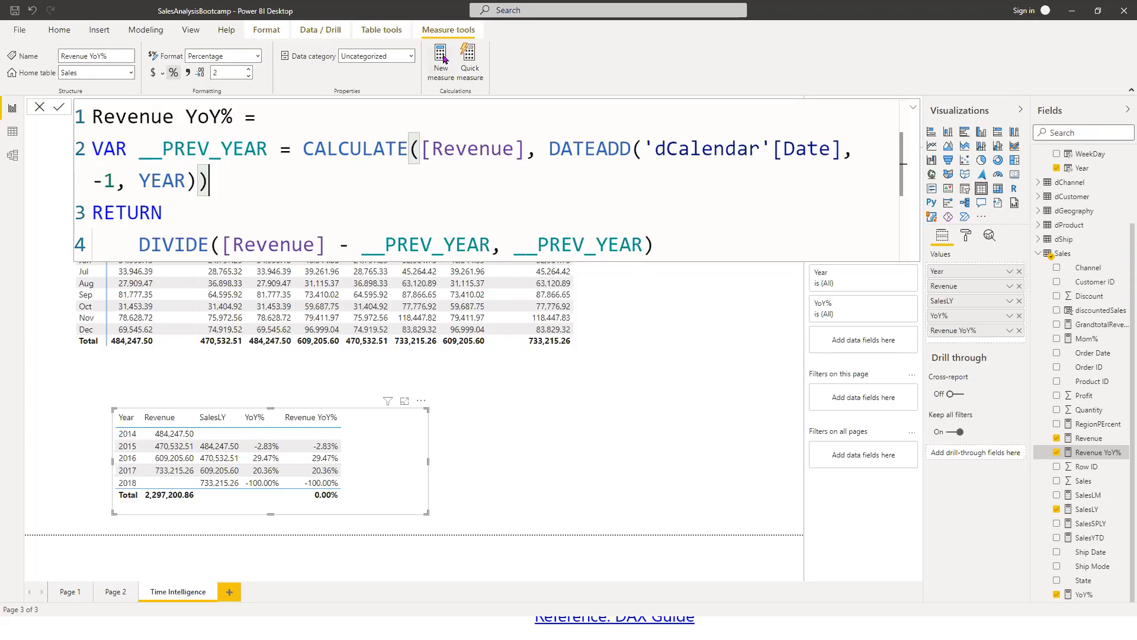
click(911, 112)
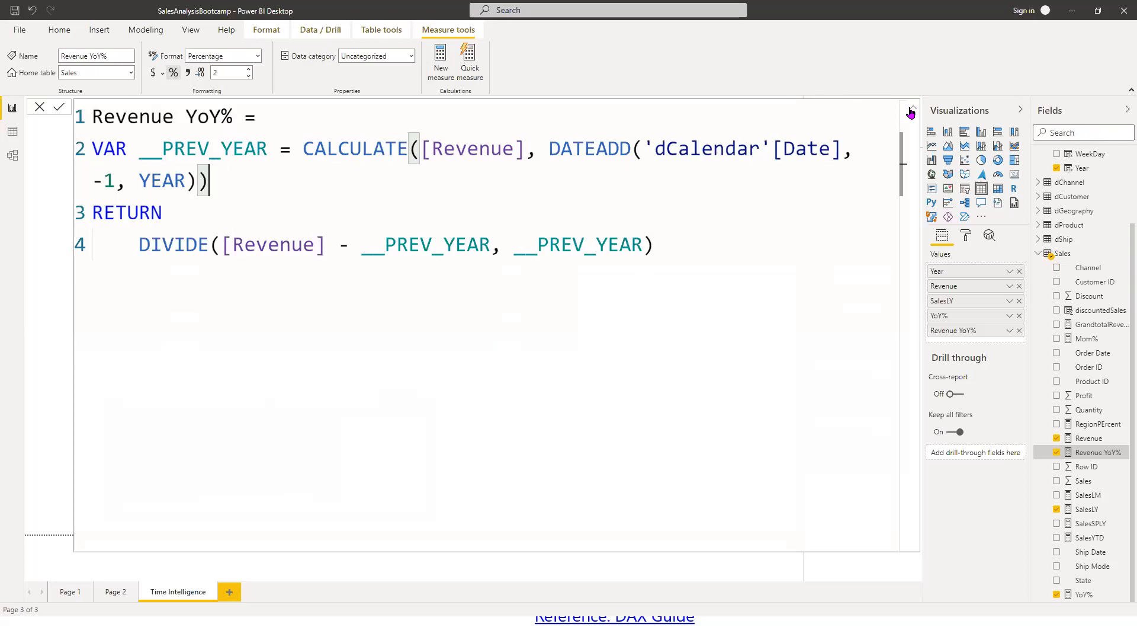
click(911, 112)
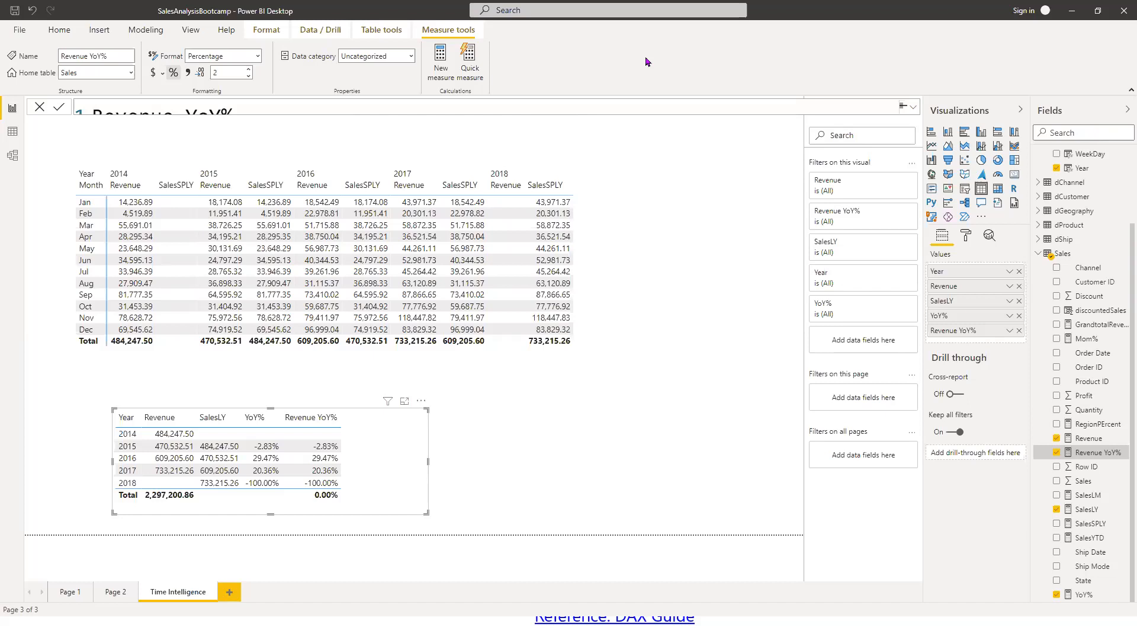
- Start another quick measure and choose "Year-to-date total" as its calculation
click(468, 77)
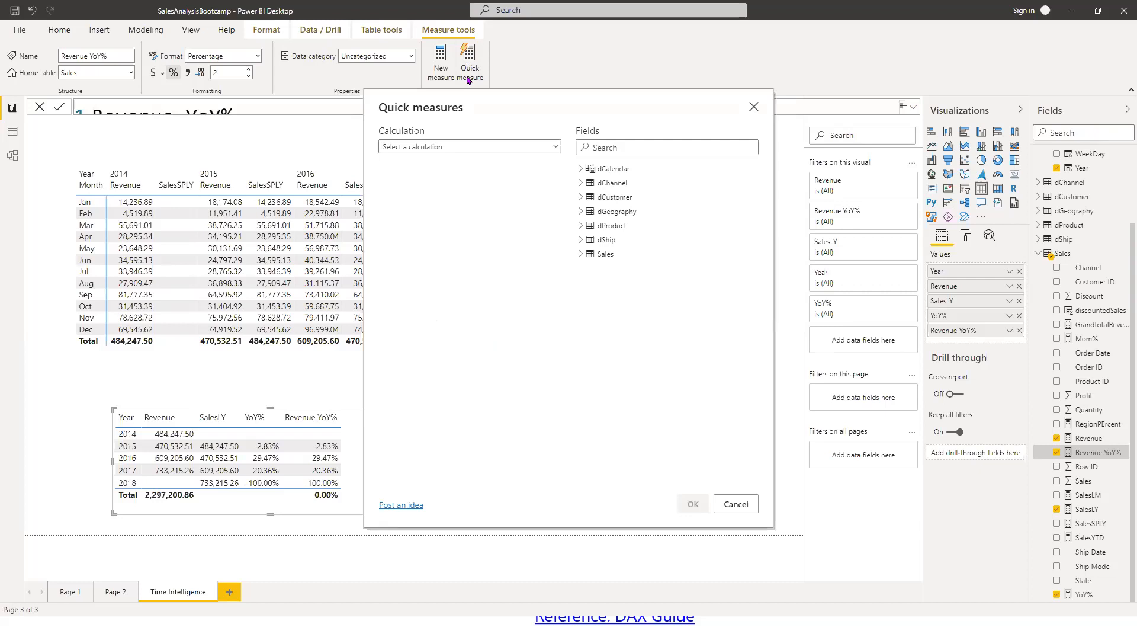
click(506, 148)
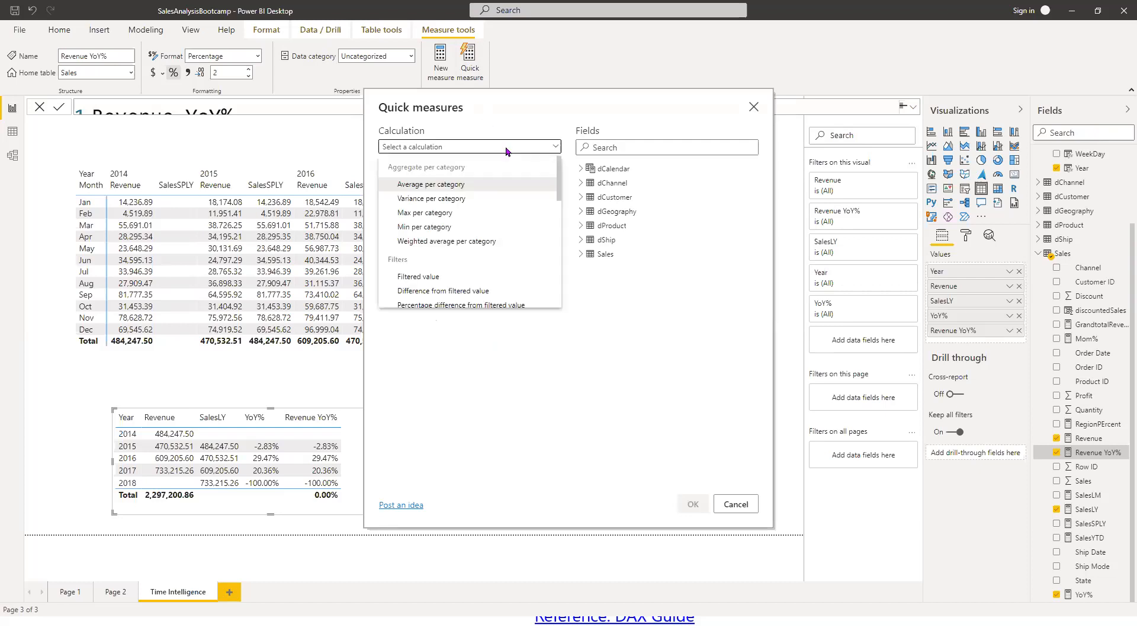
scroll(503, 183, down, 2)
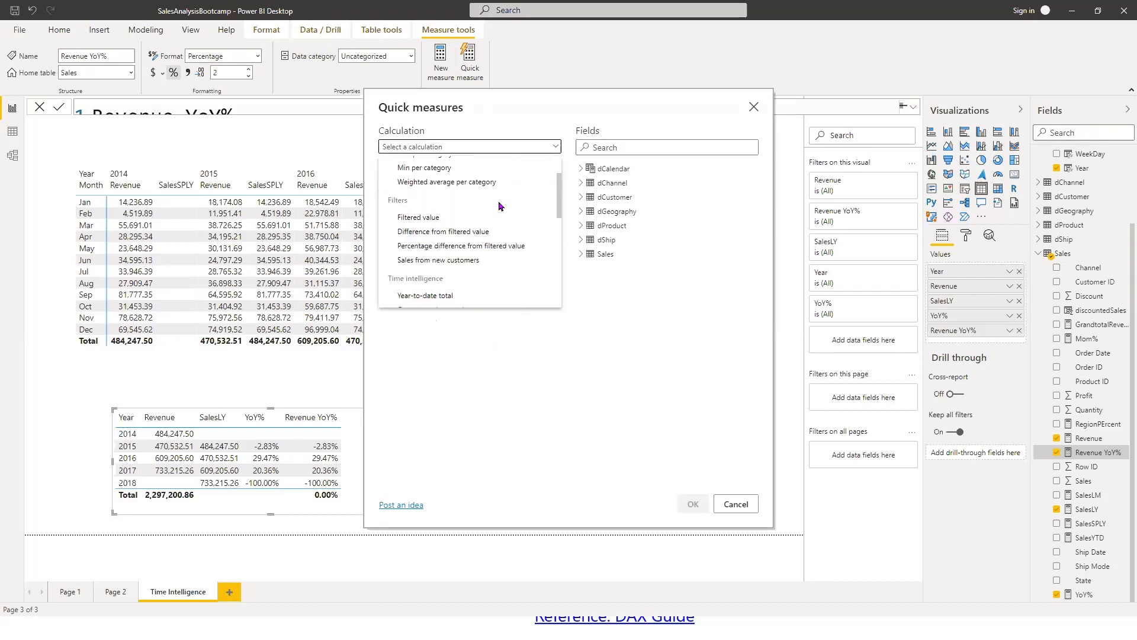
scroll(481, 237, down, 2)
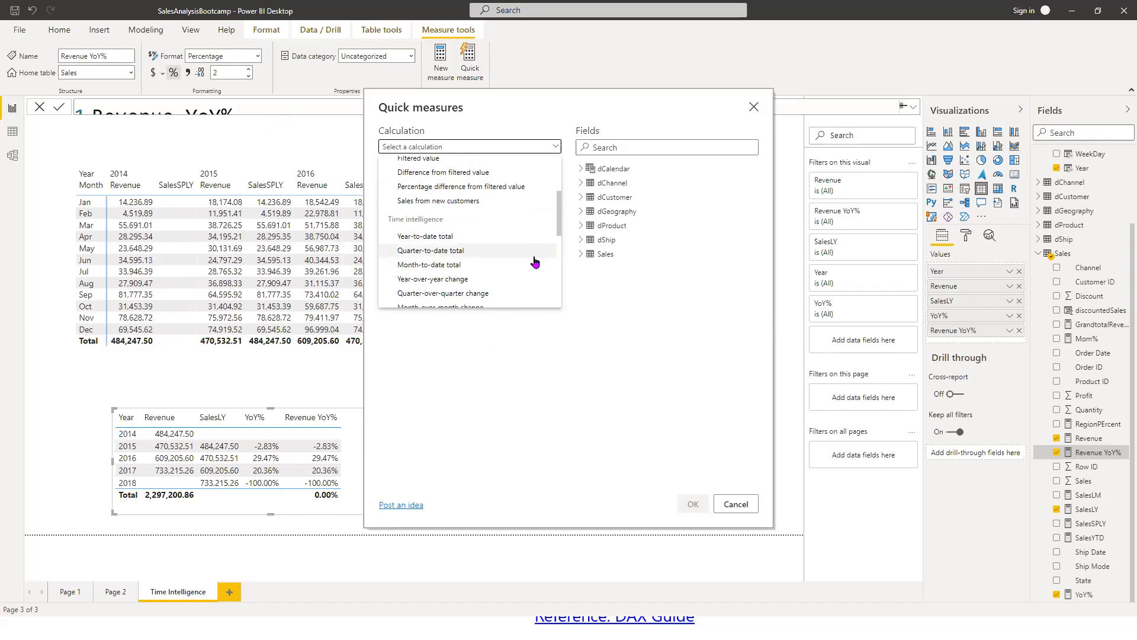
scroll(535, 261, down, 3)
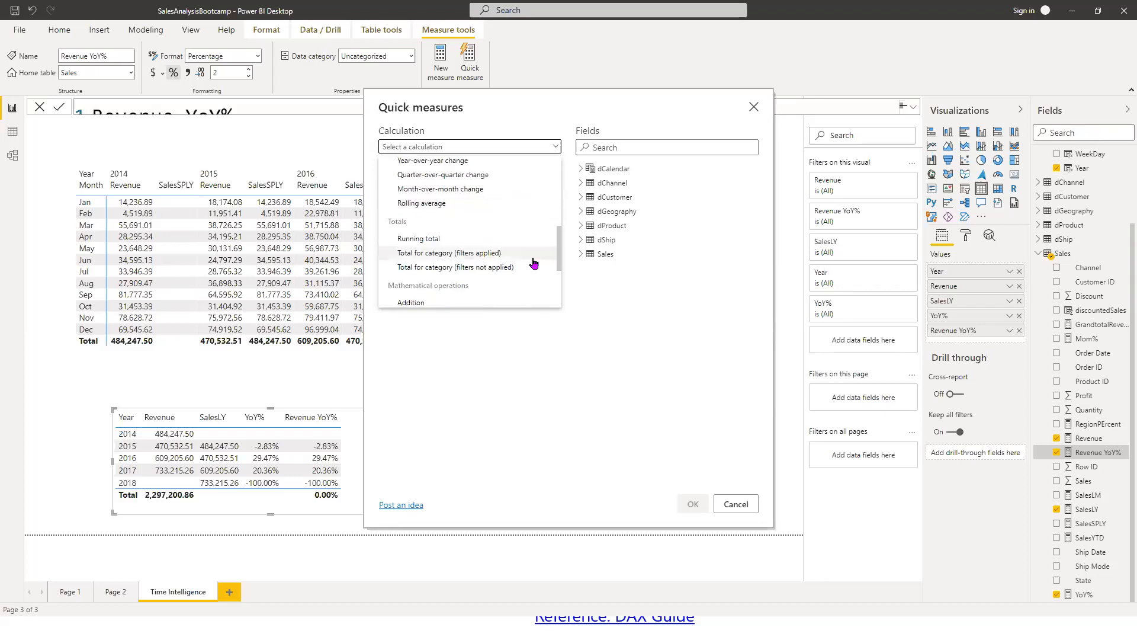
scroll(529, 252, down, 3)
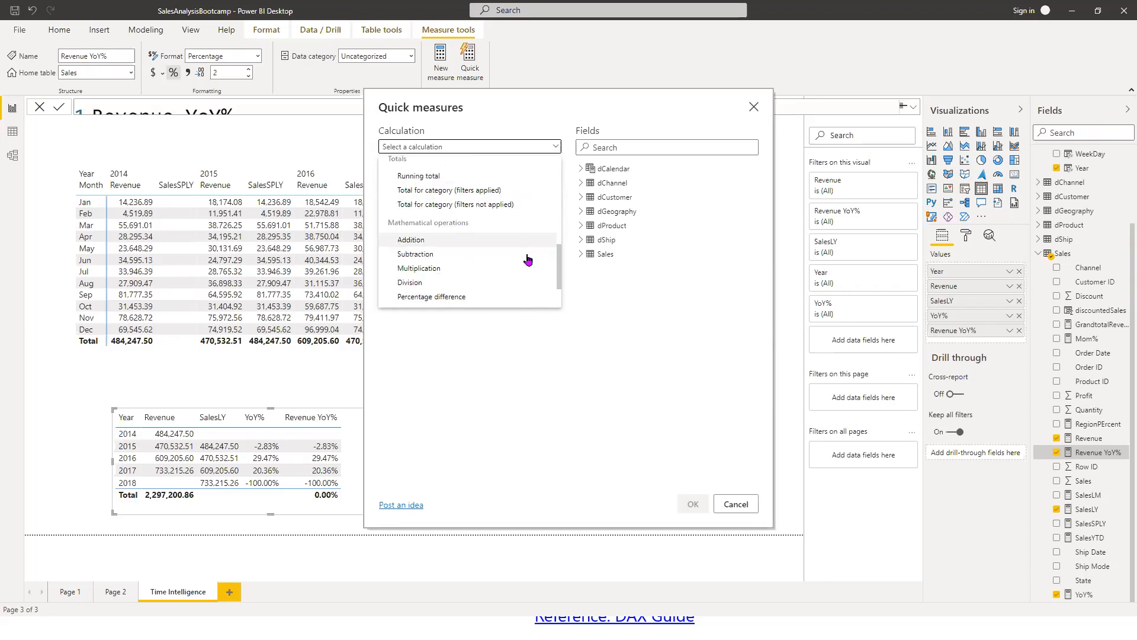
scroll(516, 221, up, 8)
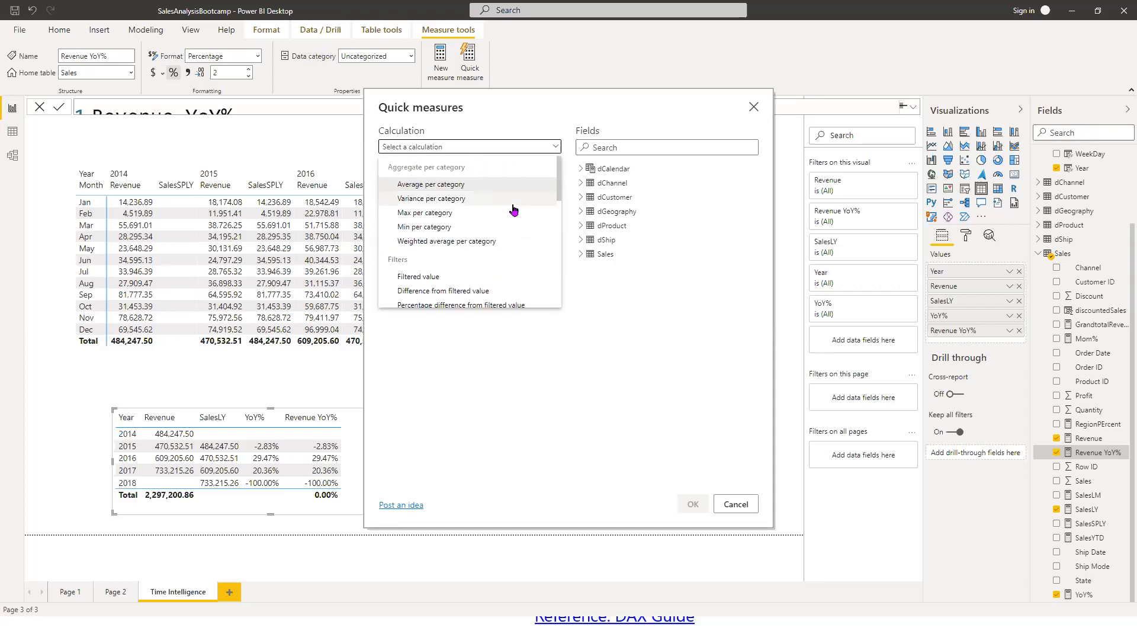
scroll(515, 216, down, 5)
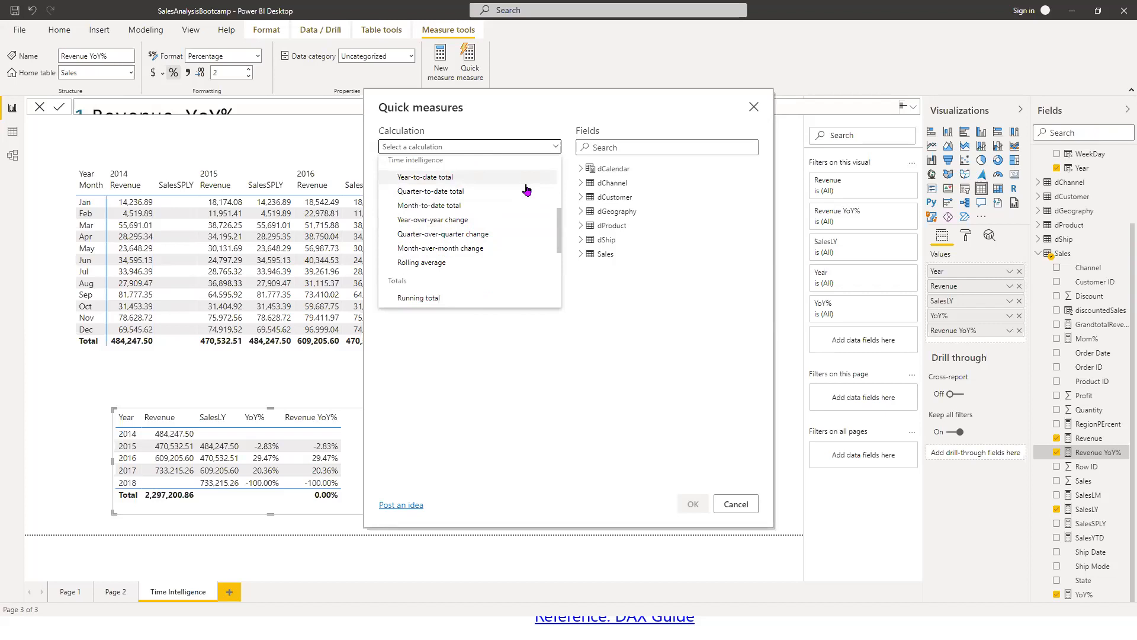
scroll(507, 211, up, 4)
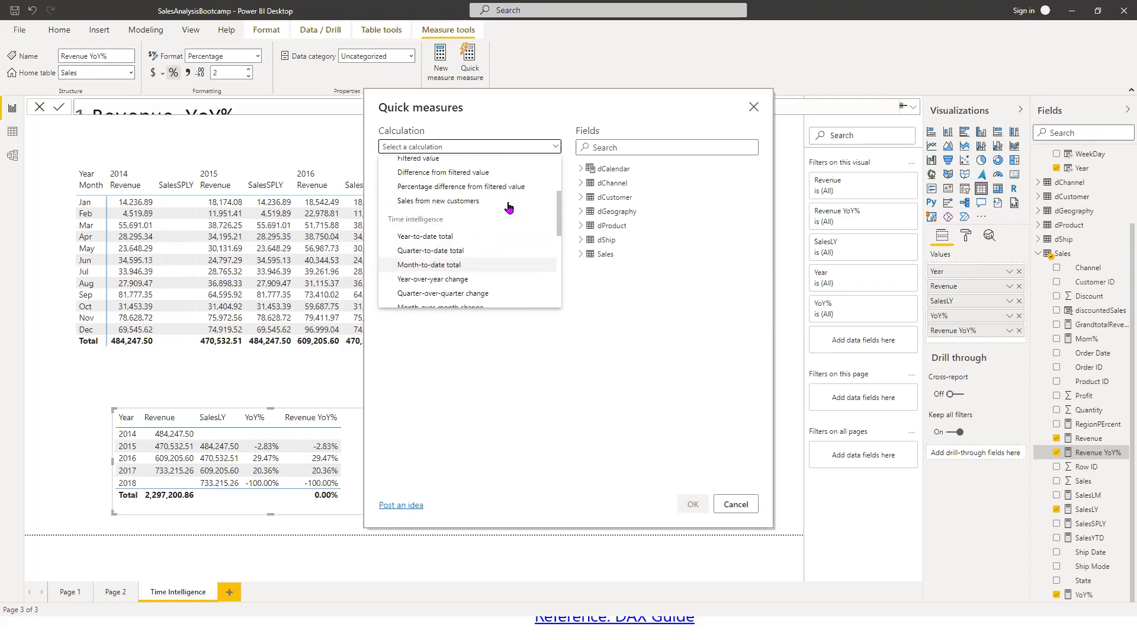
scroll(506, 229, down, 2)
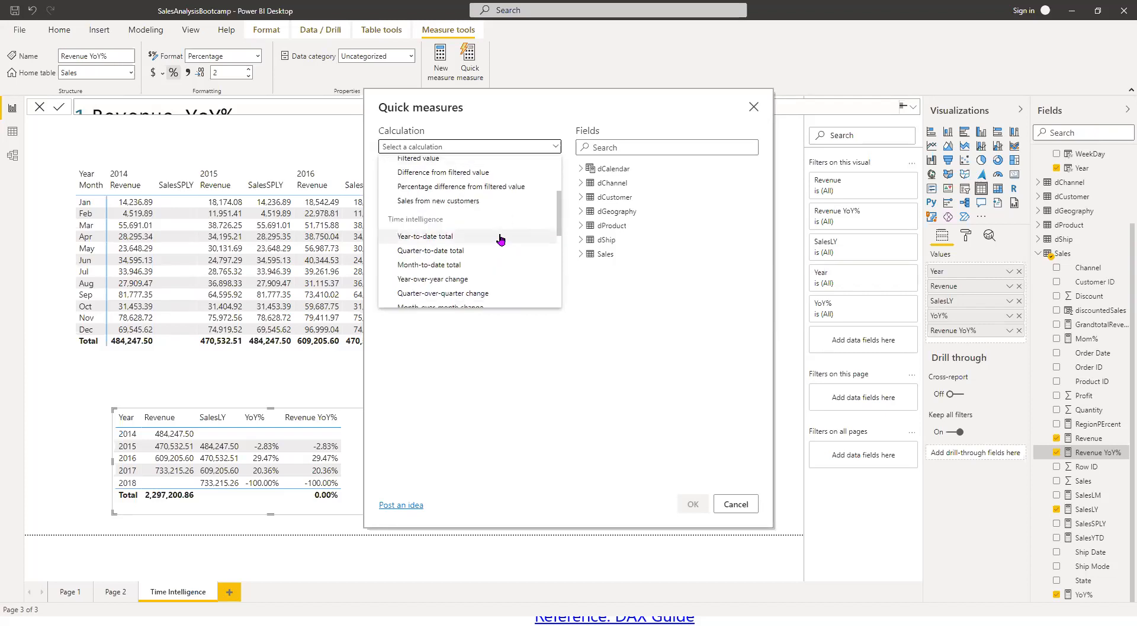
click(500, 242)
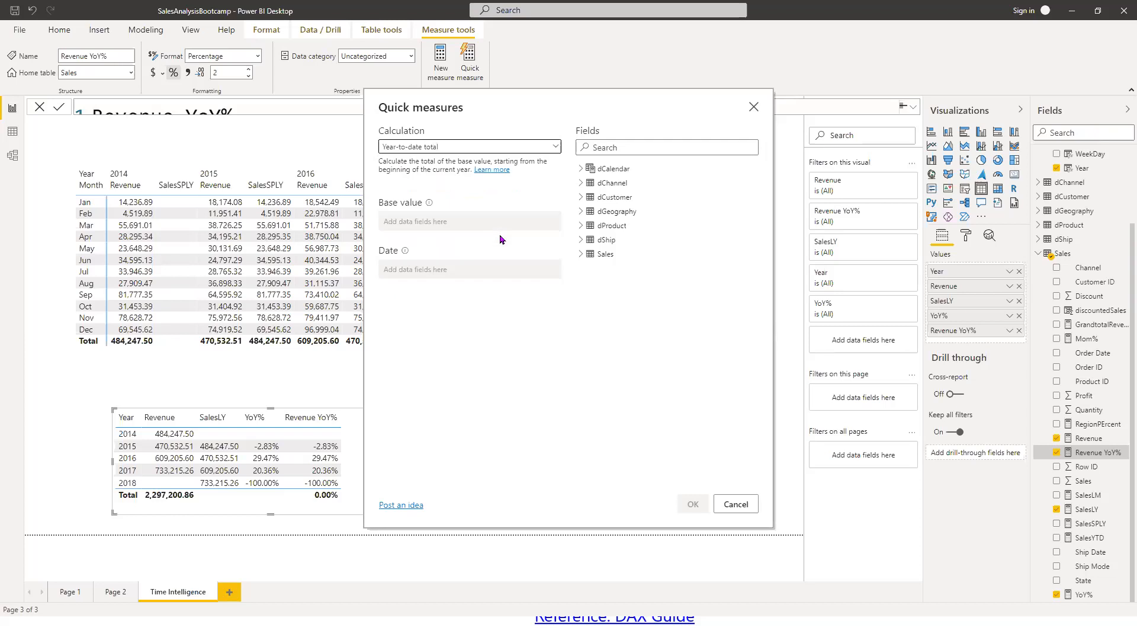
- Create the year-to-date quick measure with Revenue from Sales as the base value and Date from dCalendar as the date
click(594, 261)
drag(662, 439, 492, 222)
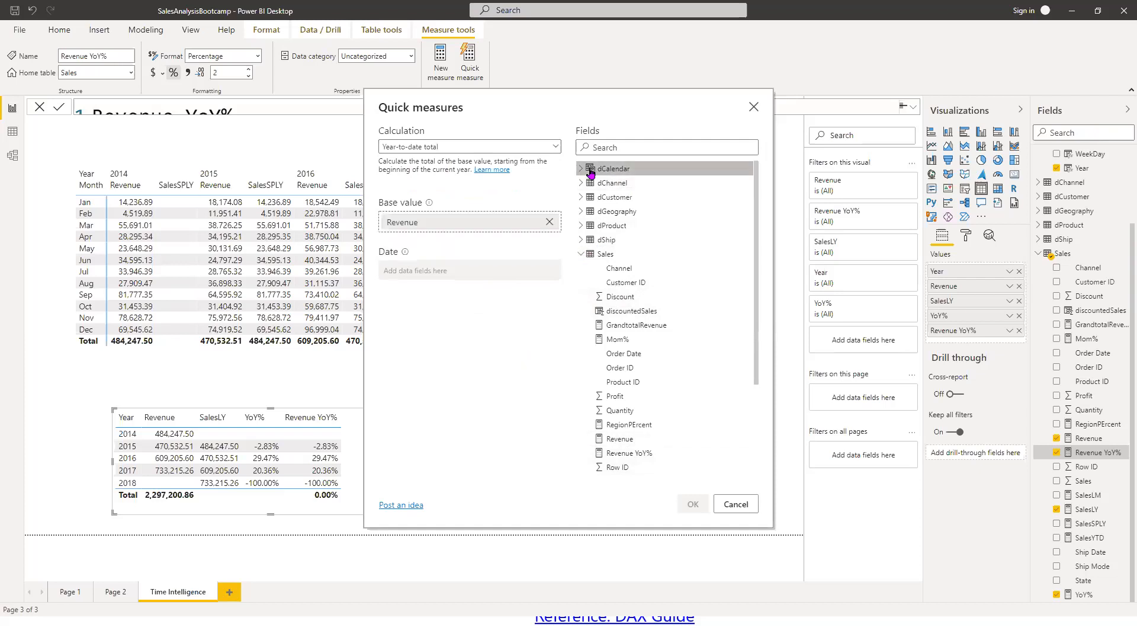
click(583, 173)
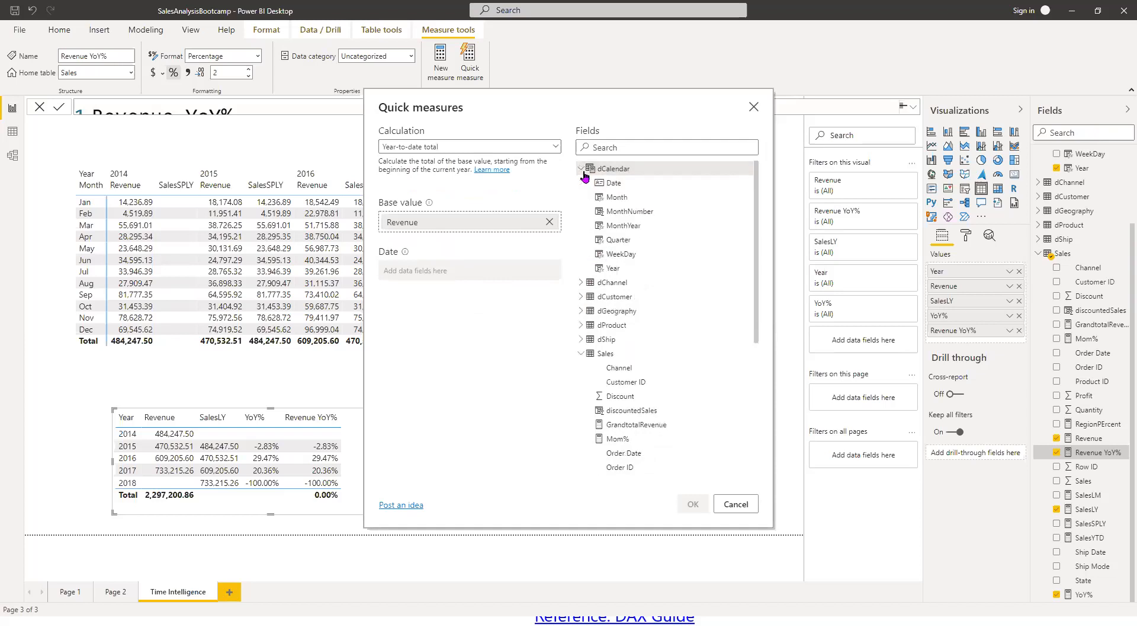
drag(590, 183, 445, 277)
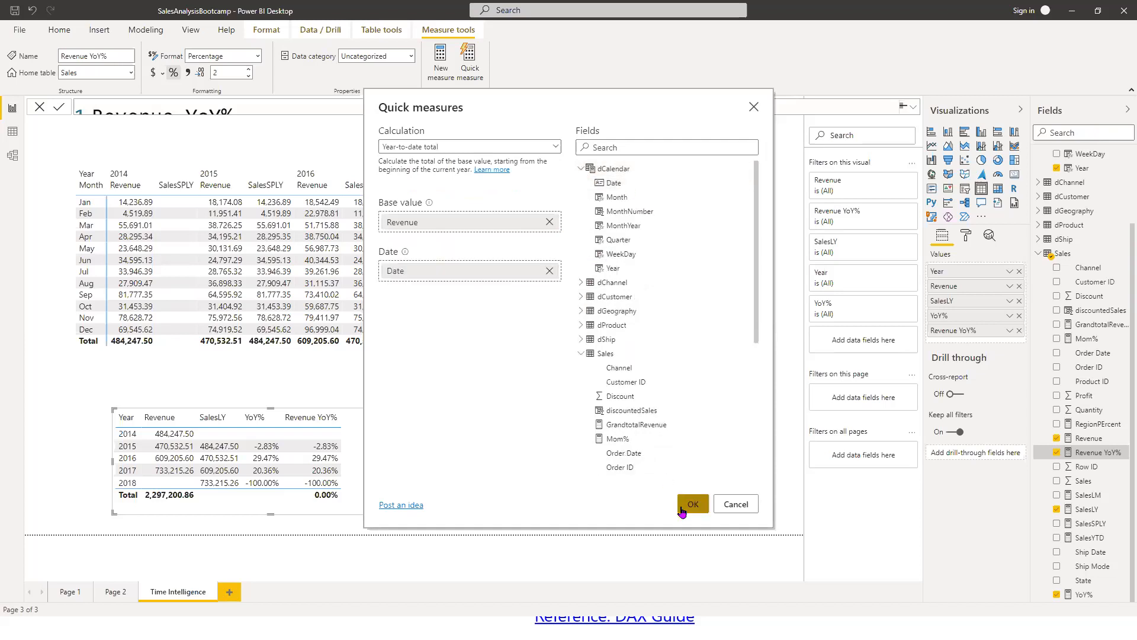
click(684, 511)
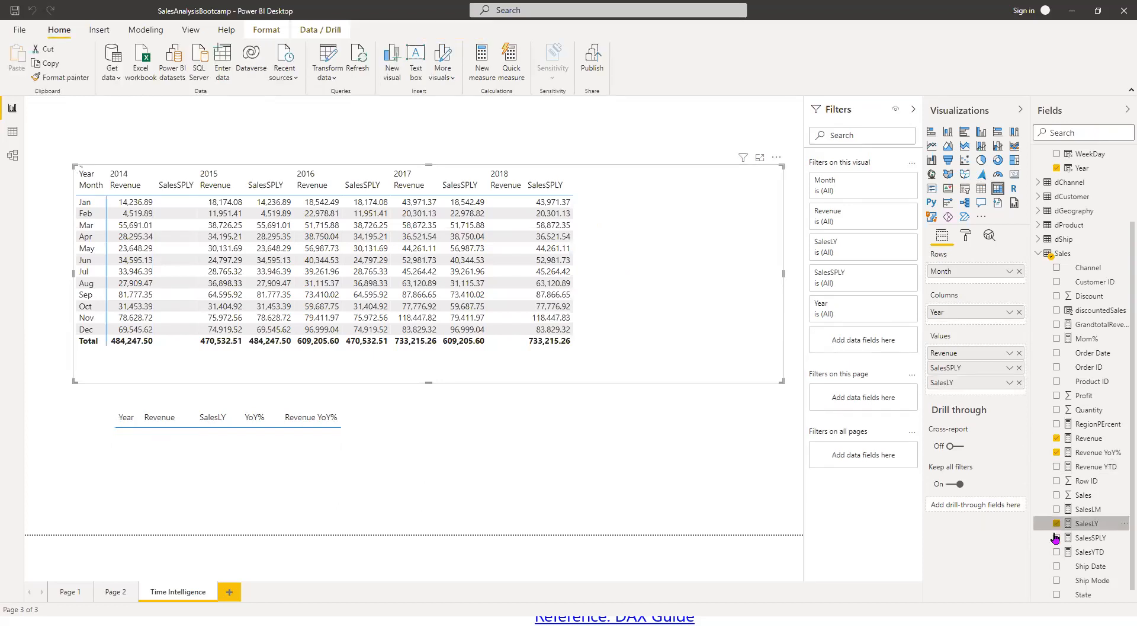
- Replace SalesLY with Revenue YTD in the month-by-year matrix and show the full DAX formula of Revenue YTD
click(1058, 531)
click(1057, 467)
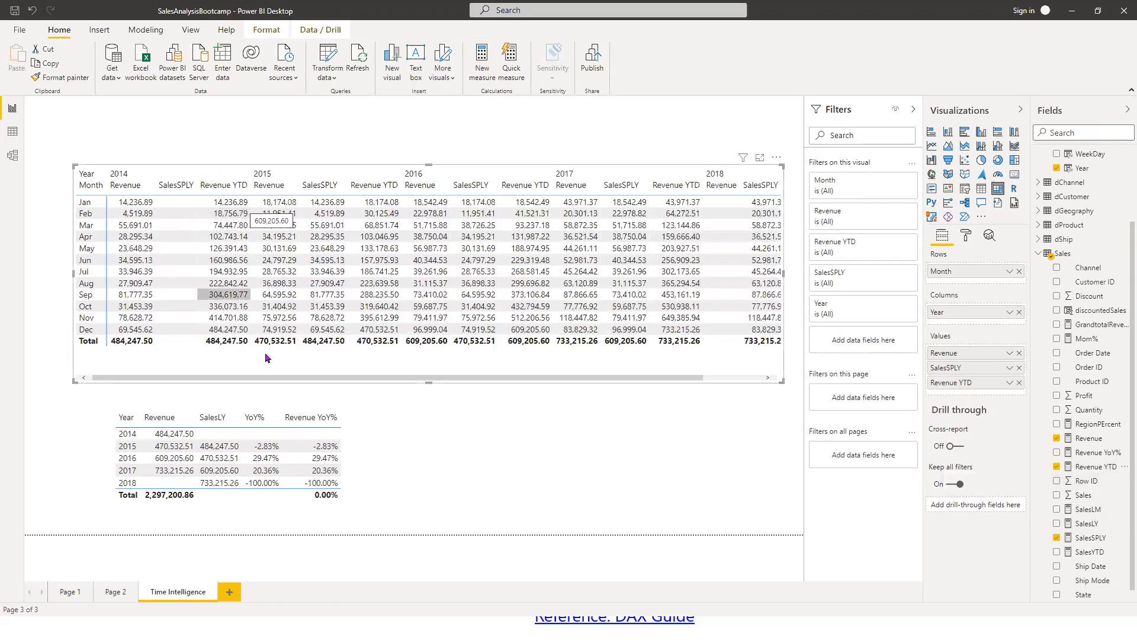
click(1096, 468)
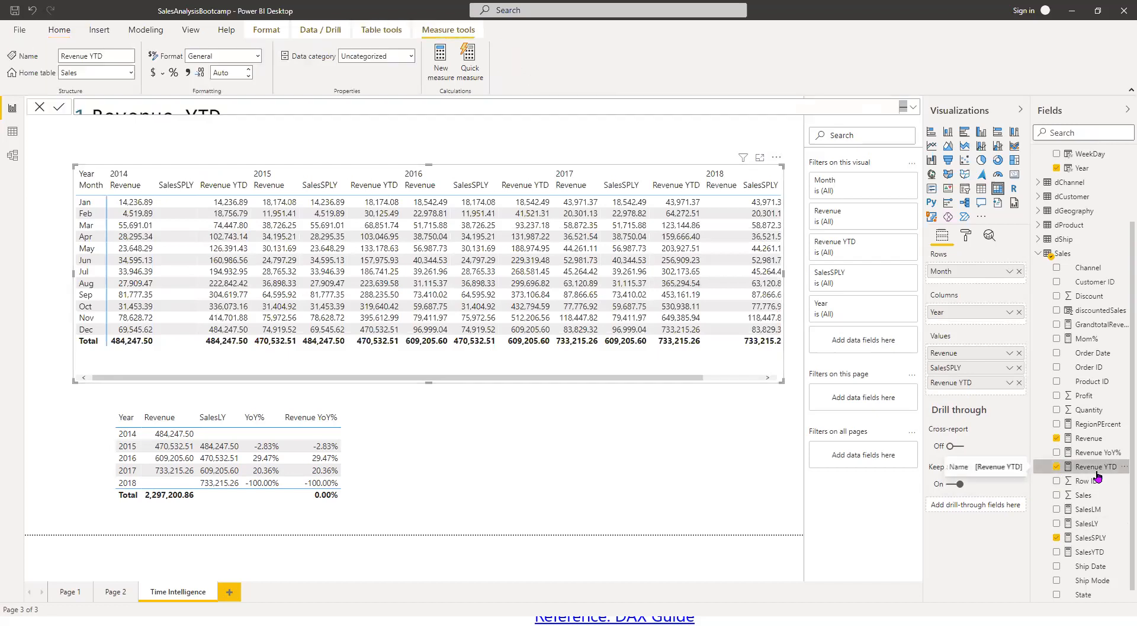
click(913, 110)
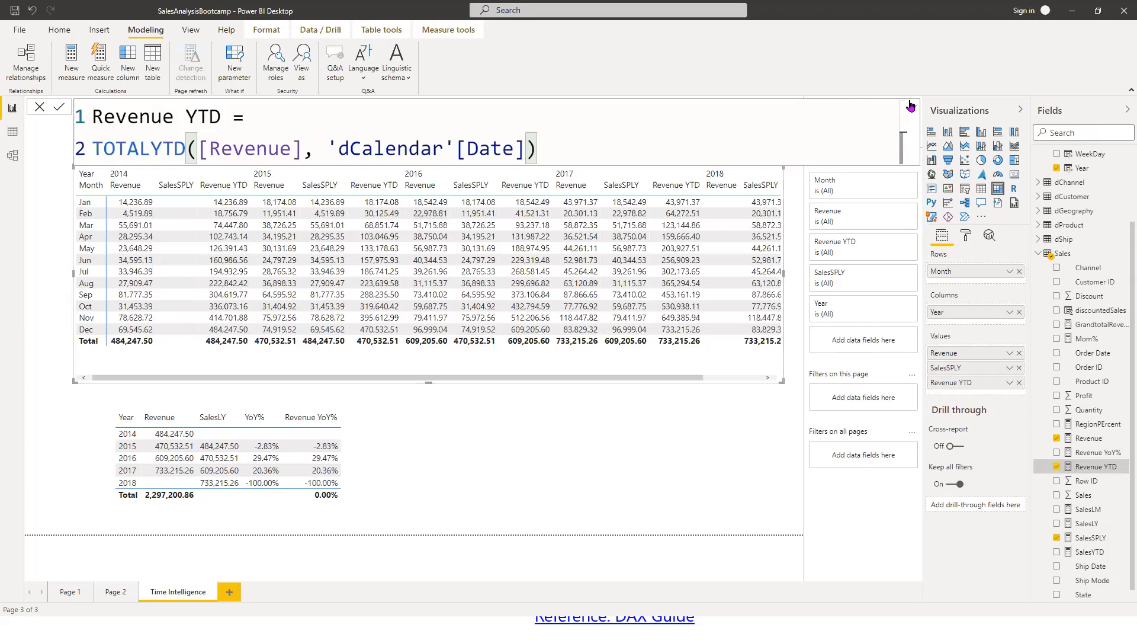
click(1072, 11)
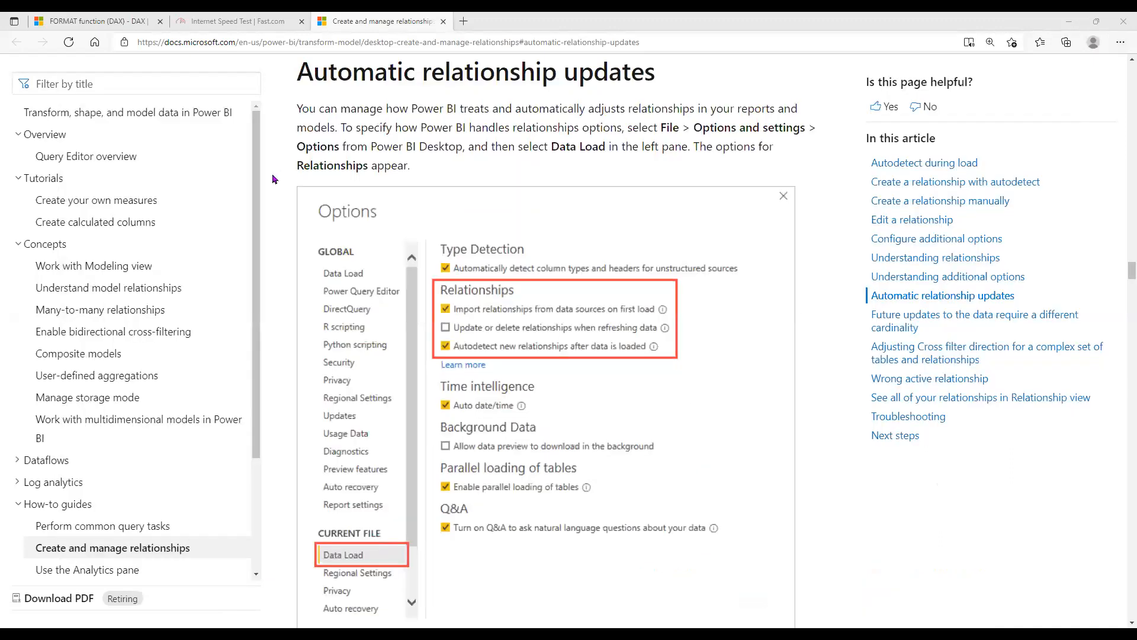
scroll(238, 185, up, 3)
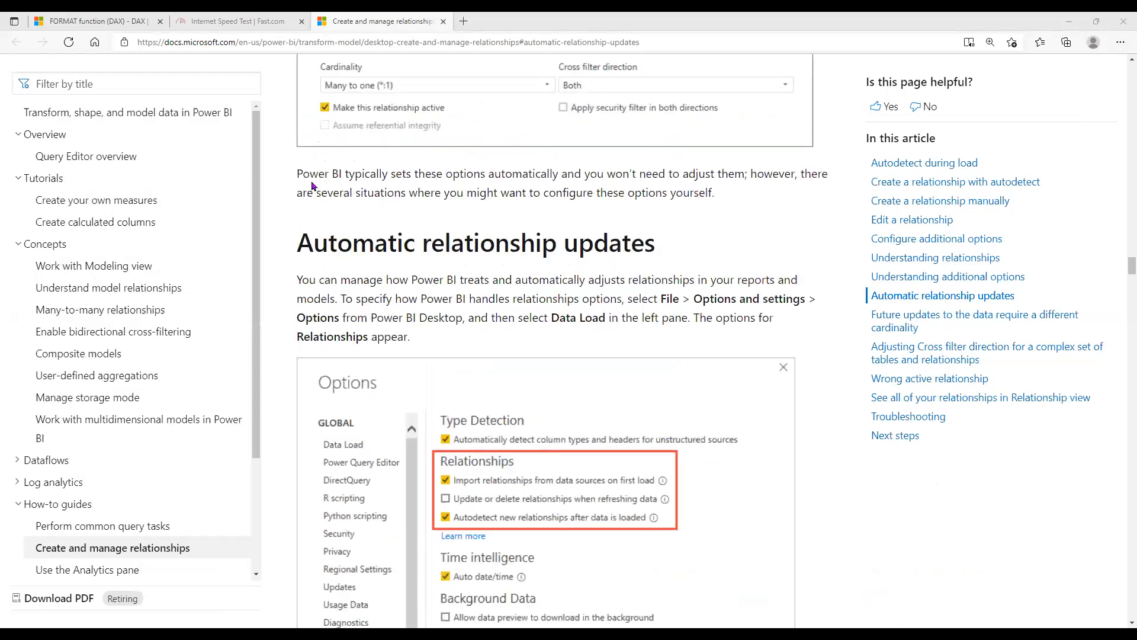
scroll(313, 186, up, 20)
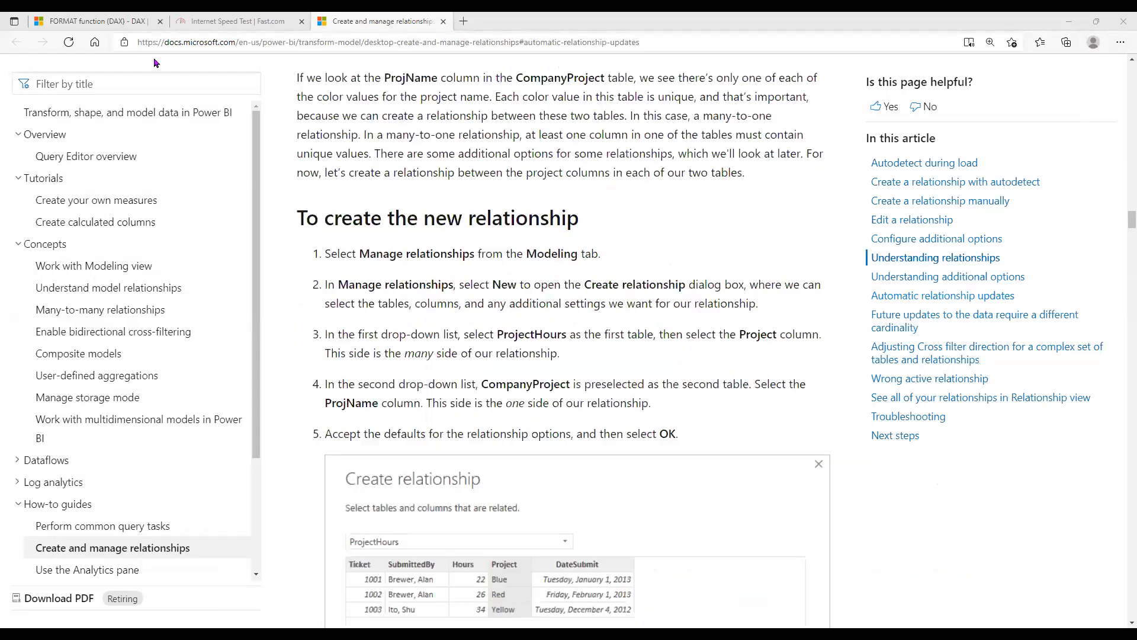
click(122, 22)
drag(286, 52, 388, 45)
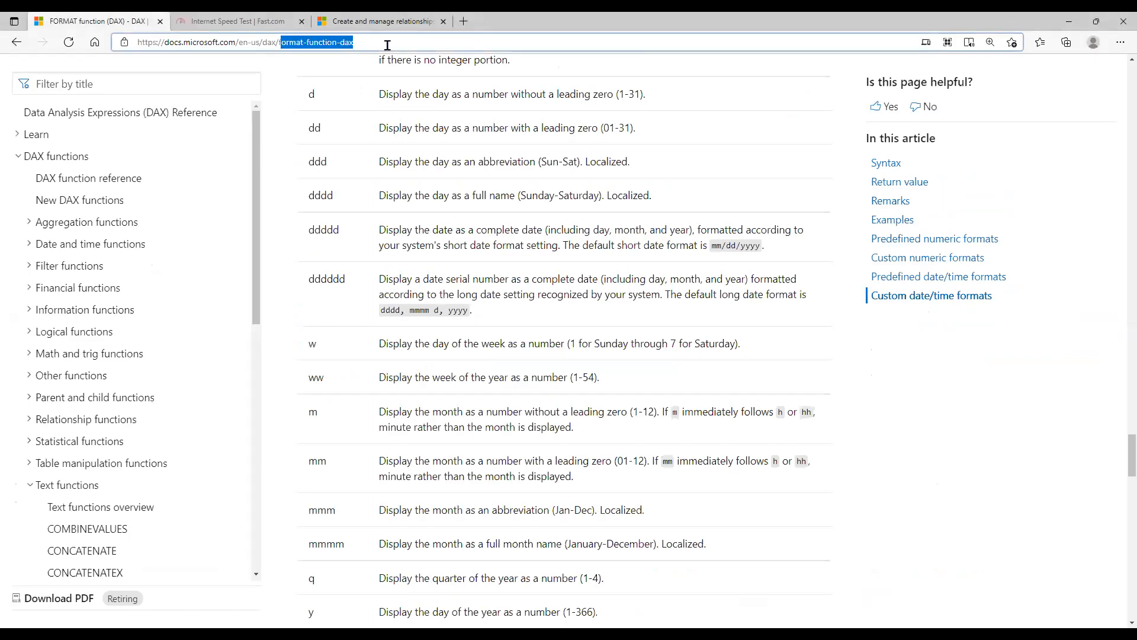
key(BackSpace)
key(ctrl+a)
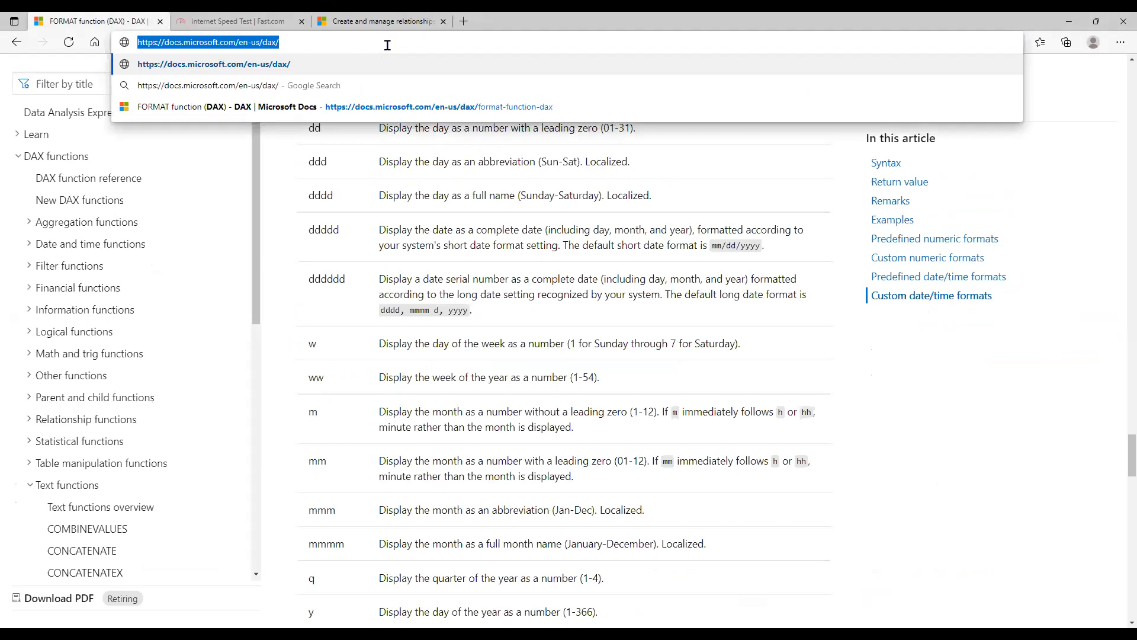
key(alt+Tab)
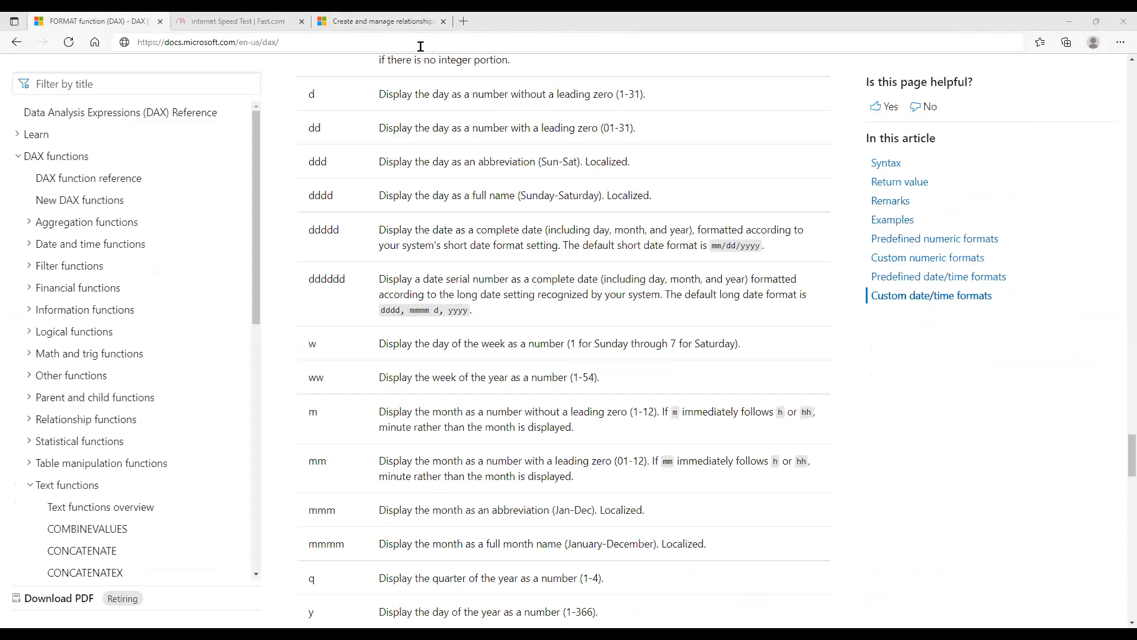
key(Return)
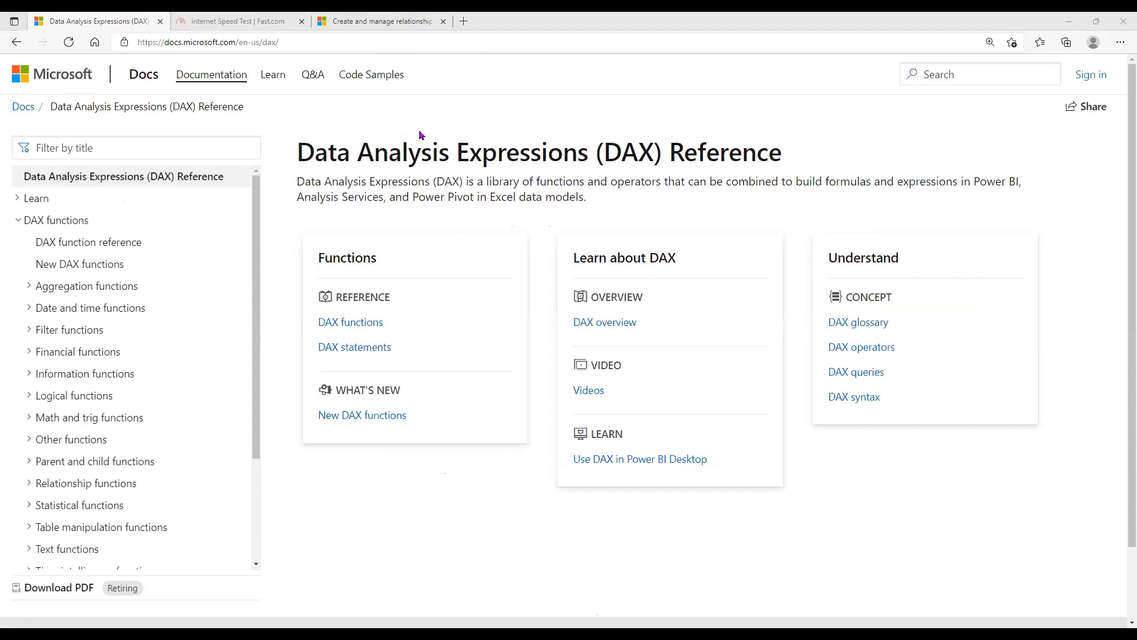
- Expand the aggregation functions in the DAX reference's contents and look through their list
scroll(423, 154, down, 2)
scroll(199, 215, down, 1)
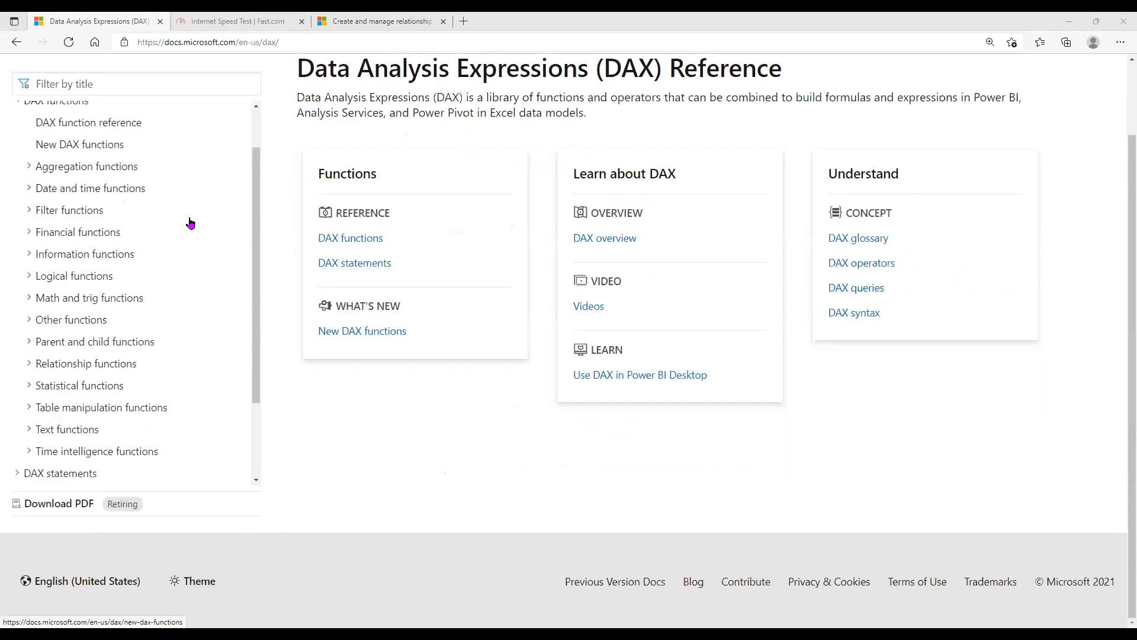
scroll(190, 224, up, 1)
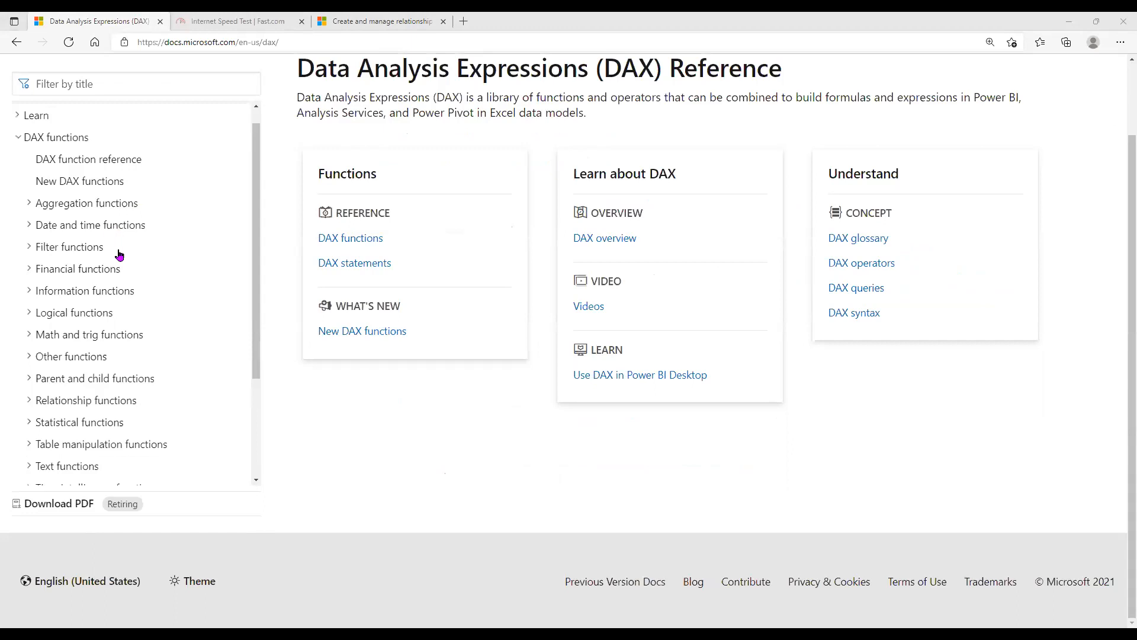
click(100, 222)
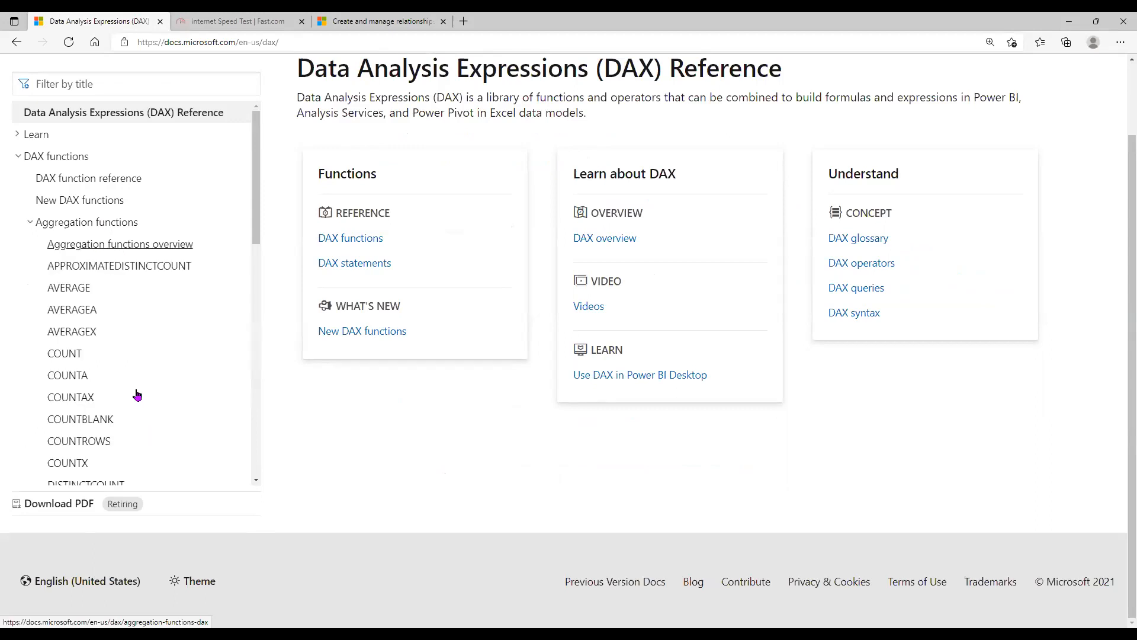
scroll(137, 395, down, 2)
scroll(137, 394, down, 3)
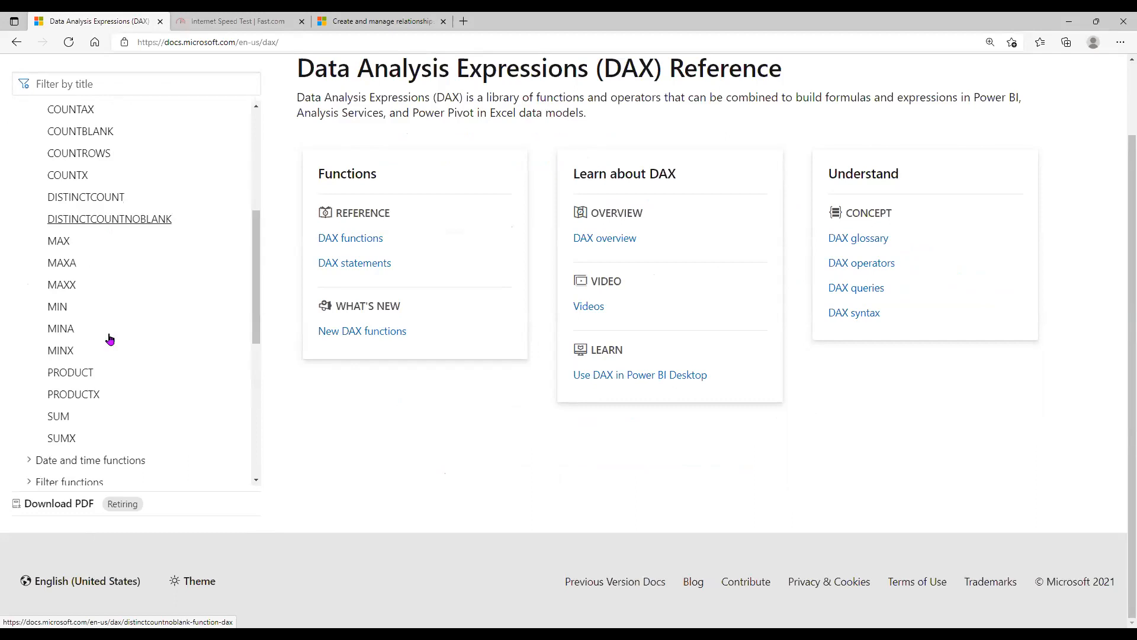
scroll(129, 300, down, 3)
- Expand the date and time functions and the filter functions in the DAX reference's contents and look through both lists
click(129, 295)
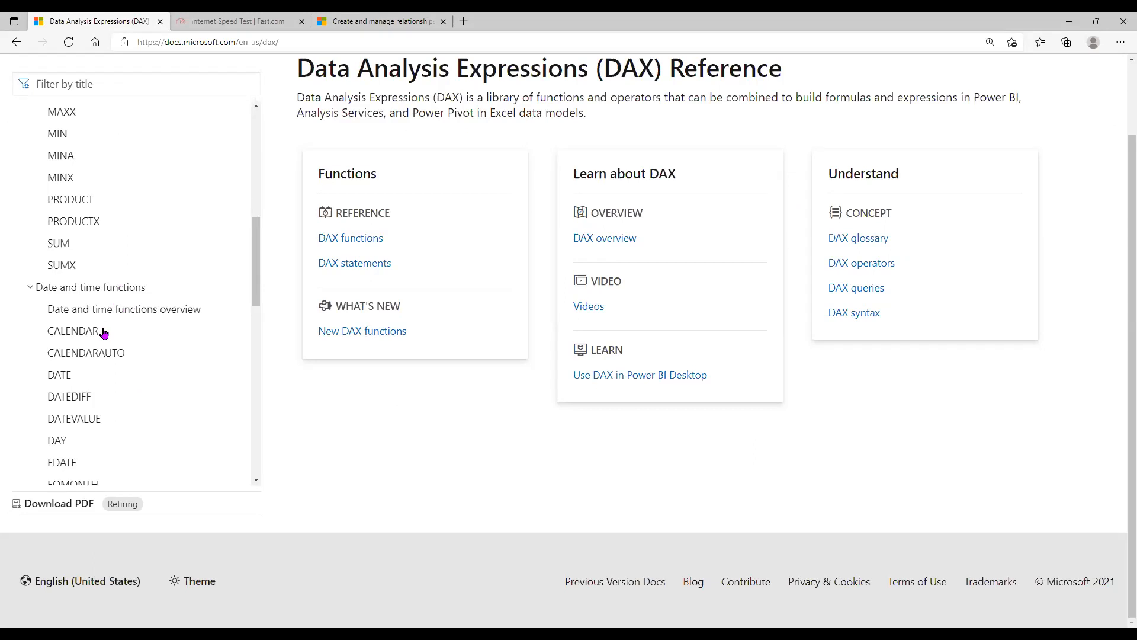
scroll(136, 320, down, 9)
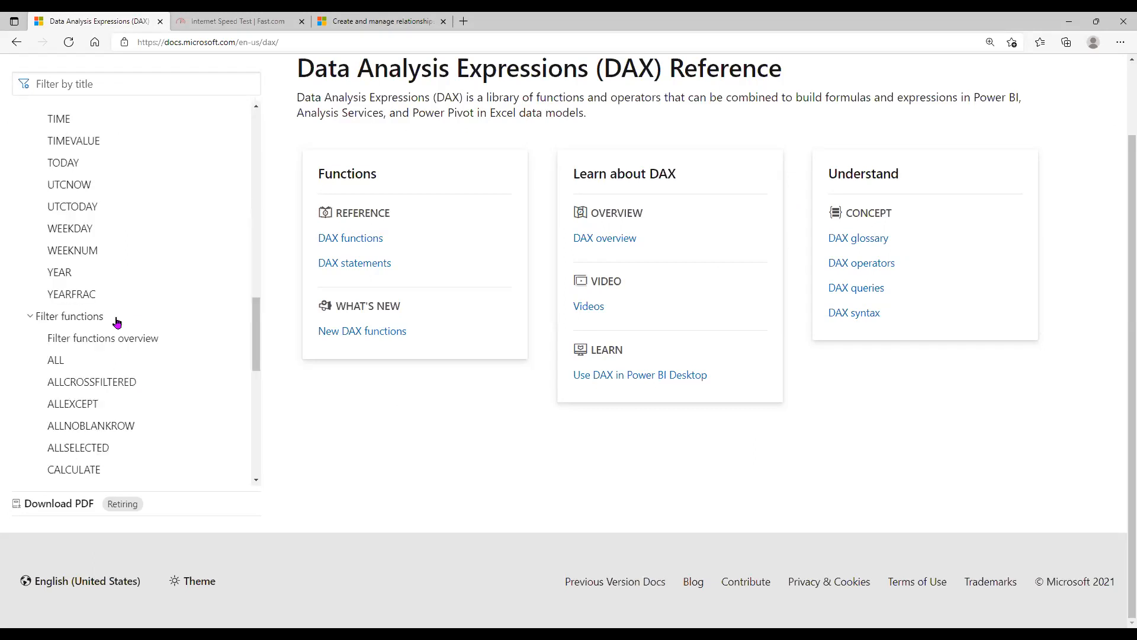
scroll(89, 296, down, 1)
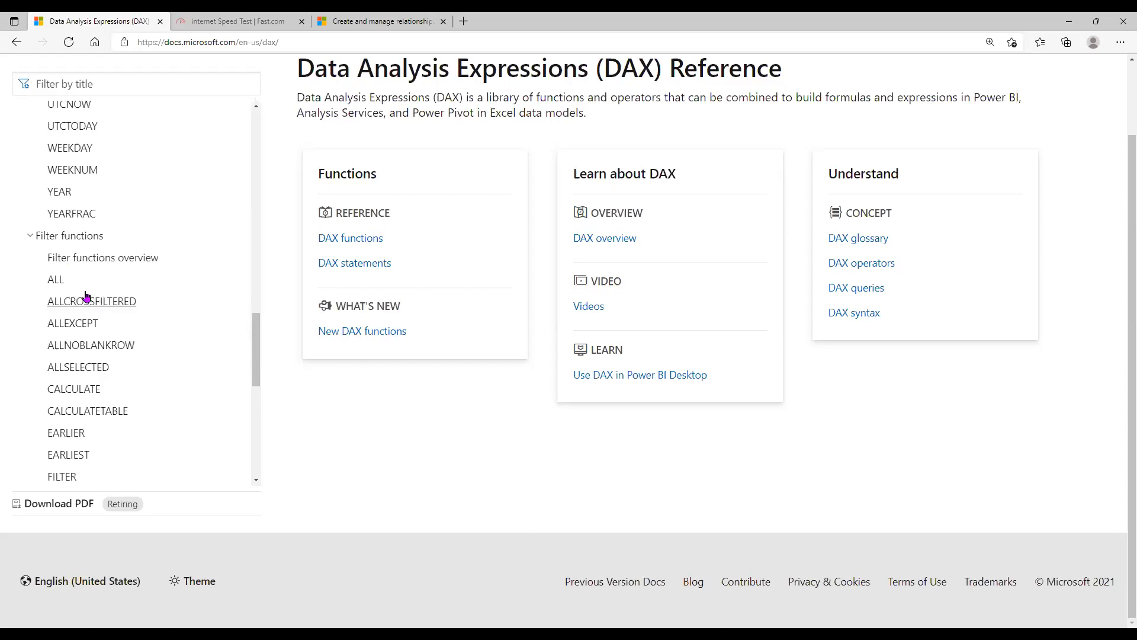
scroll(87, 297, down, 1)
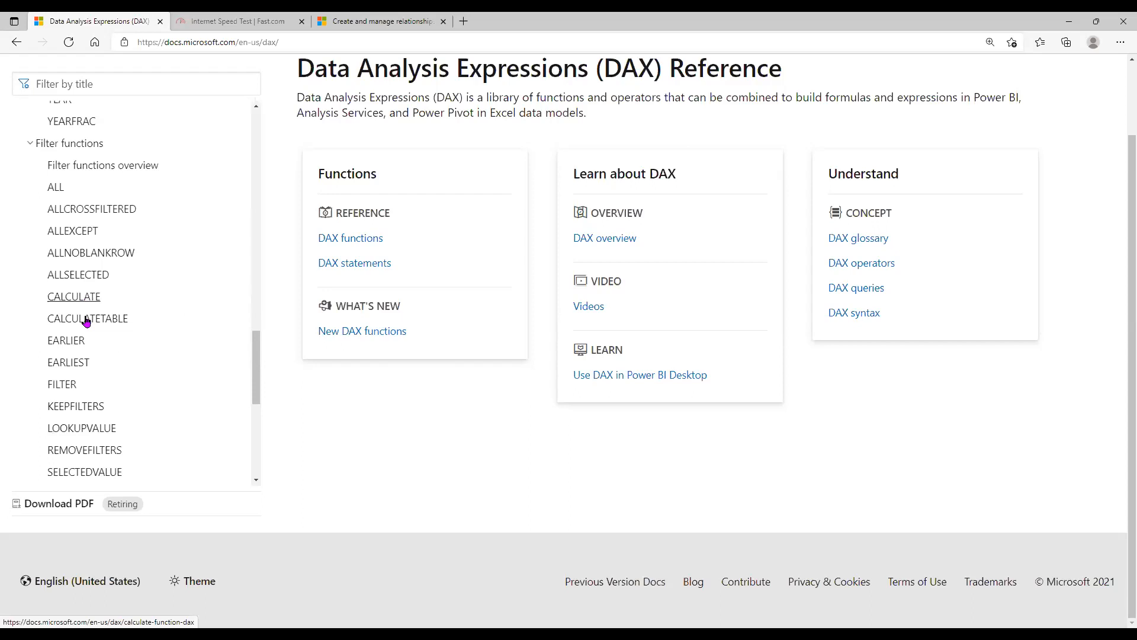
- Expand the financial functions in the reference's contents and look through their full list
scroll(129, 305, down, 5)
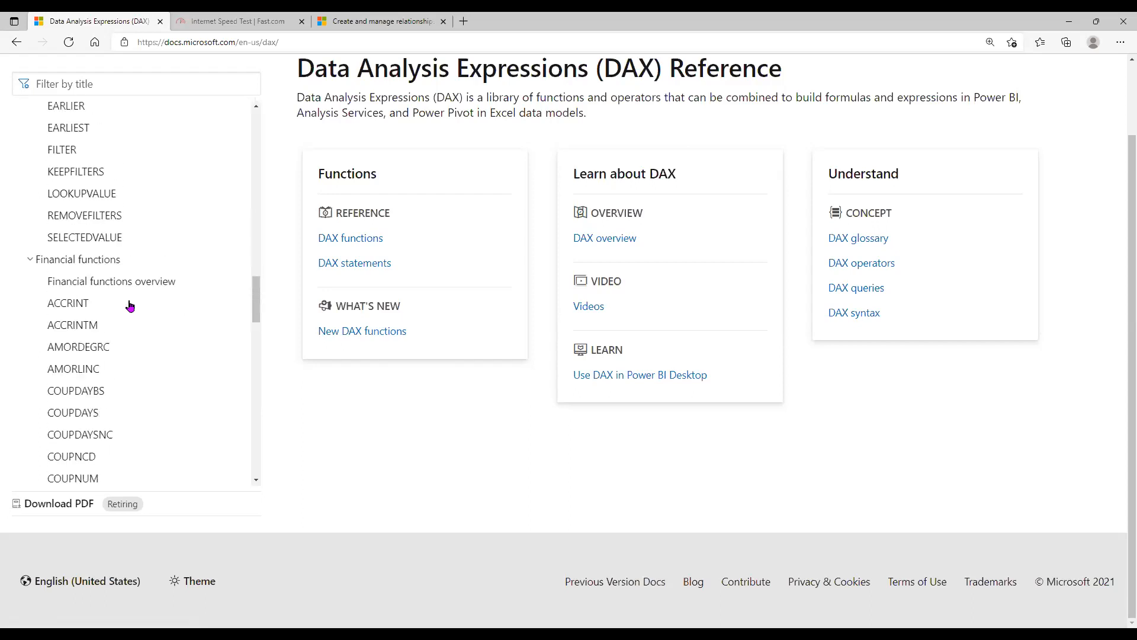
scroll(130, 305, down, 4)
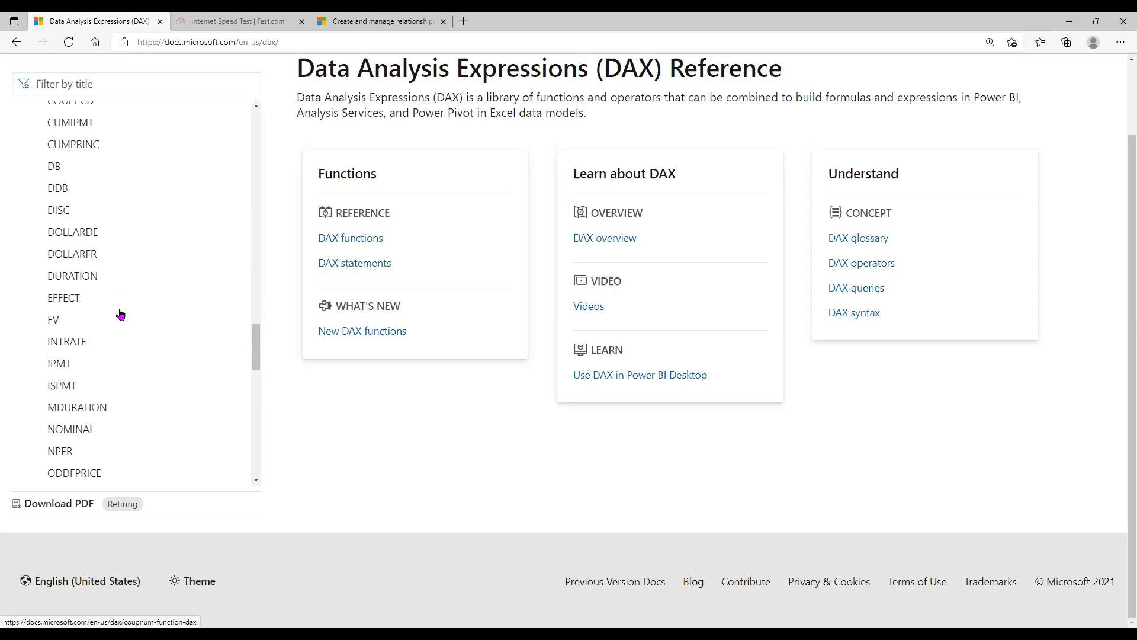
scroll(121, 314, down, 5)
scroll(101, 289, down, 4)
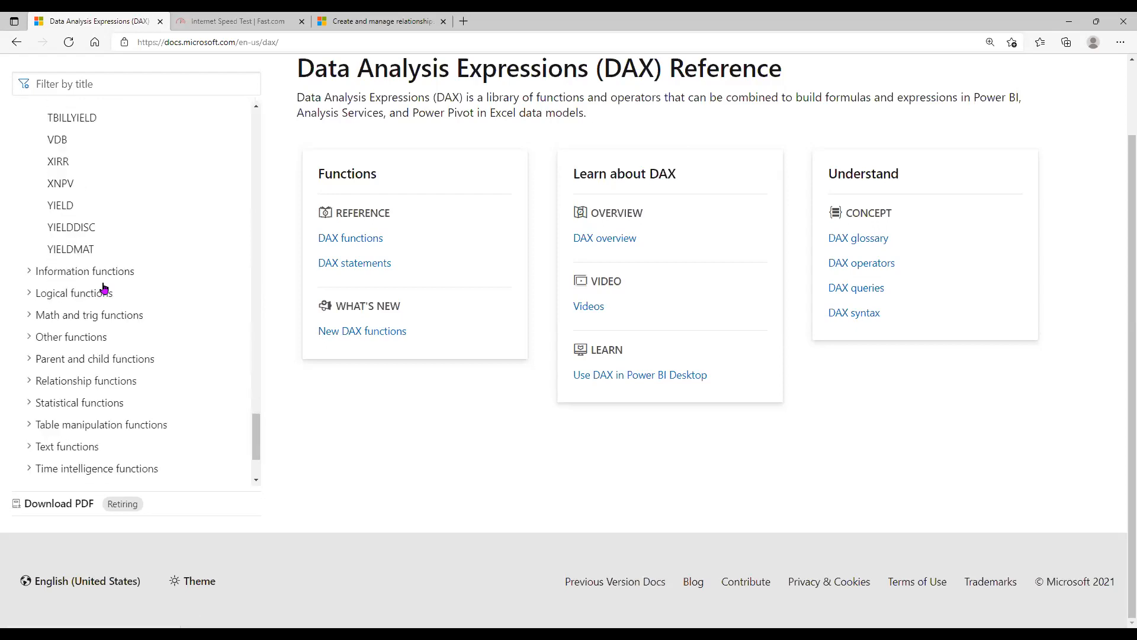
- Expand the information functions and the logical functions in the contents and look through both lists
click(149, 279)
scroll(127, 300, down, 2)
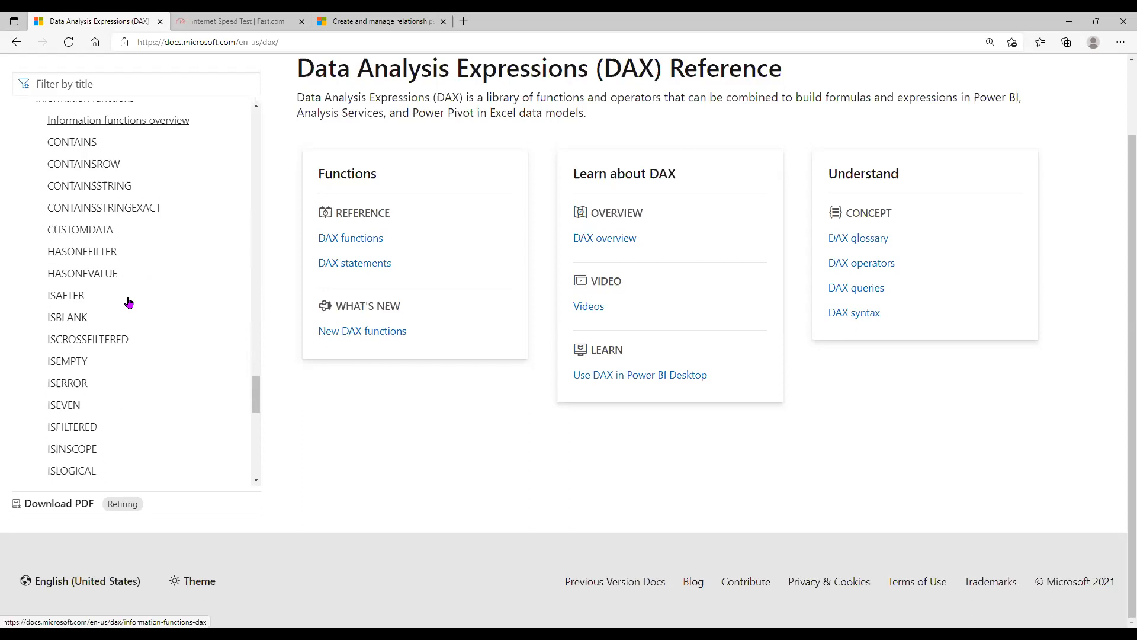
scroll(114, 314, down, 5)
click(99, 282)
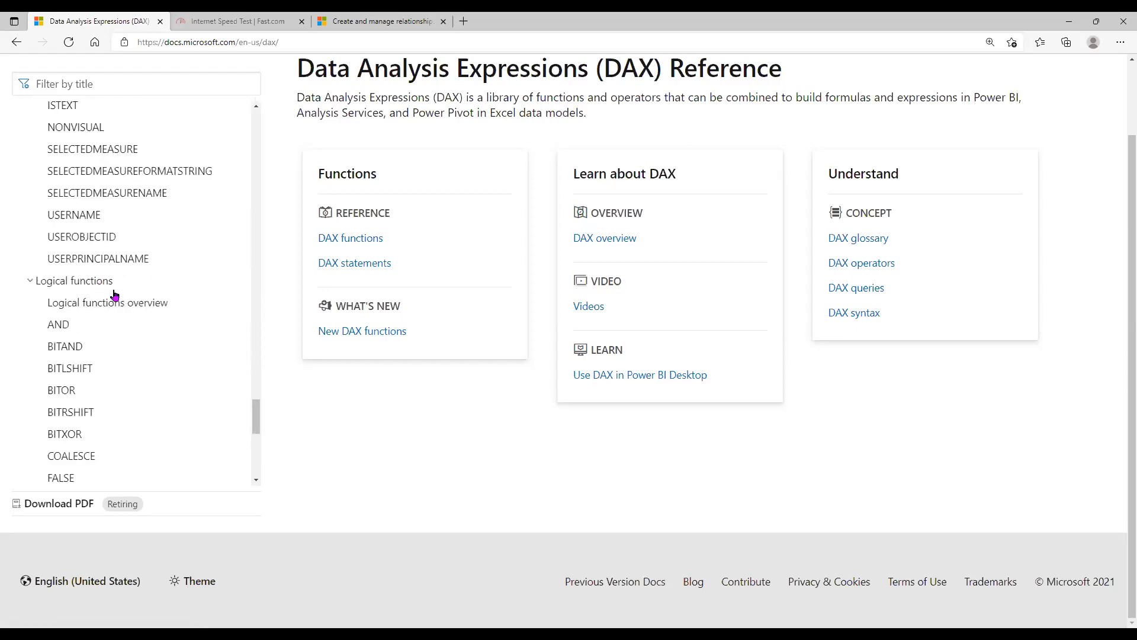
scroll(112, 297, down, 3)
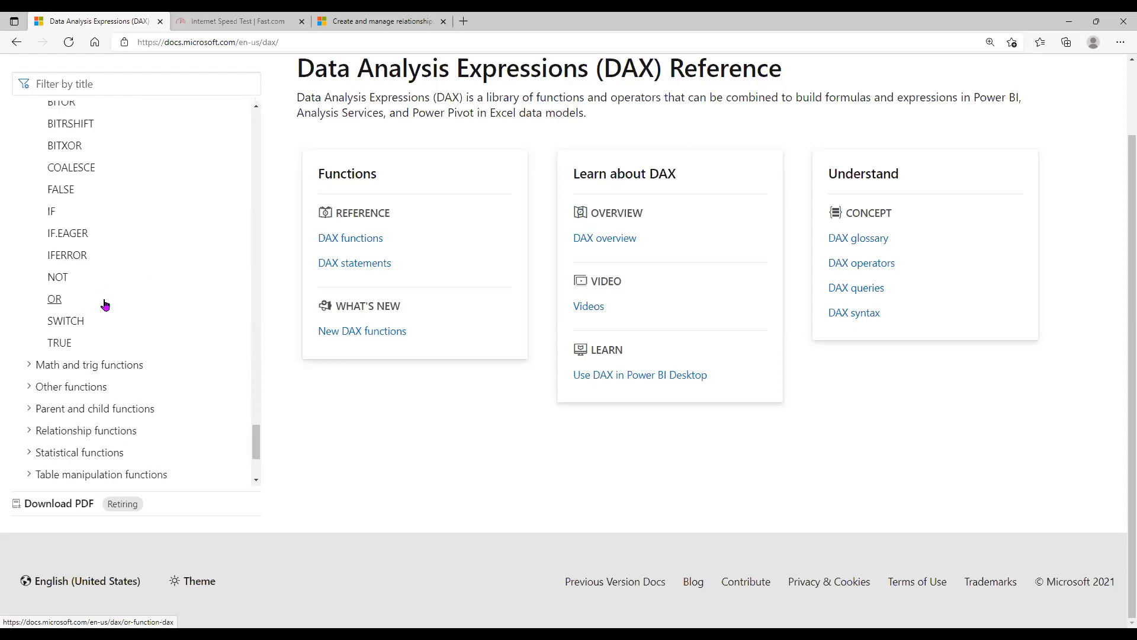
- Expand the math and trig functions in the contents and look through their list
click(93, 371)
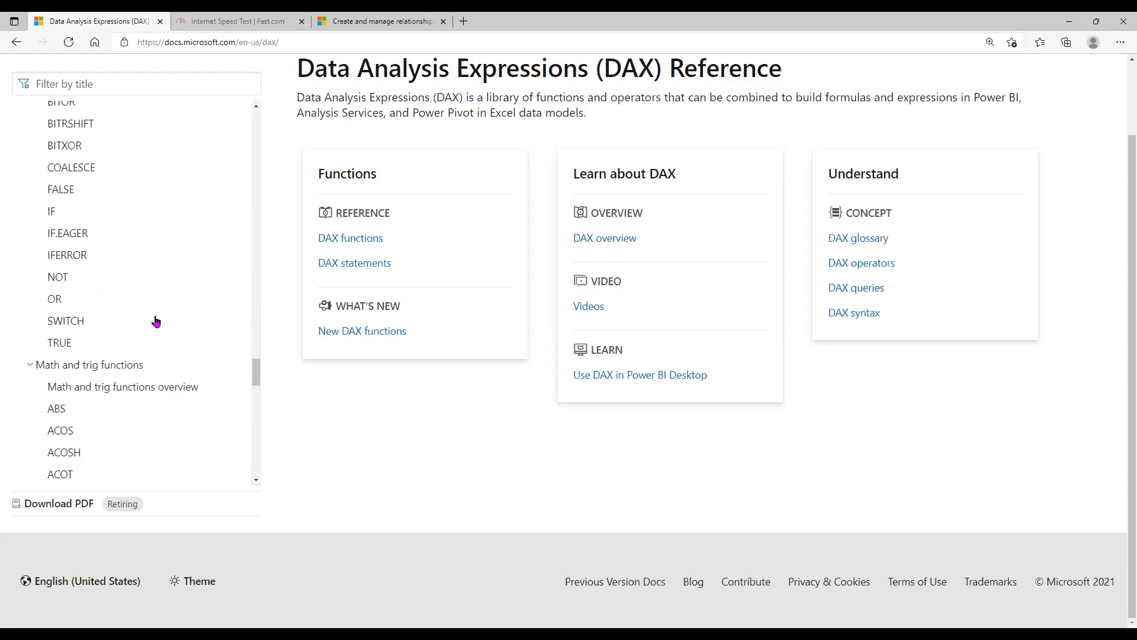
scroll(155, 320, down, 6)
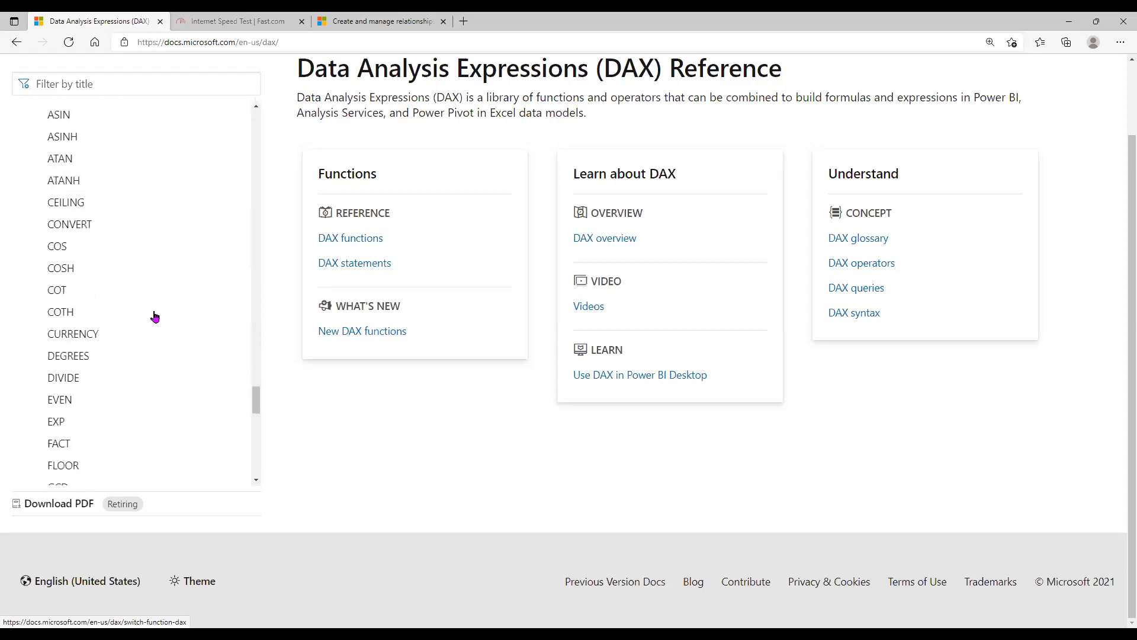
scroll(139, 323, down, 12)
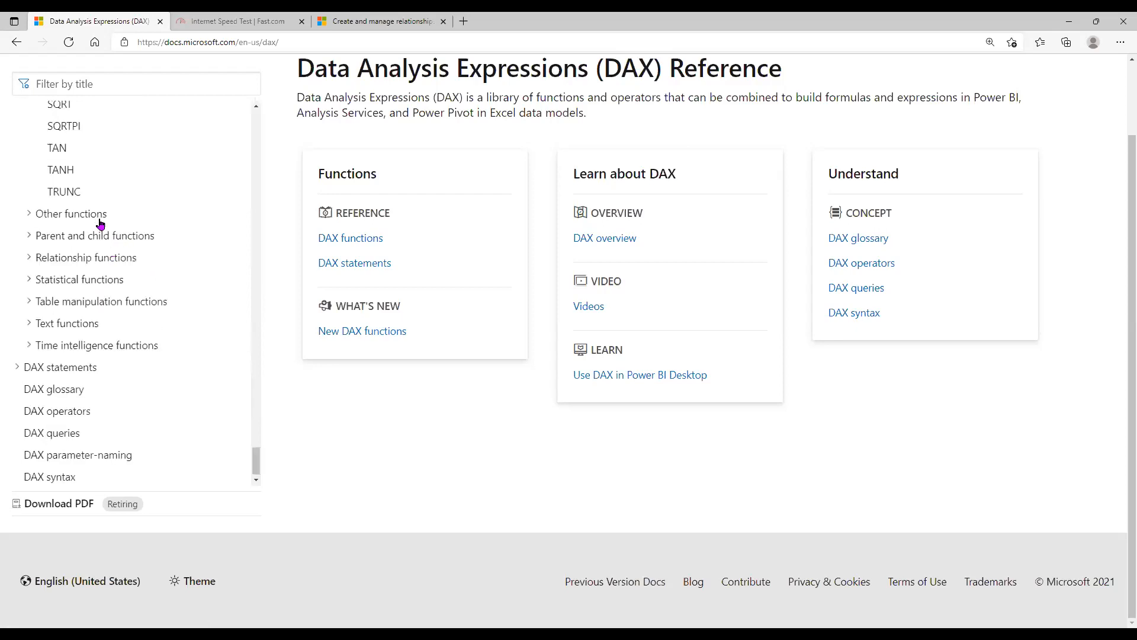
- Expand the parent and child functions and the relationship functions in the contents and look through their entries
click(71, 236)
scroll(114, 257, down, 2)
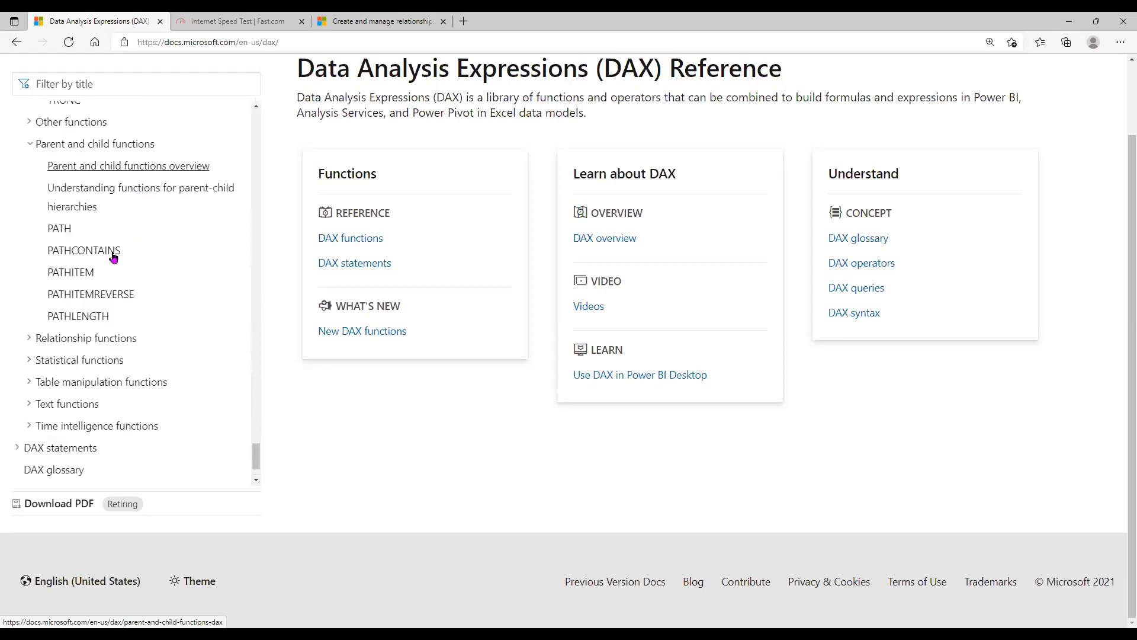
scroll(113, 258, down, 1)
click(109, 264)
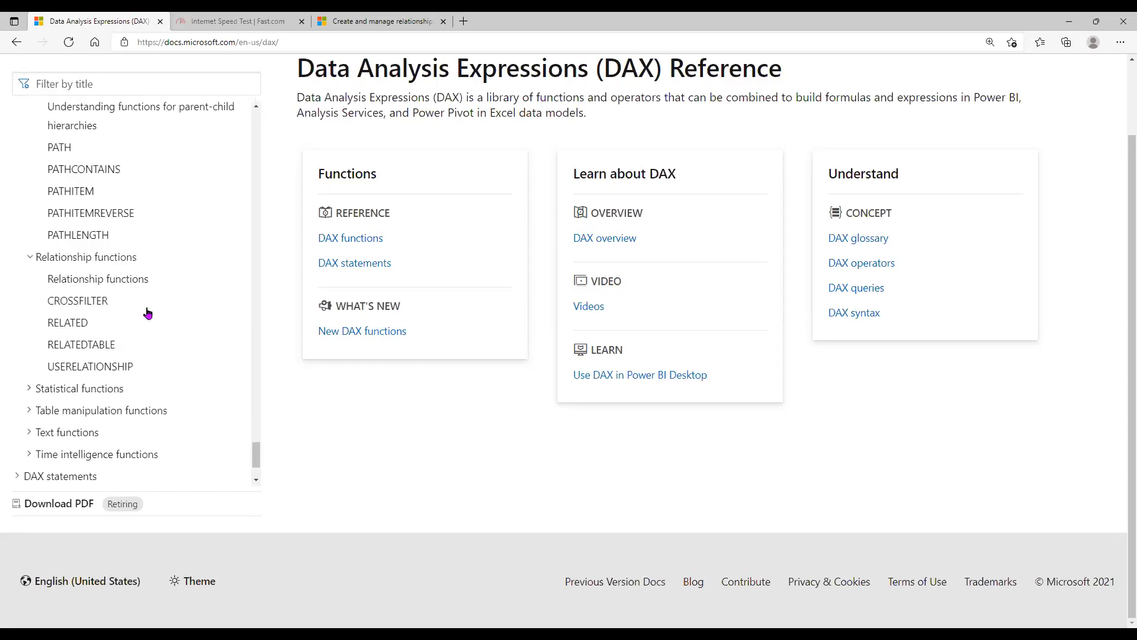
- Expand the statistical functions in the contents and look through their list
scroll(101, 291, down, 2)
click(93, 279)
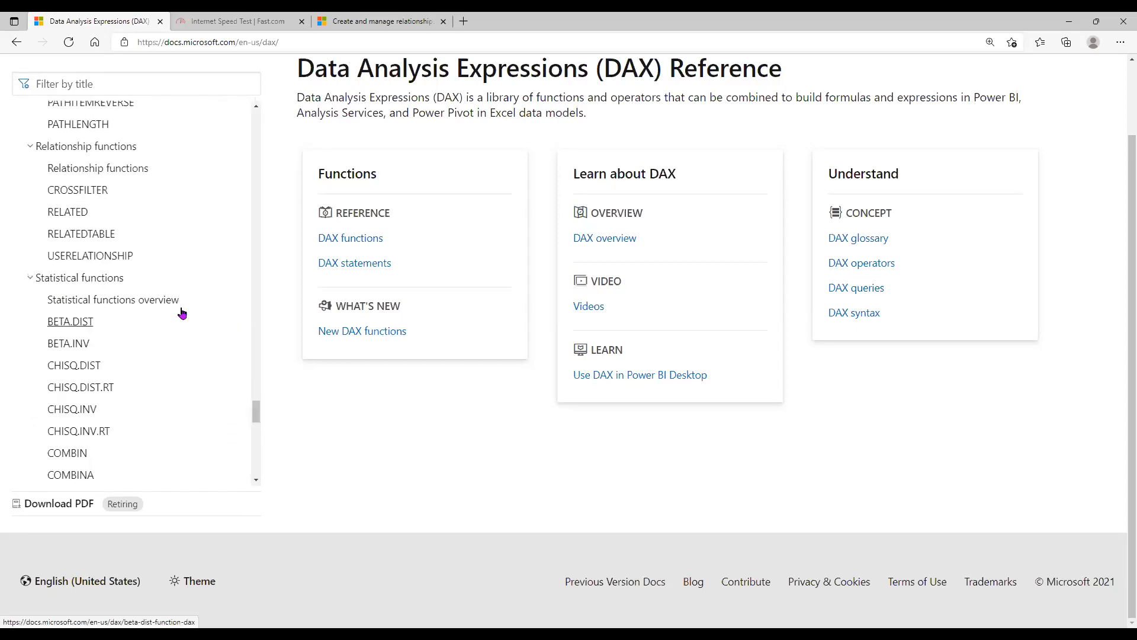
scroll(182, 313, down, 10)
scroll(140, 325, down, 4)
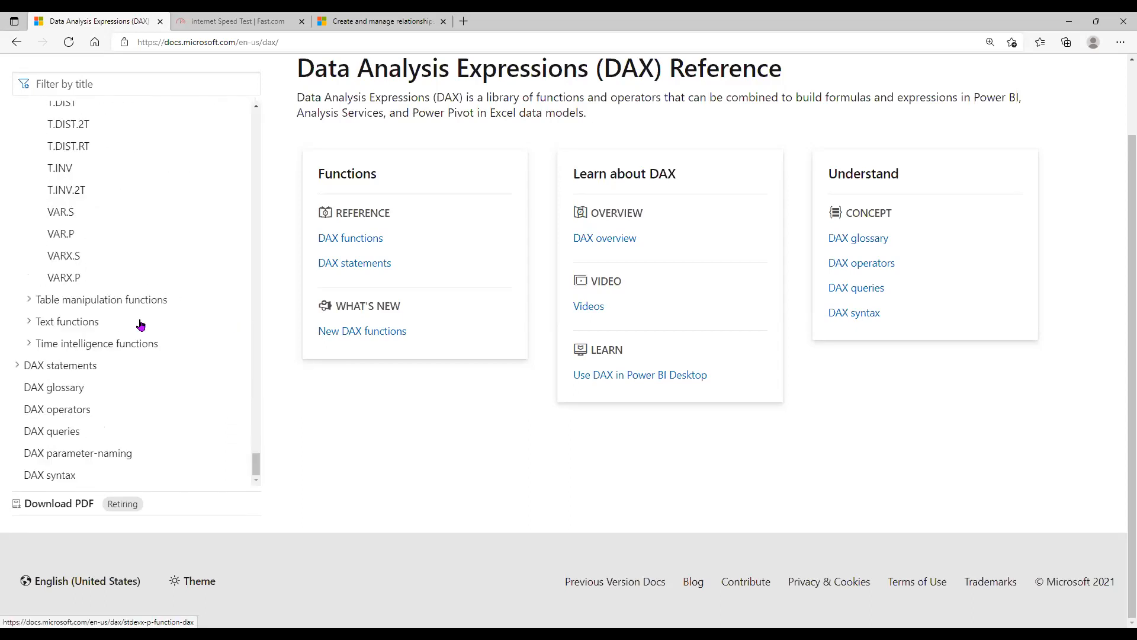
- Expand the table manipulation functions in the contents and look through their list
click(125, 300)
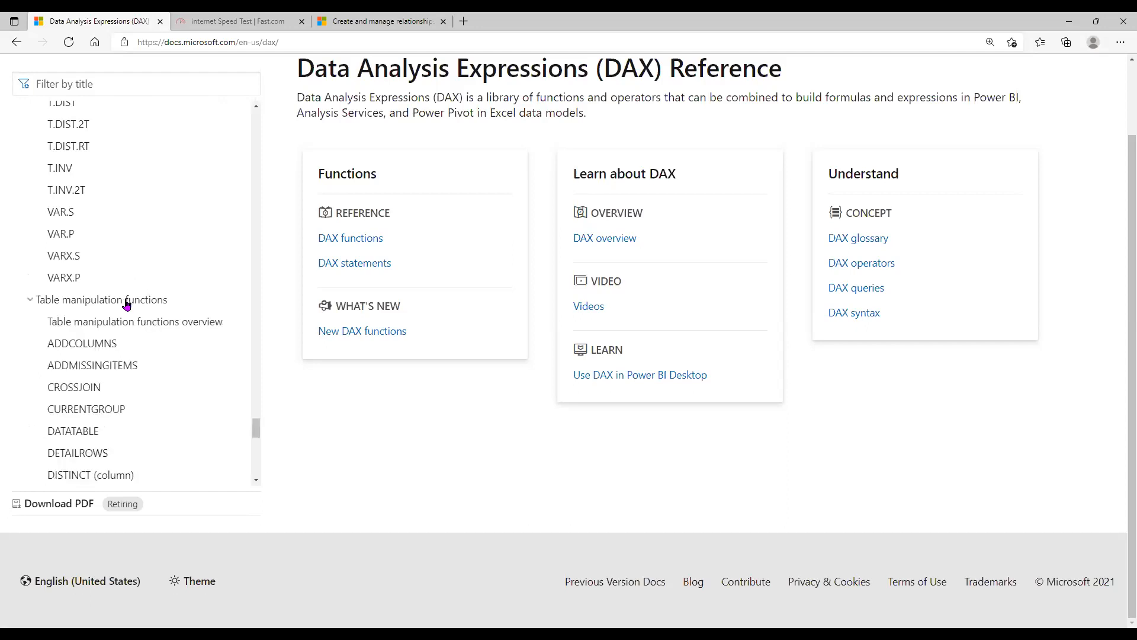
scroll(121, 309, down, 5)
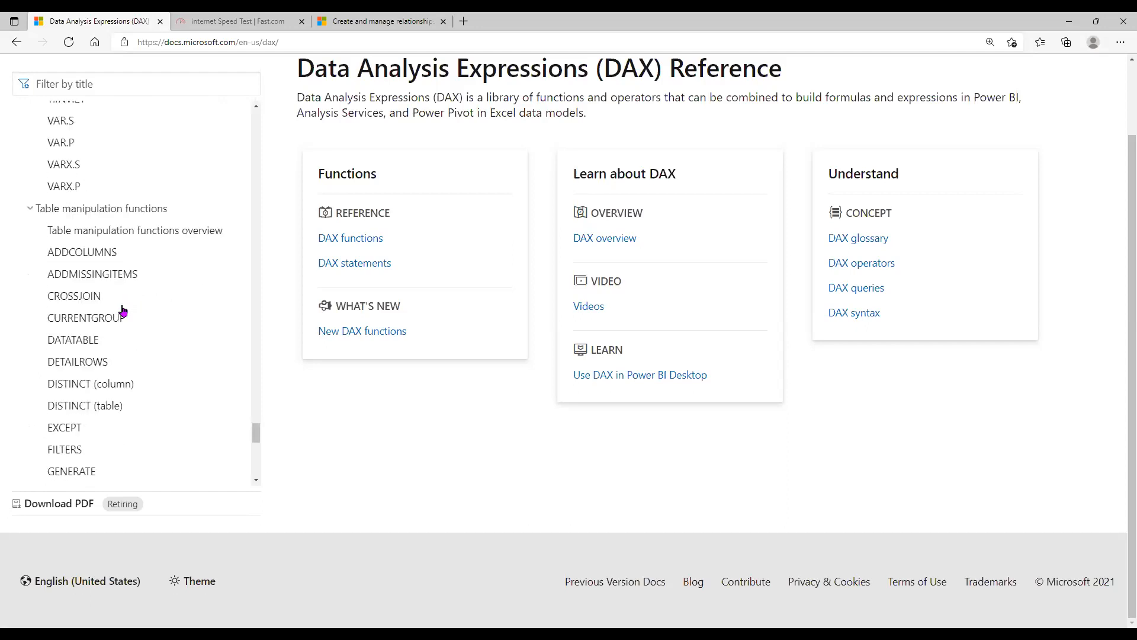
scroll(123, 309, down, 4)
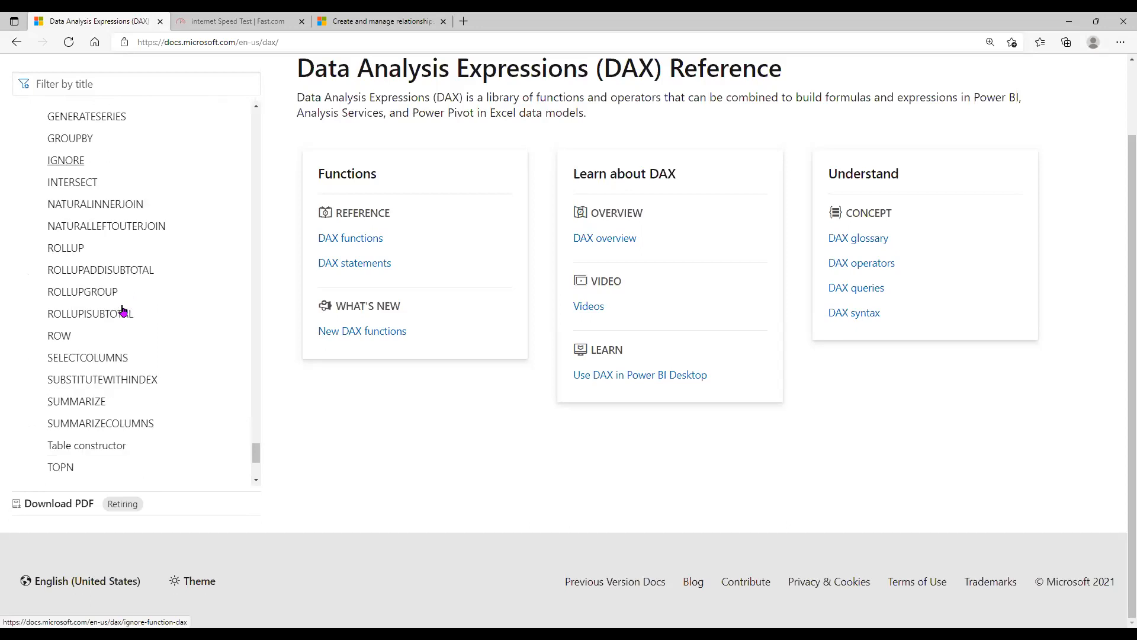
- Expand the text functions in the contents and look through their list, from COMBINEVALUES to VALUE
click(89, 413)
scroll(137, 309, down, 1)
scroll(137, 308, down, 2)
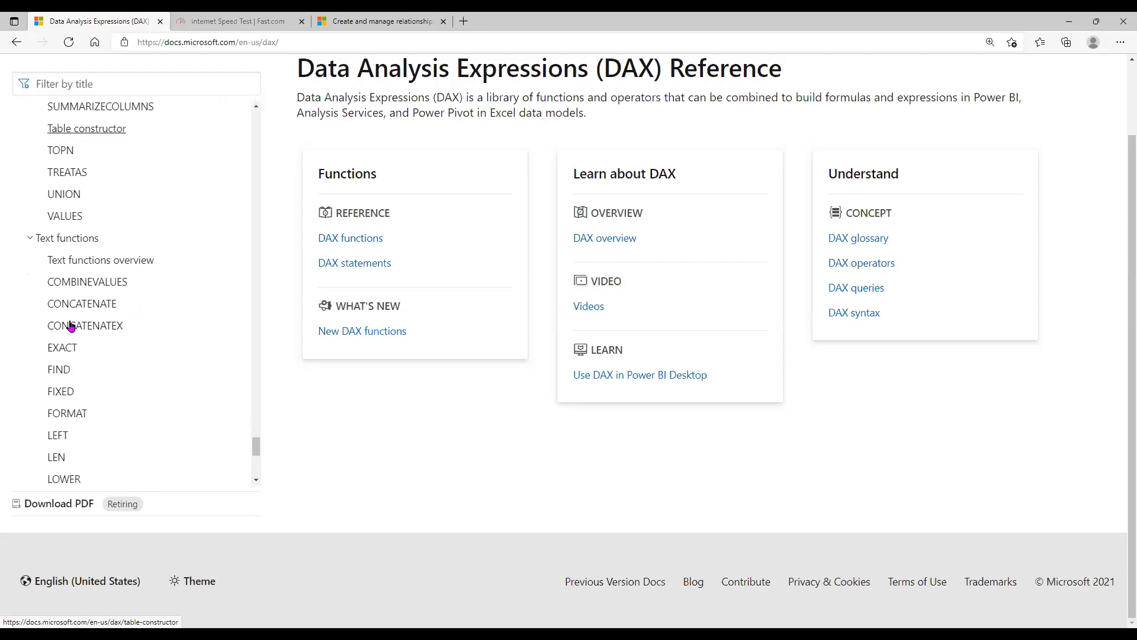
scroll(74, 324, down, 2)
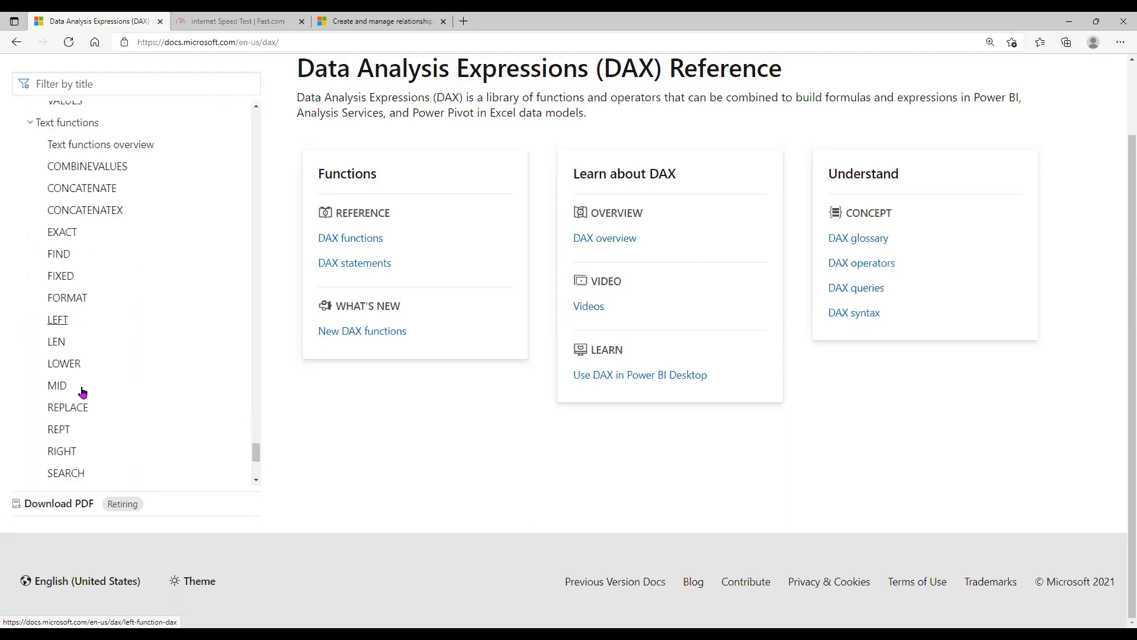
scroll(82, 393, down, 2)
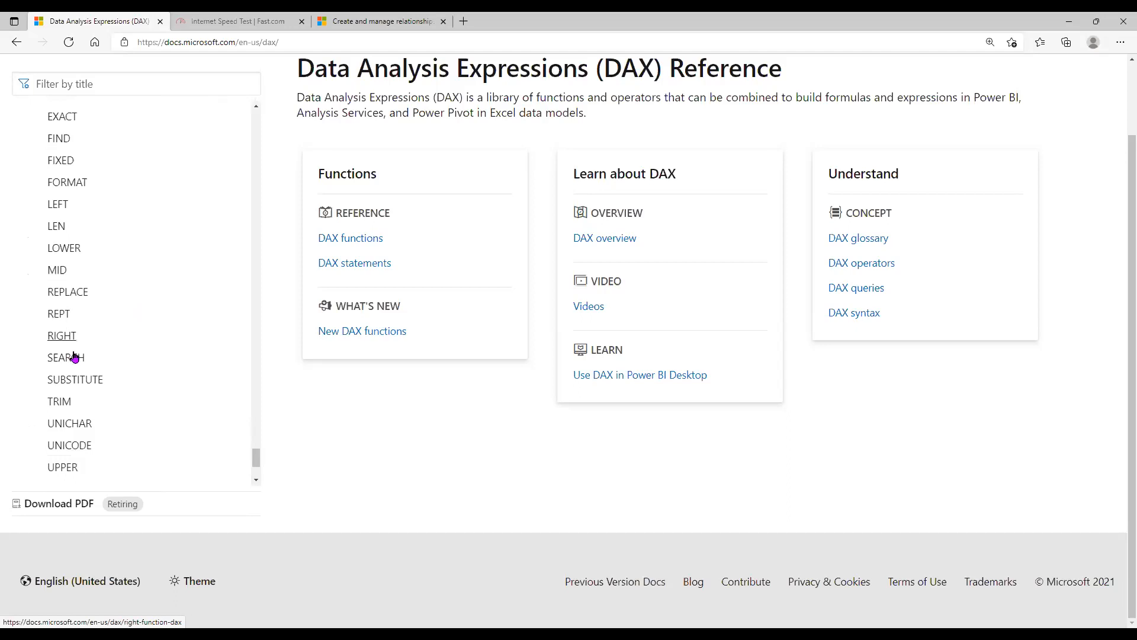
scroll(71, 286, down, 1)
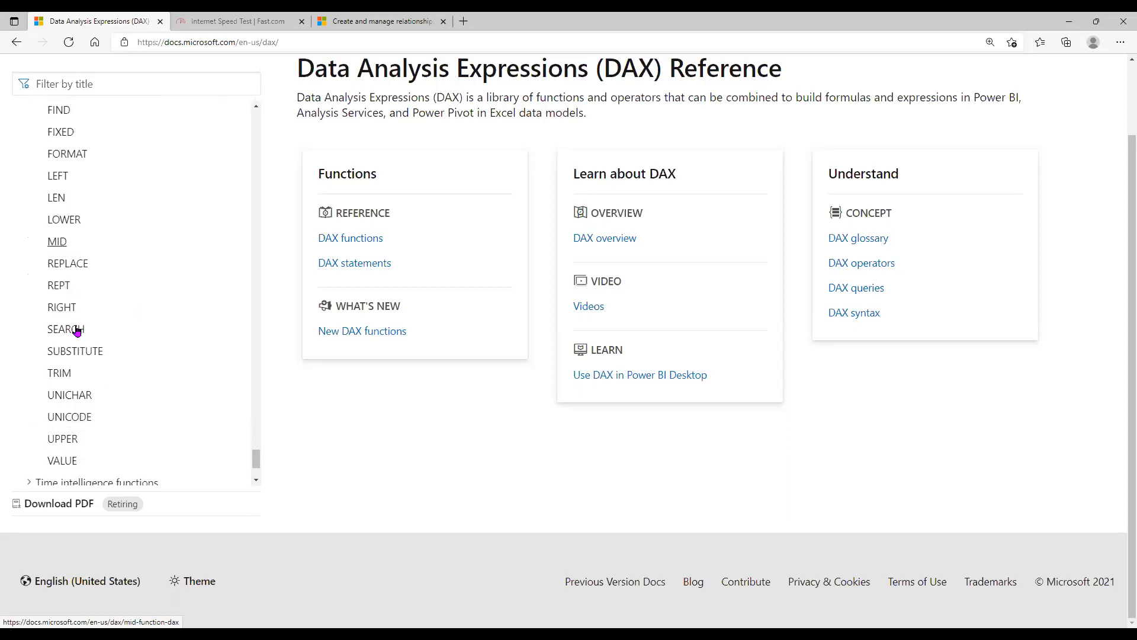
scroll(82, 354, down, 3)
- Expand the time intelligence functions in the contents and look through their list down to the DAX statements section
click(115, 341)
scroll(116, 339, down, 6)
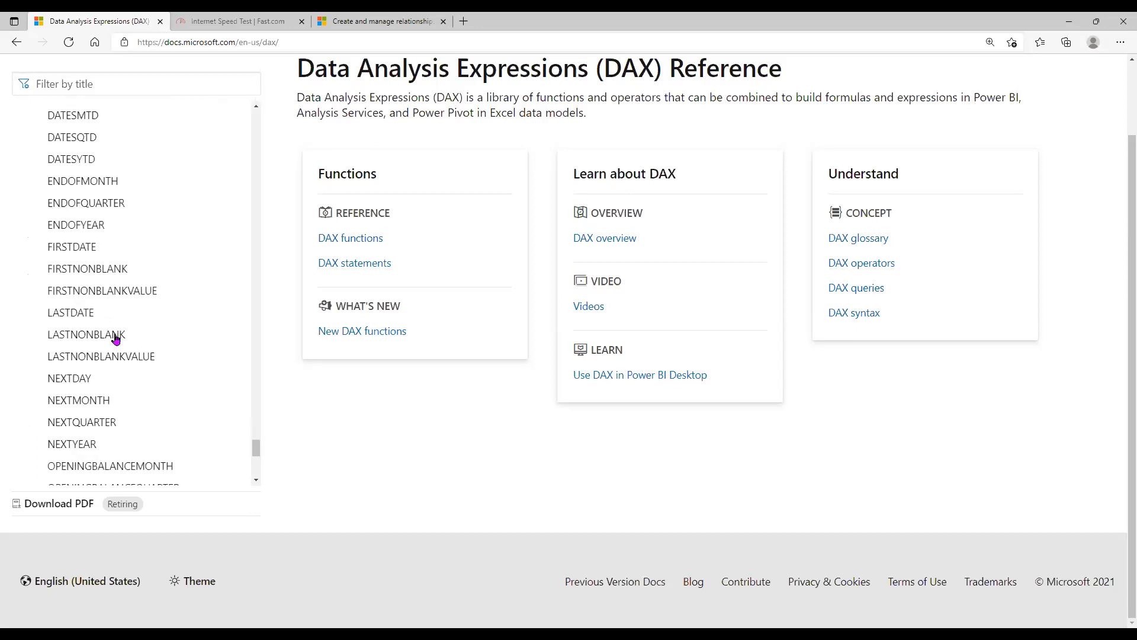
scroll(115, 338, down, 7)
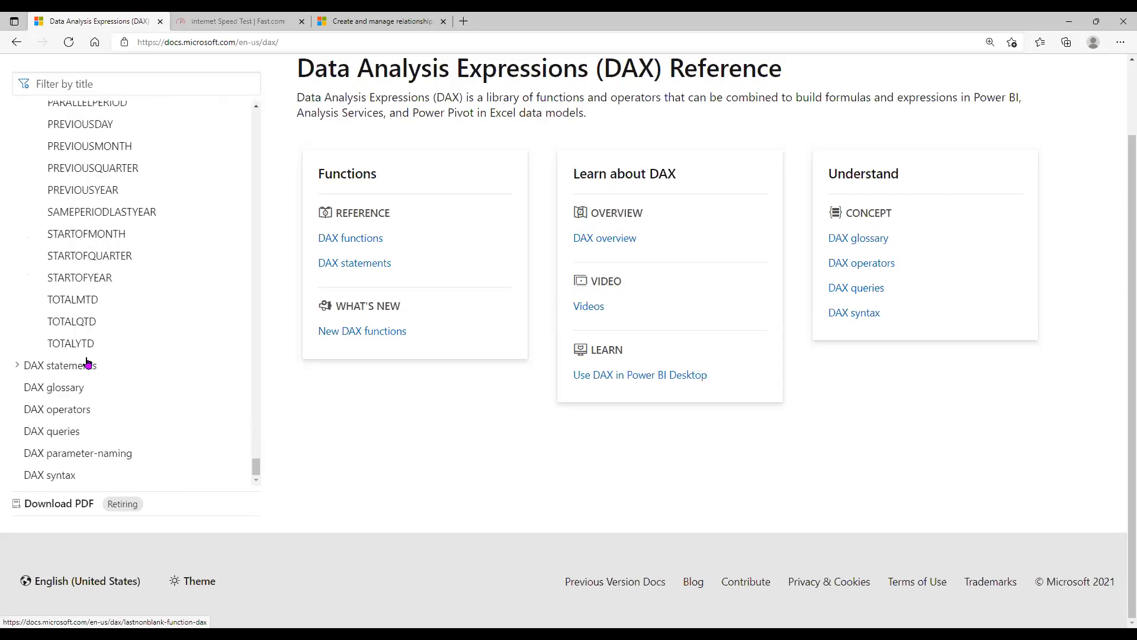
click(86, 367)
scroll(137, 379, down, 2)
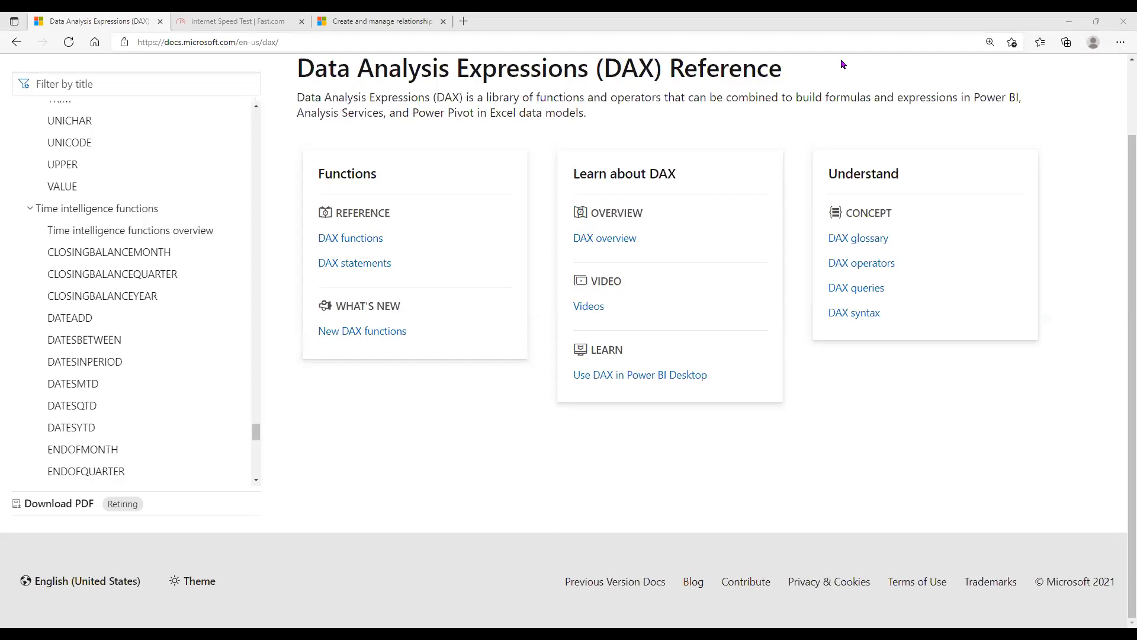
- Open the Videos page of the DAX reference and look through the DAX 101 and Advanced DAX video sections
click(602, 310)
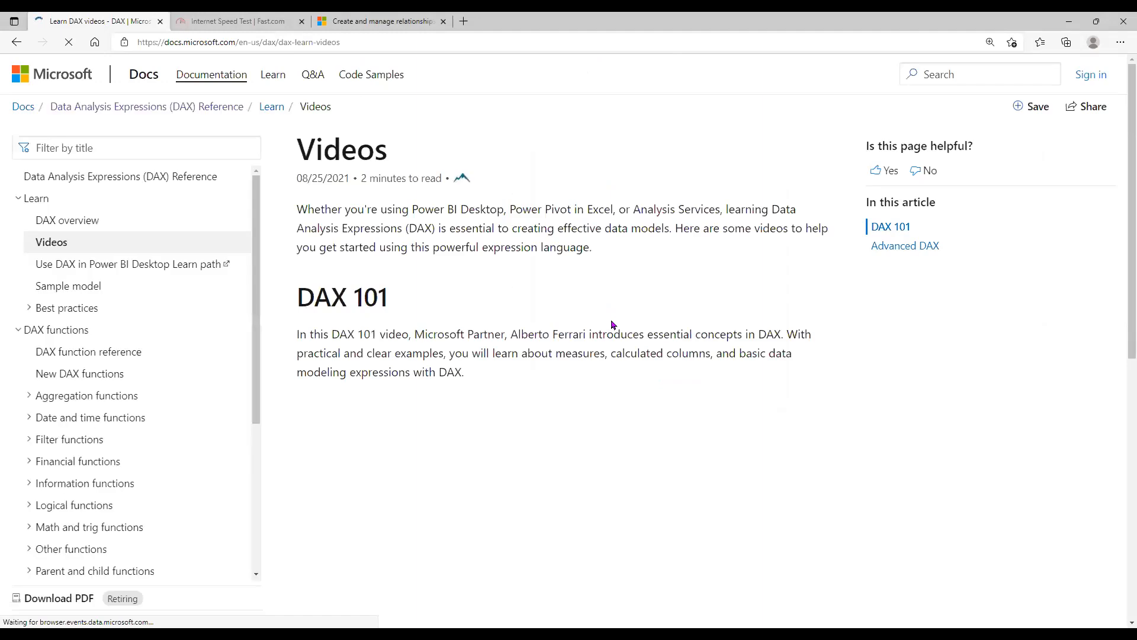
scroll(613, 325, down, 1)
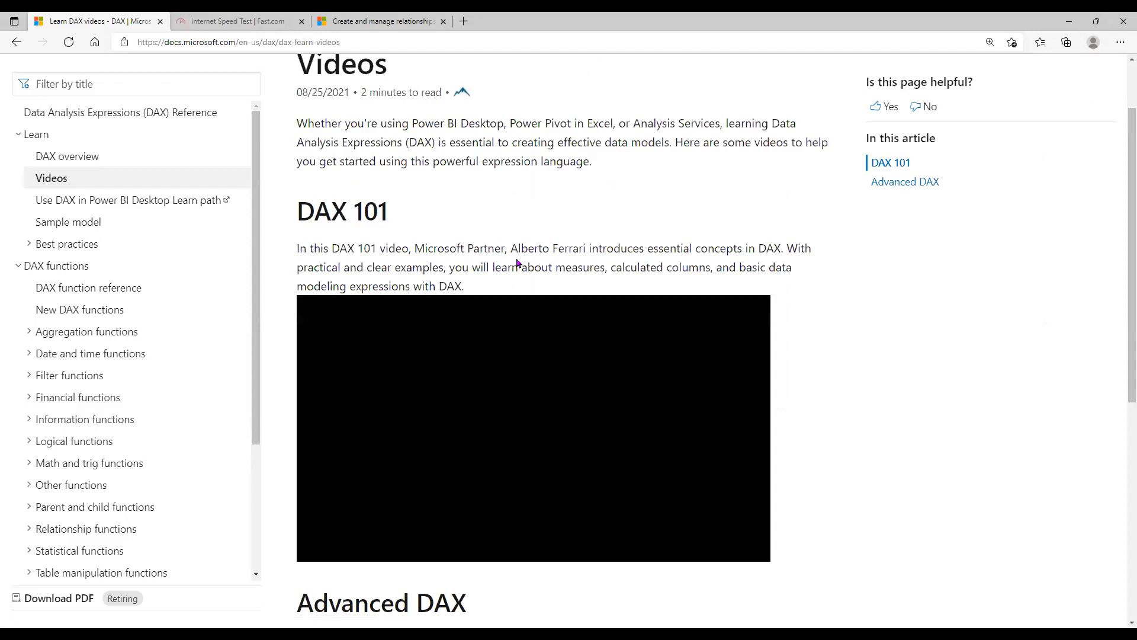
drag(511, 251, 597, 264)
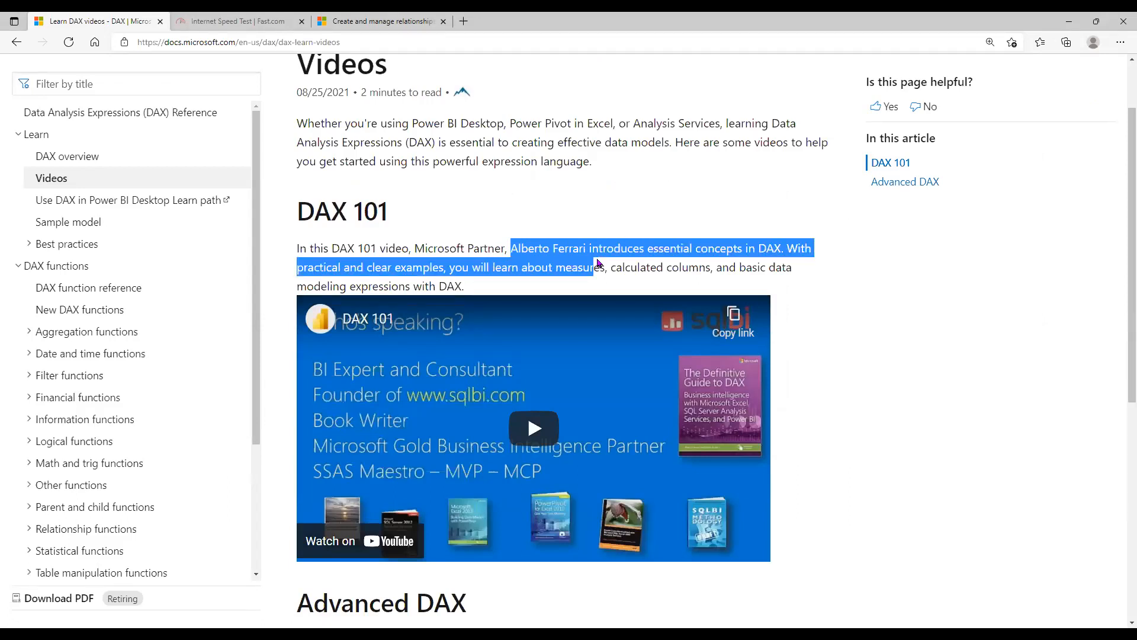
click(563, 254)
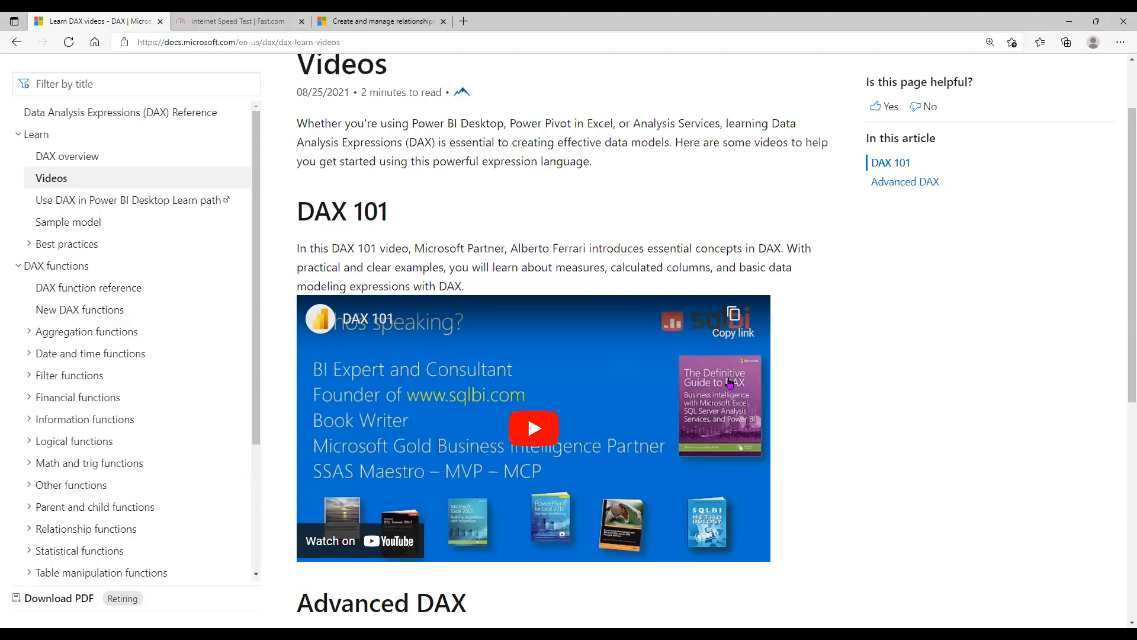
scroll(733, 393, down, 6)
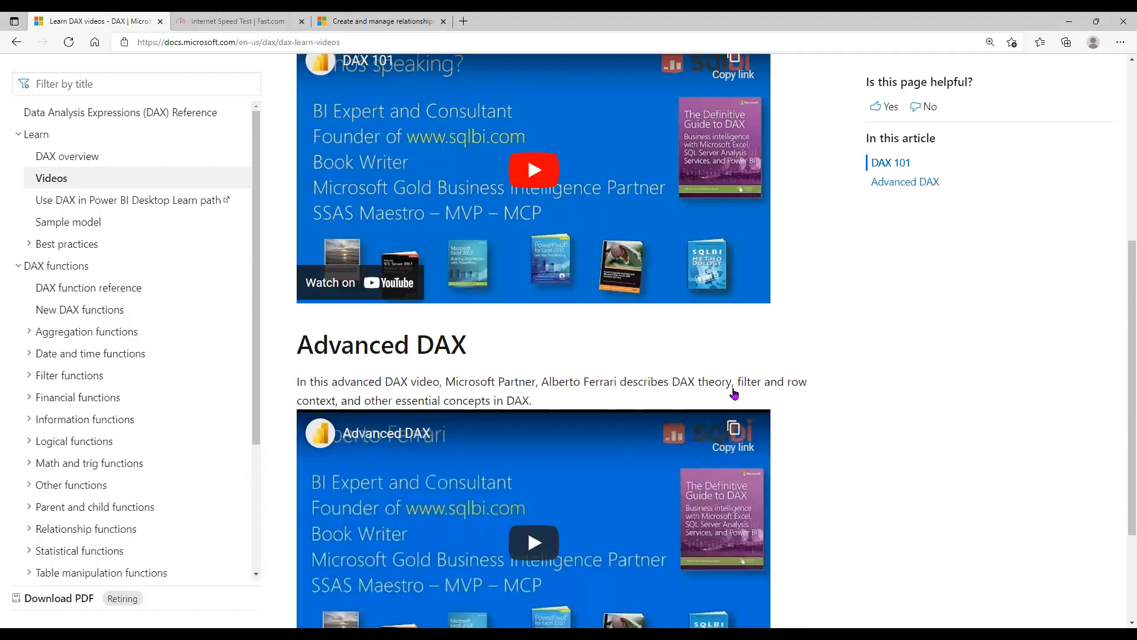
scroll(694, 360, down, 2)
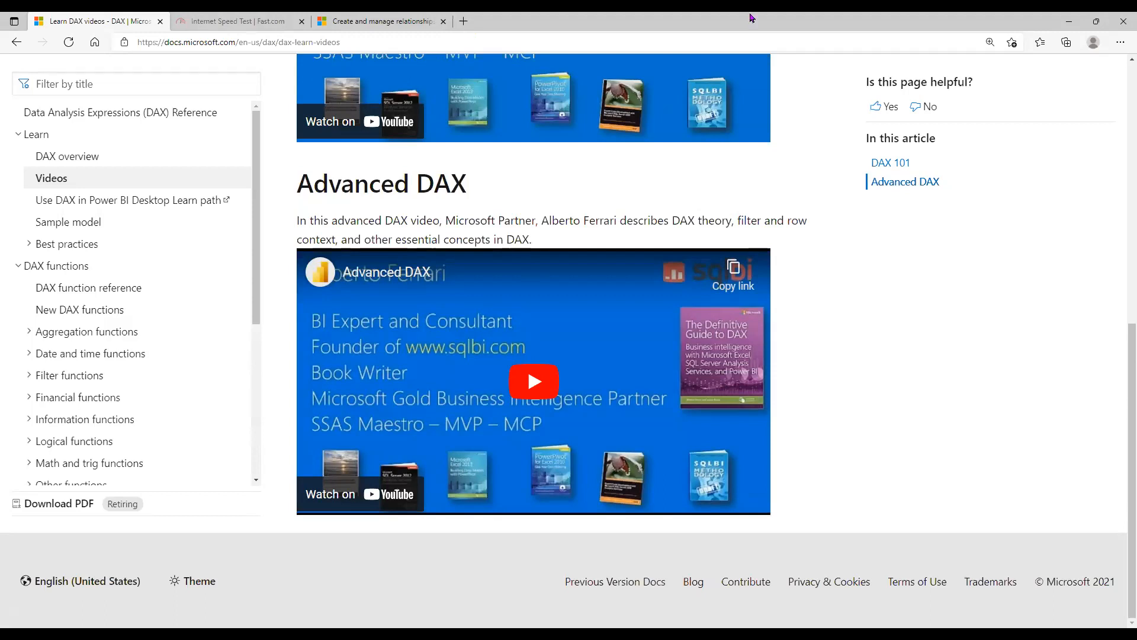
click(465, 23)
text(s)
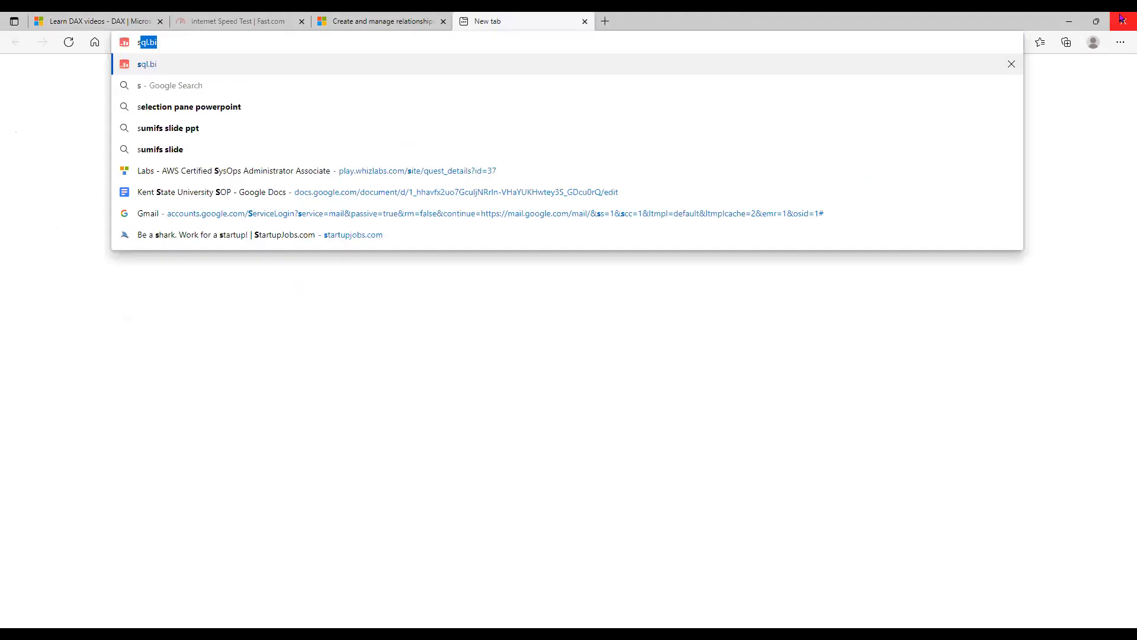
text(ql)
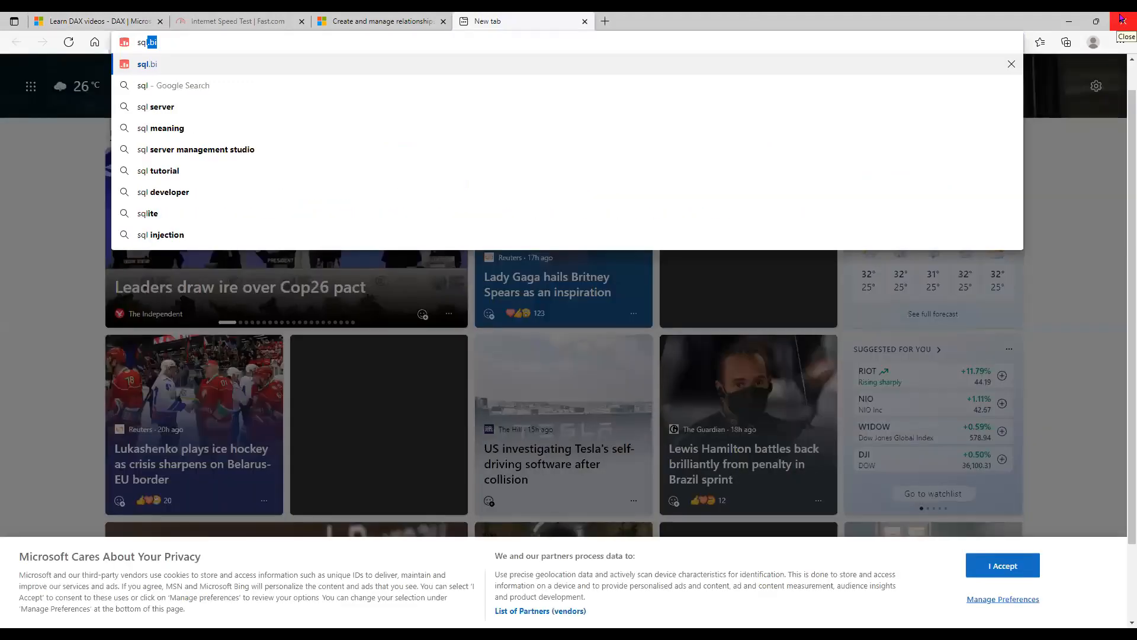
key(Return)
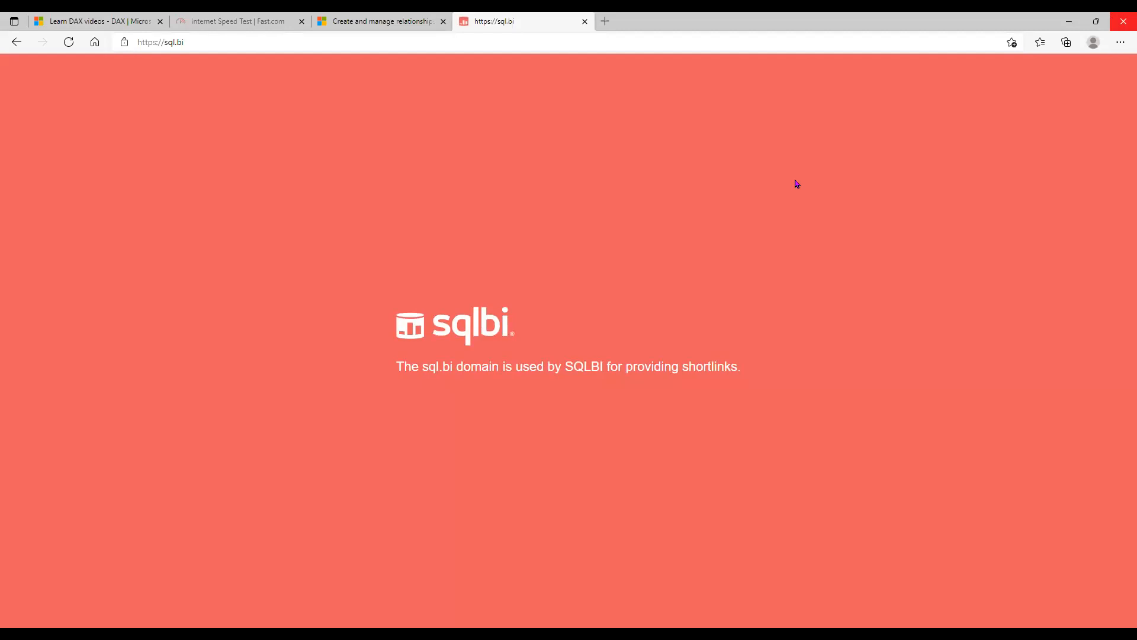
click(823, 456)
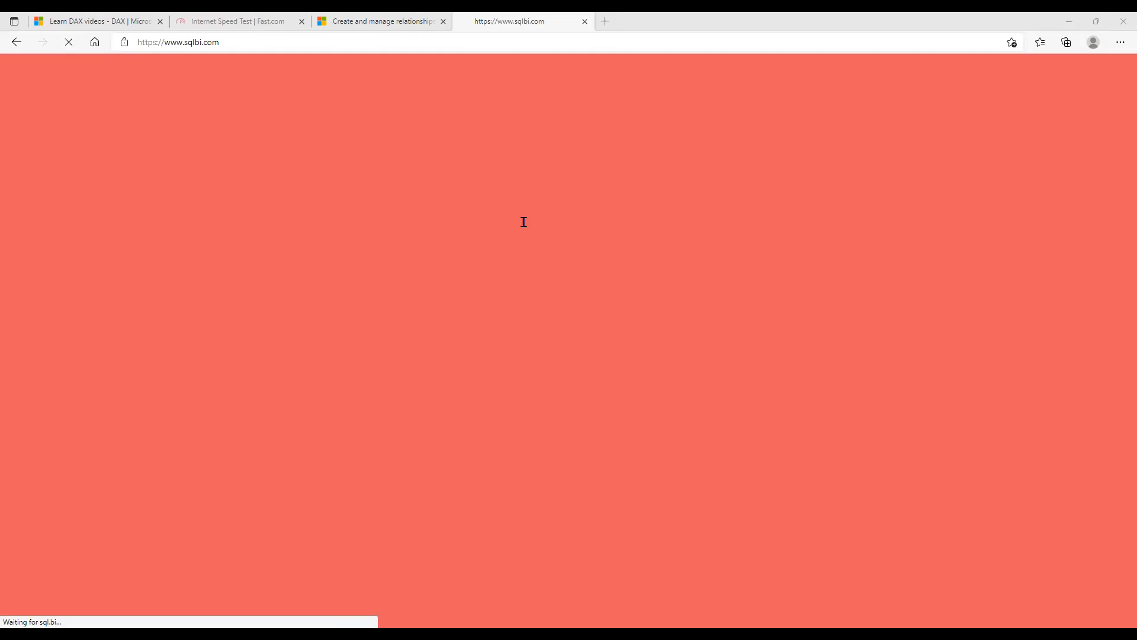
key(alt+Tab)
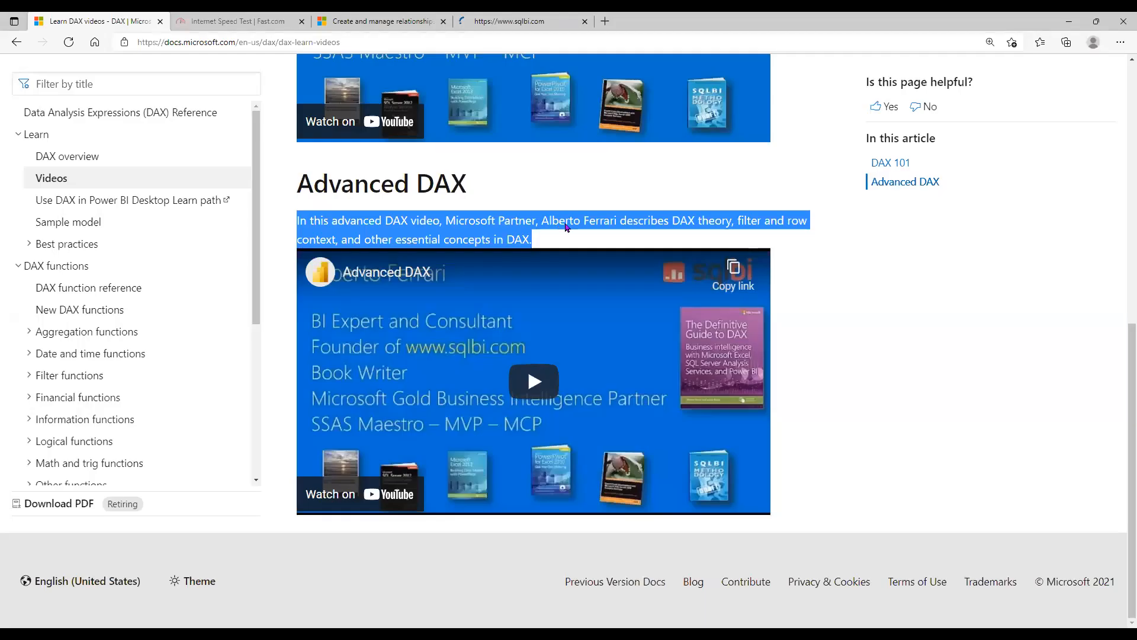
scroll(696, 434, up, 7)
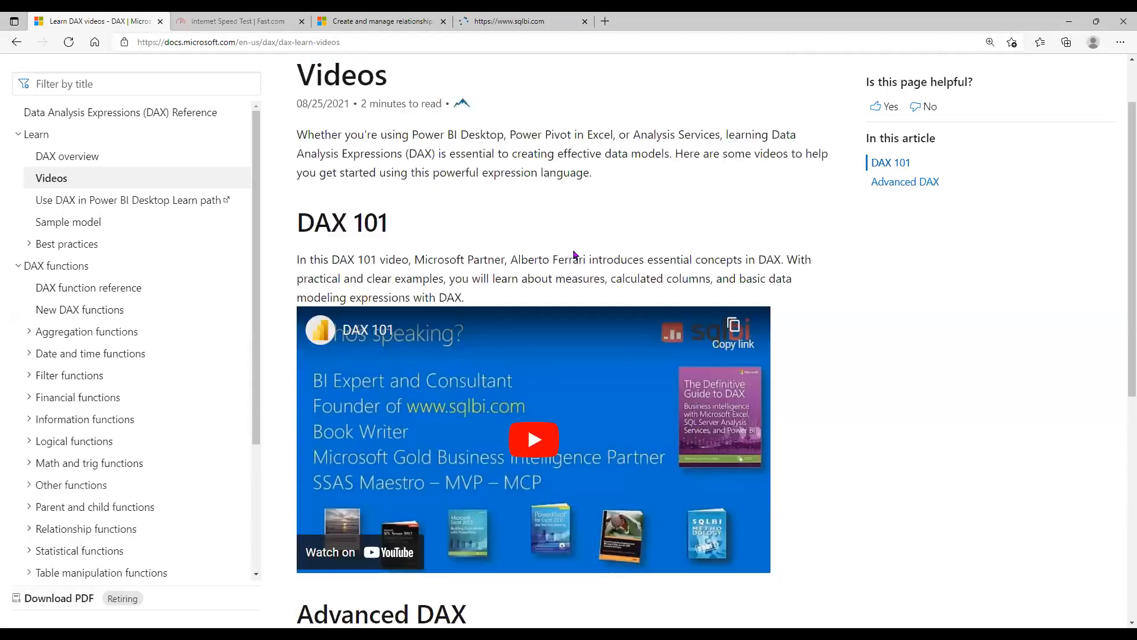
click(601, 25)
click(509, 29)
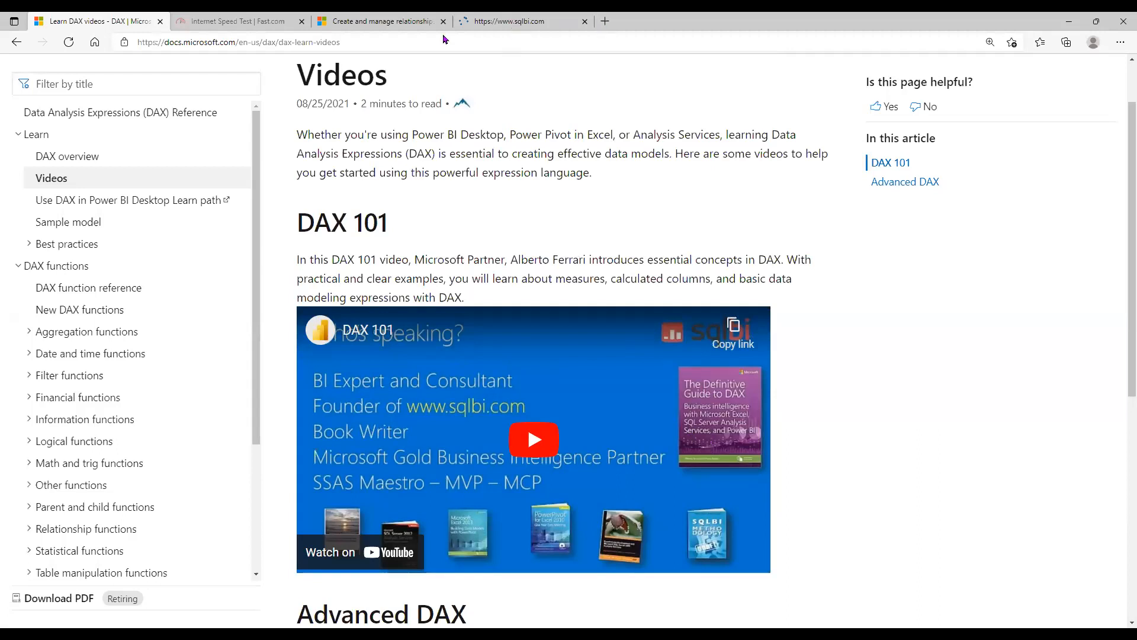
click(394, 42)
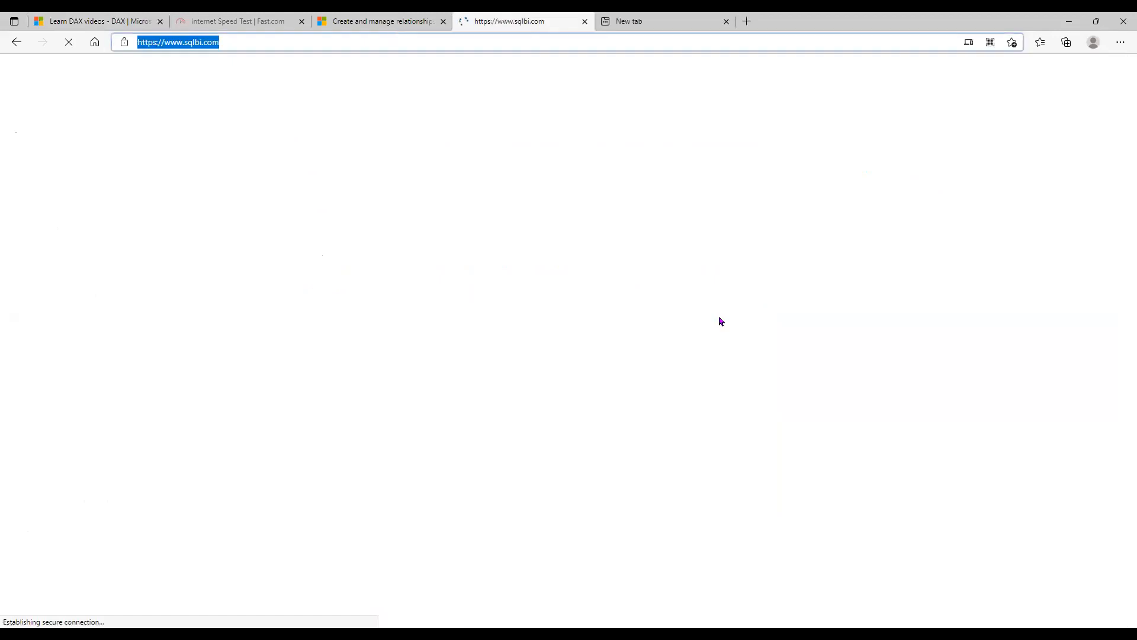
key(alt+Tab)
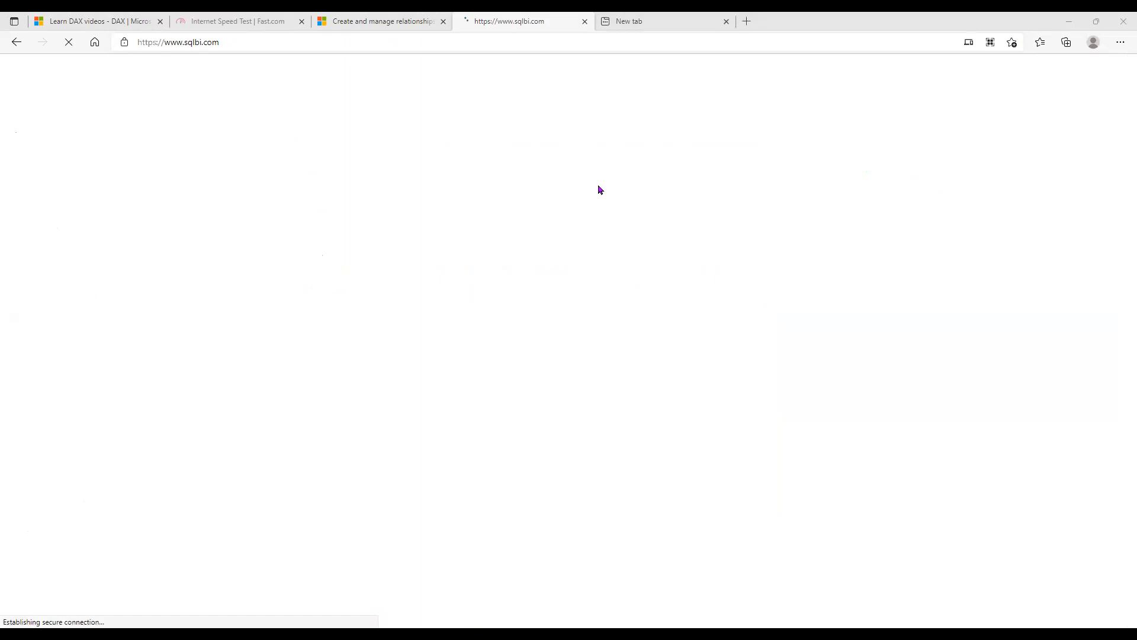
- Search the web for sqlbi in the blank tab and open the SQLBI: Home result
click(657, 30)
text(sql)
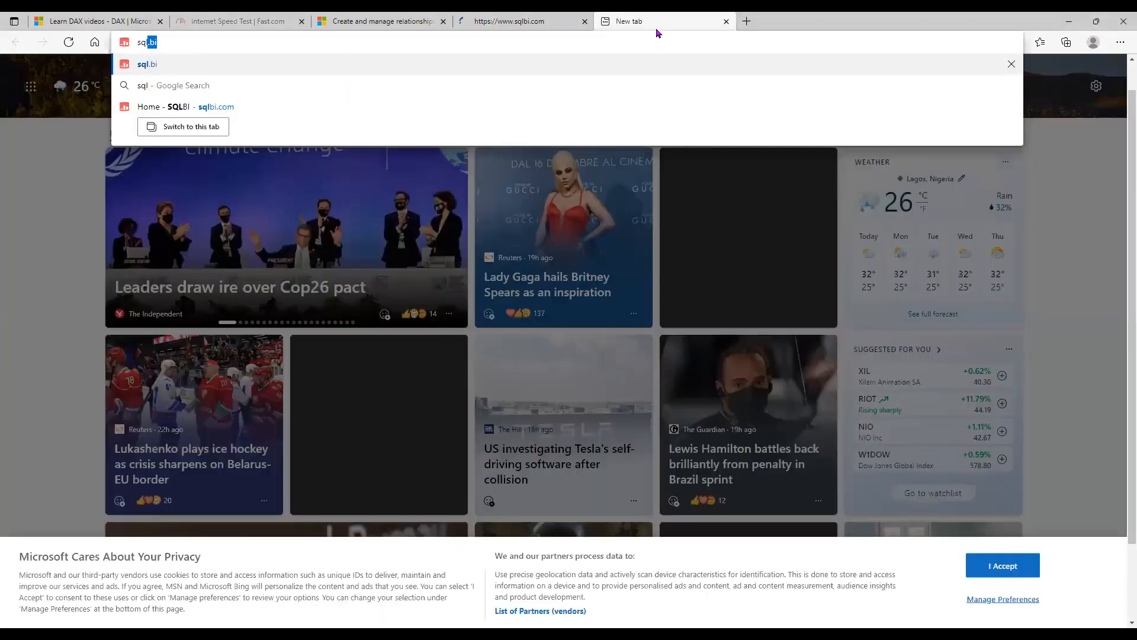
text(bi)
key(Return)
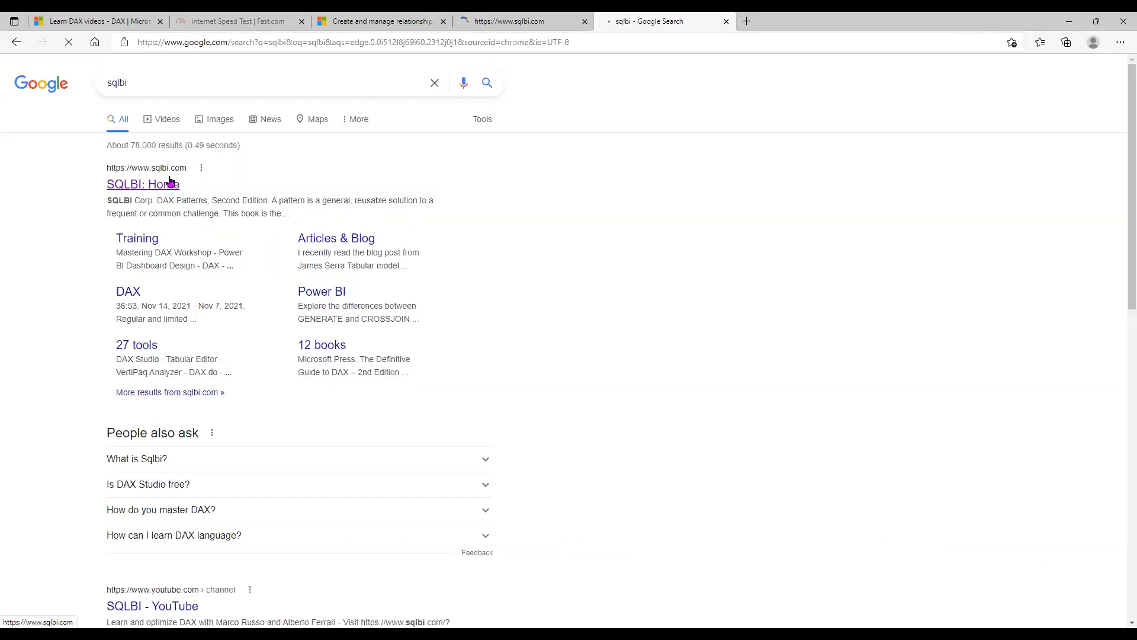
click(170, 182)
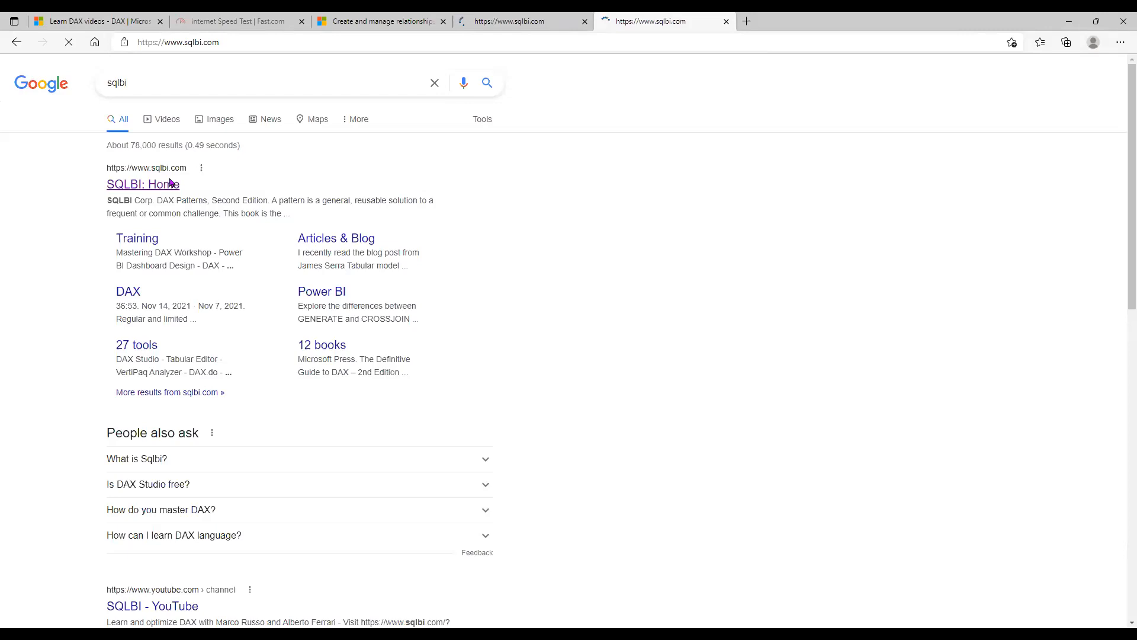